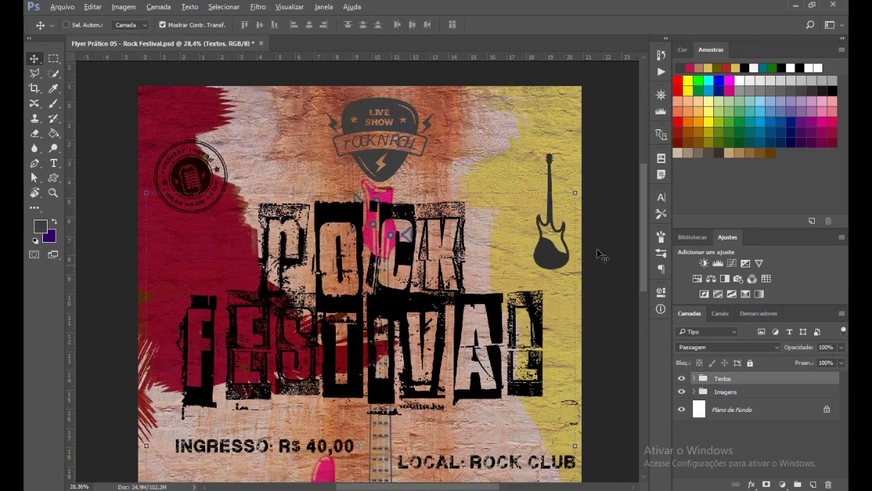
# - Hide the Textos group so none of the flyer's text shows
pyautogui.scroll(-2, 586, 245)
pyautogui.scroll(-1, 598, 259)
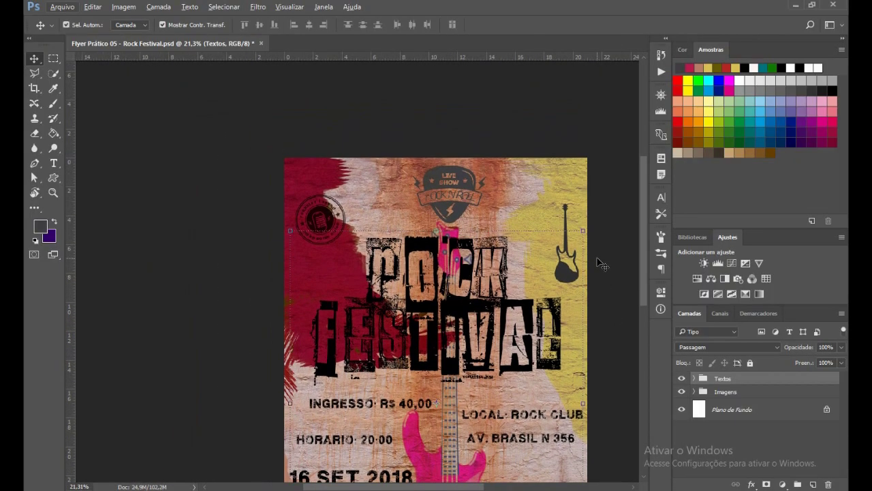
pyautogui.hscroll(1, 598, 264)
pyautogui.scroll(-1, 598, 264)
pyautogui.scroll(-1, 598, 263)
pyautogui.scroll(-1, 598, 264)
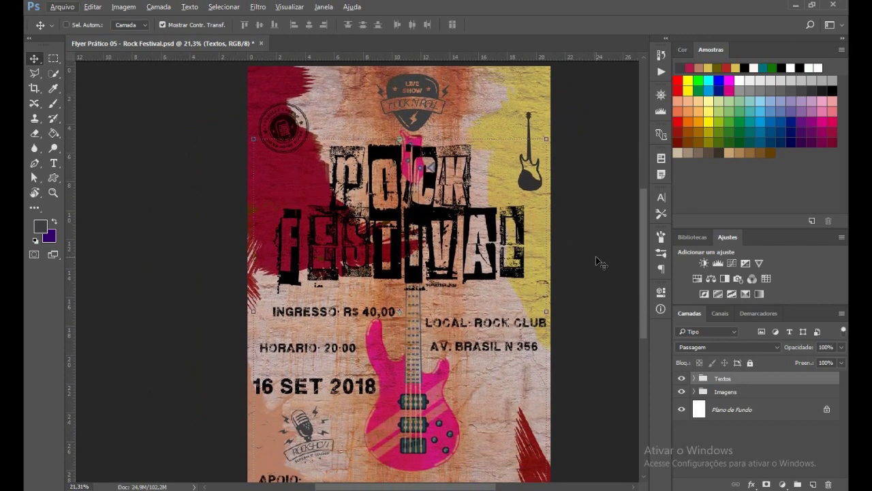
pyautogui.scroll(-1, 598, 263)
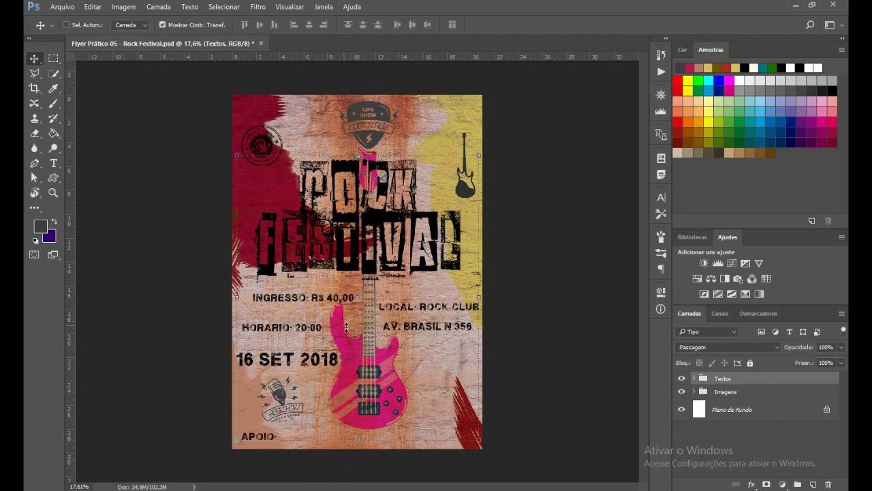
pyautogui.scroll(2, 345, 325)
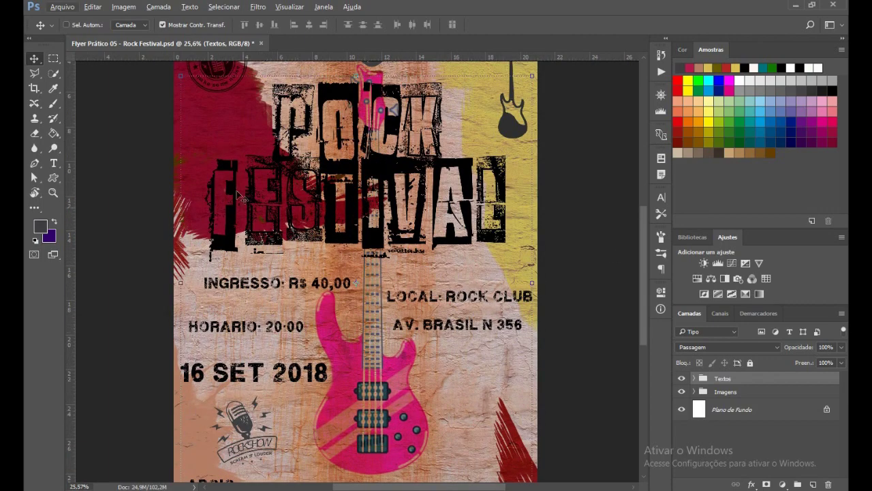
pyautogui.scroll(3, 447, 268)
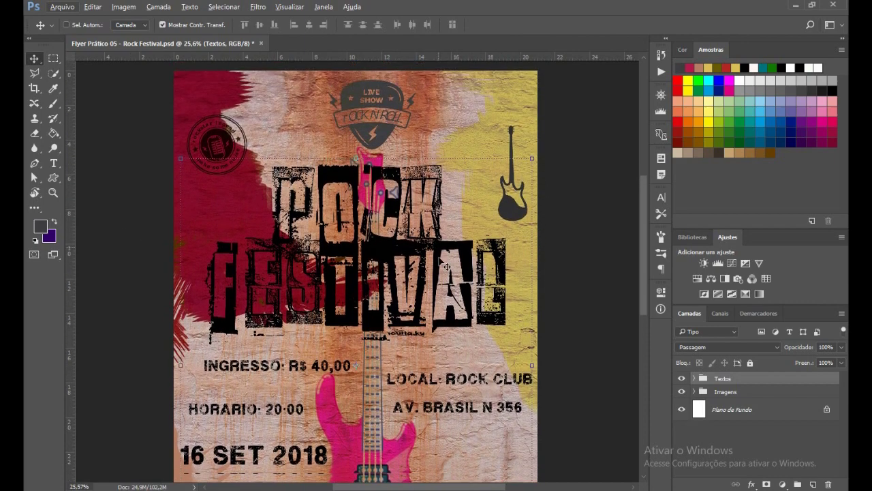
pyautogui.scroll(-3, 447, 267)
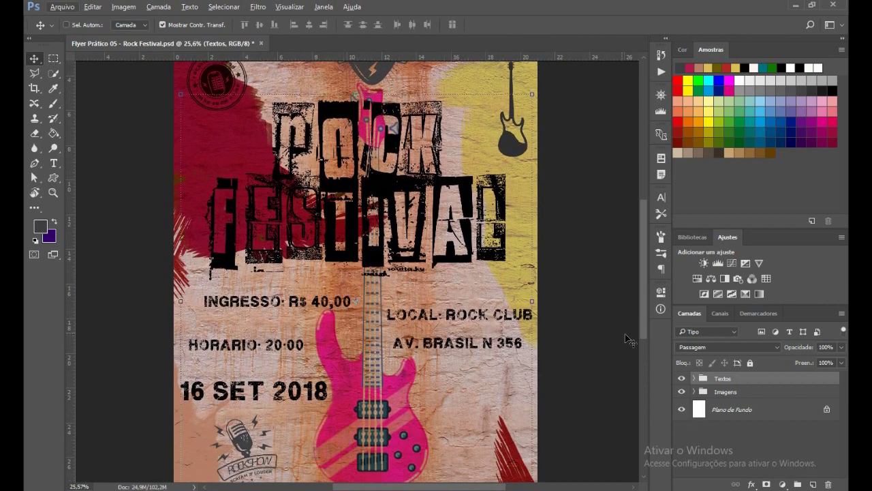
pyautogui.scroll(-1, 518, 358)
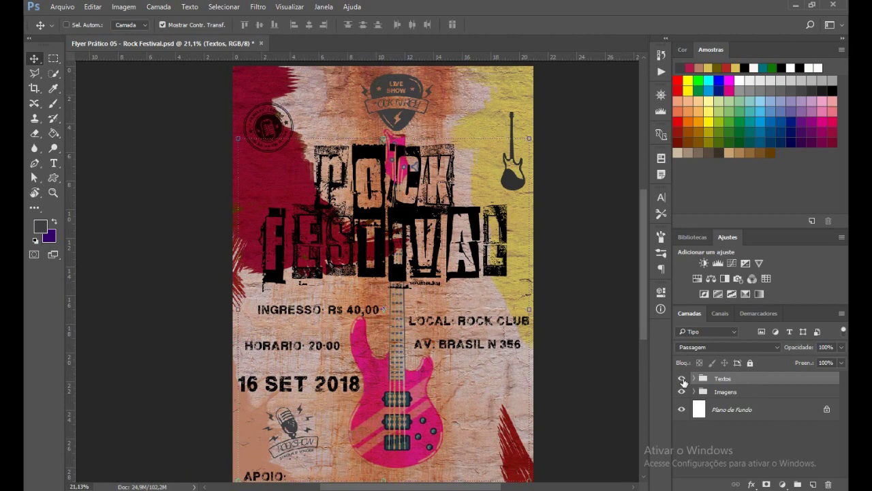
pyautogui.click(682, 378)
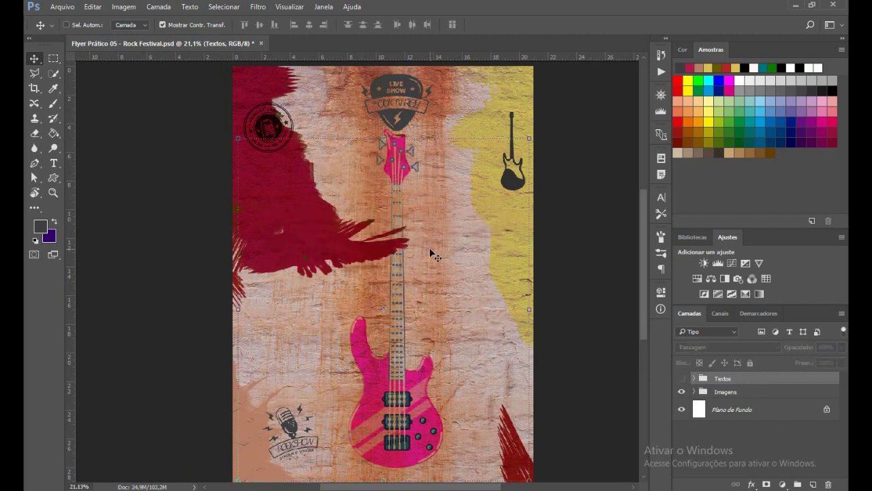
# - Expand the Imagens group to list its logo and guitar layers, leaving it visible
pyautogui.scroll(-2, 464, 308)
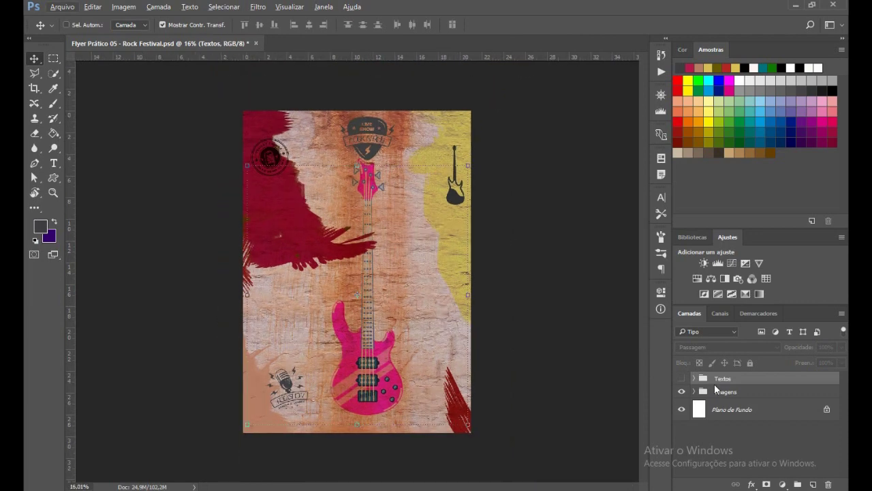
pyautogui.click(694, 392)
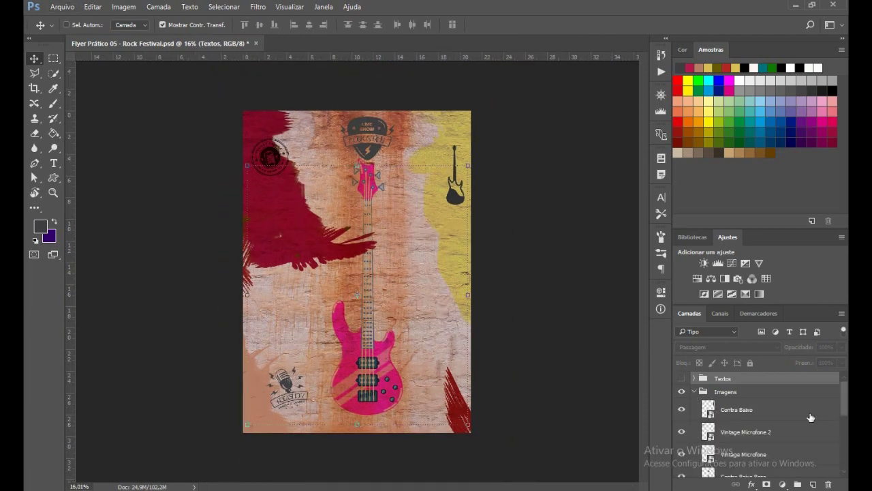
pyautogui.scroll(-2, 746, 390)
pyautogui.scroll(2, 743, 402)
pyautogui.scroll(-3, 731, 426)
pyautogui.scroll(-2, 731, 425)
pyautogui.scroll(-2, 731, 425)
pyautogui.scroll(4, 716, 417)
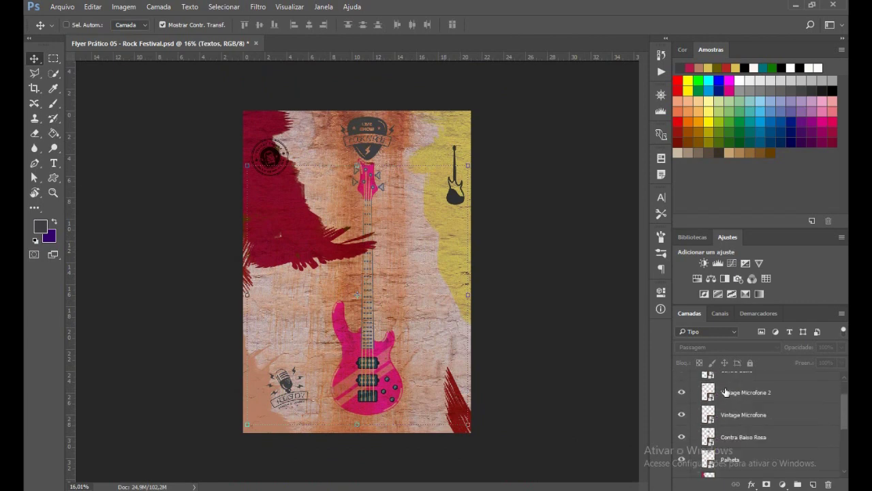
pyautogui.scroll(3, 697, 409)
pyautogui.click(682, 392)
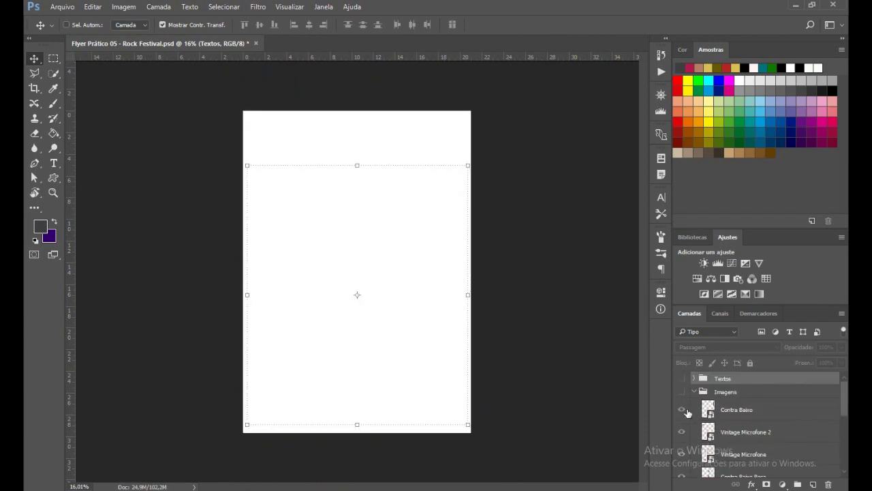
pyautogui.click(681, 393)
# - Hide Contra Baixo, Vintage Microfone 2, Vintage Microfone, Contra Baixo Rosa and Palheta
pyautogui.click(681, 409)
pyautogui.click(681, 432)
pyautogui.scroll(-1, 682, 432)
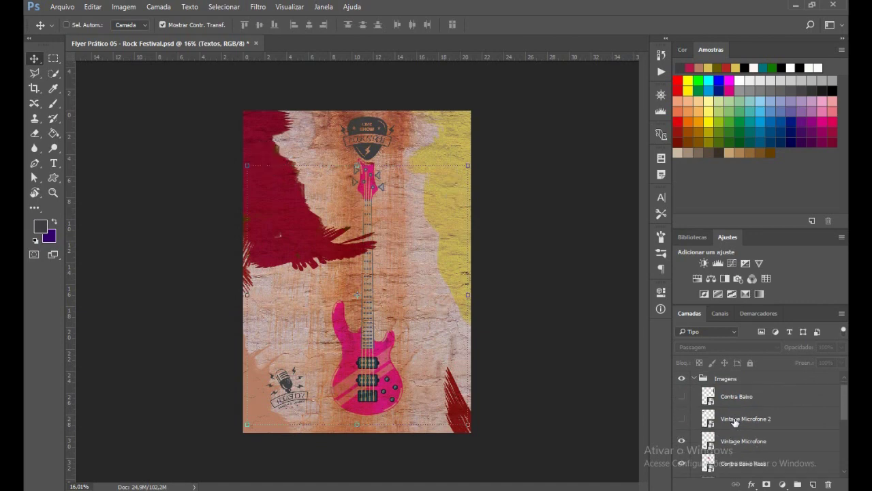
pyautogui.click(682, 443)
pyautogui.scroll(-1, 682, 444)
pyautogui.click(681, 451)
pyautogui.scroll(-2, 681, 451)
pyautogui.scroll(-1, 688, 442)
pyautogui.click(681, 433)
# - Hide the Camada 3 and Camada 2 paint layers and select the Camada 1 wall texture
pyautogui.scroll(-1, 688, 440)
pyautogui.click(681, 429)
pyautogui.scroll(-1, 692, 434)
pyautogui.scroll(-1, 692, 434)
pyautogui.click(681, 423)
pyautogui.scroll(-1, 768, 403)
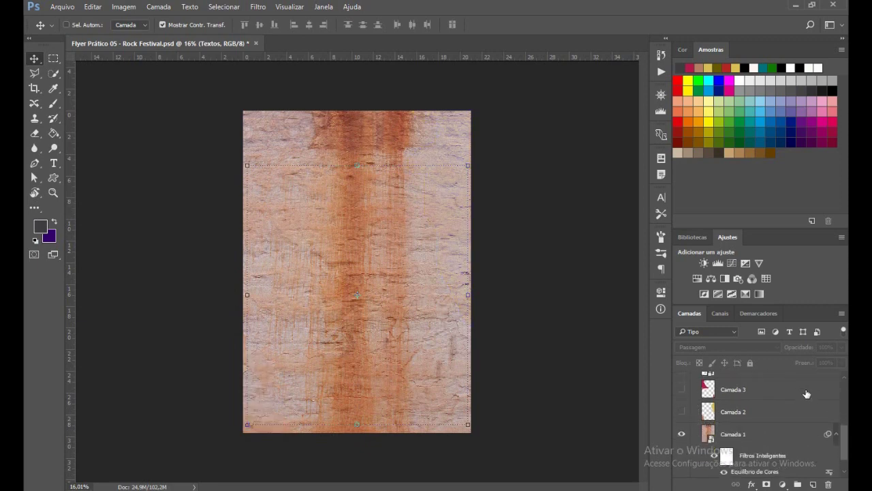
pyautogui.scroll(-1, 752, 439)
pyautogui.click(742, 415)
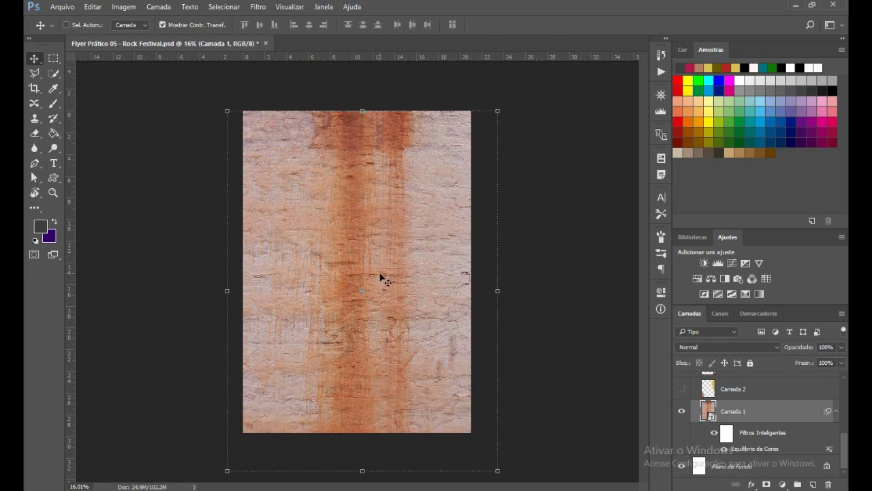
pyautogui.scroll(1, 384, 272)
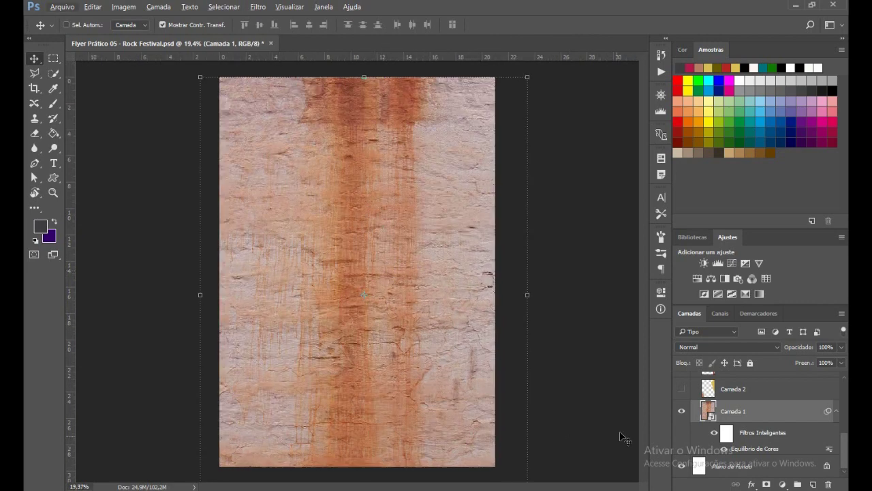
pyautogui.moveTo(291, 484)
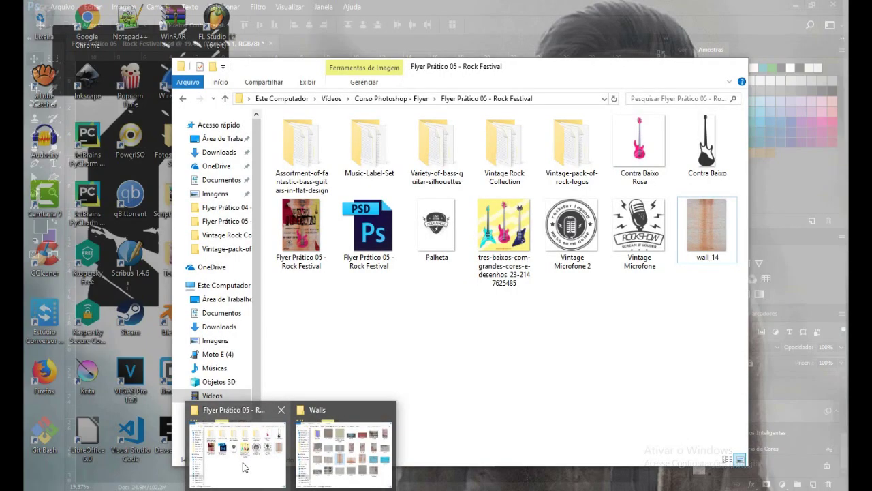
pyautogui.click(241, 463)
pyautogui.click(705, 242)
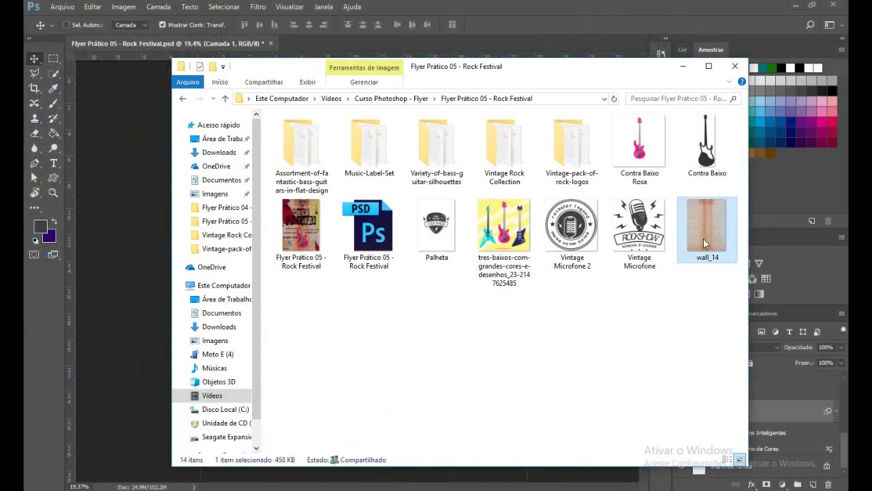
pyautogui.doubleClick(709, 215)
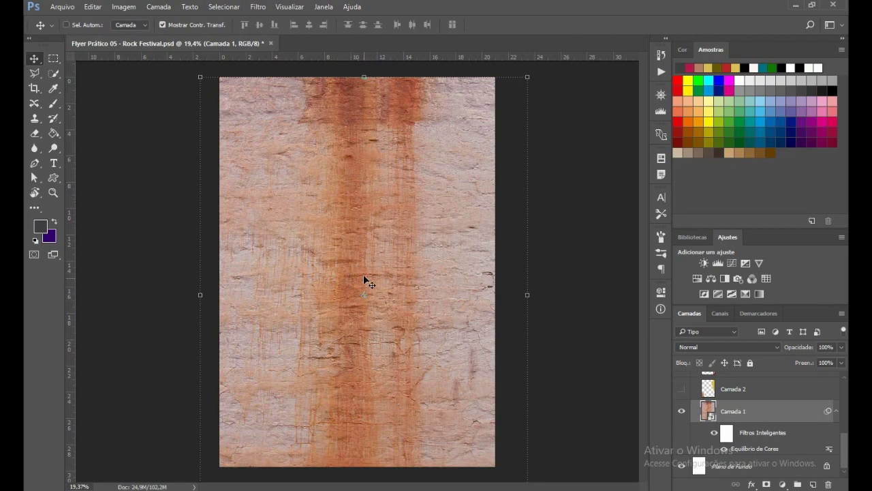
pyautogui.keyDown('alt'); pyautogui.scroll(3, 362, 241); pyautogui.keyUp('alt')
pyautogui.scroll(3, 369, 219)
pyautogui.scroll(2, 370, 214)
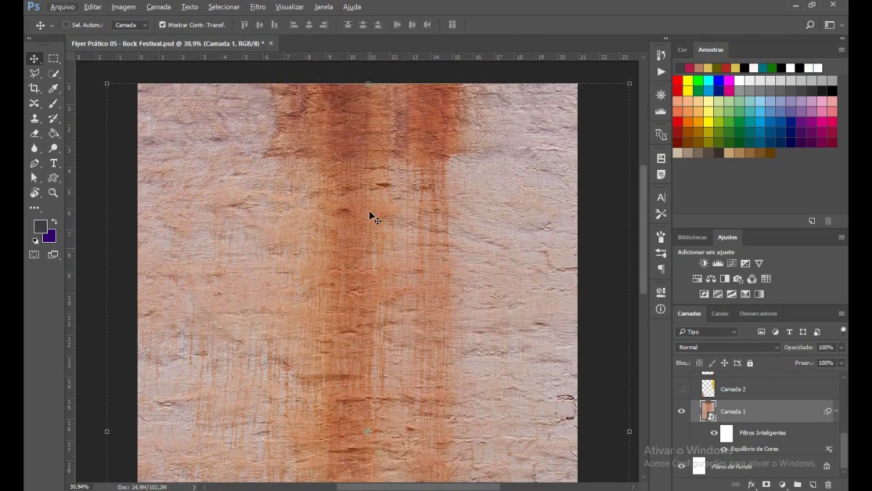
pyautogui.scroll(2, 369, 211)
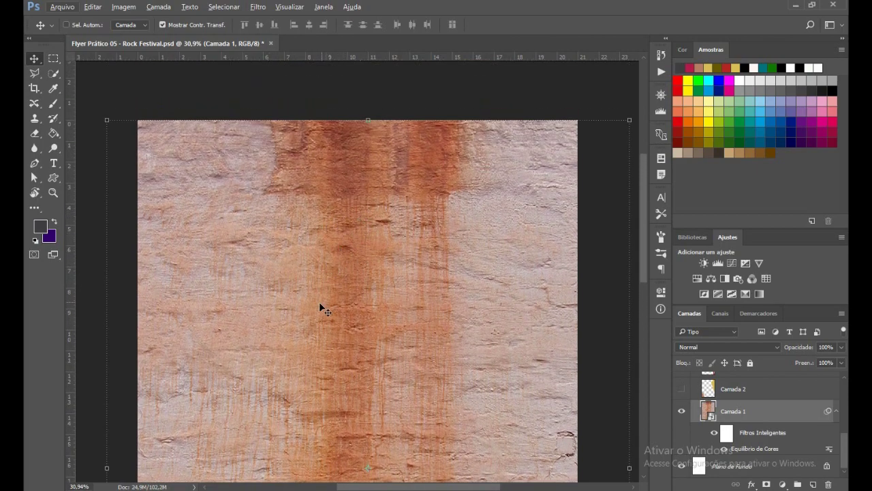
pyautogui.scroll(1, 359, 308)
pyautogui.scroll(1, 363, 279)
pyautogui.scroll(-3, 363, 273)
pyautogui.scroll(-4, 364, 274)
pyautogui.scroll(-2, 363, 273)
pyautogui.scroll(-1, 363, 272)
pyautogui.scroll(-1, 371, 286)
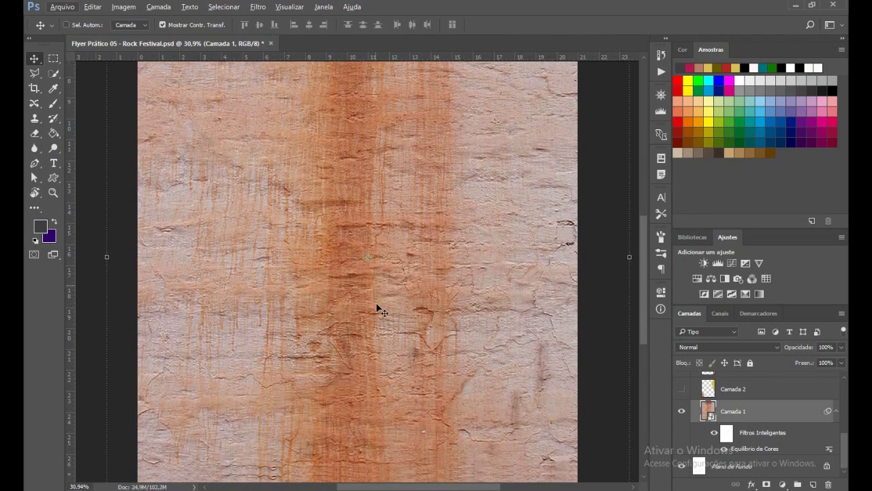
pyautogui.scroll(-1, 347, 307)
pyautogui.scroll(-2, 343, 301)
pyautogui.scroll(2, 386, 320)
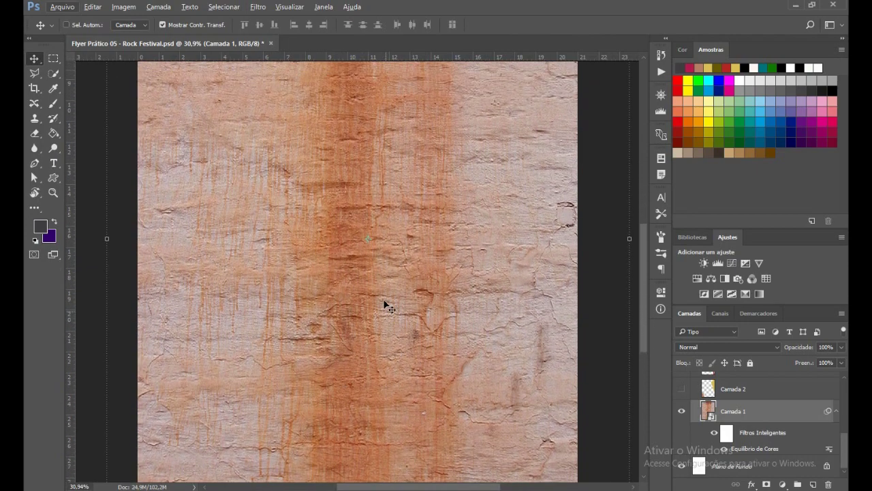
pyautogui.scroll(3, 382, 302)
pyautogui.scroll(1, 377, 301)
pyautogui.scroll(-2, 388, 286)
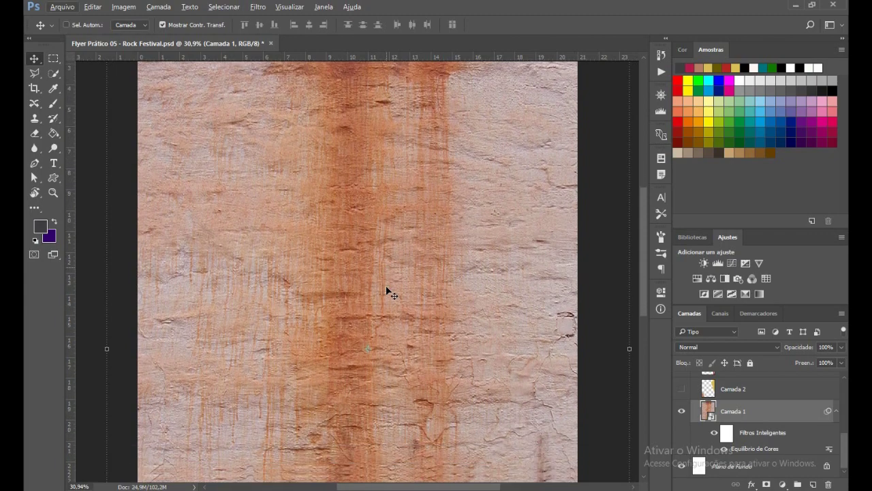
pyautogui.scroll(-3, 385, 294)
pyautogui.scroll(-1, 385, 294)
pyautogui.scroll(1, 385, 294)
pyautogui.scroll(-1, 385, 294)
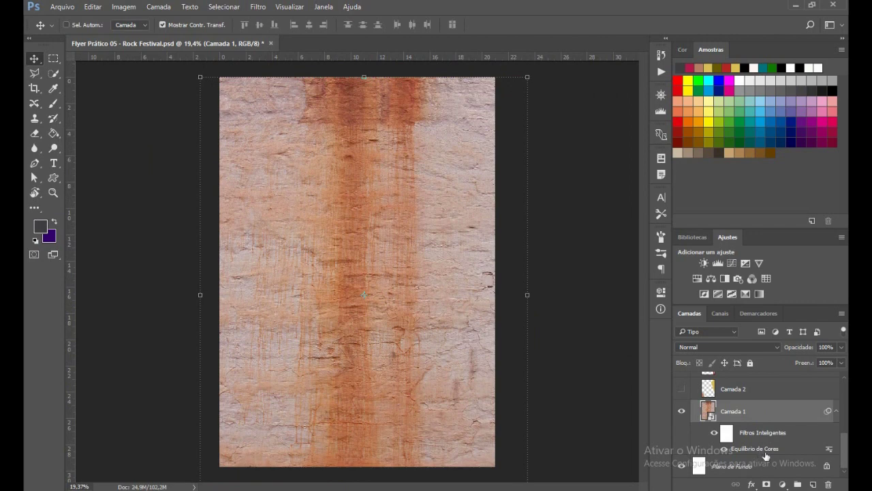
pyautogui.doubleClick(763, 450)
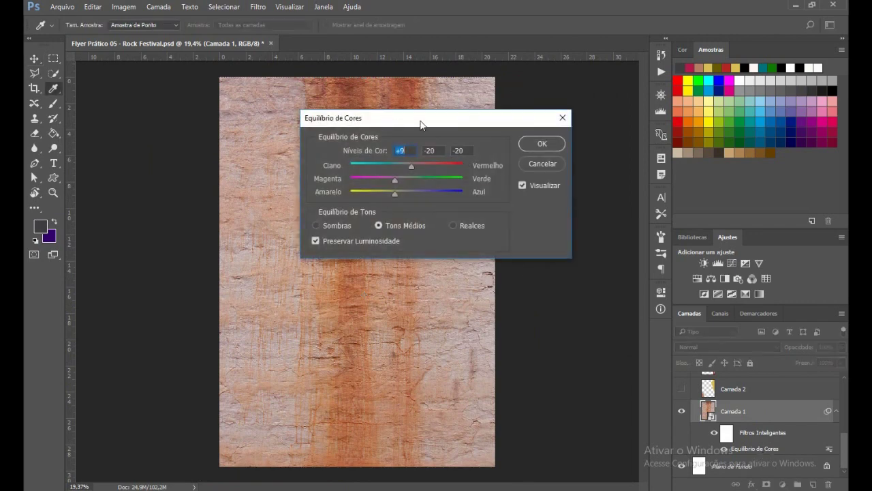
pyautogui.moveTo(420, 124); pyautogui.dragTo(517, 198)
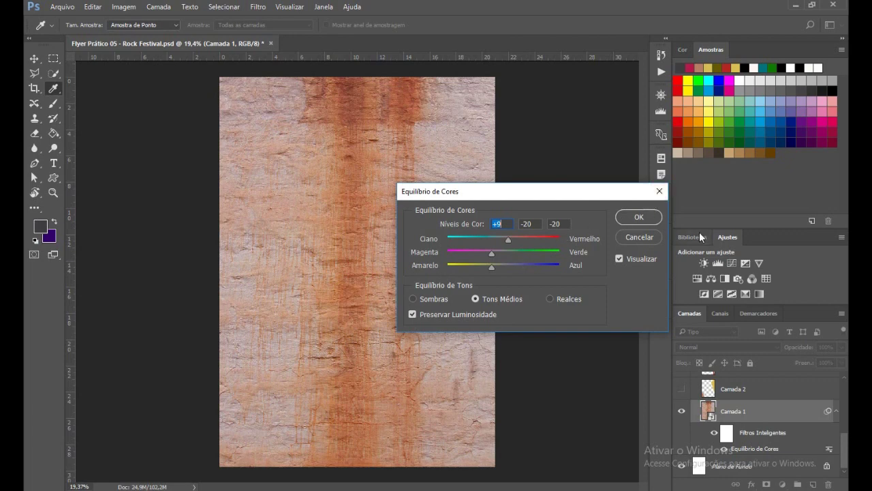
pyautogui.click(641, 237)
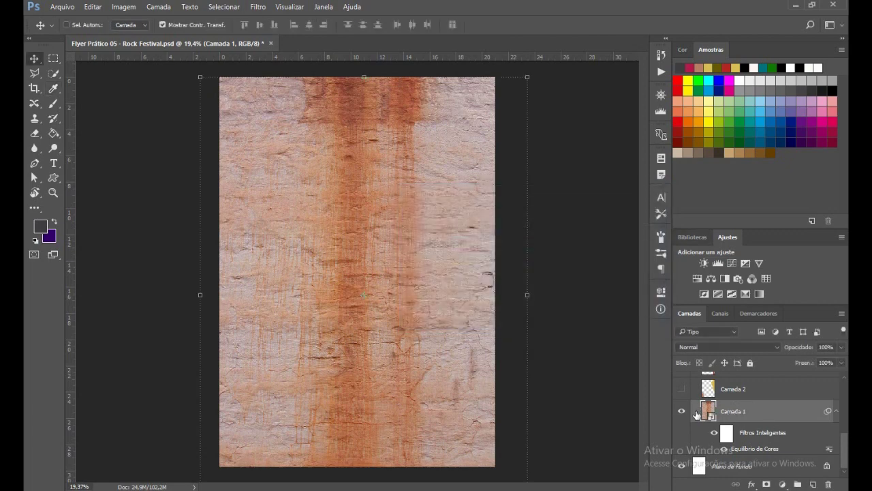
pyautogui.click(681, 389)
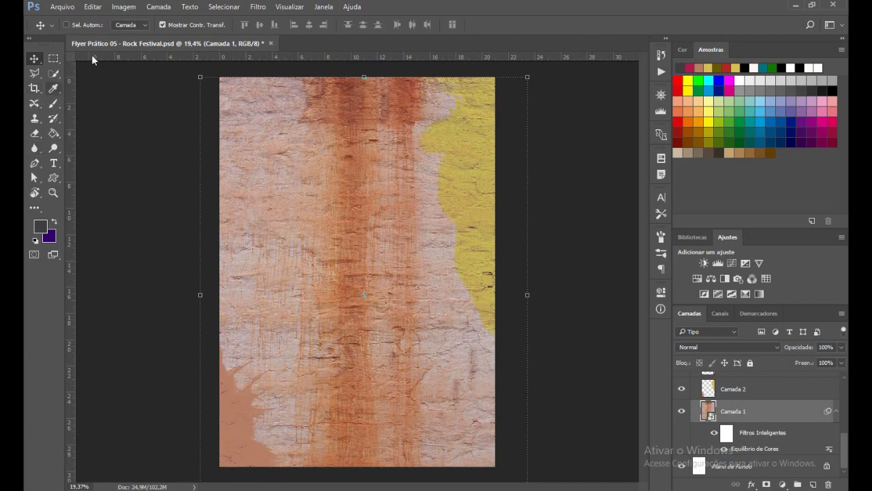
# - Paint a trial dark grunge brush stroke on Camada 2, then undo it
pyautogui.click(53, 109)
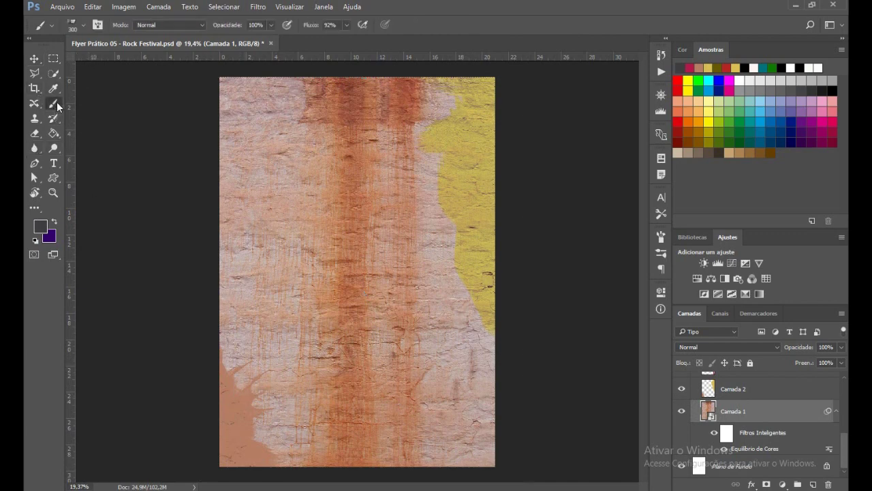
pyautogui.click(85, 26)
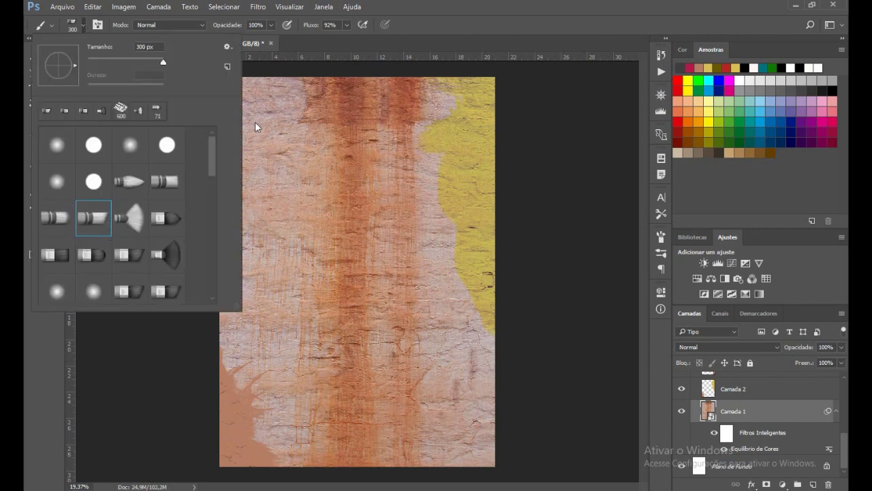
pyautogui.click(729, 391)
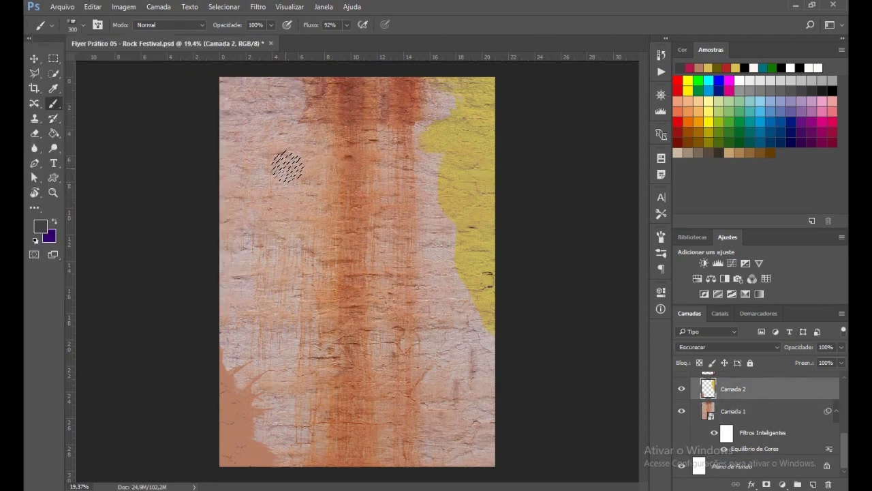
pyautogui.moveTo(238, 101); pyautogui.dragTo(225, 174)
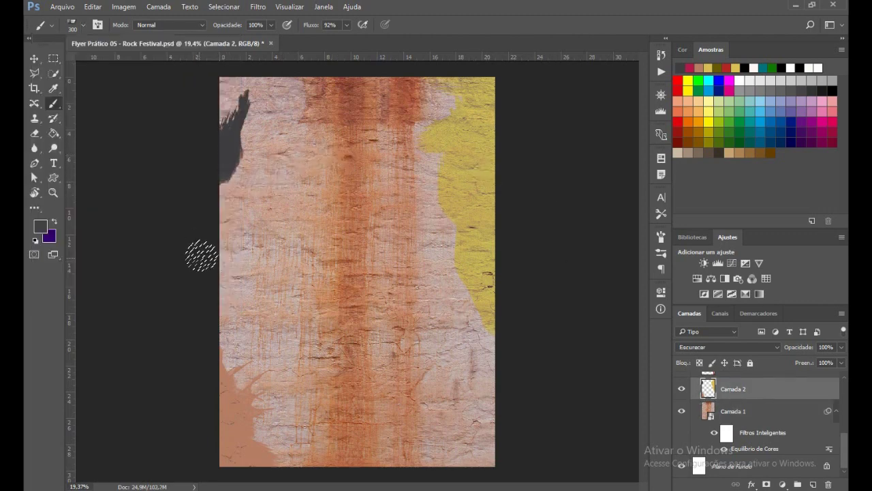
pyautogui.hotkey('ctrl', 'z')
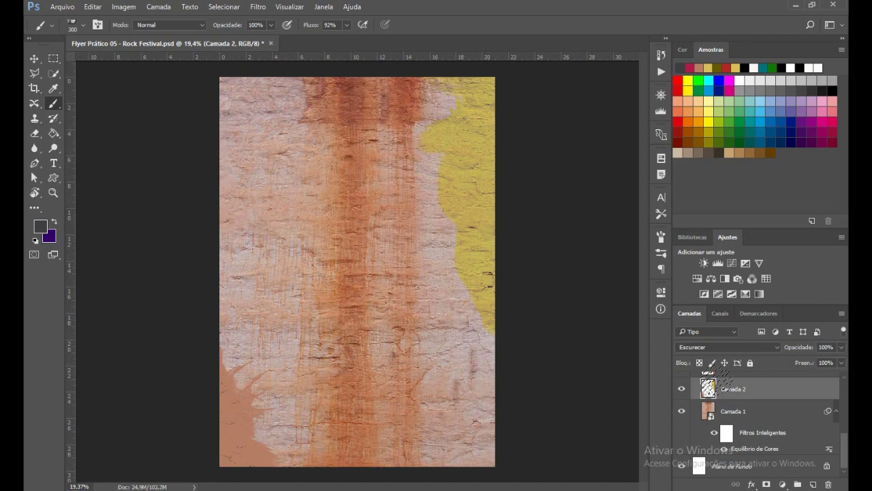
# - Make Camada 3's dark red paint strokes visible again
pyautogui.scroll(1, 743, 395)
pyautogui.scroll(2, 722, 409)
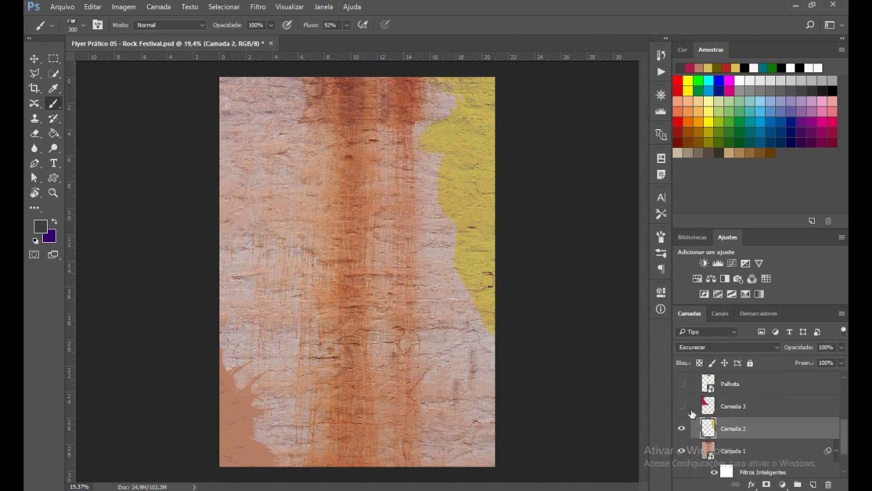
pyautogui.click(682, 407)
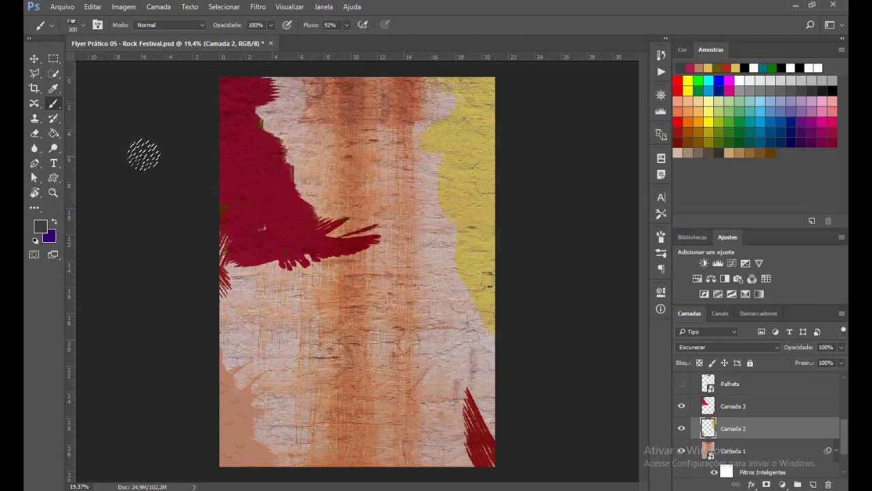
# - Brush extra red splatter along the flyer's top edge
pyautogui.moveTo(263, 76); pyautogui.dragTo(270, 92)
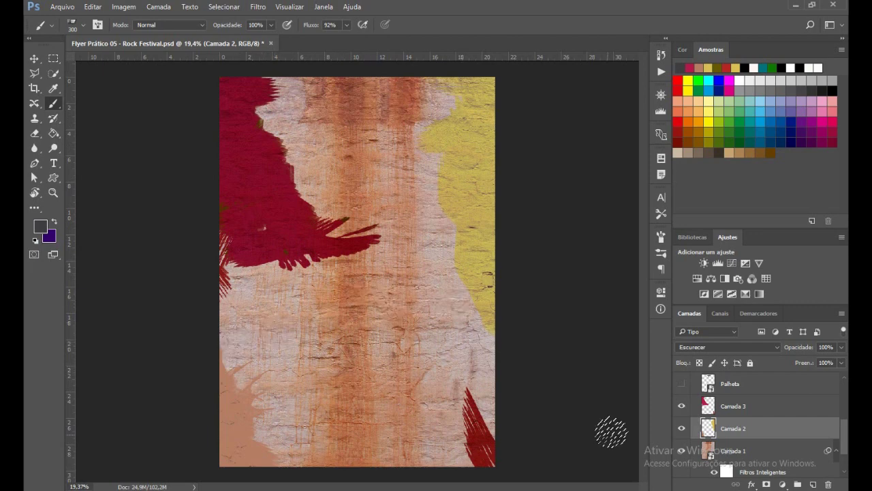
pyautogui.scroll(1, 746, 427)
pyautogui.scroll(1, 689, 403)
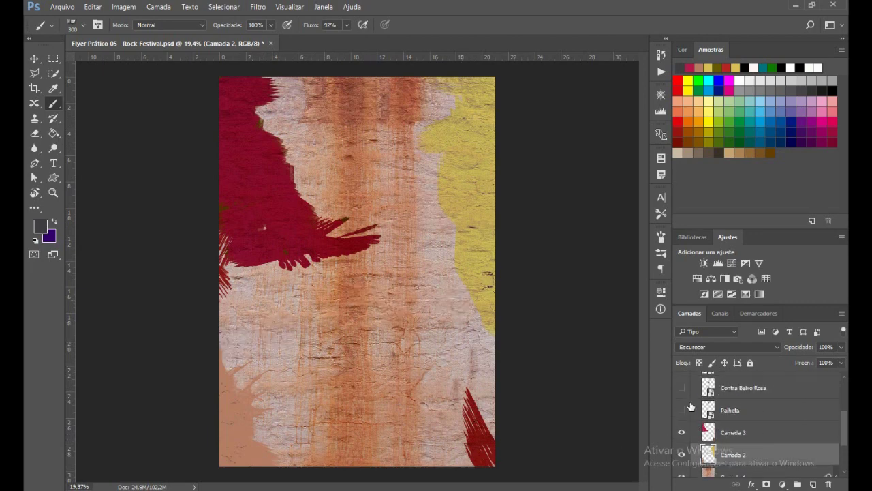
# - Show the Palheta Rock N Roll logo and the Contra Baixo Rosa pink bass guitar
pyautogui.click(682, 411)
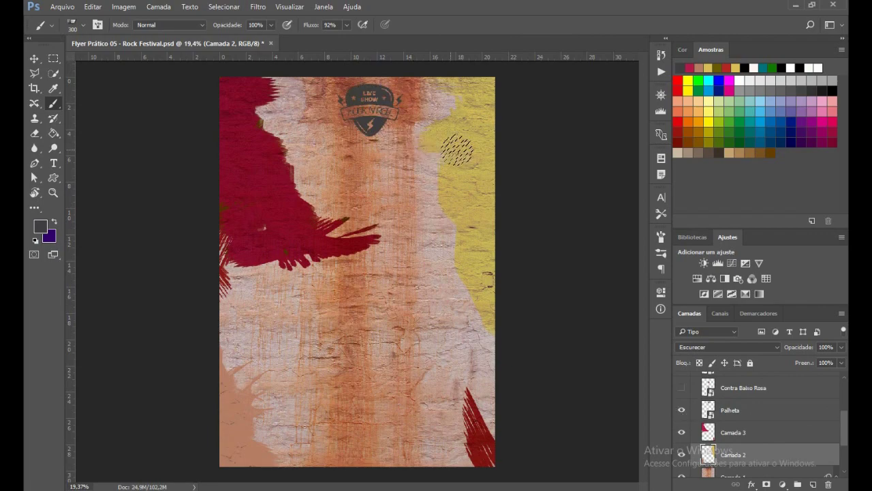
pyautogui.scroll(2, 419, 150)
pyautogui.scroll(2, 479, 139)
pyautogui.scroll(2, 450, 157)
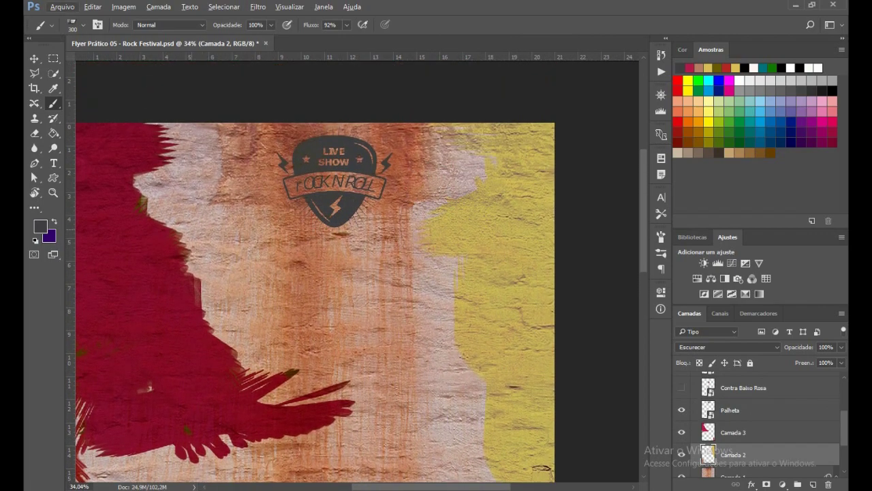
pyautogui.click(34, 59)
pyautogui.hscroll(-1, 353, 229)
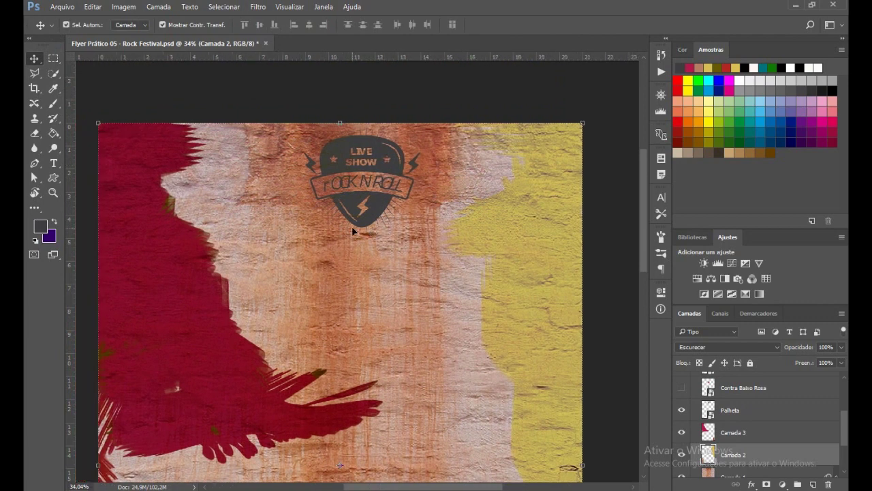
pyautogui.hscroll(-1, 353, 229)
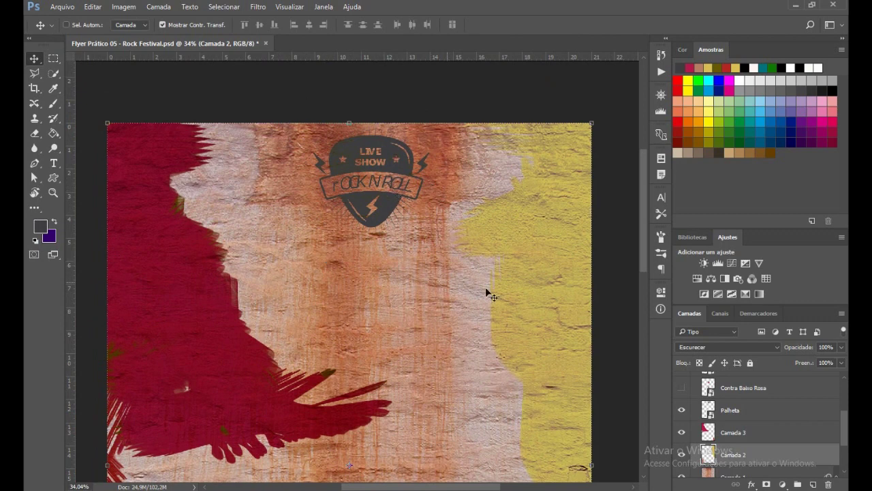
pyautogui.scroll(-2, 359, 250)
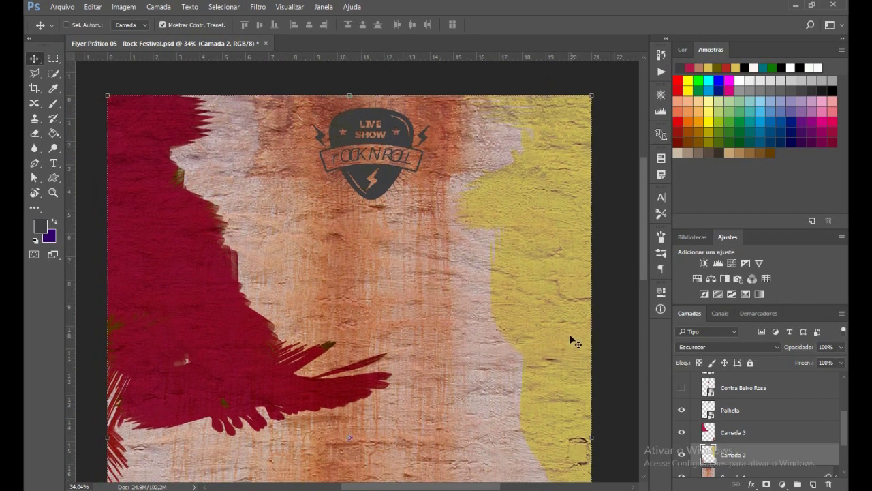
pyautogui.click(681, 387)
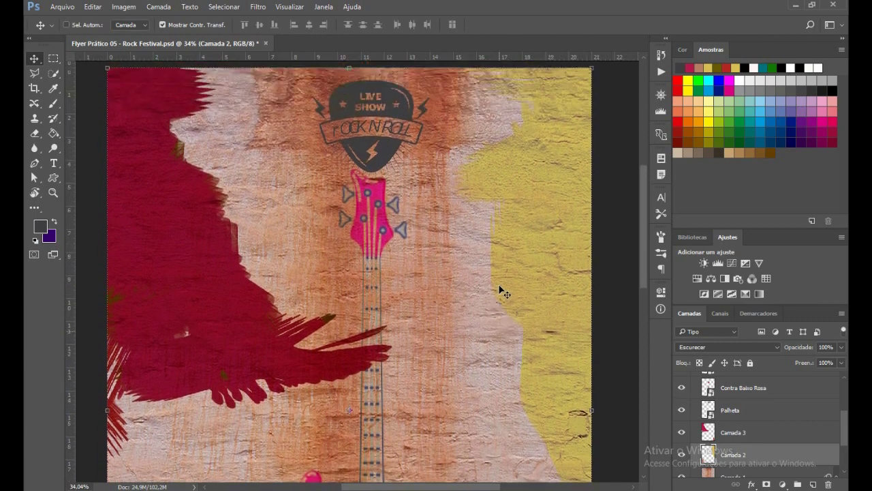
# - Test Camada 3's red strokes in Normal blending, then restore Multiplicação
pyautogui.click(738, 437)
pyautogui.scroll(-1, 750, 417)
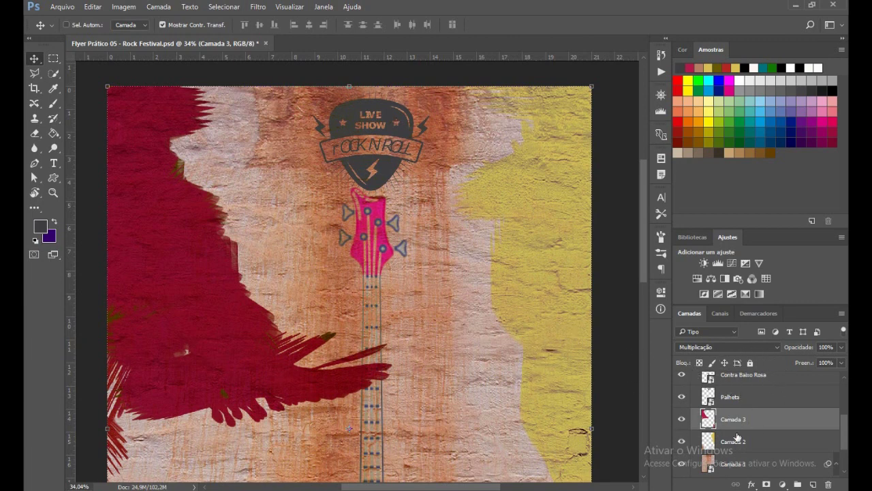
pyautogui.scroll(-2, 737, 436)
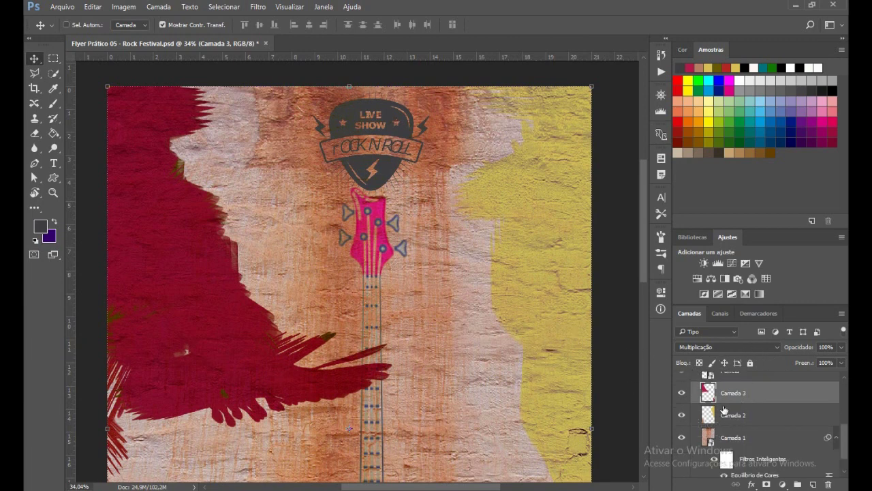
pyautogui.click(753, 348)
pyautogui.click(685, 125)
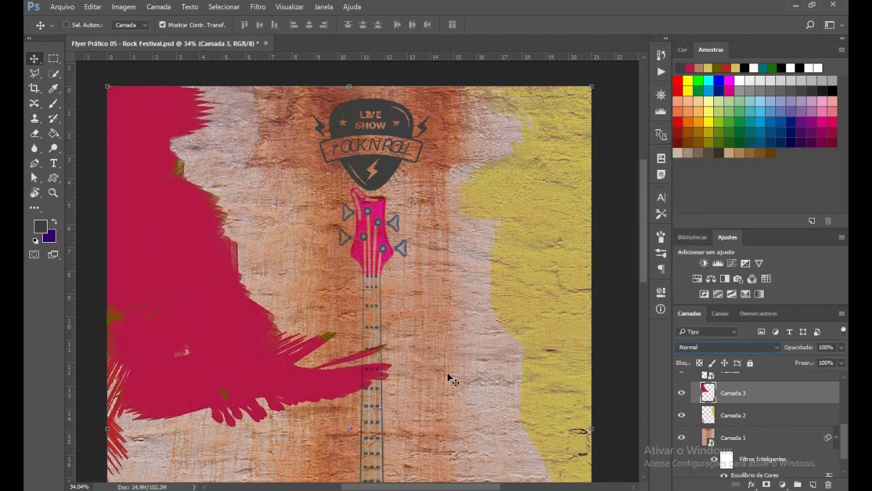
pyautogui.click(753, 348)
pyautogui.click(702, 152)
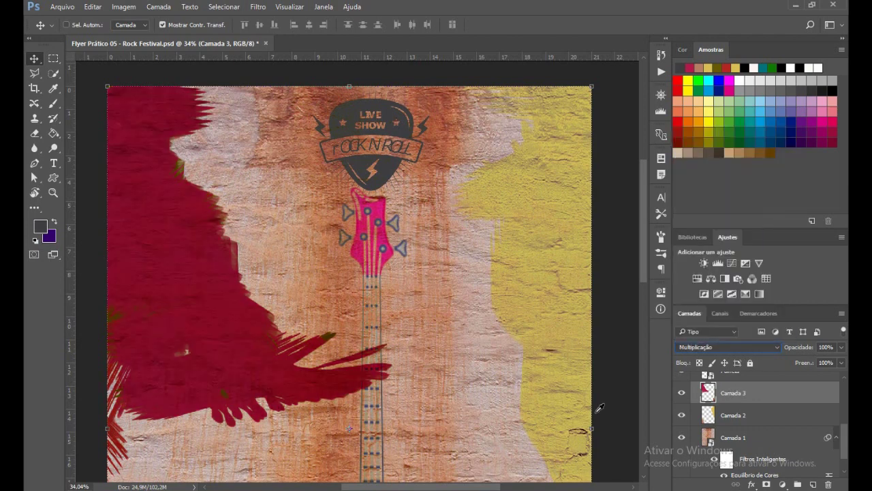
# - Test Camada 2's yellow paint in Normal blending, then restore Escurecer
pyautogui.click(751, 417)
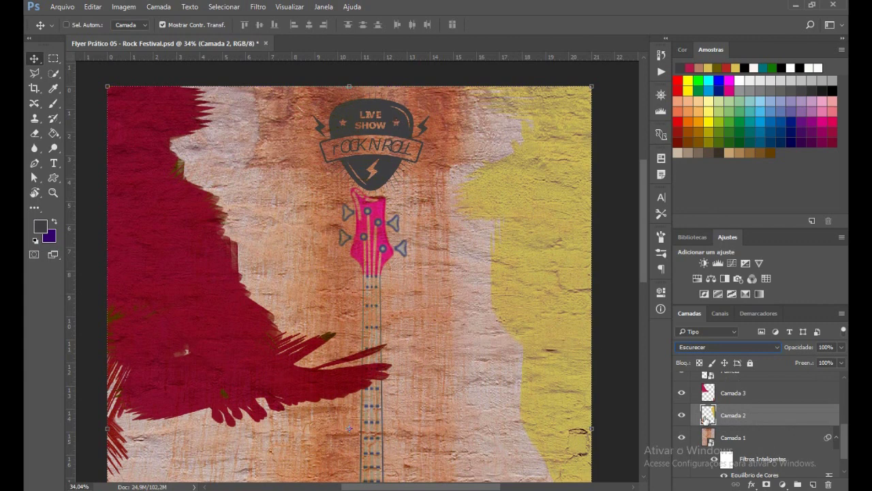
pyautogui.click(750, 347)
pyautogui.click(700, 128)
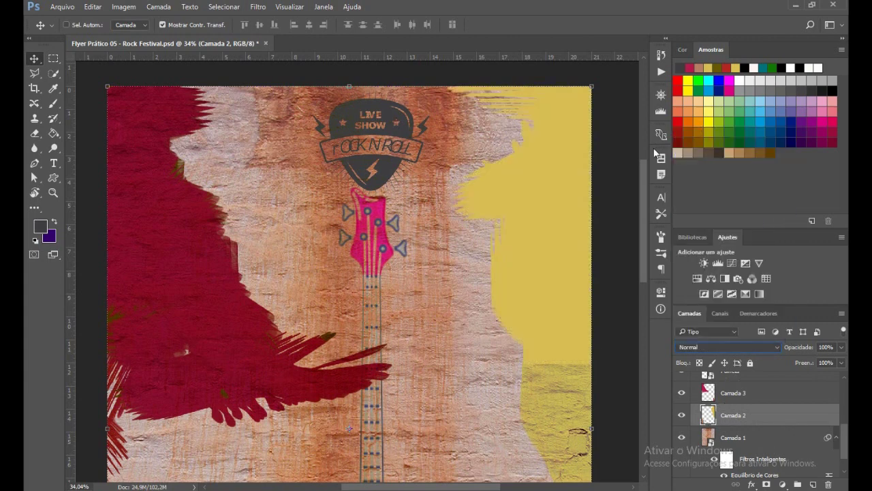
pyautogui.click(747, 349)
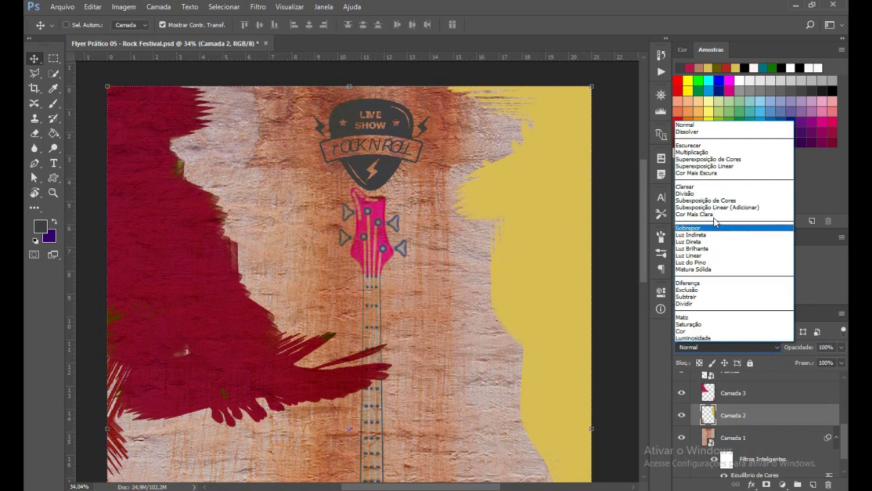
pyautogui.click(706, 152)
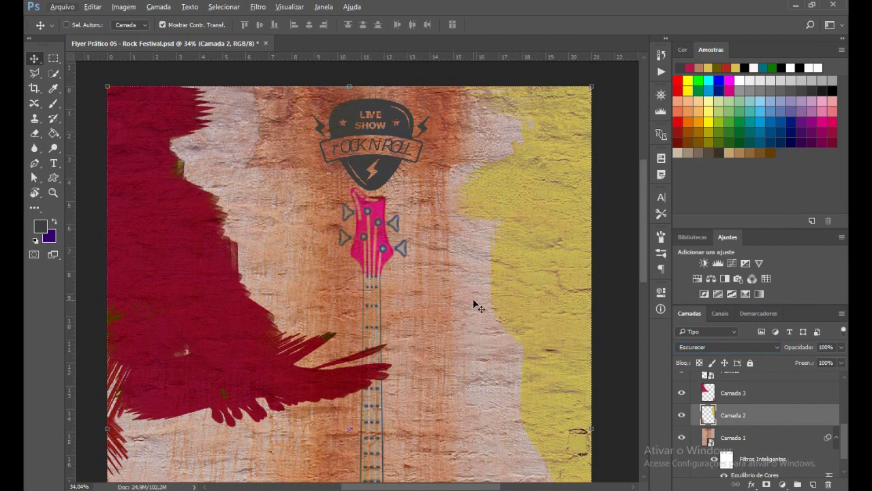
pyautogui.scroll(-2, 473, 300)
pyautogui.scroll(-2, 492, 296)
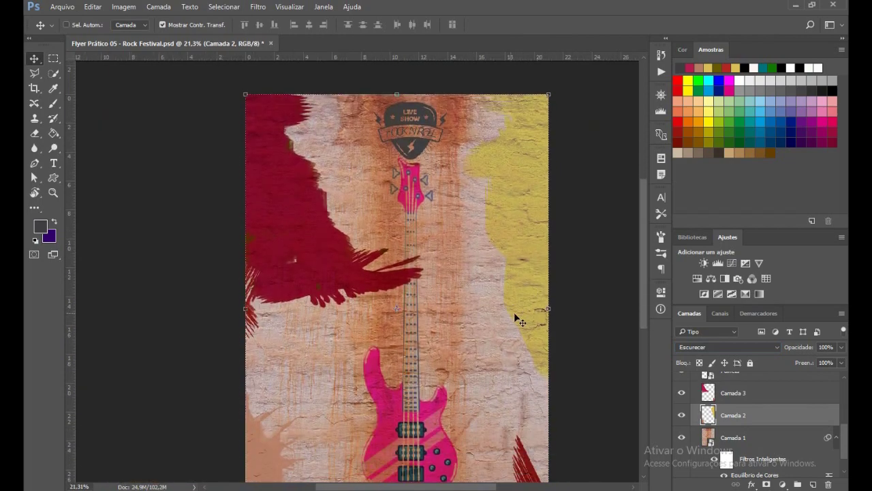
pyautogui.scroll(2, 508, 284)
pyautogui.scroll(2, 542, 293)
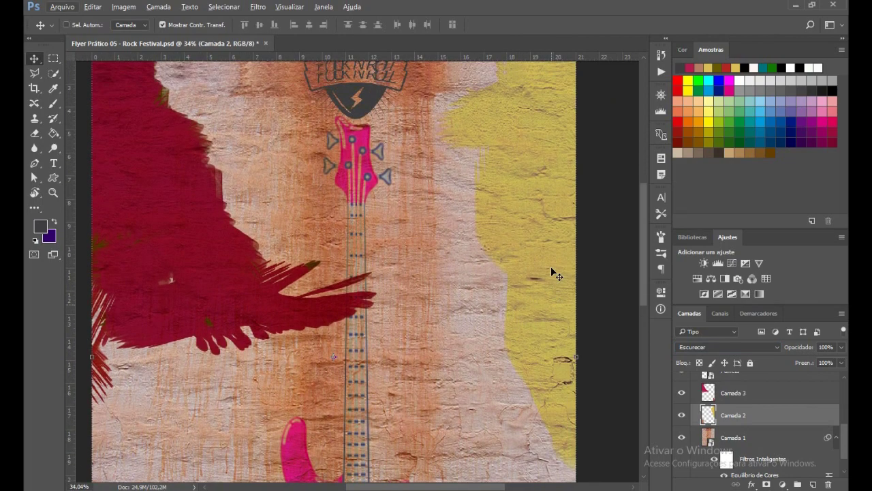
pyautogui.scroll(1, 550, 232)
pyautogui.scroll(1, 518, 226)
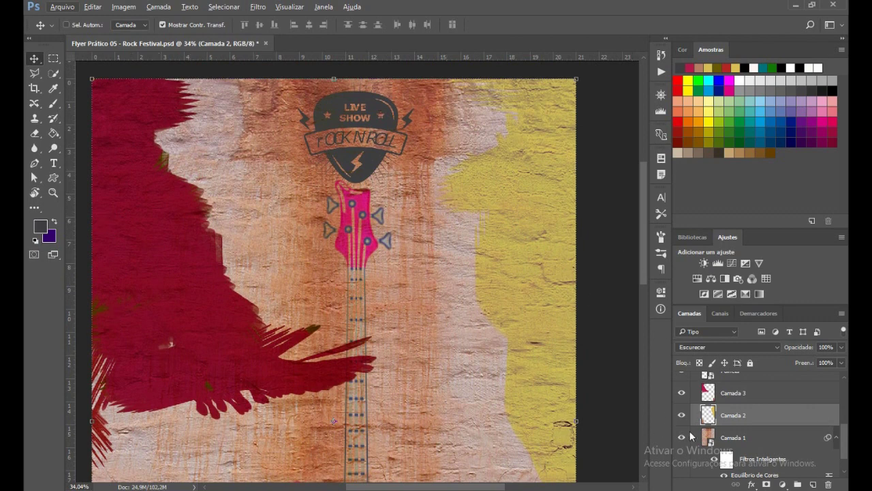
pyautogui.scroll(1, 726, 413)
pyautogui.scroll(1, 744, 406)
pyautogui.scroll(1, 721, 396)
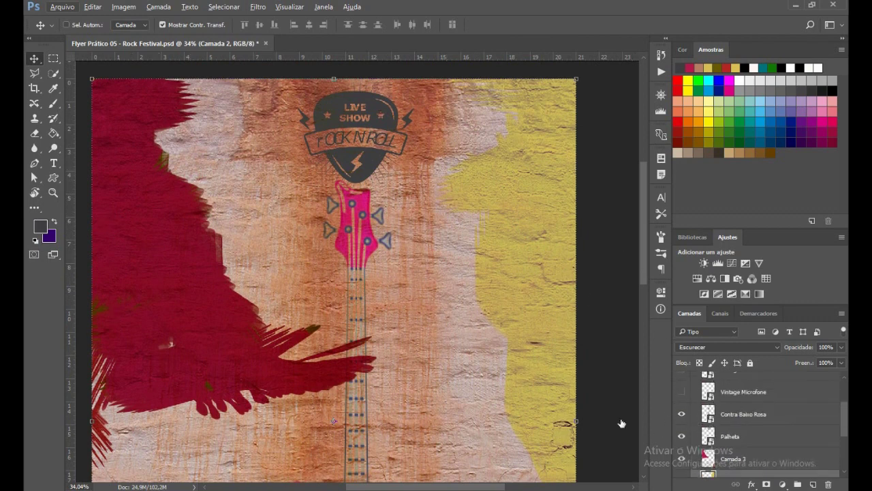
pyautogui.click(726, 412)
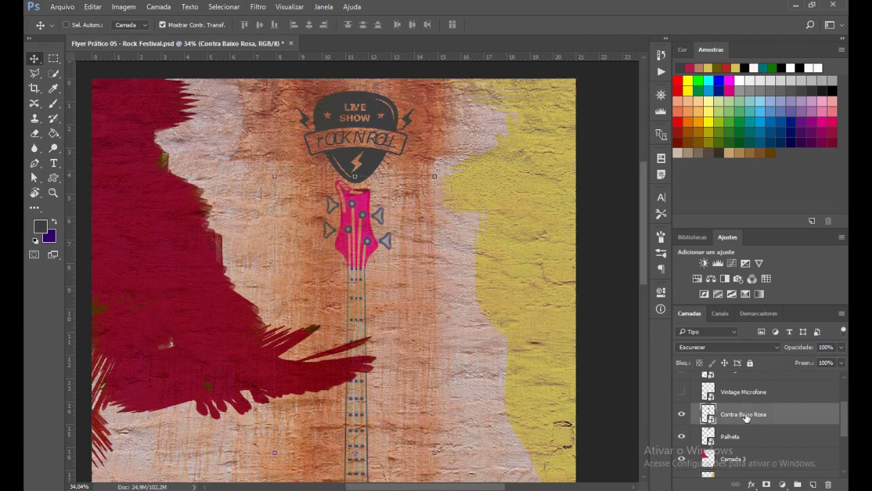
pyautogui.click(760, 349)
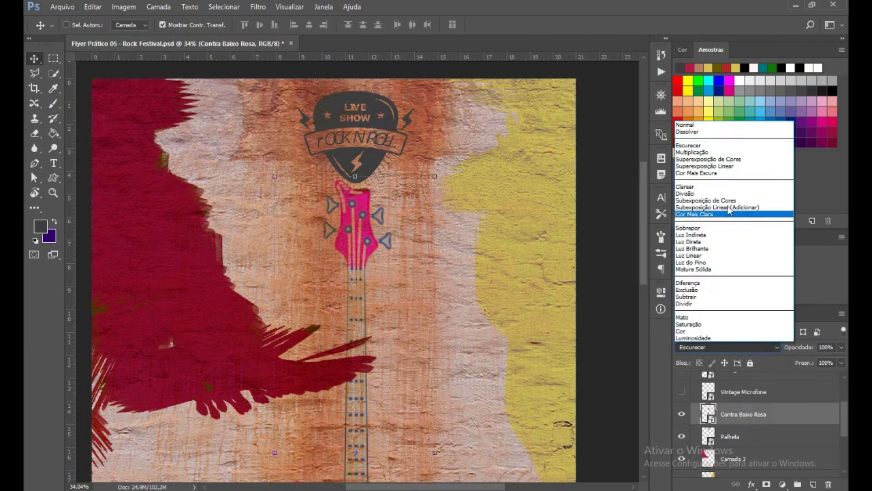
pyautogui.click(700, 126)
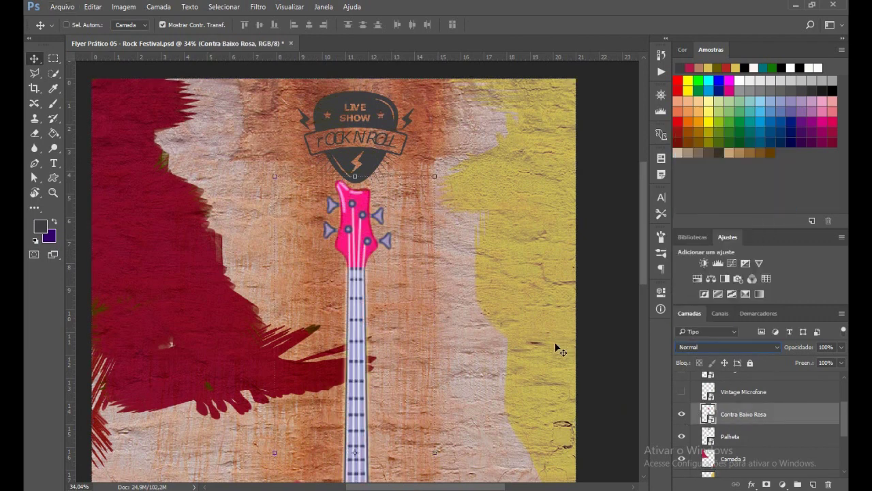
pyautogui.press('ctrl')
pyautogui.scroll(-2, 523, 336)
pyautogui.scroll(-3, 522, 335)
pyautogui.scroll(-2, 456, 348)
pyautogui.scroll(-1, 423, 361)
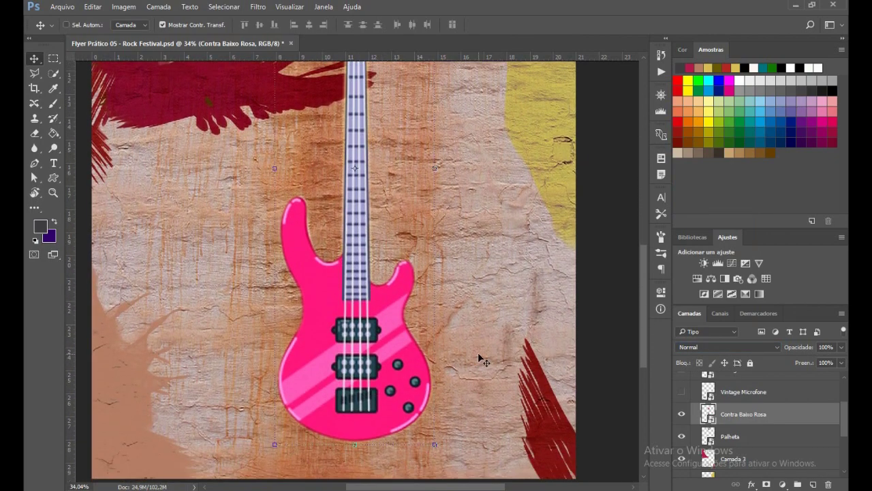
pyautogui.scroll(-1, 478, 353)
pyautogui.scroll(-1, 478, 353)
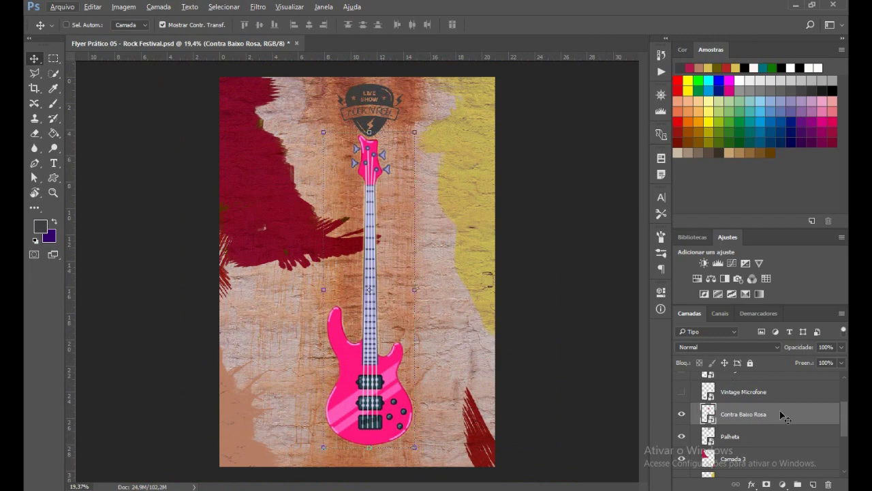
pyautogui.click(748, 347)
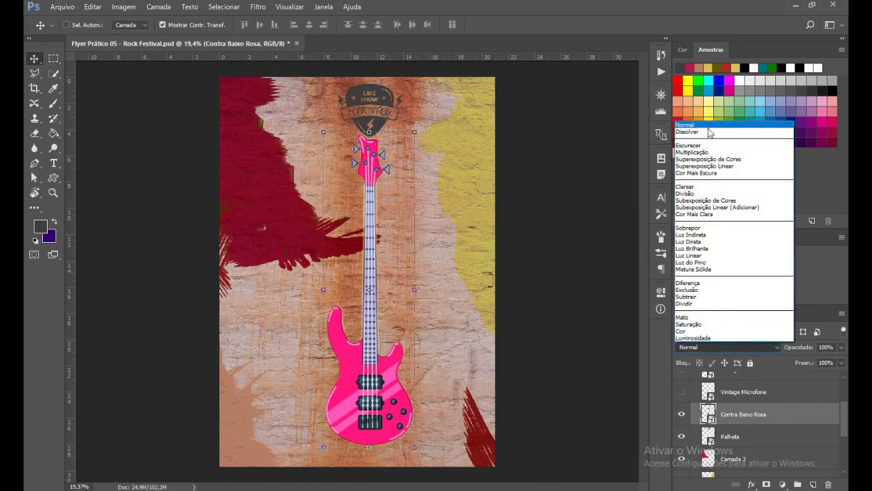
pyautogui.click(709, 146)
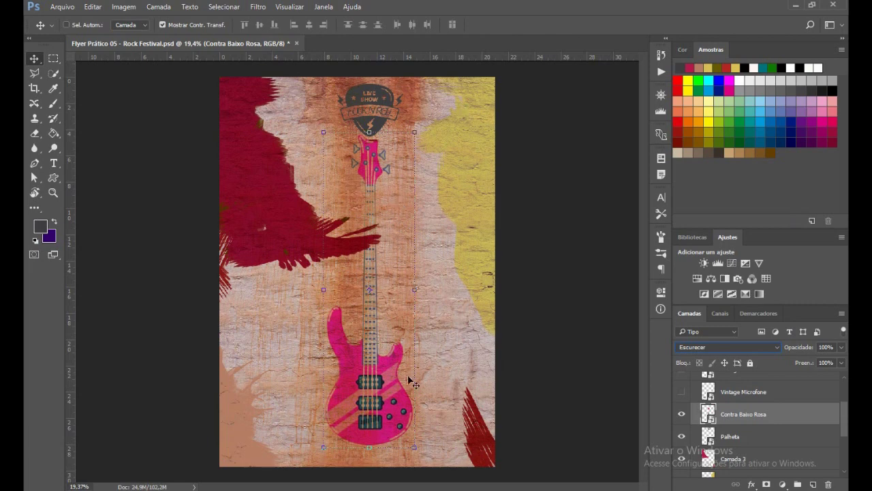
# - Show and select the Vintage Microfone logo layer
pyautogui.click(681, 392)
pyautogui.click(746, 399)
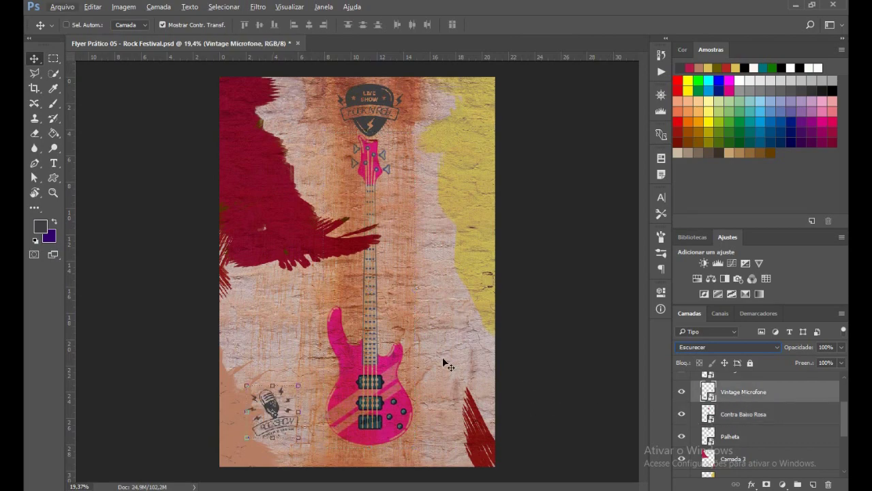
pyautogui.scroll(2, 341, 388)
pyautogui.scroll(2, 272, 402)
pyautogui.scroll(2, 239, 408)
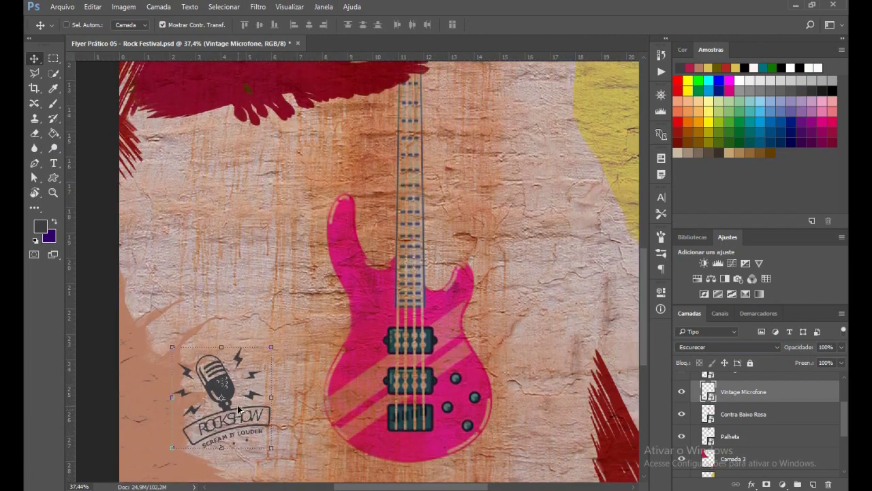
pyautogui.scroll(-1, 238, 408)
pyautogui.scroll(1, 768, 424)
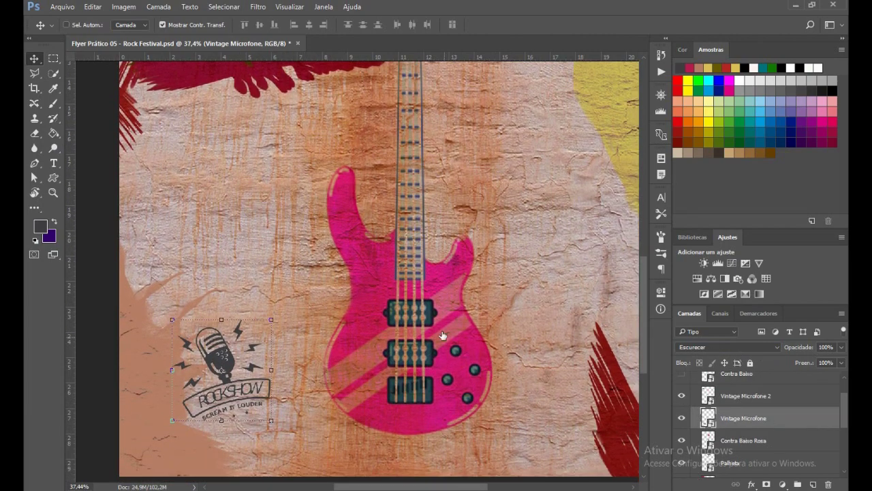
# - Show the black Contra Baixo guitar silhouette on the upper-right yellow stroke
pyautogui.scroll(3, 443, 335)
pyautogui.scroll(3, 409, 293)
pyautogui.scroll(3, 368, 252)
pyautogui.scroll(2, 327, 204)
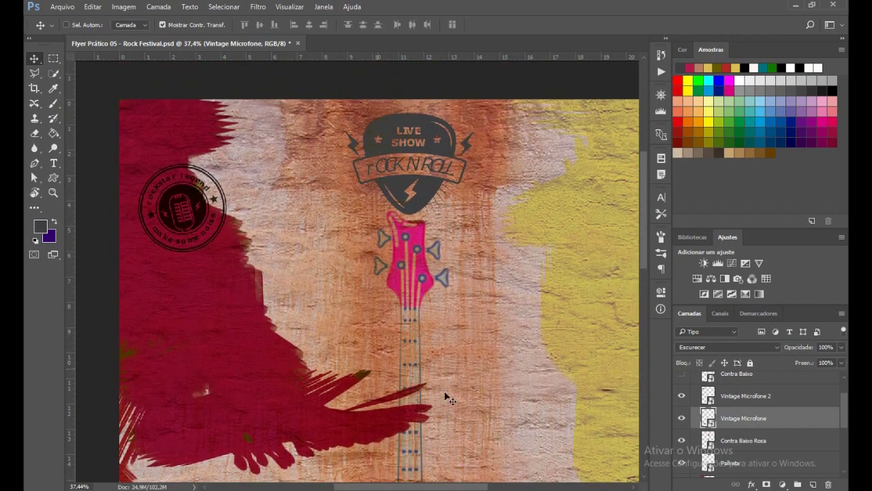
pyautogui.scroll(1, 821, 412)
pyautogui.click(681, 400)
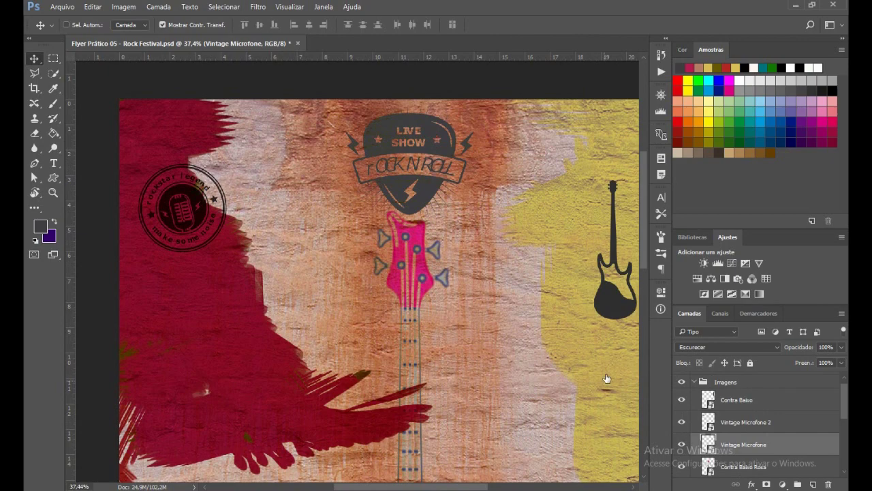
pyautogui.scroll(-1, 609, 349)
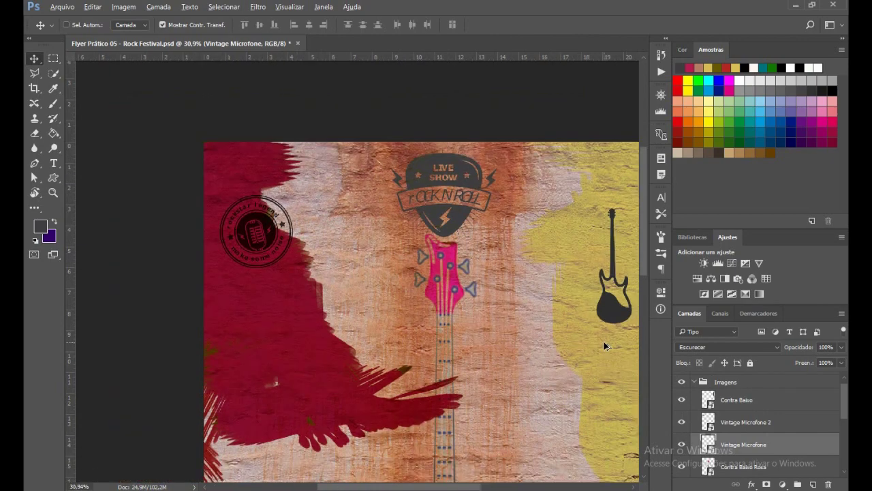
pyautogui.scroll(-1, 609, 349)
pyautogui.hscroll(2, 600, 351)
pyautogui.scroll(-2, 592, 365)
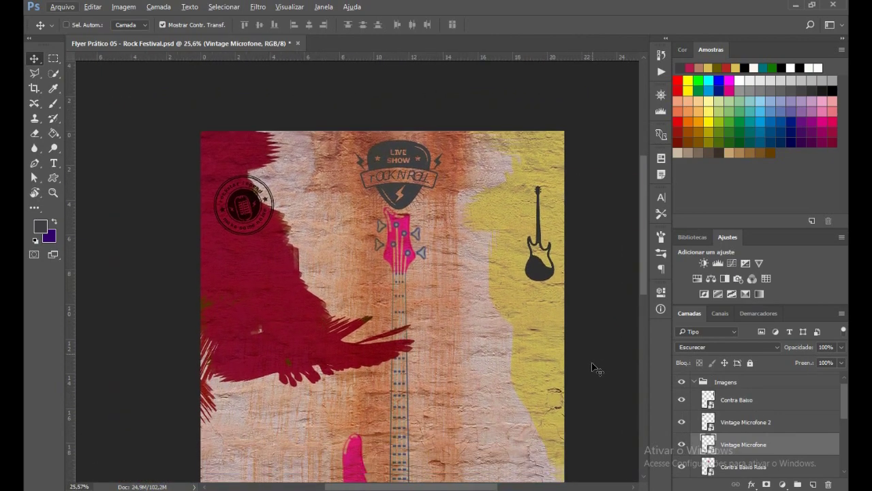
pyautogui.scroll(-2, 596, 354)
pyautogui.scroll(-1, 598, 348)
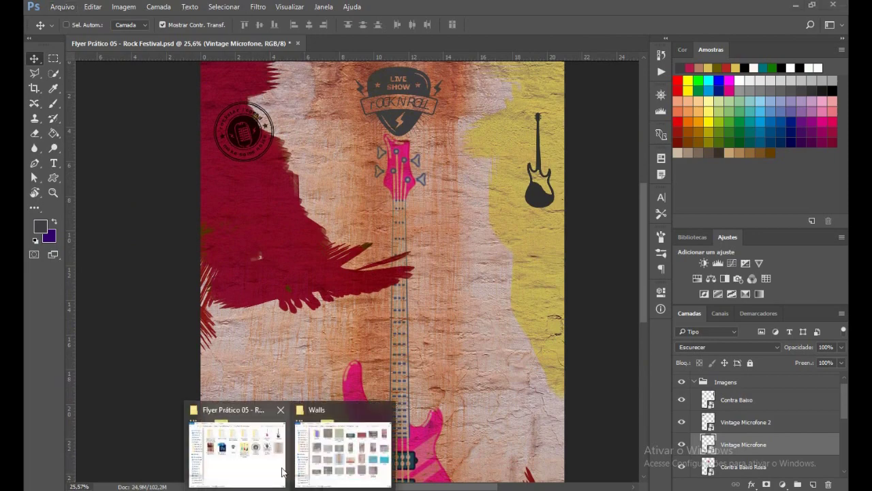
pyautogui.click(245, 463)
pyautogui.click(627, 147)
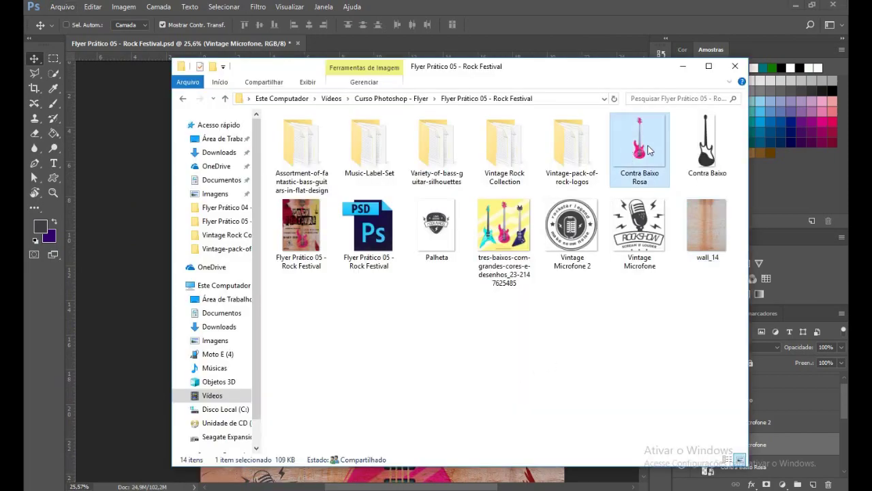
pyautogui.doubleClick(649, 150)
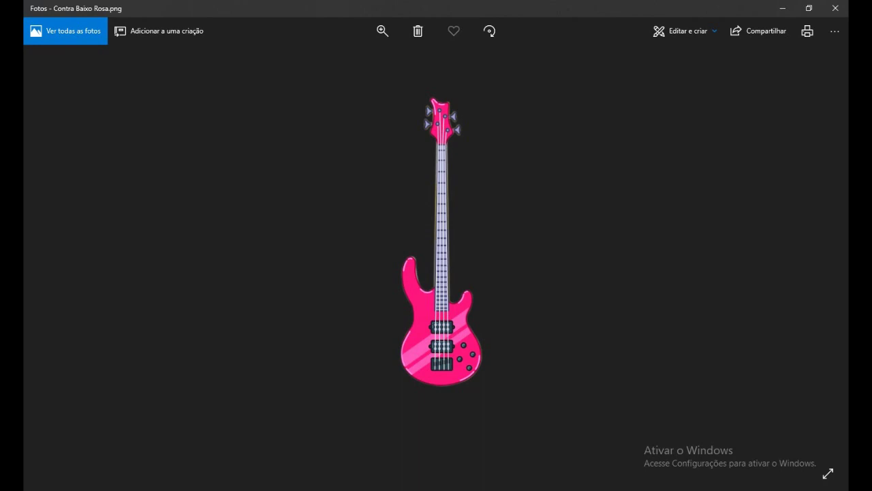
pyautogui.click(783, 8)
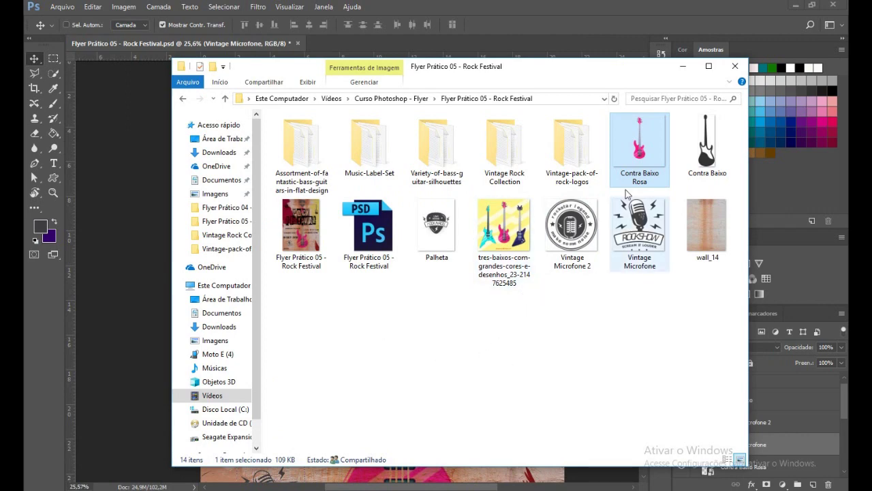
pyautogui.click(711, 171)
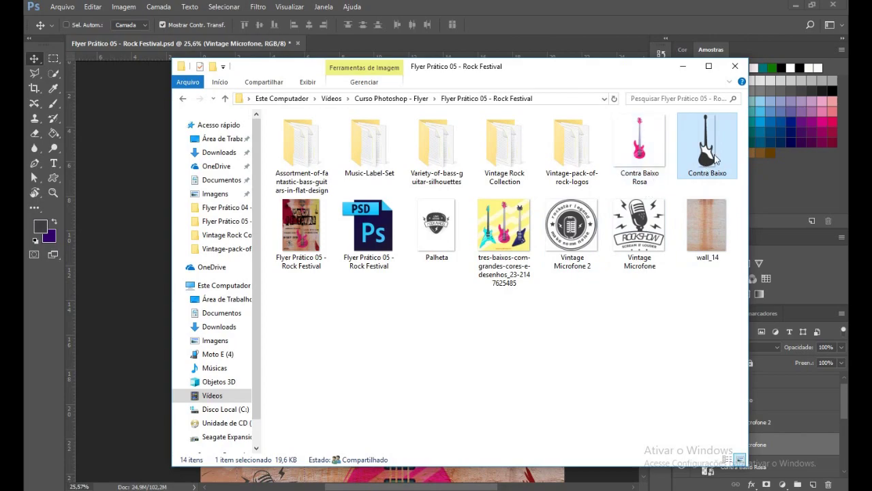
pyautogui.doubleClick(716, 159)
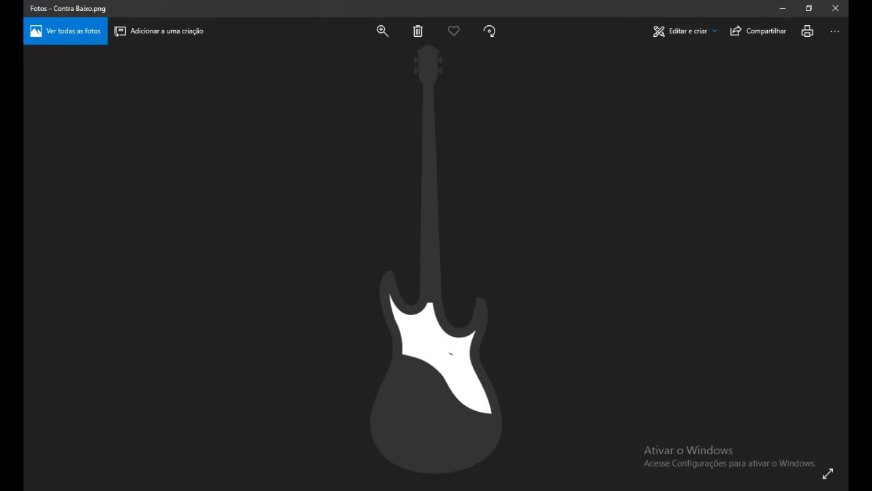
pyautogui.click(835, 8)
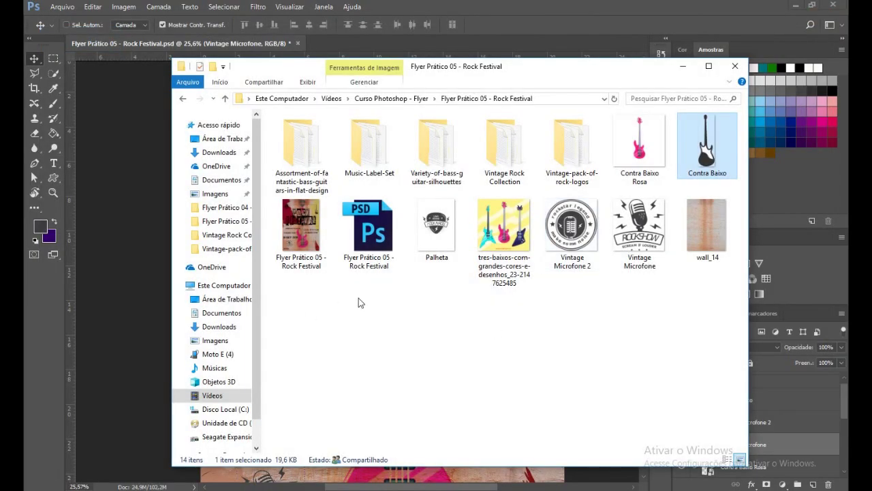
pyautogui.click(506, 273)
pyautogui.doubleClick(518, 237)
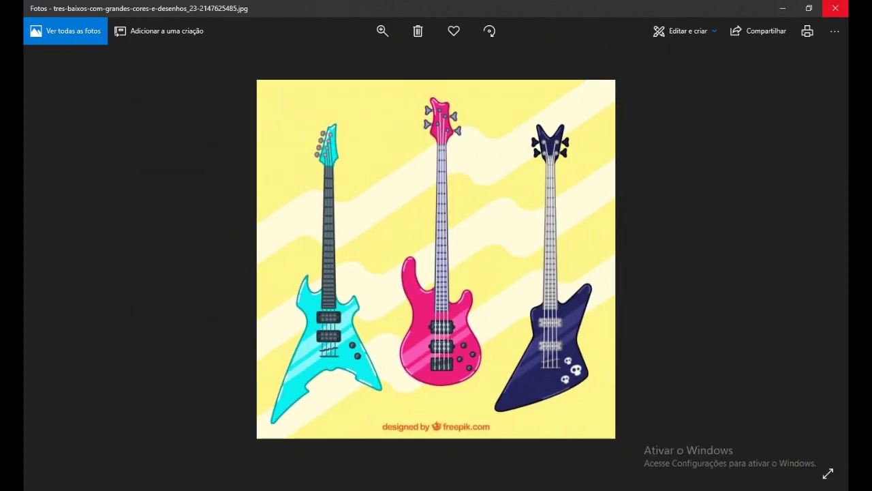
pyautogui.hotkey('alt', 'F4')
pyautogui.click(417, 246)
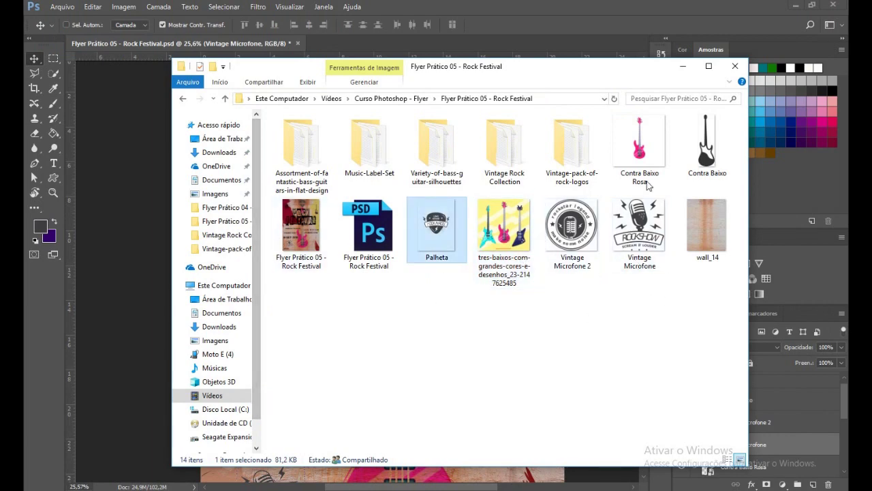
pyautogui.click(682, 66)
pyautogui.scroll(1, 694, 400)
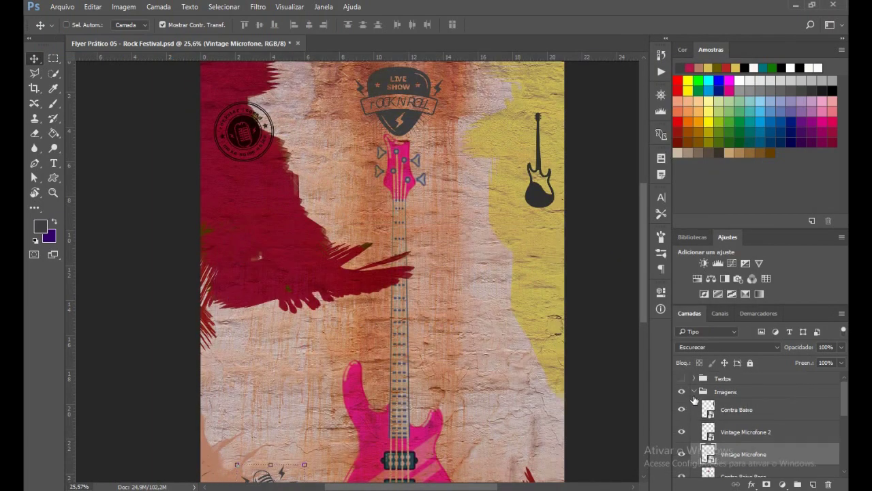
# - Collapse Imagens, then show and expand Textos to reveal the ROCK FESTIVAL title, price, time, venue and date
pyautogui.click(698, 392)
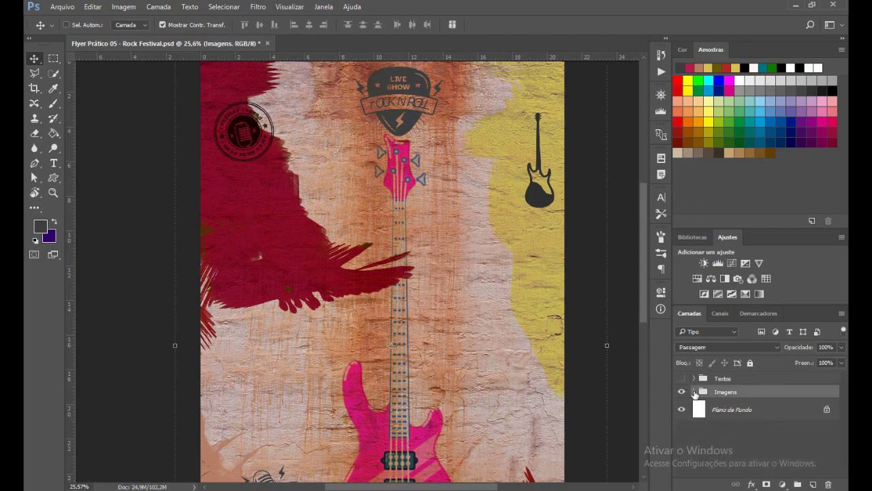
pyautogui.click(682, 378)
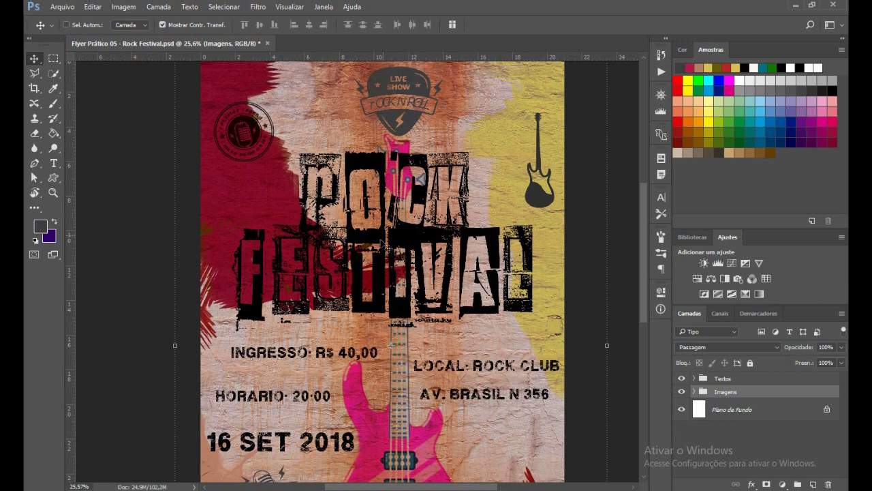
pyautogui.click(700, 379)
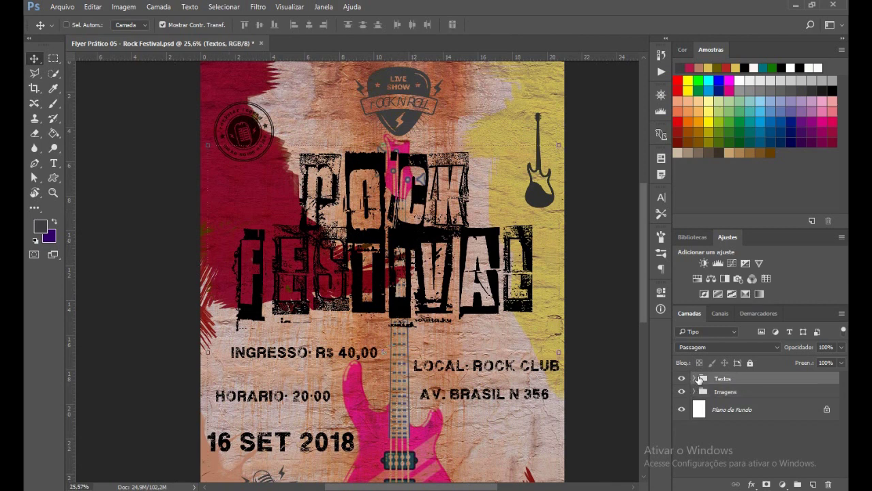
pyautogui.click(694, 378)
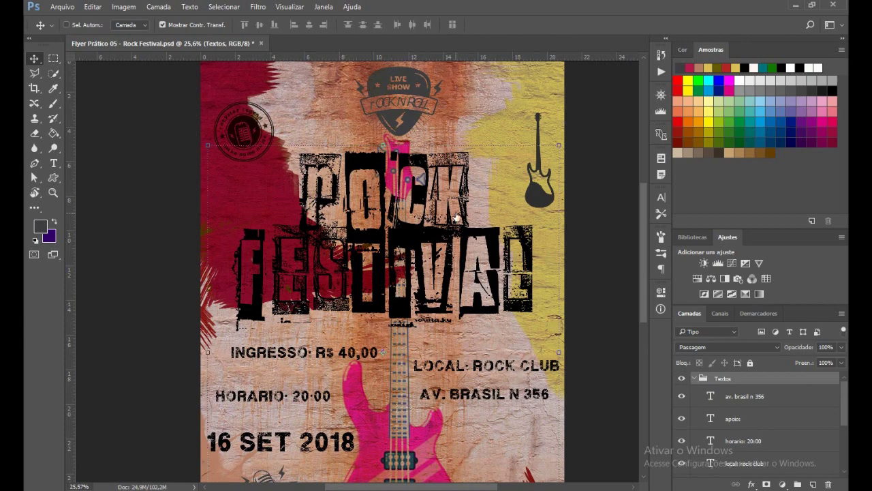
pyautogui.scroll(-2, 461, 219)
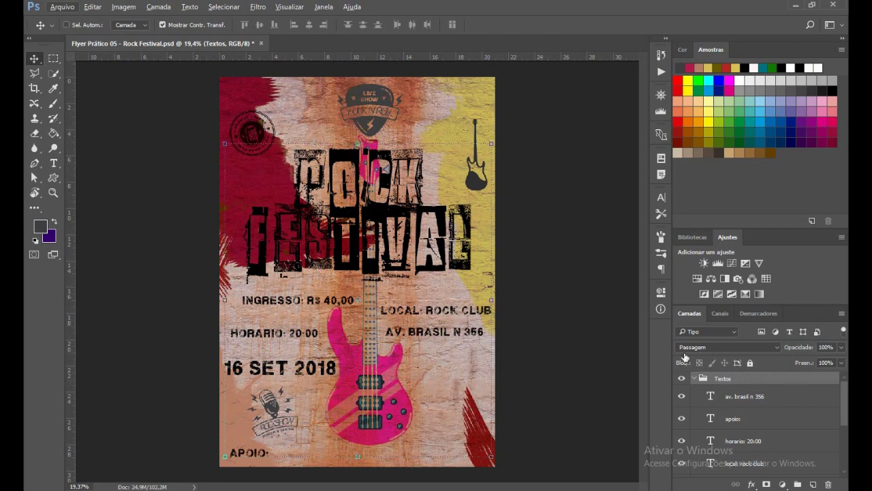
pyautogui.scroll(-2, 767, 411)
pyautogui.scroll(-3, 775, 420)
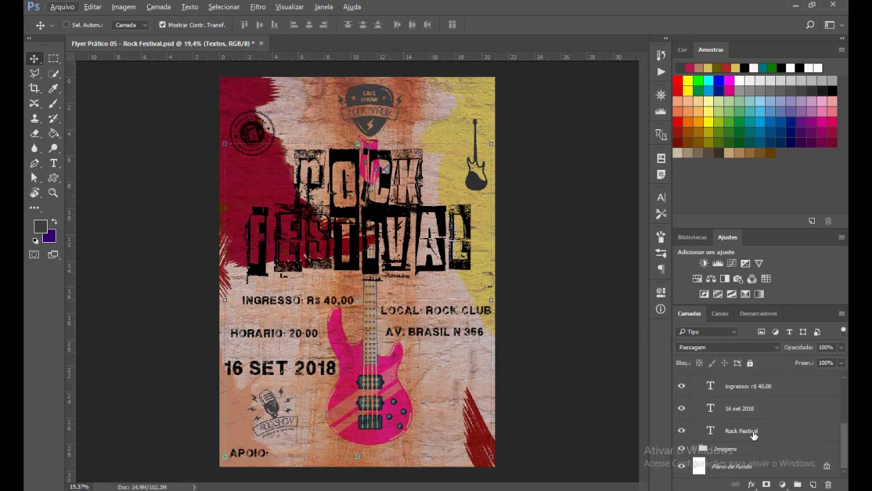
pyautogui.click(753, 433)
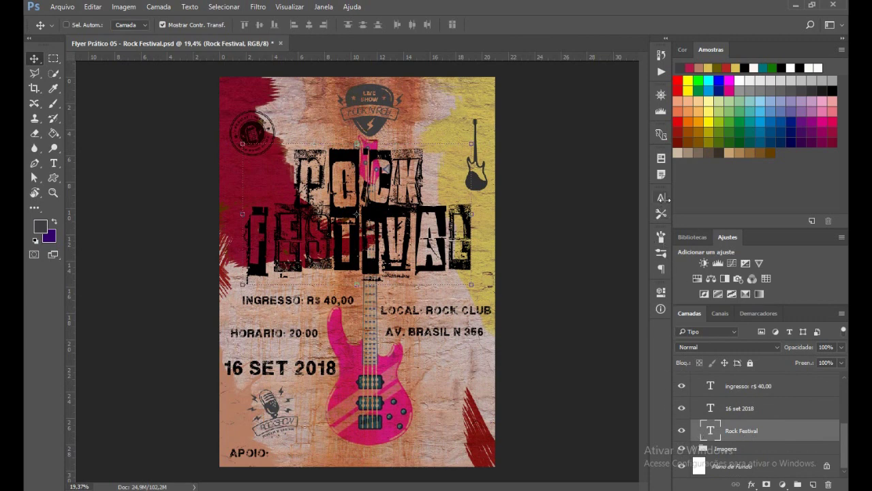
pyautogui.click(663, 198)
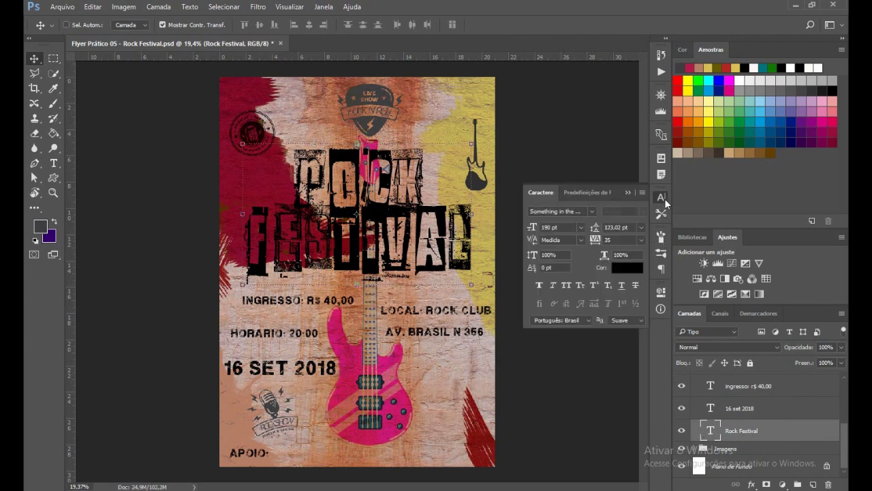
pyautogui.click(626, 193)
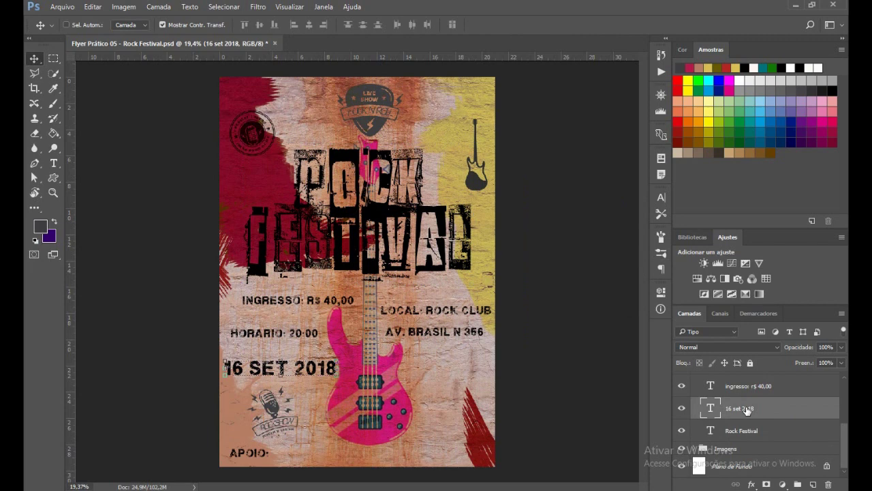
pyautogui.click(661, 196)
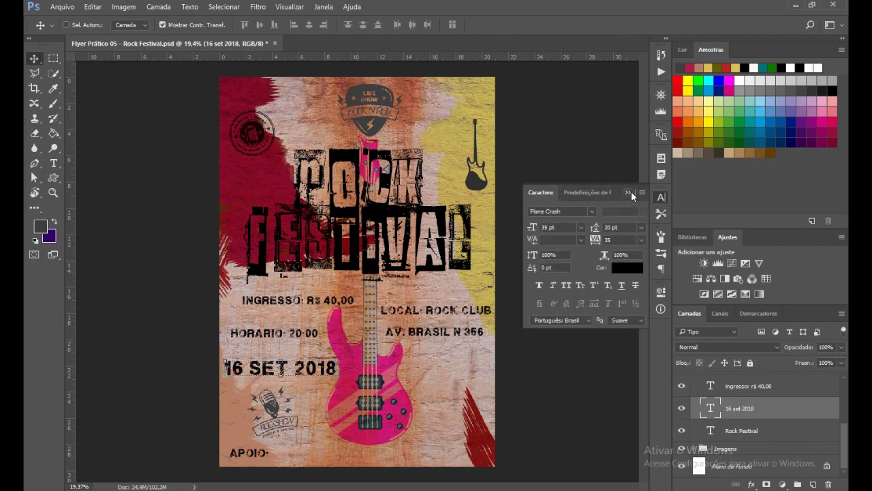
pyautogui.click(628, 192)
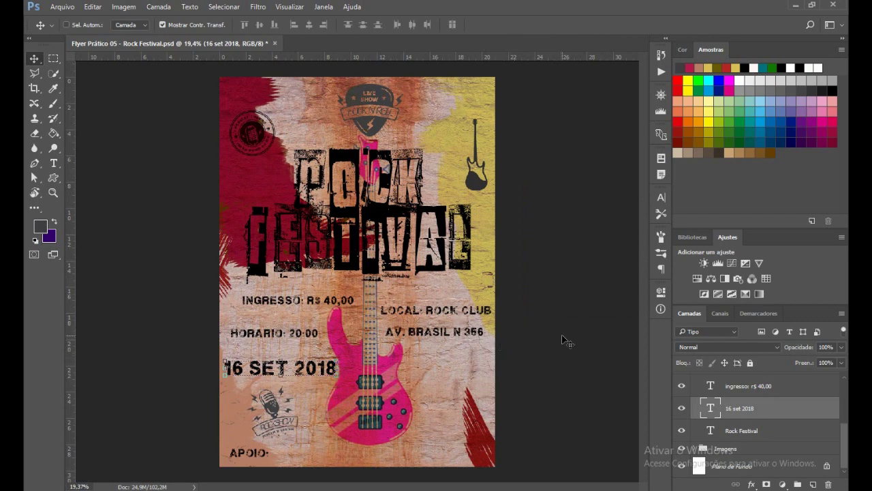
# - Fold away the Textos group and start a new document with Ctrl+N
pyautogui.scroll(3, 769, 436)
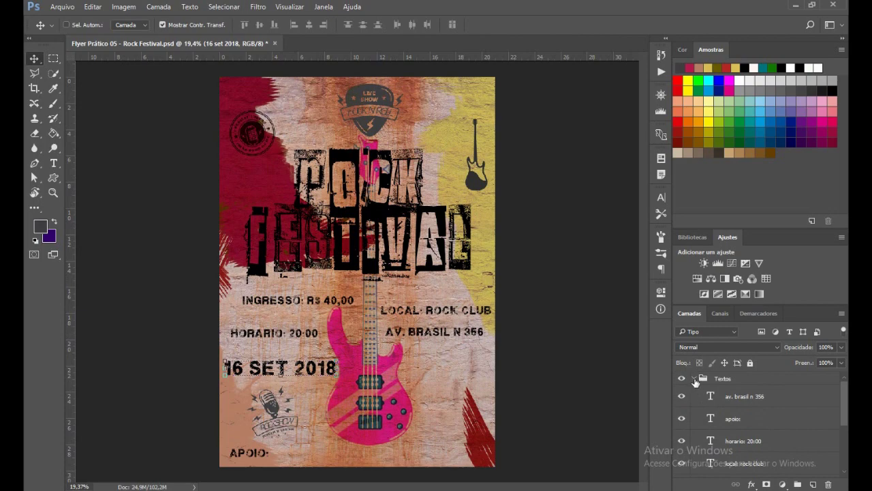
pyautogui.click(696, 380)
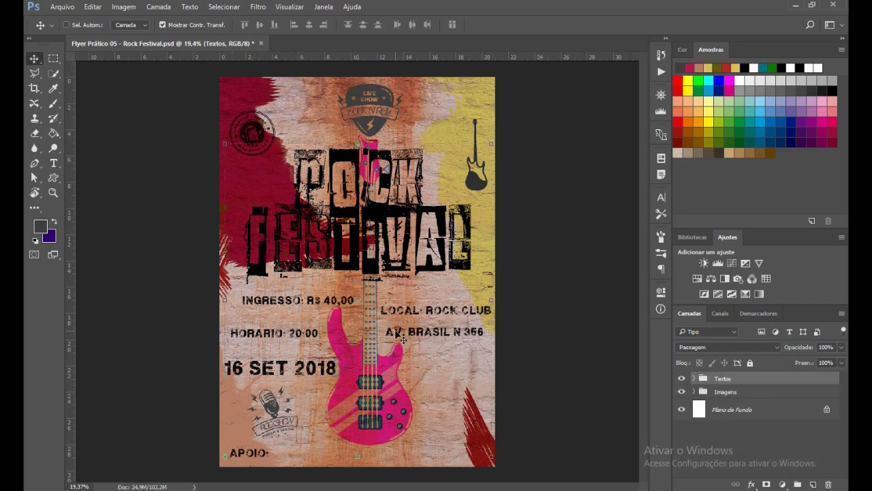
pyautogui.press('ctrl')
pyautogui.hotkey('ctrl', 'n')
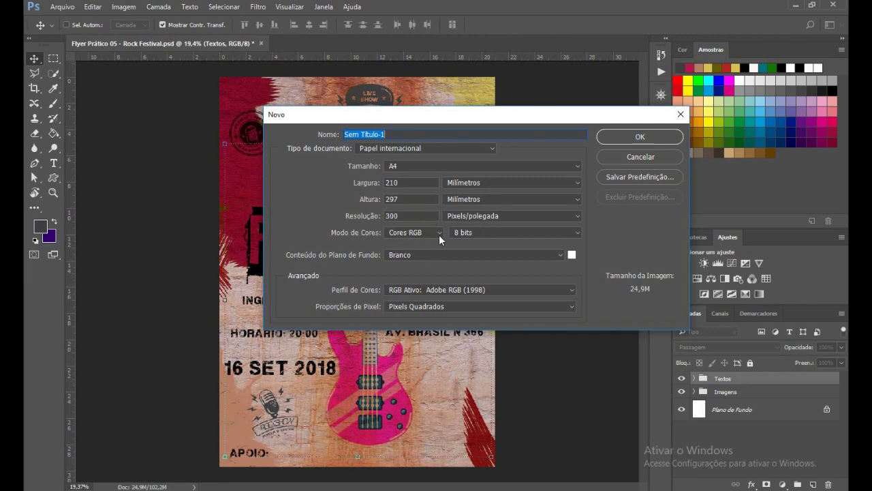
# - Create an RGB Papel internacional A4 document, 210 × 297 mm at 300 ppi
pyautogui.click(437, 233)
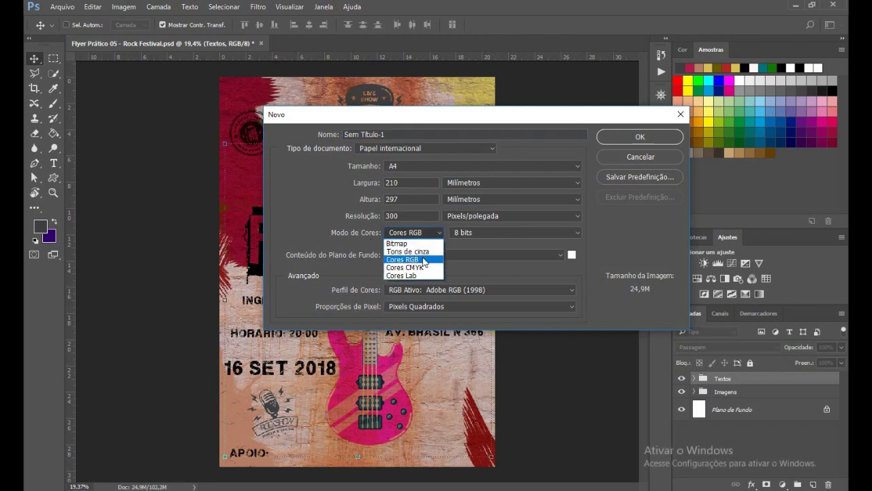
pyautogui.click(342, 239)
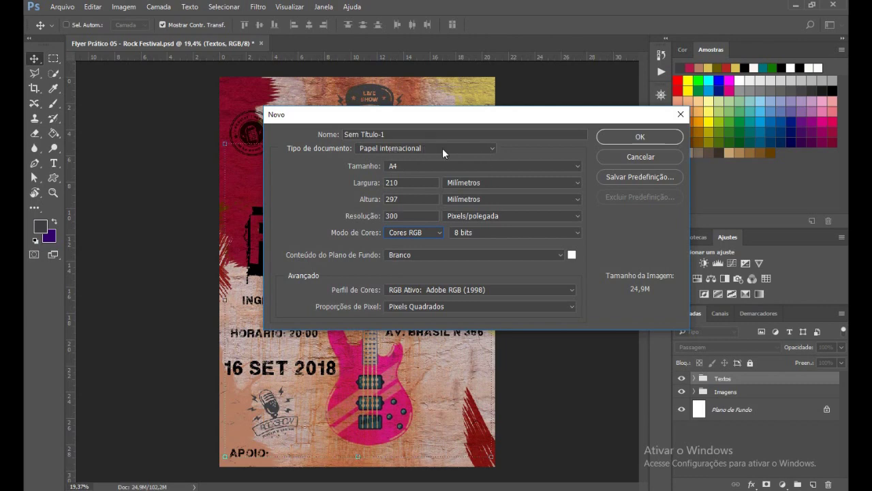
pyautogui.click(468, 149)
pyautogui.click(394, 295)
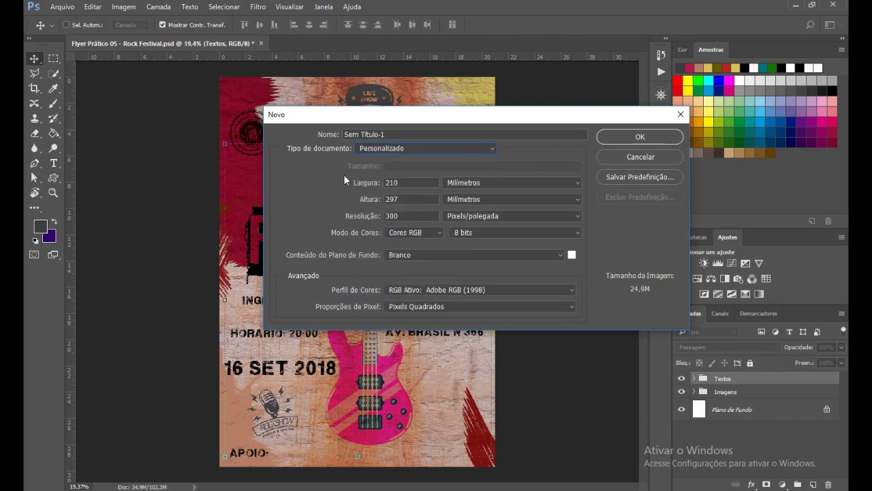
pyautogui.click(462, 147)
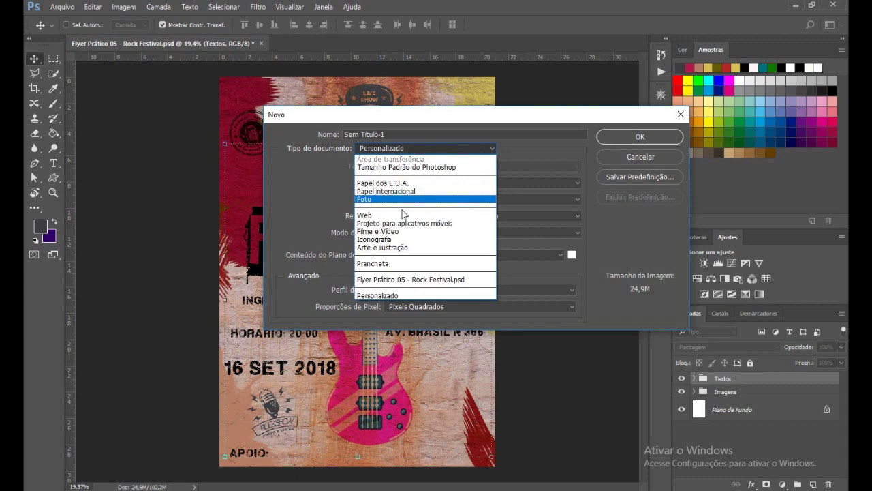
pyautogui.click(422, 183)
pyautogui.click(545, 167)
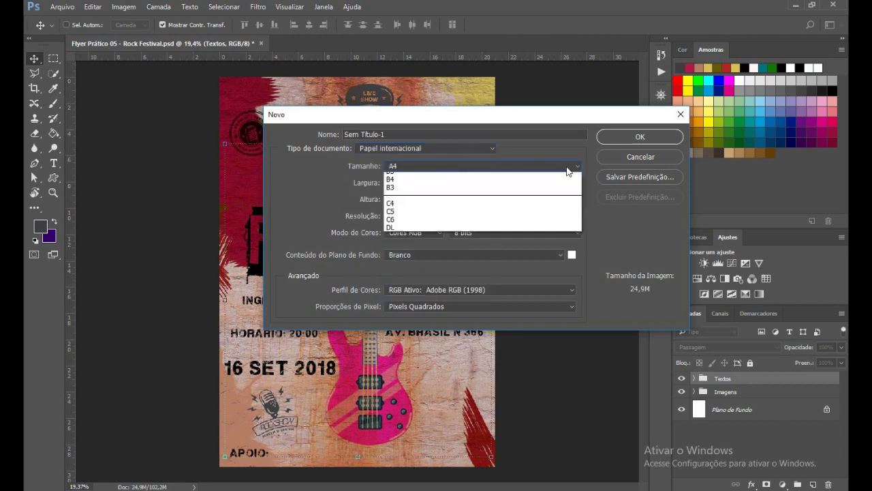
pyautogui.click(297, 189)
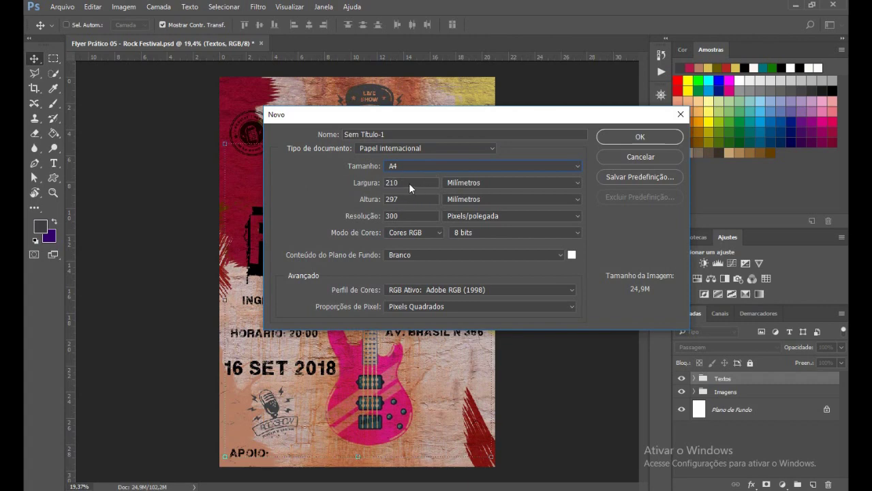
pyautogui.click(493, 147)
pyautogui.click(310, 192)
pyautogui.click(637, 137)
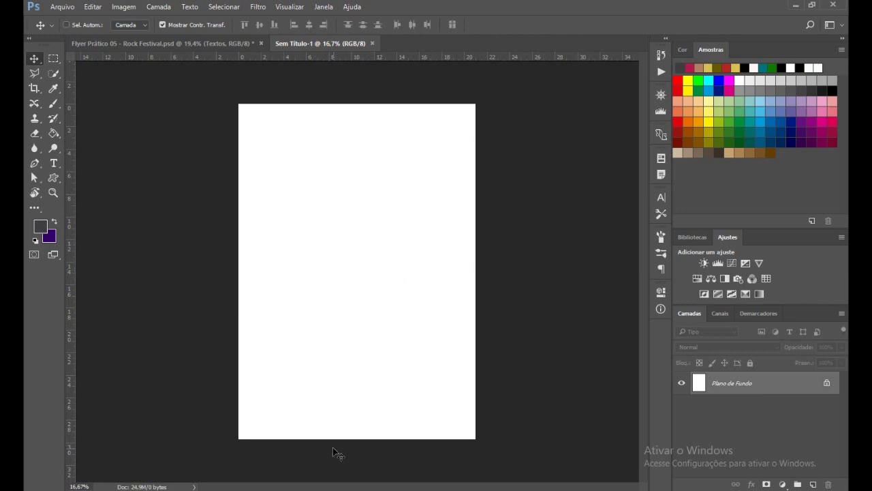
pyautogui.click(302, 486)
# - Drag wall_14 from the Rock Festival project folder into Photoshop, keeping its embedded profile
pyautogui.click(244, 458)
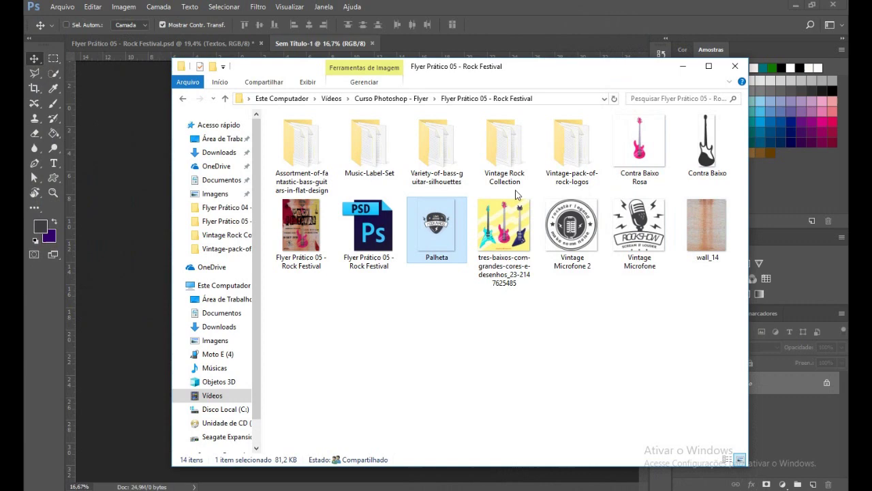
pyautogui.moveTo(546, 80)
pyautogui.mouseDown()
pyautogui.moveTo(536, 115)
pyautogui.moveTo(470, 169)
pyautogui.mouseUp()
pyautogui.click(631, 320)
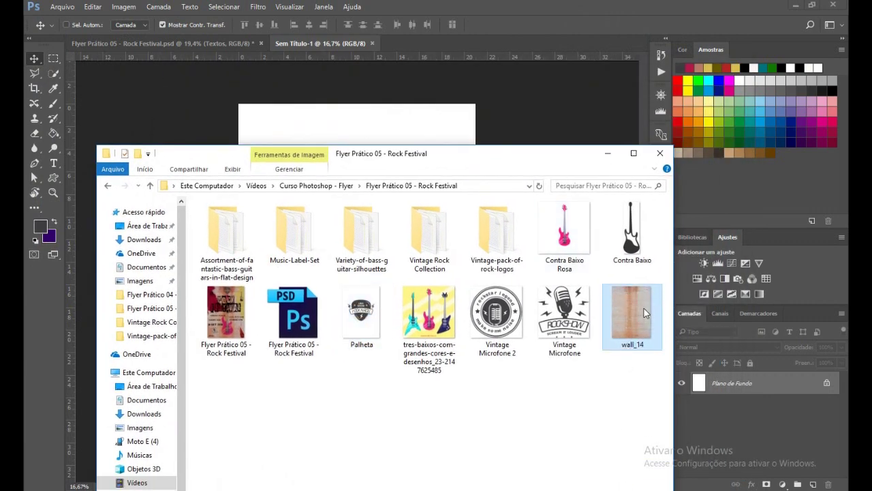
pyautogui.moveTo(632, 313); pyautogui.dragTo(491, 36)
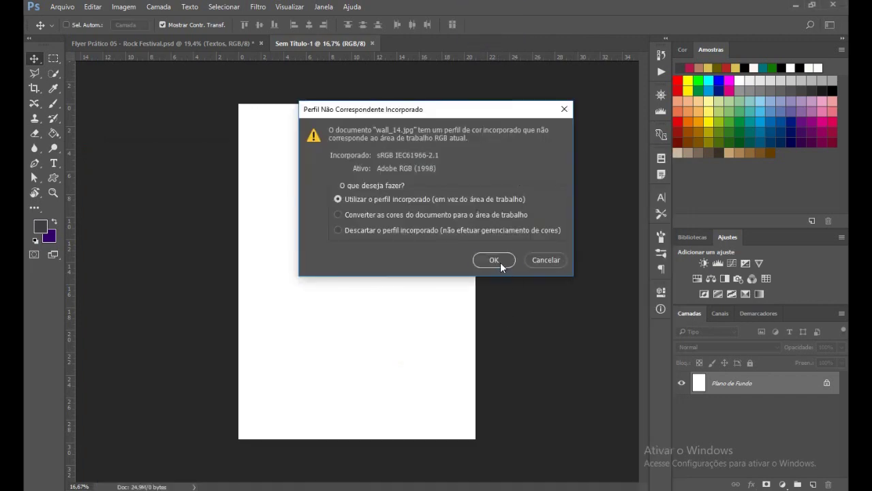
pyautogui.click(494, 260)
pyautogui.moveTo(434, 281); pyautogui.dragTo(387, 216)
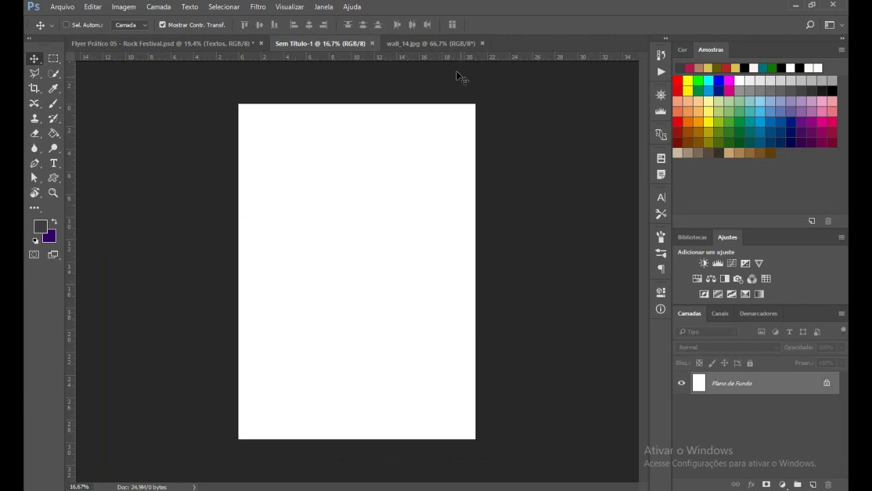
# - Unlock wall_14.jpg's Background layer into a regular layer named Camada 0
pyautogui.click(418, 43)
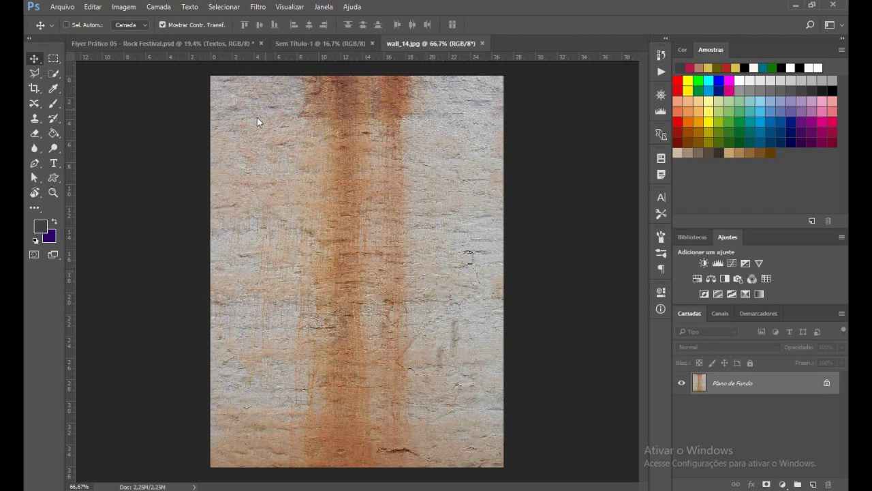
pyautogui.doubleClick(800, 386)
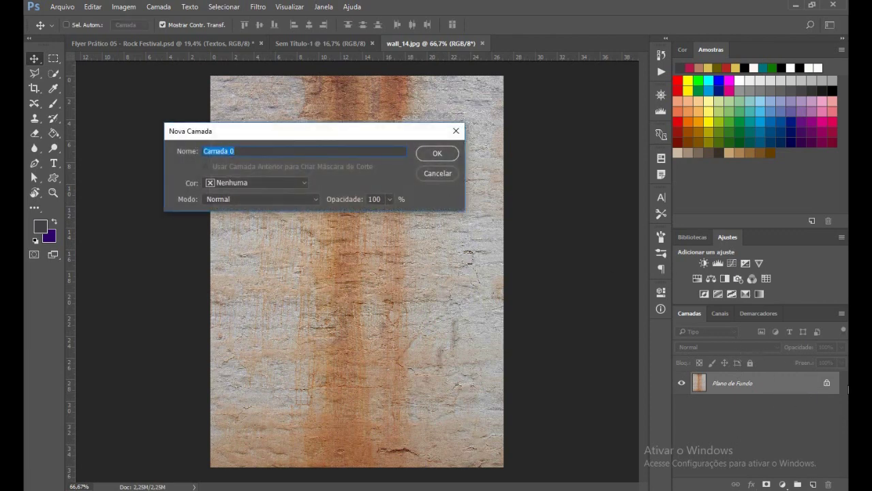
pyautogui.click(447, 155)
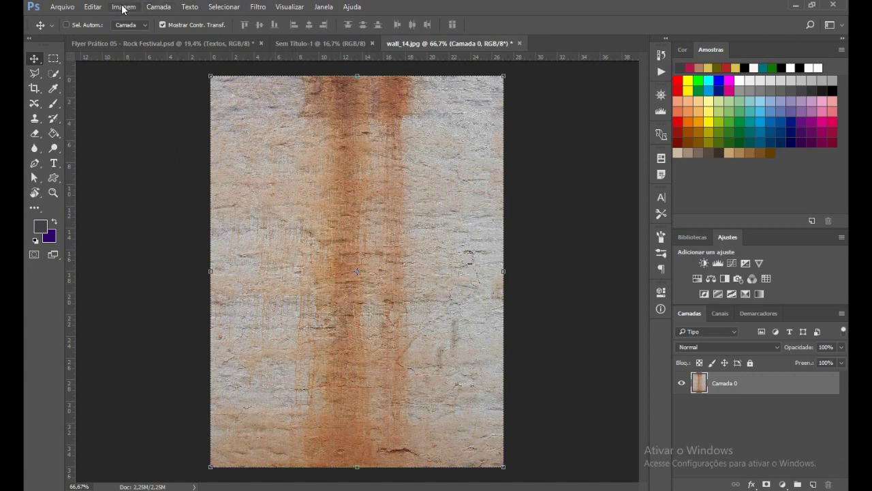
# - Try the Color Balance adjustment but cancel it, then return to the Rock Festival flyer
pyautogui.click(123, 8)
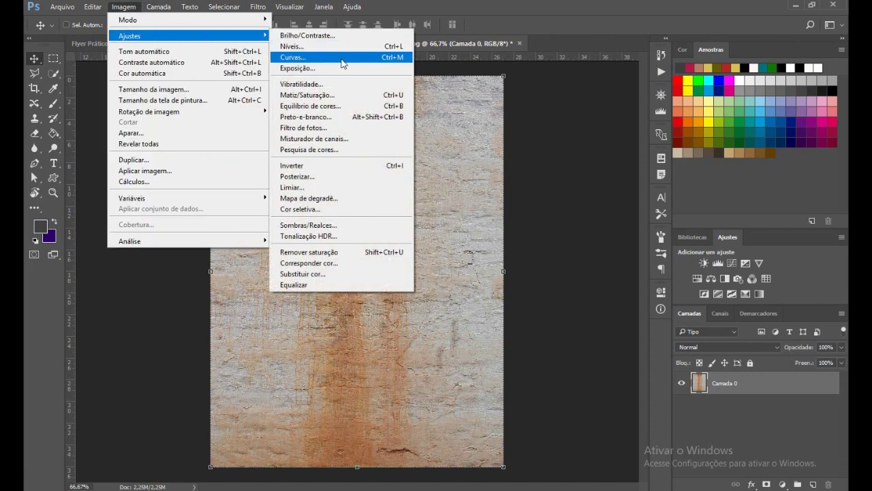
pyautogui.moveTo(130, 36)
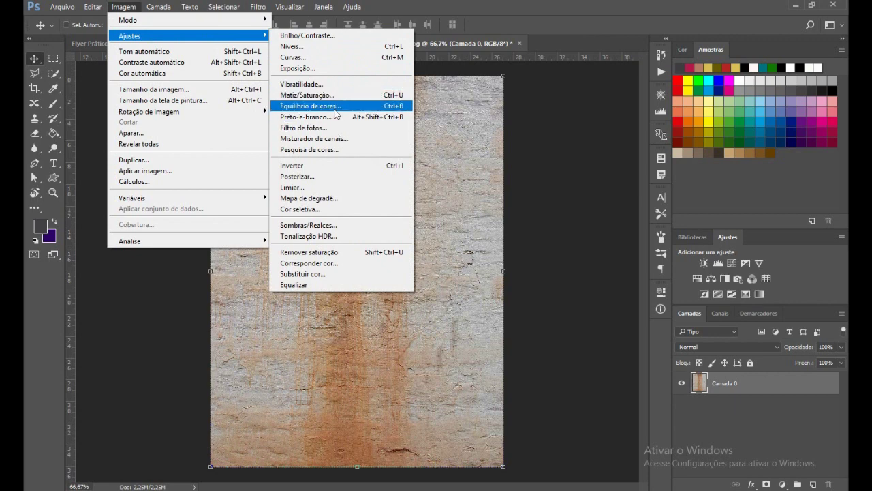
pyautogui.click(534, 6)
pyautogui.hotkey('ctrl', 'b')
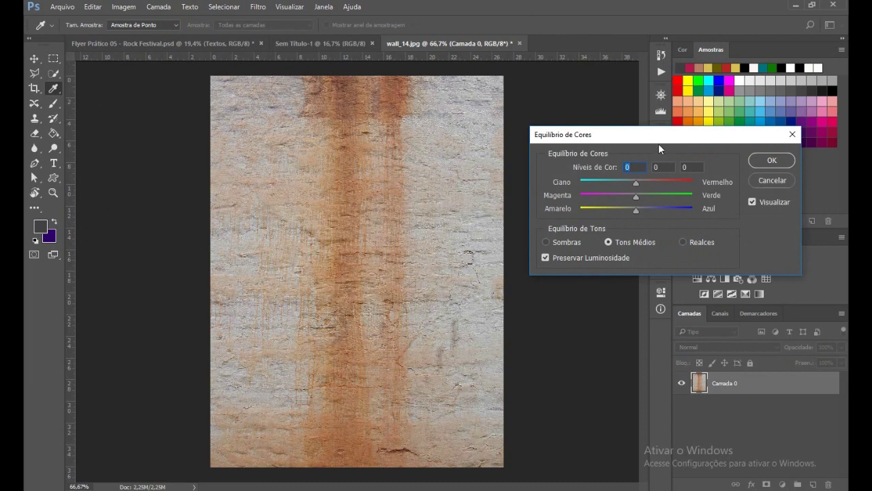
pyautogui.moveTo(680, 142); pyautogui.dragTo(657, 162)
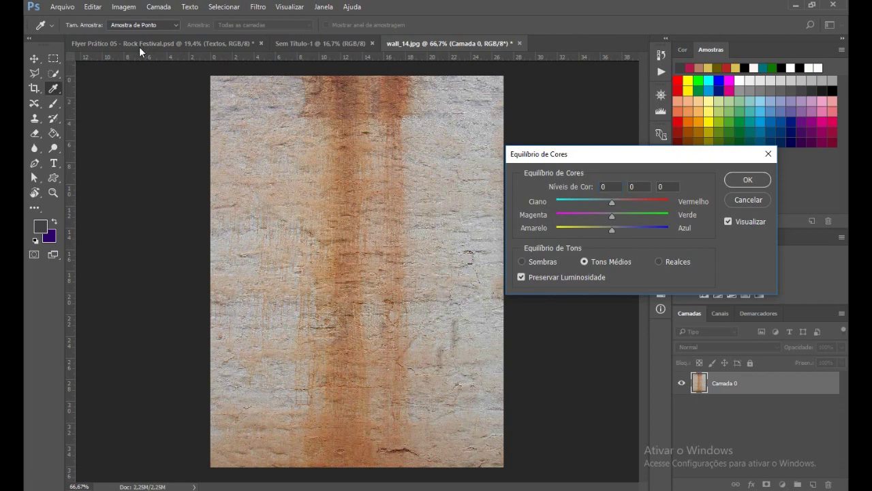
pyautogui.click(761, 200)
pyautogui.press('v')
pyautogui.click(102, 43)
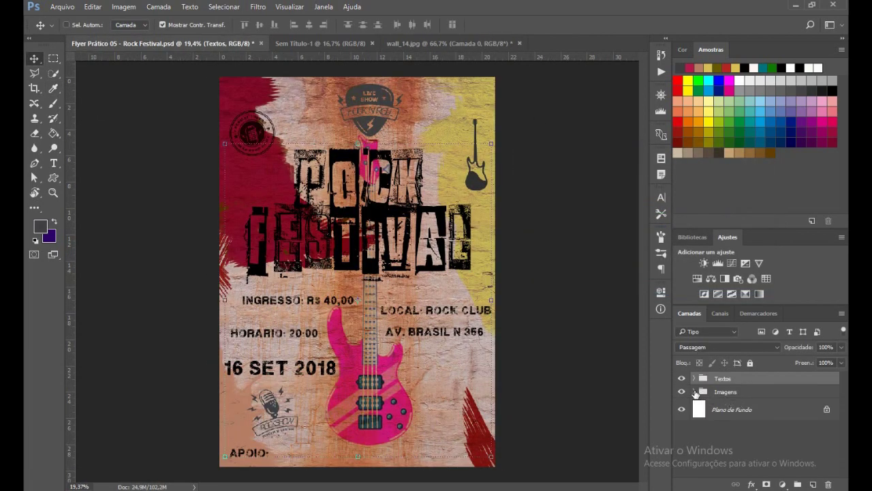
# - Check the flyer Camada 1's Color Balance smart filter (+9, −20, −20), then return to wall_14.jpg
pyautogui.click(694, 392)
pyautogui.scroll(-1, 775, 442)
pyautogui.scroll(-1, 775, 441)
pyautogui.scroll(-1, 788, 421)
pyautogui.scroll(-1, 789, 422)
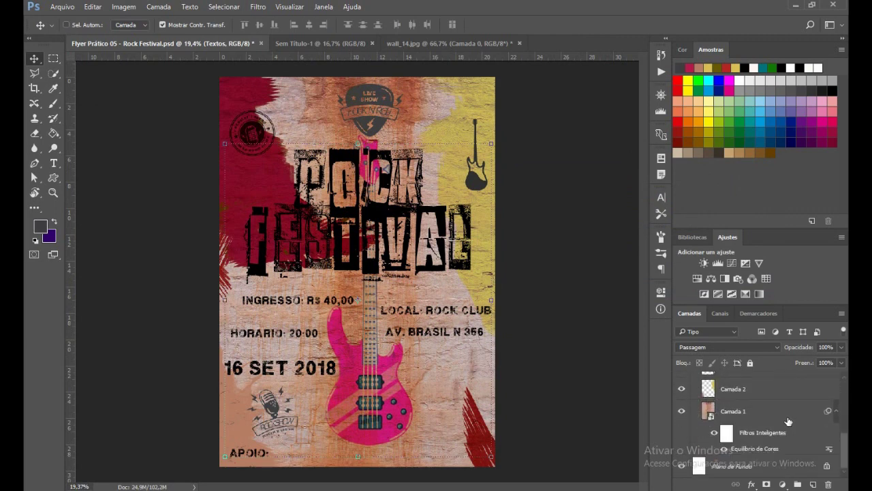
pyautogui.doubleClick(760, 450)
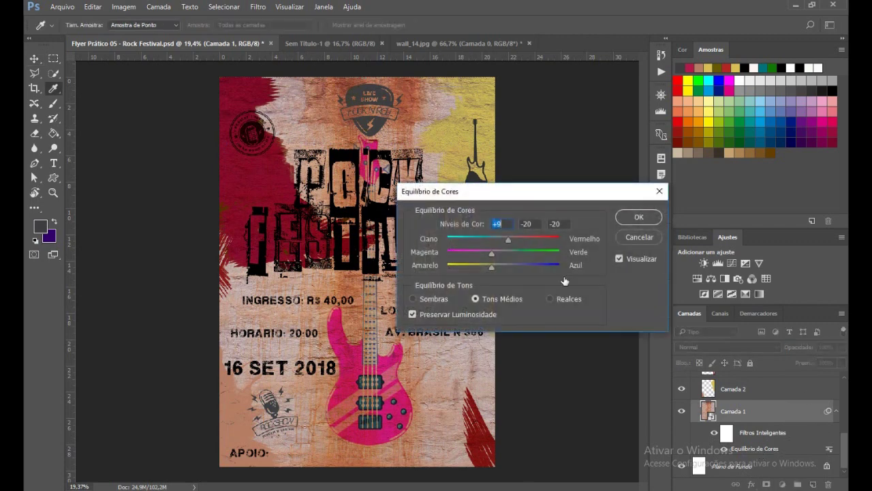
pyautogui.moveTo(517, 192); pyautogui.dragTo(451, 167)
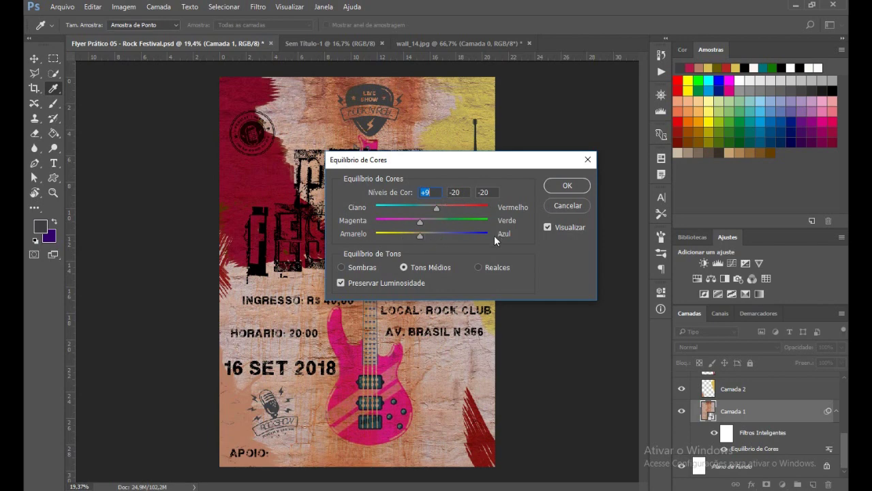
pyautogui.click(570, 207)
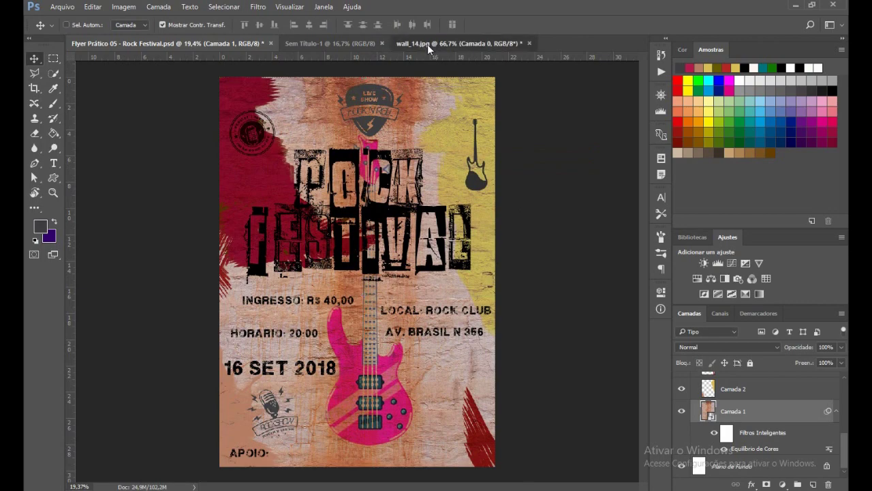
pyautogui.click(427, 44)
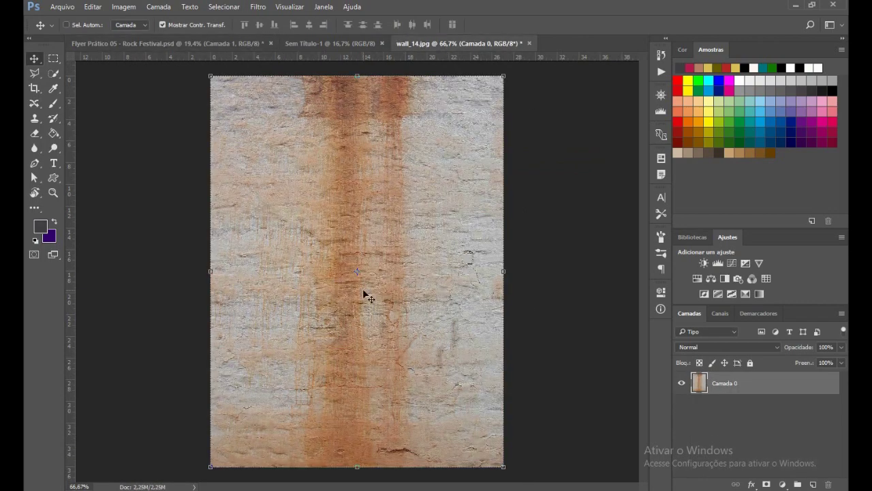
# - Apply a Color Balance of +9, −20, −20 to wall_14's midtones
pyautogui.hotkey('ctrl', 'b')
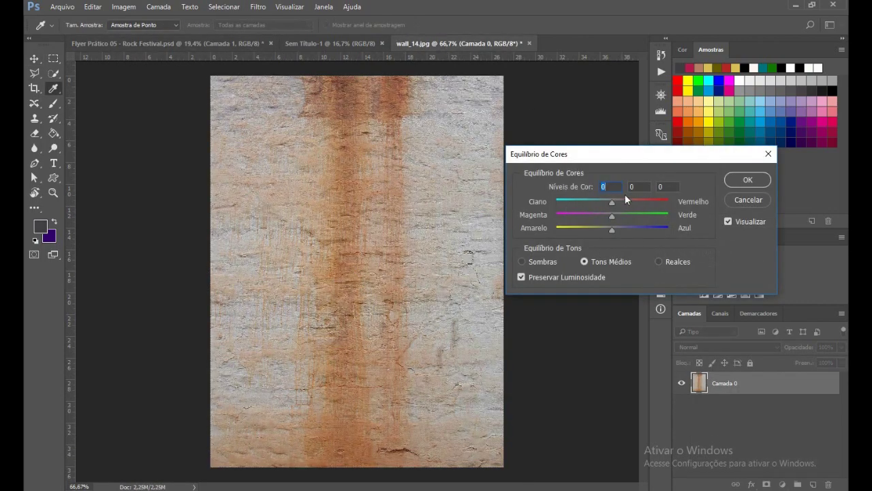
pyautogui.write('9')
pyautogui.write('20')
pyautogui.write('20')
pyautogui.click(748, 179)
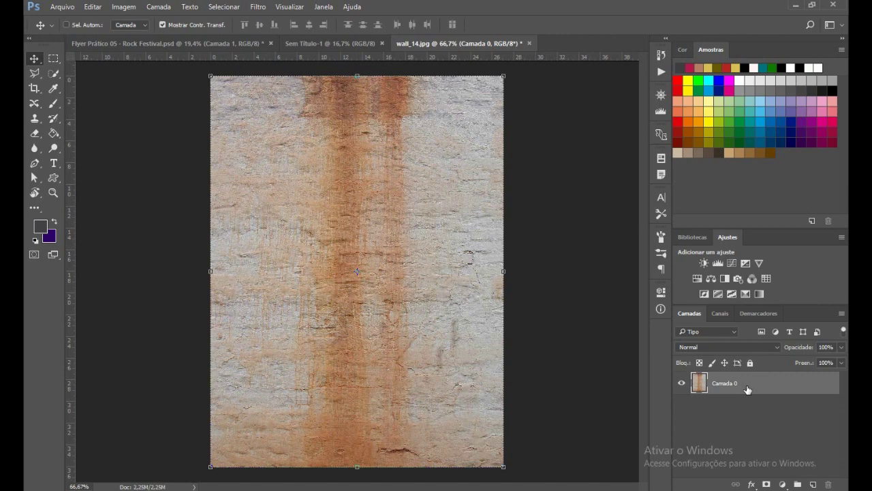
# - Convert Camada 0 to a smart object and add a +9, −20, −20 Color Balance smart filter
pyautogui.rightClick(728, 388)
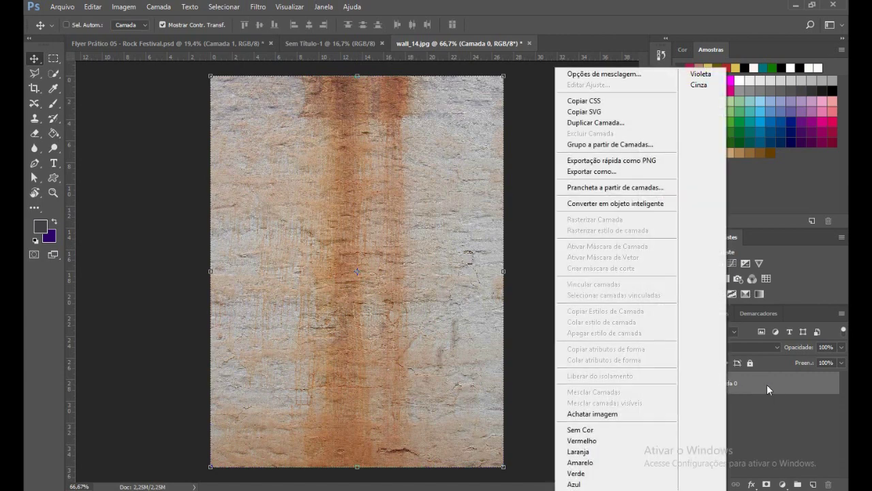
pyautogui.click(605, 203)
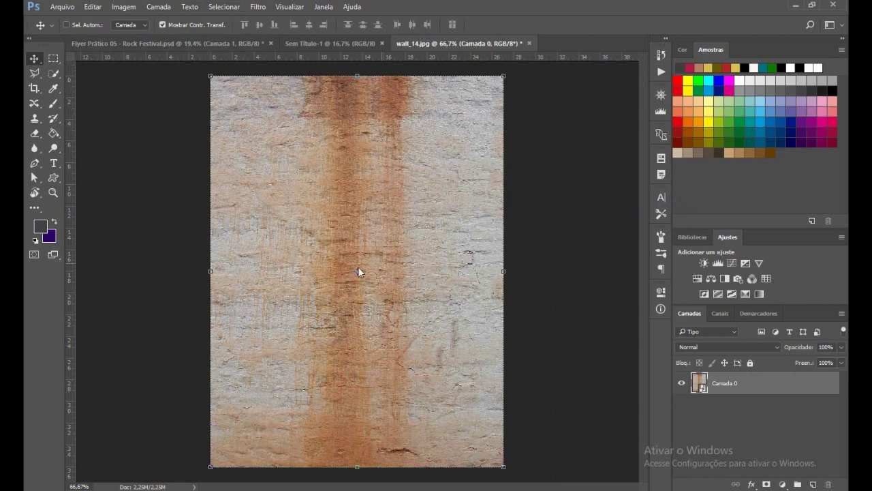
pyautogui.hotkey('ctrl', 'b')
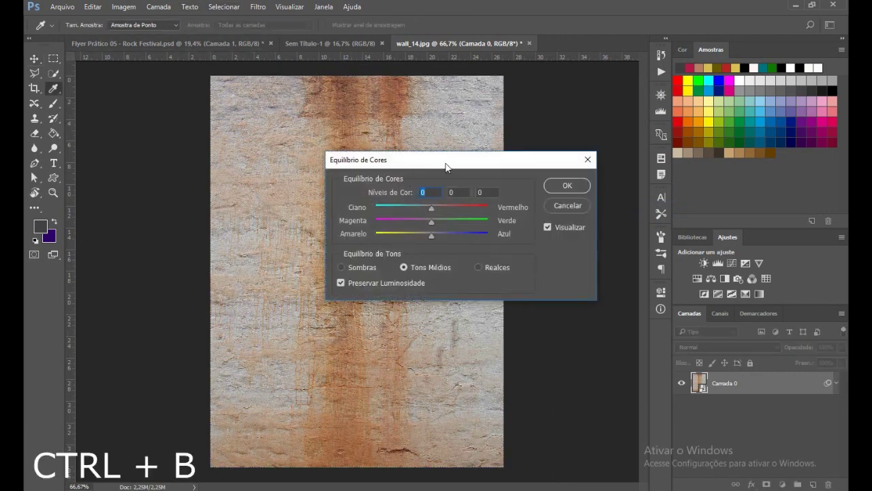
pyautogui.moveTo(446, 164); pyautogui.dragTo(453, 147)
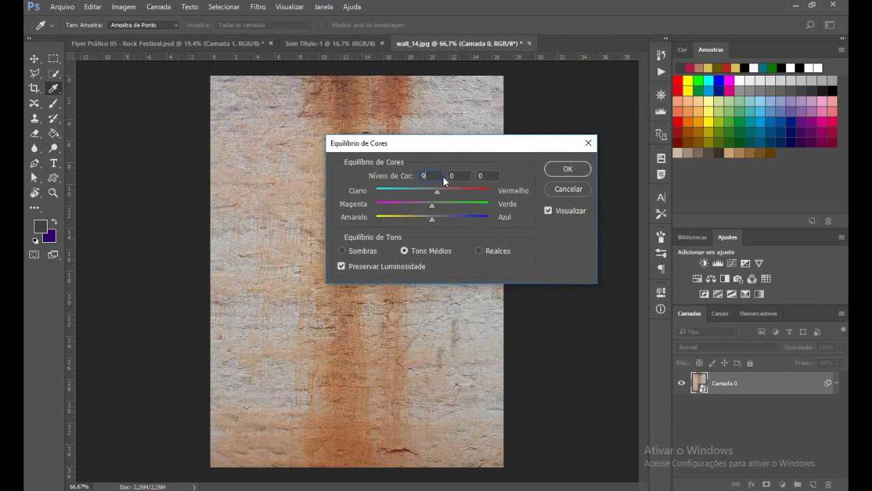
pyautogui.click(461, 175)
pyautogui.write('20')
pyautogui.write('20')
pyautogui.click(567, 169)
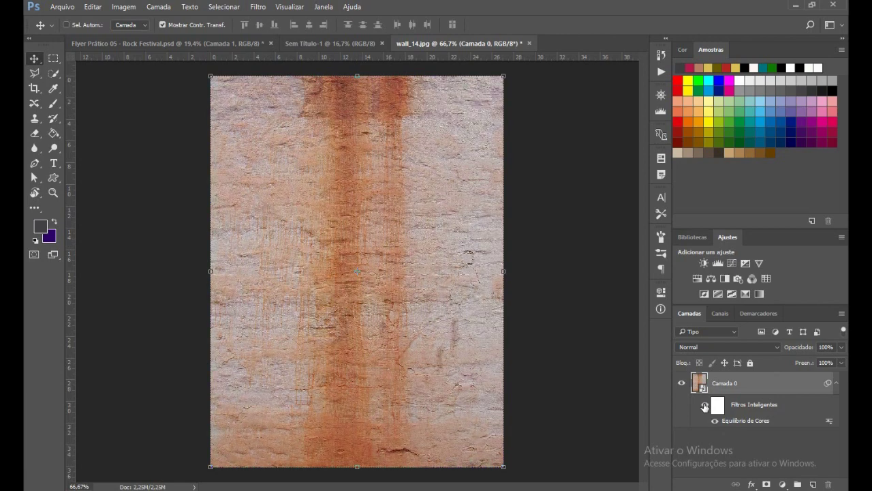
# - Reopen the Color Balance smart filter, preview a stronger red, then keep red at +9
pyautogui.click(706, 406)
pyautogui.doubleClick(752, 421)
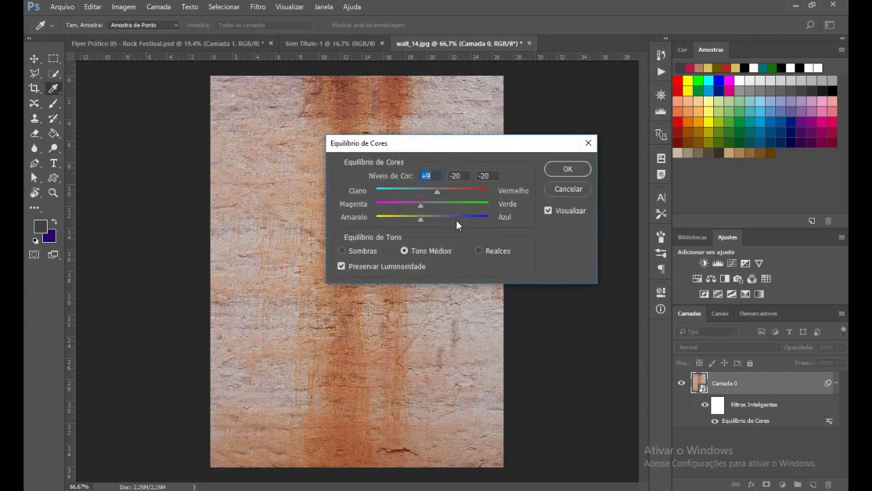
pyautogui.moveTo(445, 191); pyautogui.dragTo(458, 192)
pyautogui.hotkey('ctrl', 'z')
pyautogui.write('9')
pyautogui.press('Return')
pyautogui.press('v')
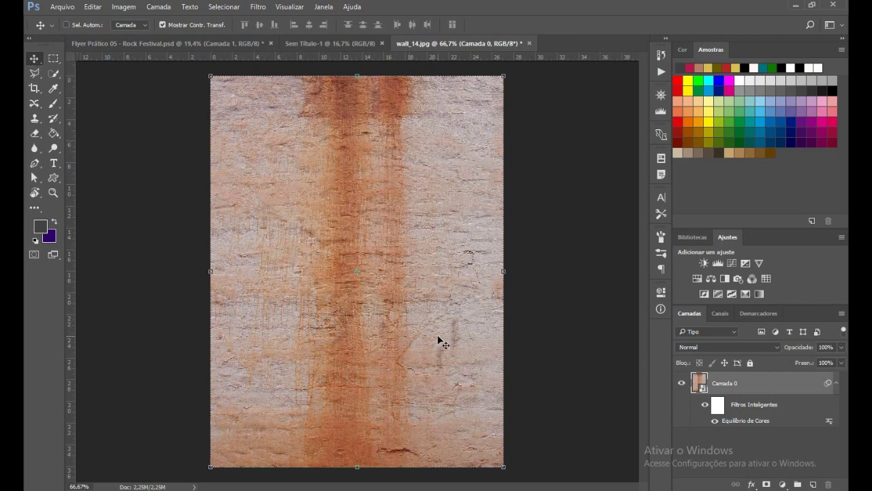
# - Drag the wall texture into the A4 document and position it at the top-left
pyautogui.moveTo(426, 295); pyautogui.dragTo(309, 44)
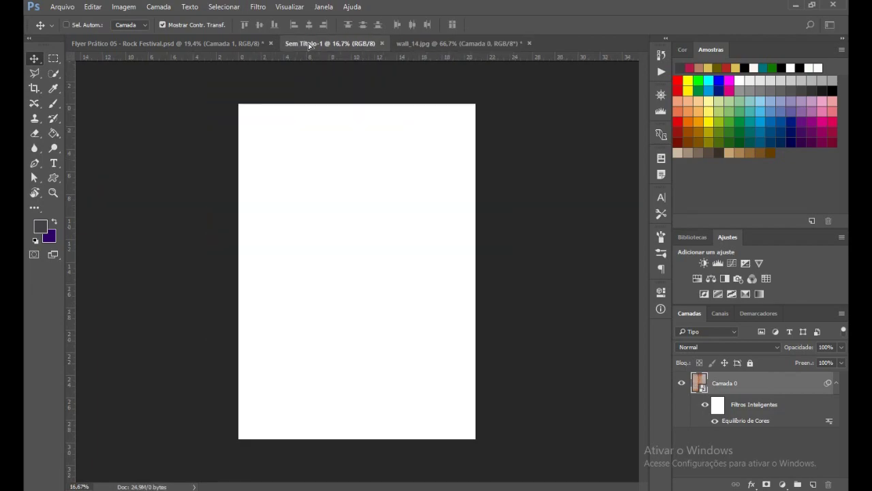
pyautogui.moveTo(309, 44); pyautogui.dragTo(414, 322)
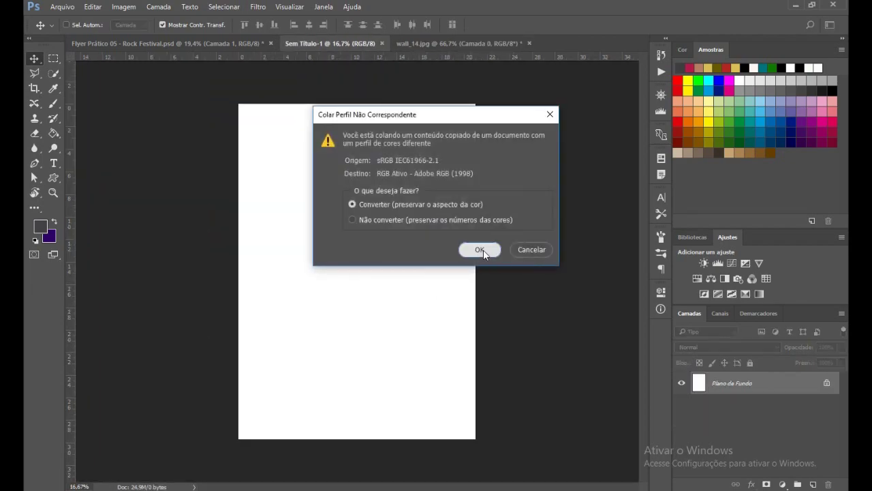
pyautogui.click(479, 250)
pyautogui.moveTo(404, 302)
pyautogui.mouseDown()
pyautogui.moveTo(347, 247)
pyautogui.moveTo(379, 262)
pyautogui.mouseUp()
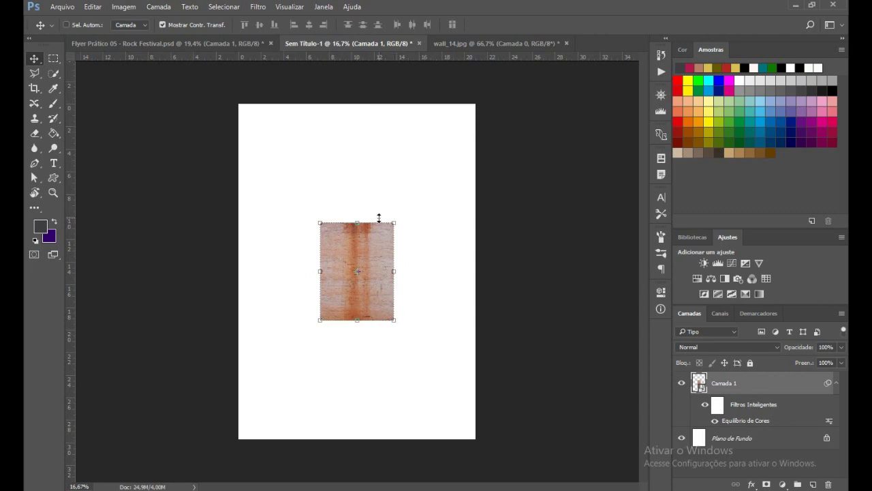
pyautogui.moveTo(377, 242); pyautogui.dragTo(382, 242)
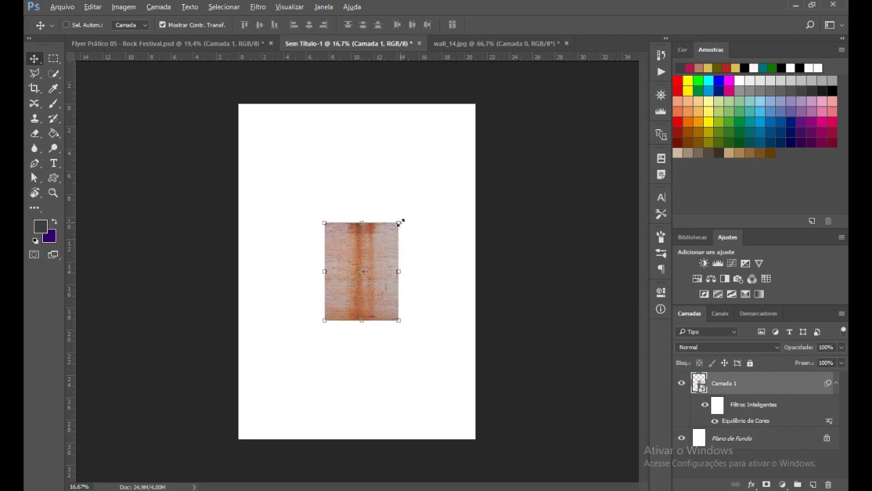
# - Scale the wall texture to fill the whole page, then bring the Rock Festival flyer forward
pyautogui.click(399, 222)
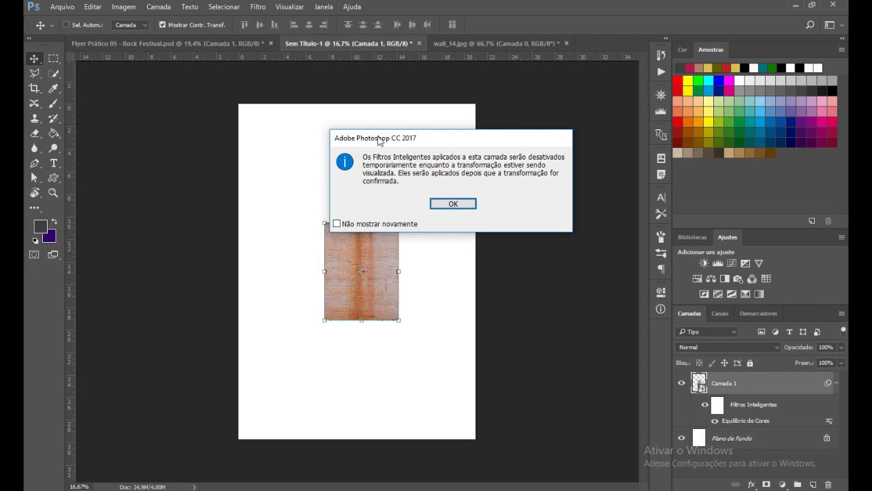
pyautogui.click(452, 203)
pyautogui.moveTo(398, 223); pyautogui.dragTo(522, 130)
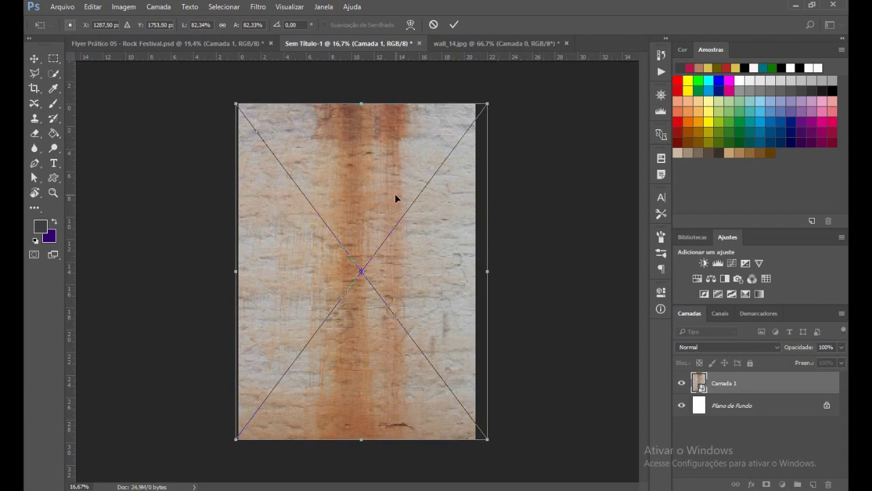
pyautogui.press('Return')
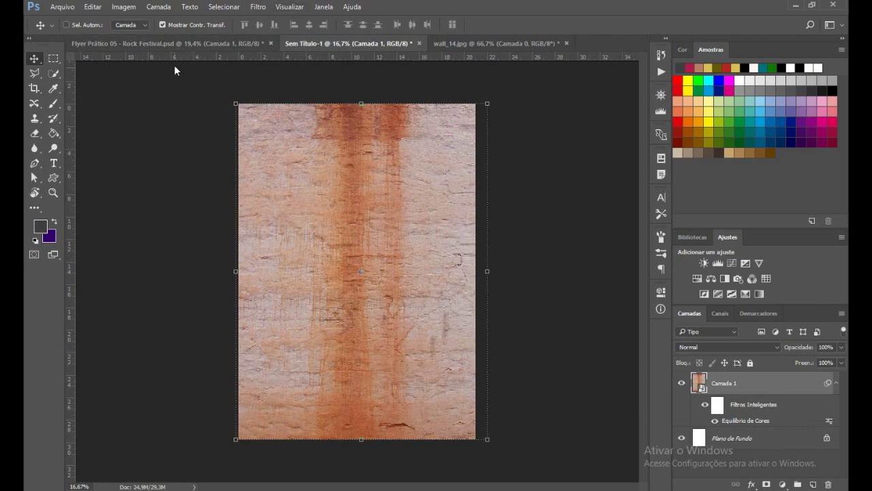
pyautogui.click(171, 42)
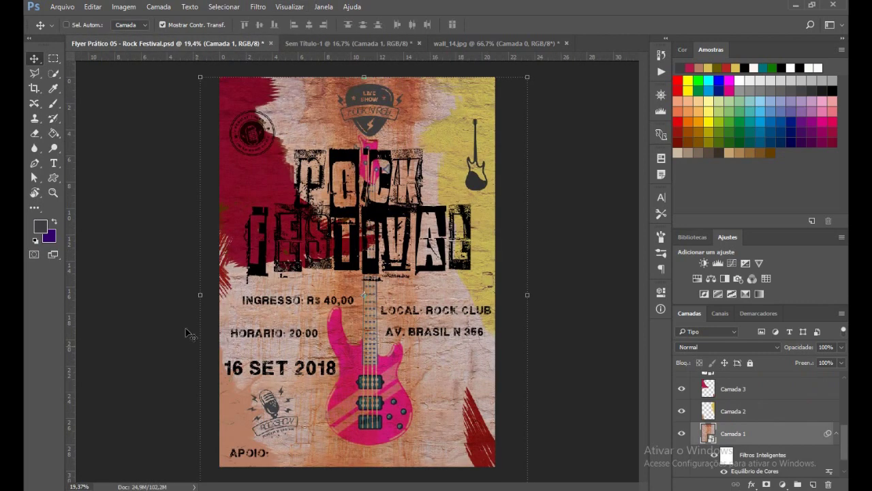
# - Check that the flyer's Camada 2 paint layer uses Escurecer blending, then return to Sem Título-1
pyautogui.click(742, 417)
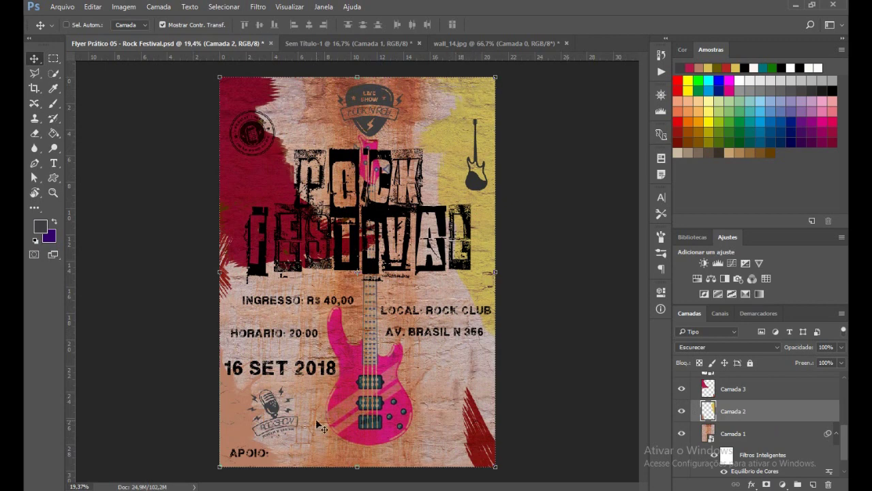
pyautogui.click(355, 42)
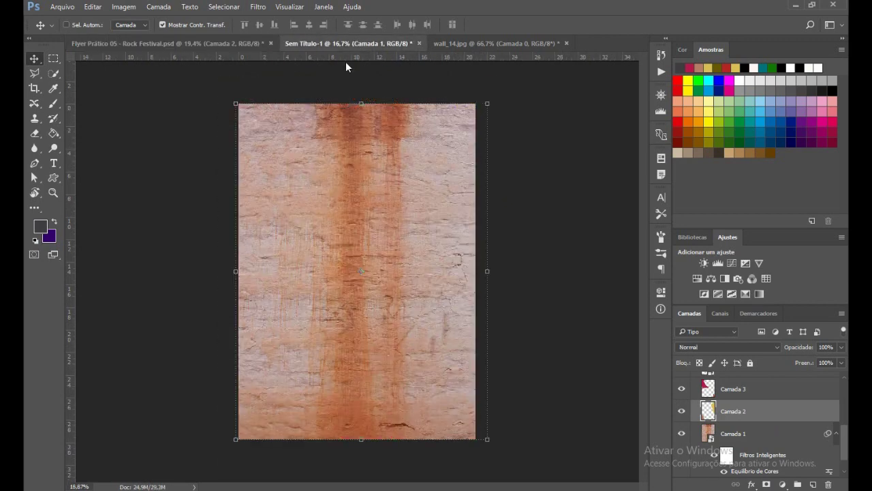
# - Add an empty Camada 2 above the texture and set up a 300 px bristle brush
pyautogui.click(813, 484)
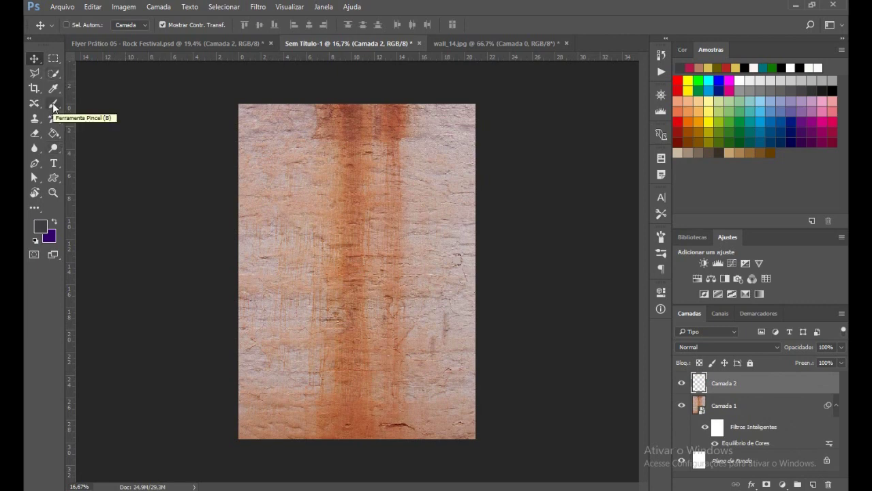
pyautogui.press('b')
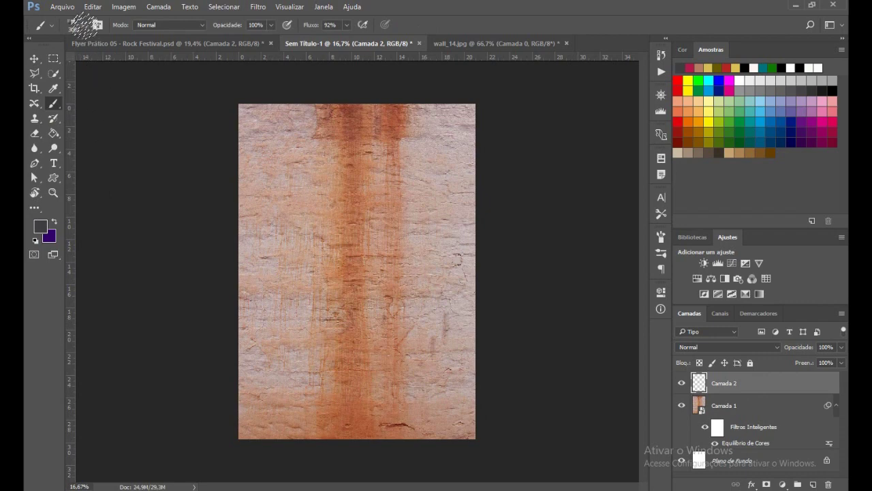
pyautogui.click(84, 26)
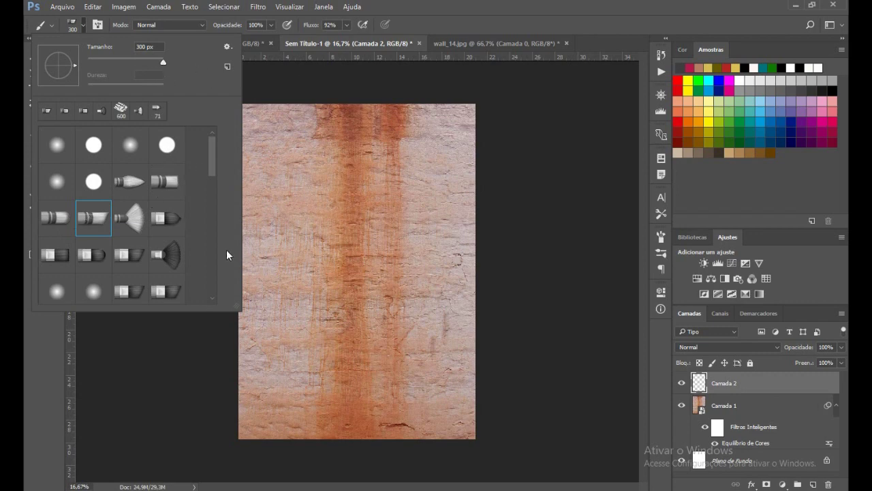
pyautogui.click(482, 134)
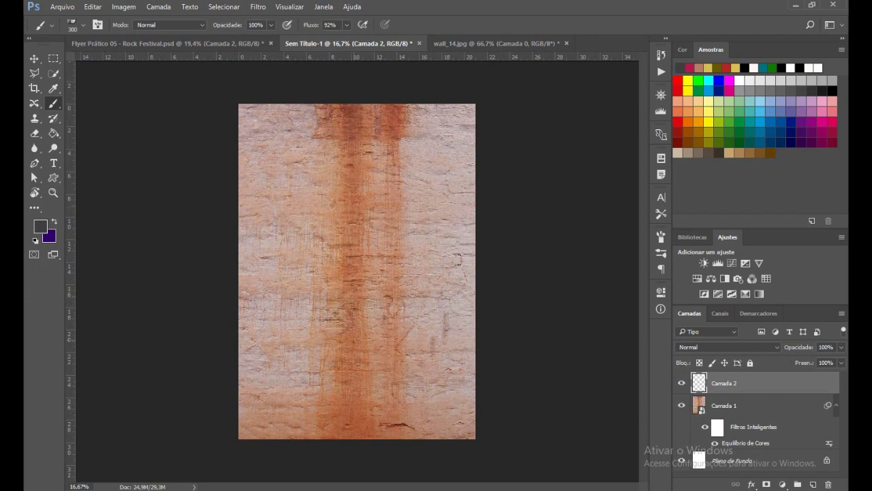
pyautogui.click(44, 231)
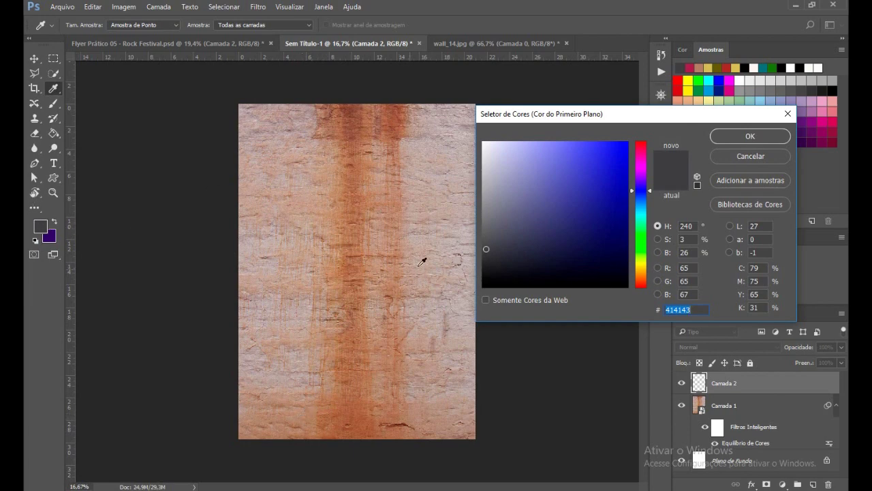
# - Paint rough brown 89604c strokes into the page's bottom-left corner
pyautogui.click(302, 415)
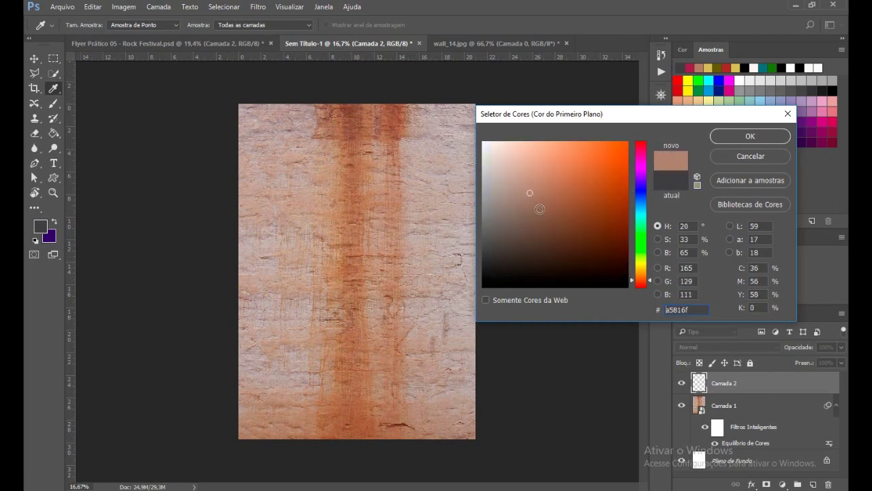
pyautogui.click(547, 209)
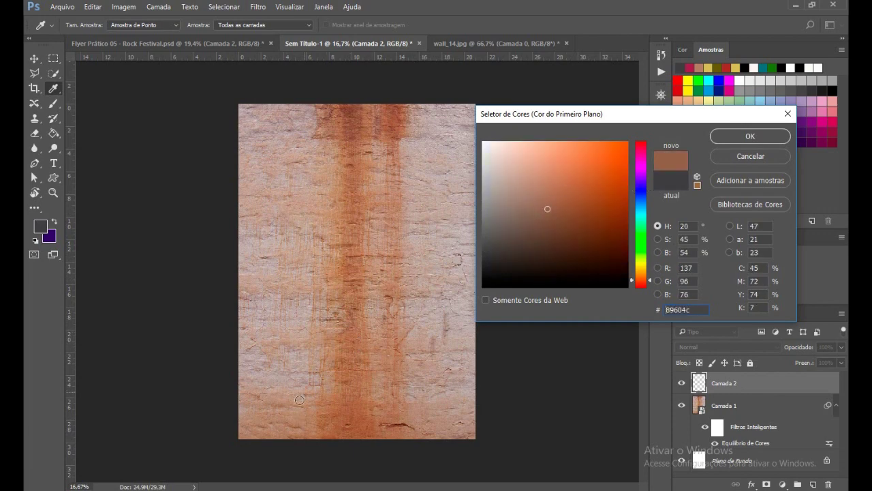
pyautogui.click(746, 135)
pyautogui.moveTo(232, 430)
pyautogui.mouseDown()
pyautogui.moveTo(235, 382)
pyautogui.moveTo(233, 442)
pyautogui.moveTo(270, 413)
pyautogui.moveTo(229, 446)
pyautogui.moveTo(282, 442)
pyautogui.moveTo(333, 456)
pyautogui.moveTo(205, 442)
pyautogui.moveTo(232, 424)
pyautogui.mouseUp()
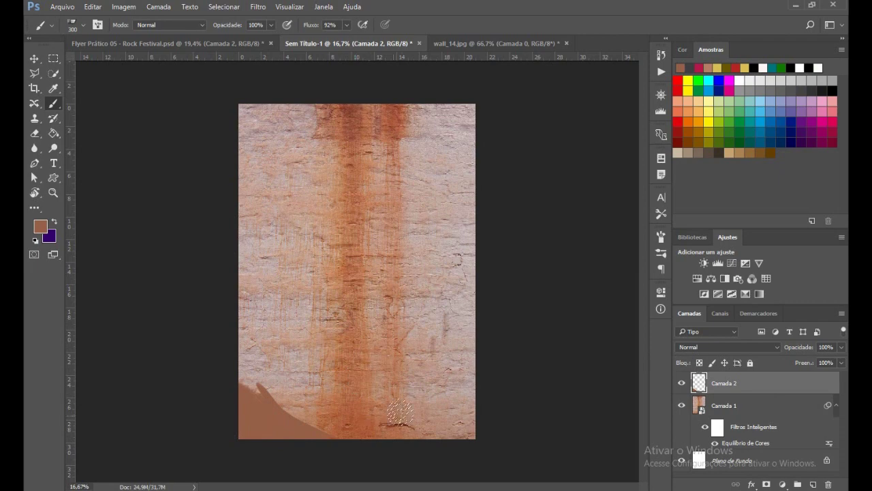
pyautogui.hotkey('ctrl', 'z')
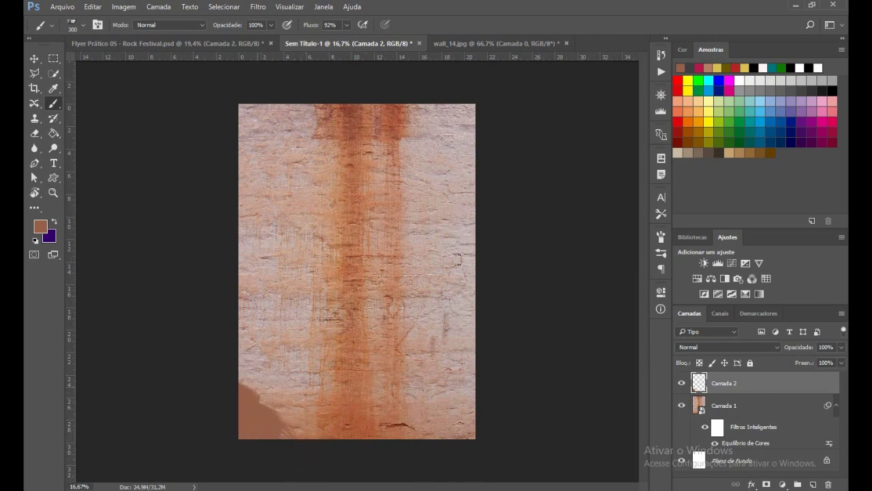
pyautogui.click(248, 379)
pyautogui.click(283, 409)
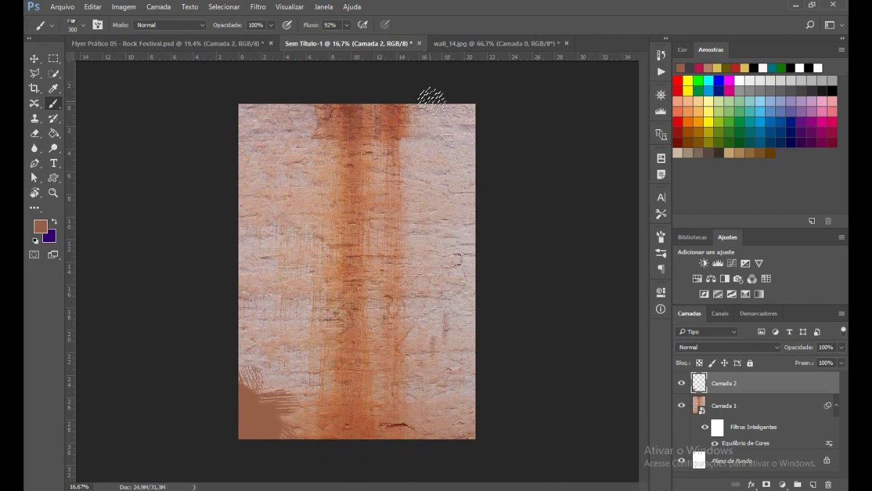
pyautogui.click(40, 227)
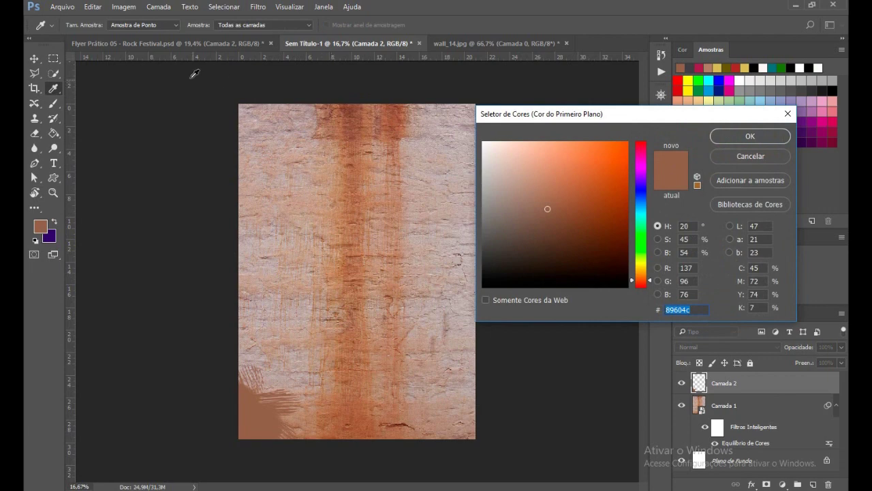
# - Switch the foreground colour to yellow dbd52b, keeping it after comparing with the brown
pyautogui.moveTo(640, 255); pyautogui.dragTo(641, 265)
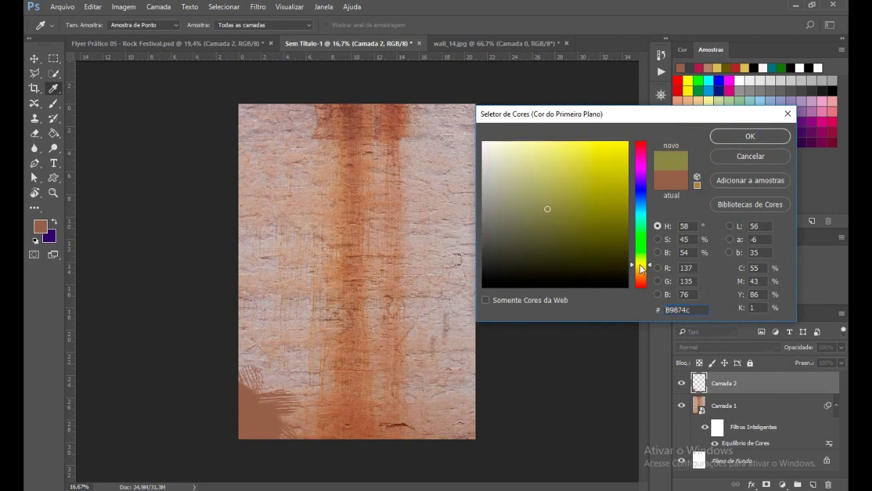
pyautogui.click(600, 162)
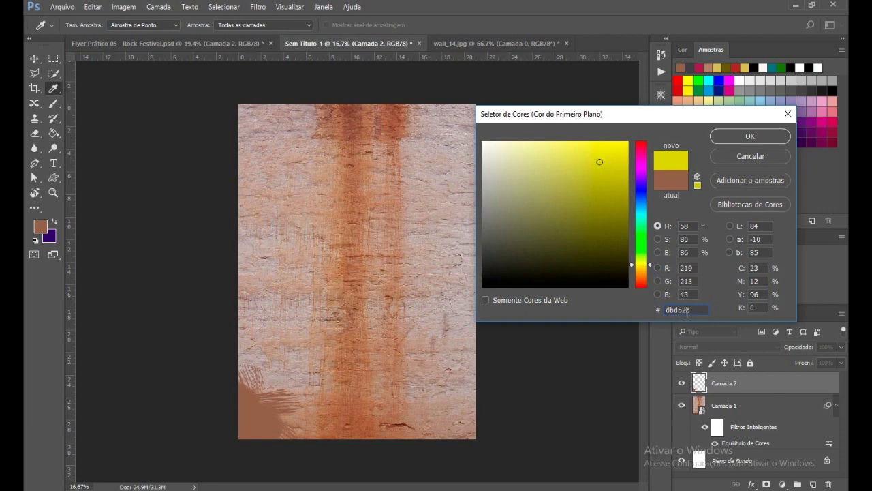
pyautogui.click(749, 137)
pyautogui.press('b')
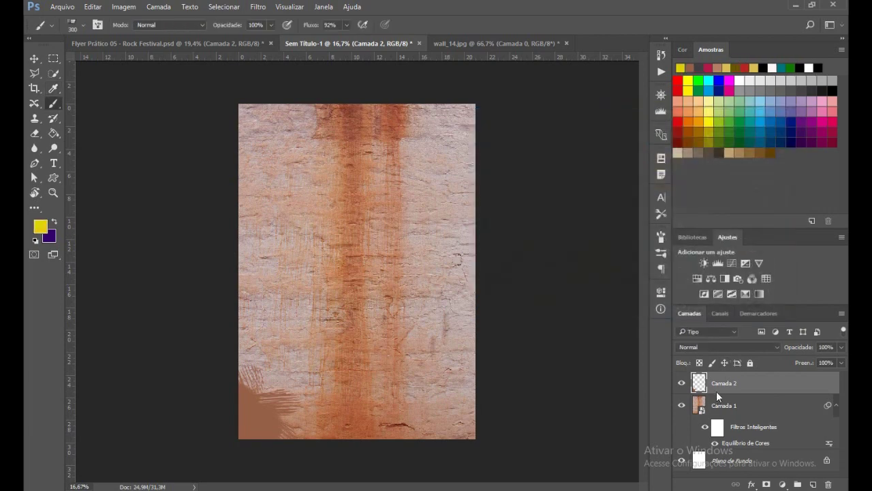
pyautogui.click(40, 226)
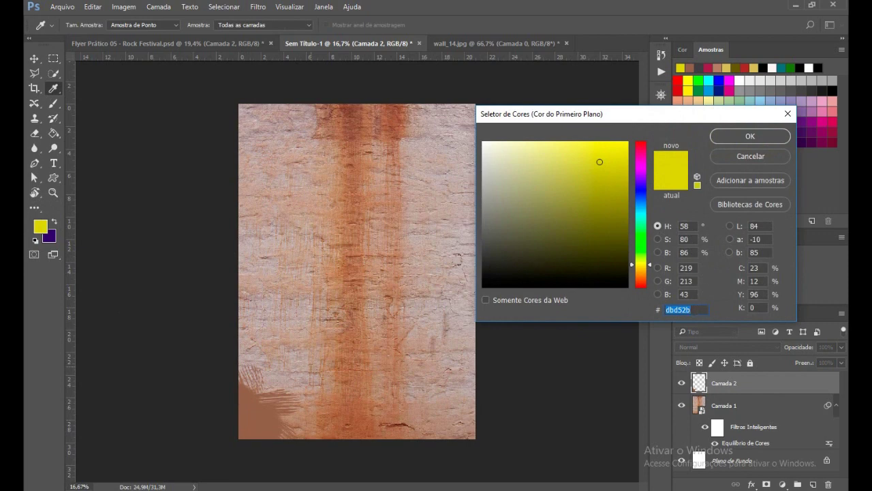
pyautogui.click(266, 418)
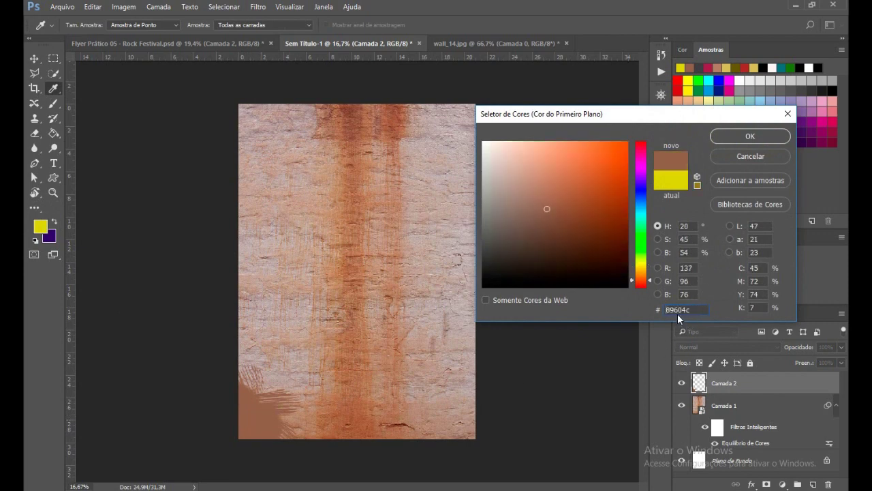
pyautogui.click(696, 311)
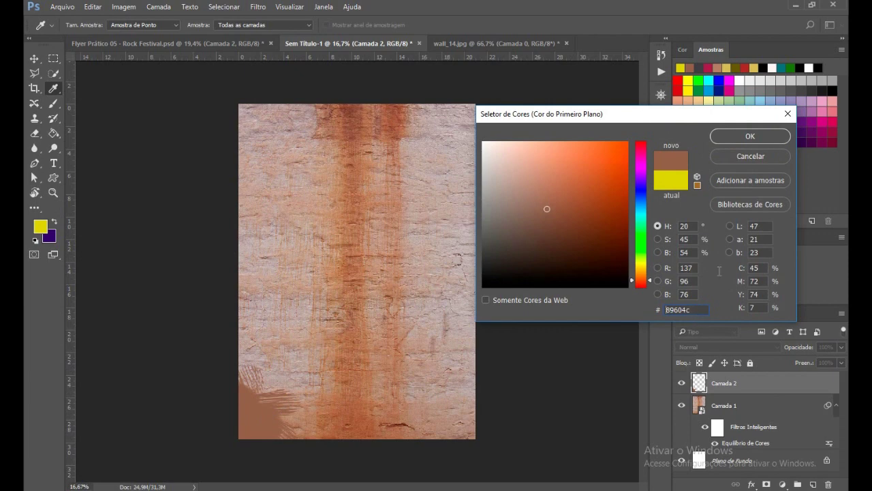
pyautogui.click(760, 155)
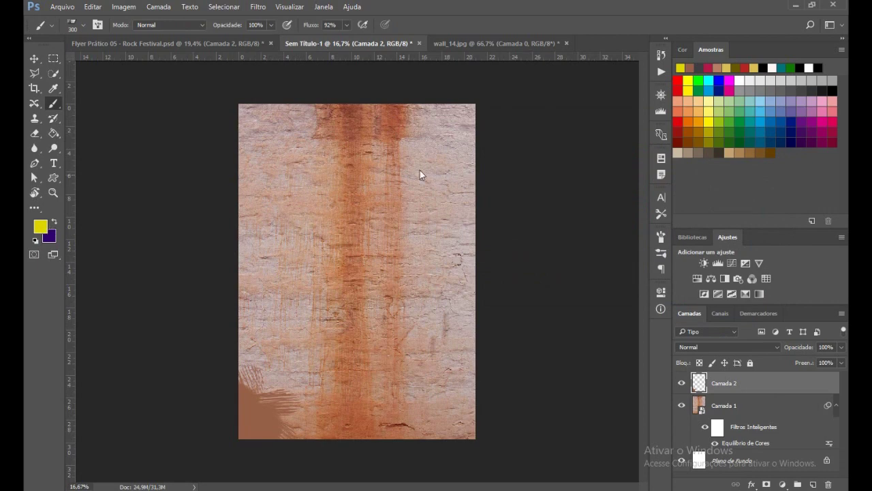
# - Paint streaky yellow strokes across the top edge and down the right side of Camada 2
pyautogui.moveTo(466, 104); pyautogui.dragTo(455, 170)
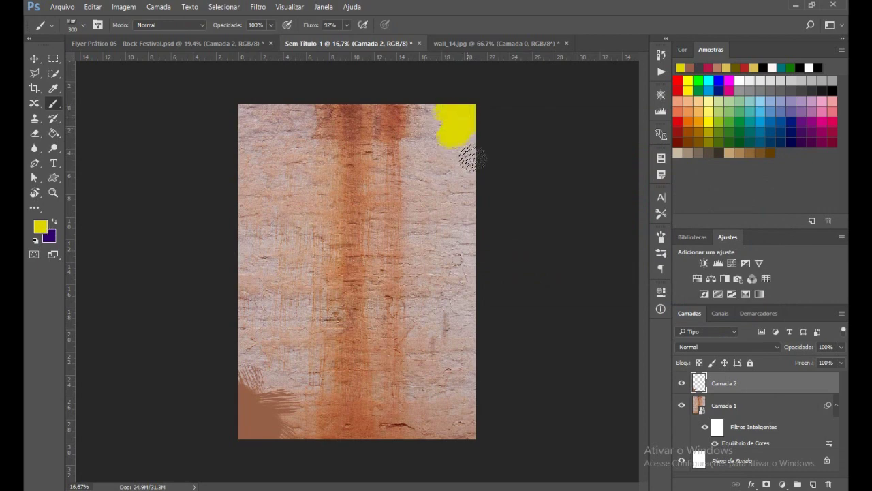
pyautogui.moveTo(461, 208); pyautogui.dragTo(467, 242)
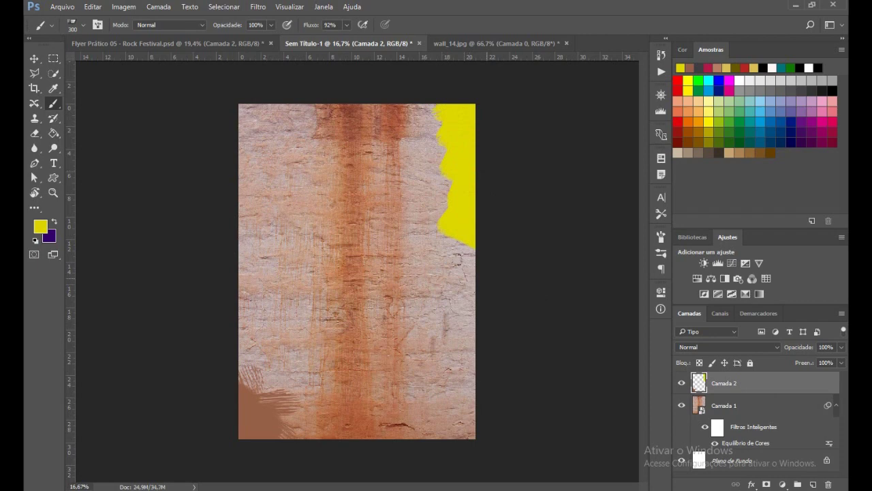
pyautogui.moveTo(440, 197); pyautogui.dragTo(464, 272)
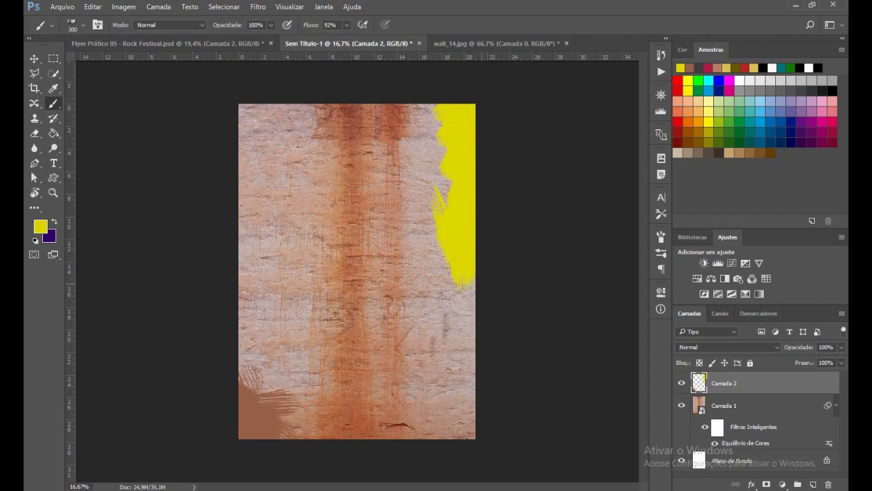
pyautogui.moveTo(446, 92); pyautogui.dragTo(402, 85)
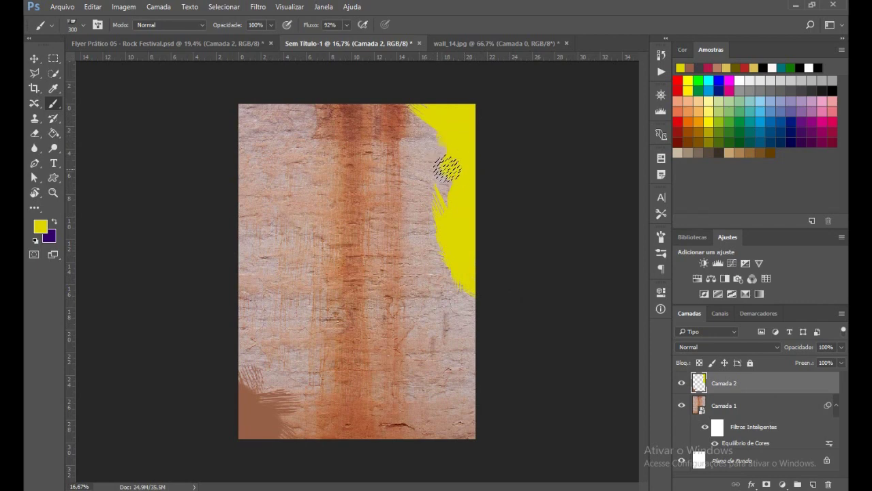
pyautogui.moveTo(460, 170); pyautogui.dragTo(382, 165)
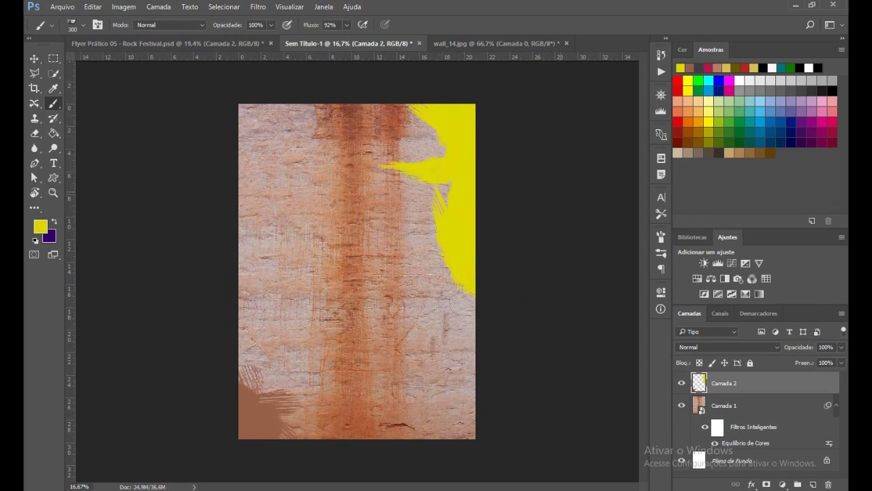
pyautogui.moveTo(439, 194); pyautogui.dragTo(394, 165)
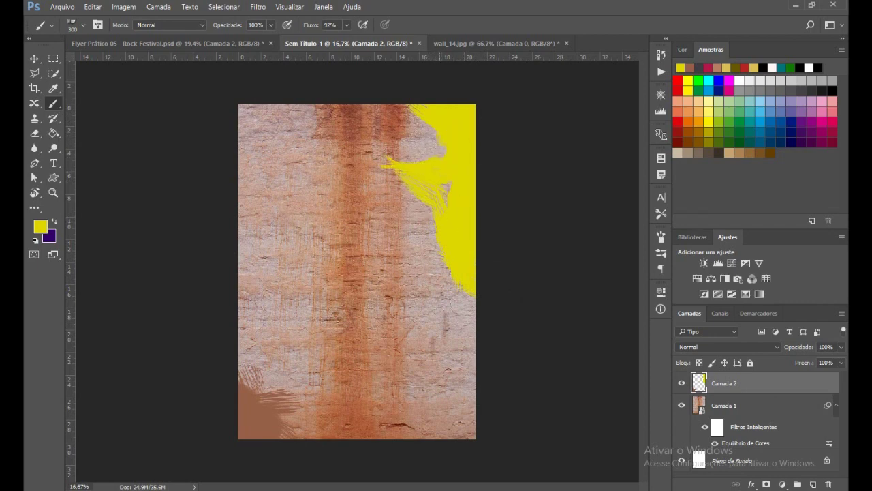
pyautogui.moveTo(450, 158); pyautogui.dragTo(387, 117)
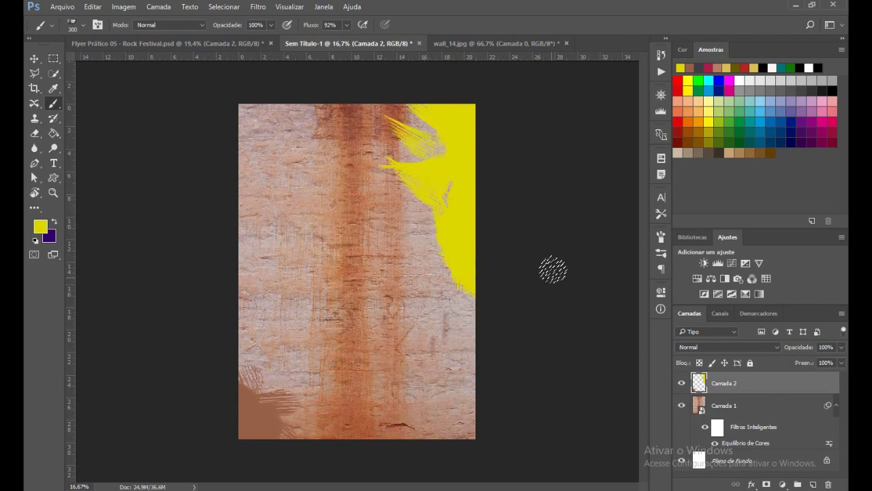
pyautogui.click(761, 347)
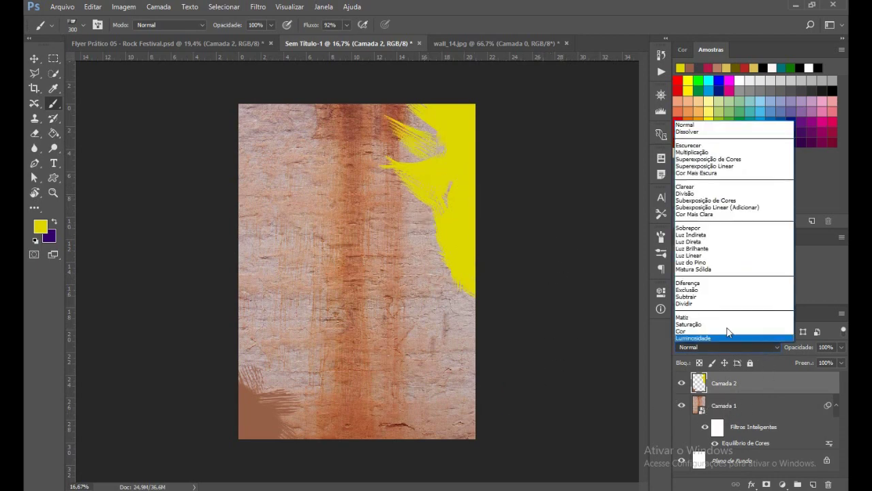
# - Compare Escurecer and Multiplicação blending on Camada 2, settling on Multiplicação
pyautogui.click(714, 151)
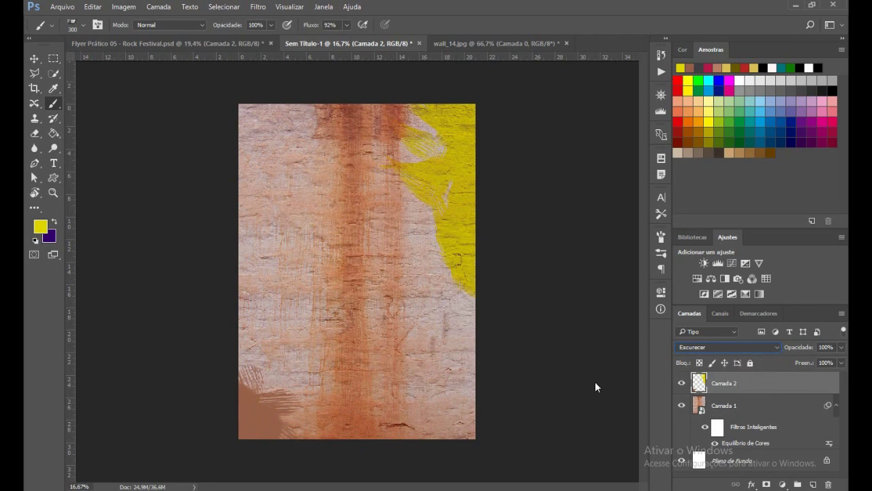
pyautogui.click(779, 347)
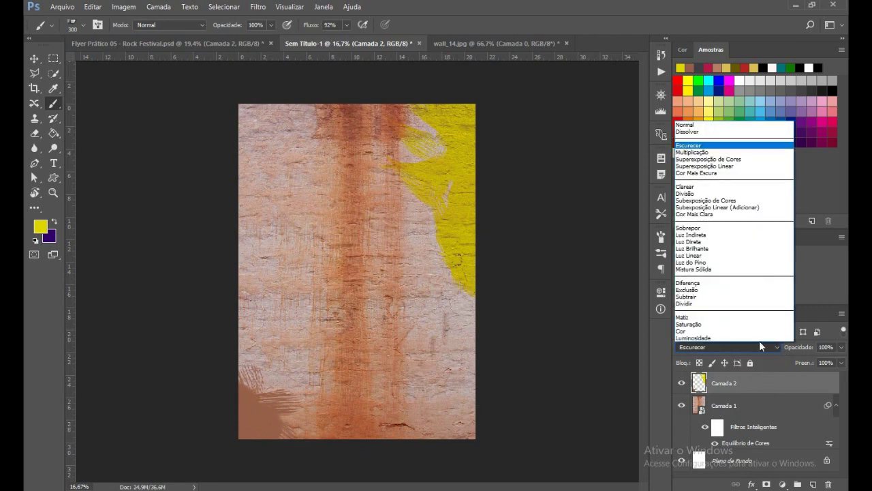
pyautogui.click(704, 151)
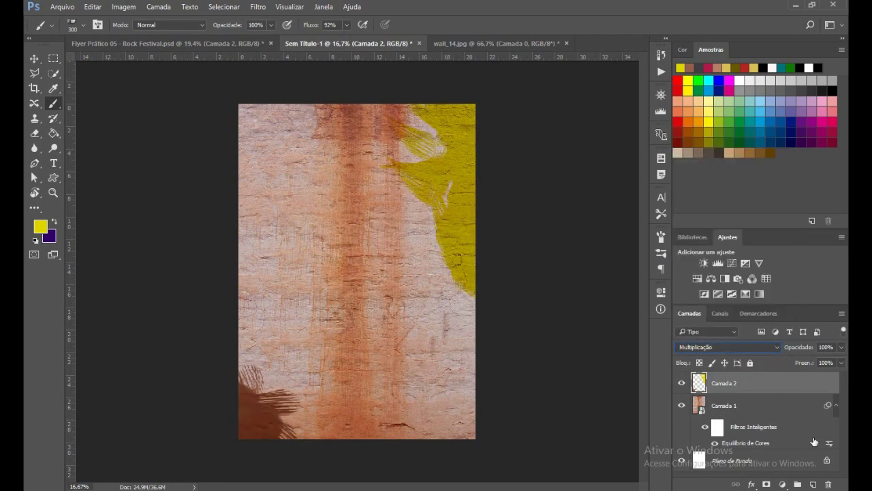
pyautogui.click(758, 348)
pyautogui.click(693, 150)
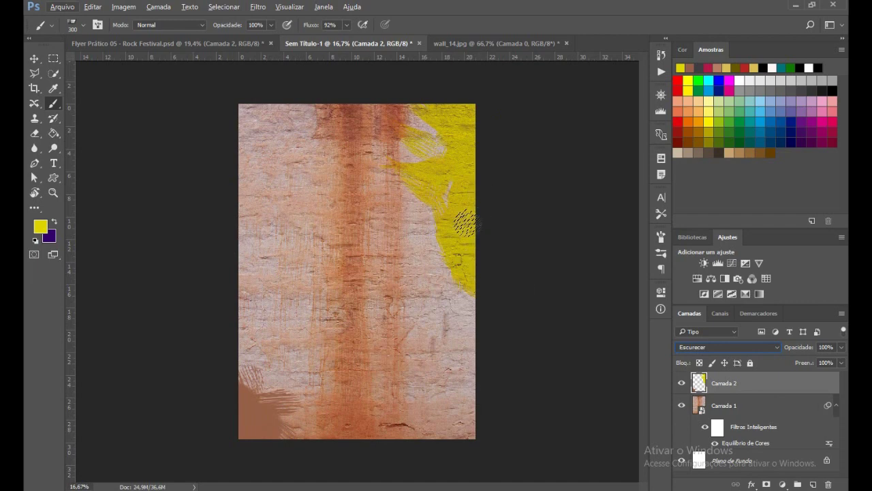
pyautogui.click(766, 349)
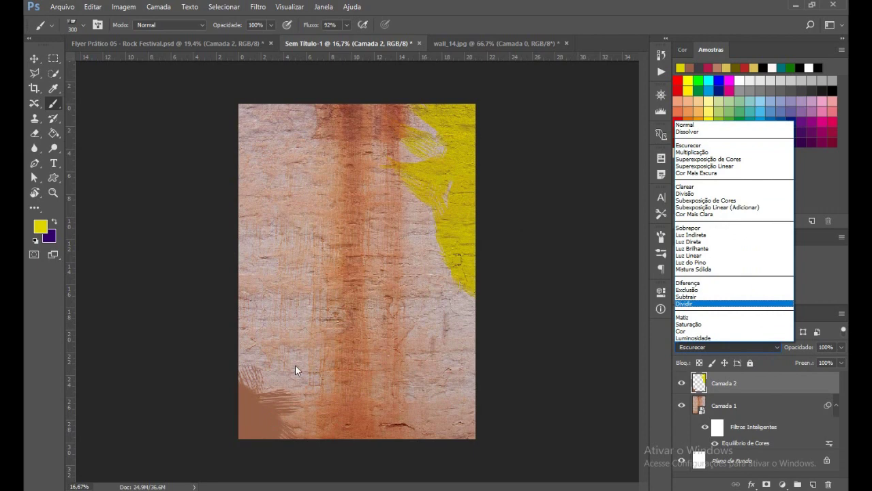
pyautogui.click(719, 152)
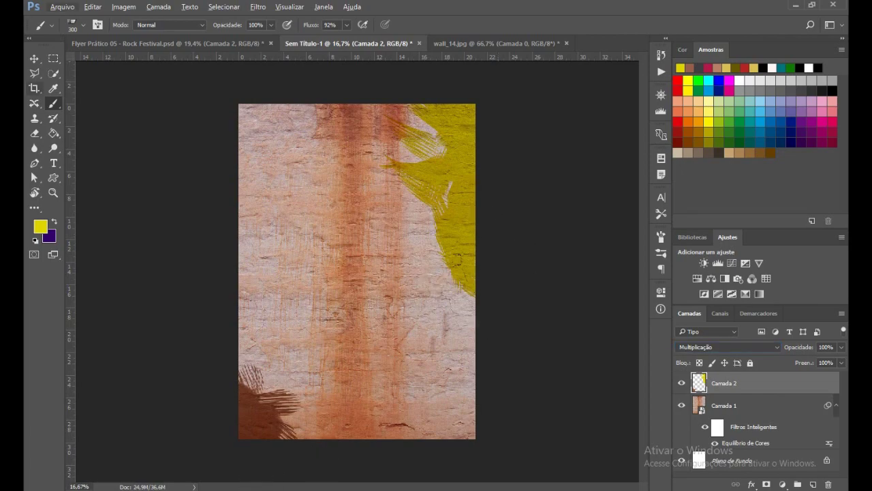
pyautogui.click(34, 57)
pyautogui.keyDown('alt'); pyautogui.scroll(5, 445, 222); pyautogui.keyUp('alt')
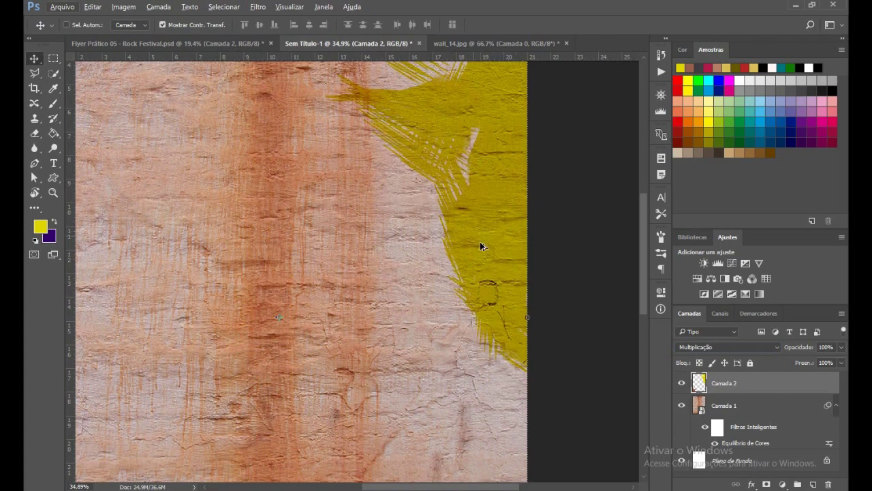
# - Zoom and pan around the canvas to inspect the flyer
pyautogui.scroll(3, 571, 280)
pyautogui.scroll(4, 510, 228)
pyautogui.scroll(2, 507, 234)
pyautogui.scroll(-3, 521, 227)
pyautogui.scroll(-2, 497, 262)
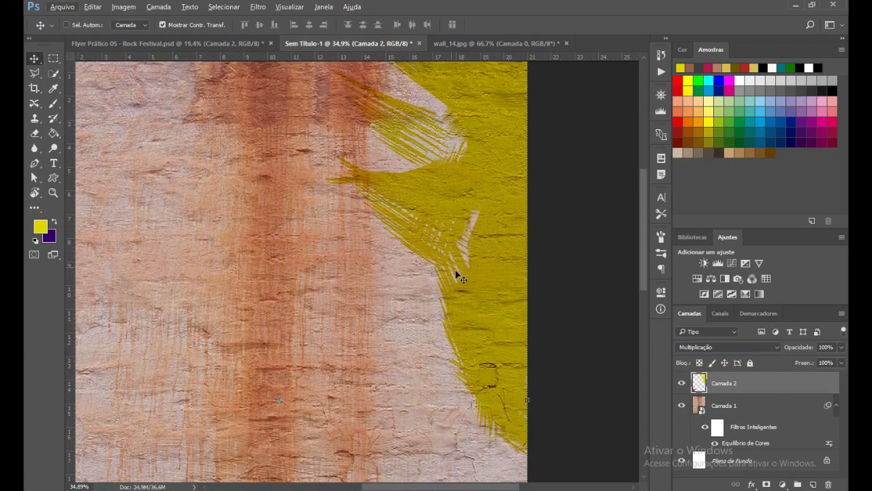
pyautogui.scroll(-4, 503, 355)
pyautogui.scroll(-4, 409, 375)
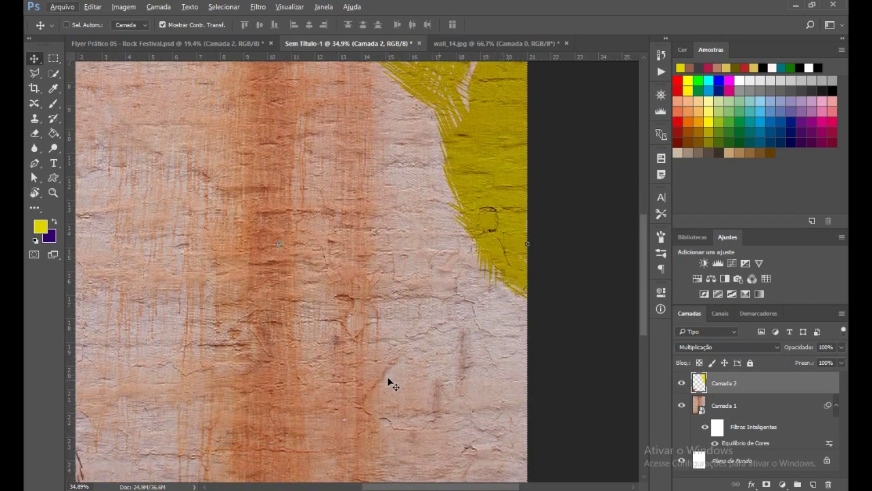
pyautogui.hscroll(2, 389, 370)
pyautogui.hscroll(-4, 387, 367)
pyautogui.hscroll(-2, 386, 373)
pyautogui.scroll(-2, 386, 373)
pyautogui.scroll(-2, 387, 373)
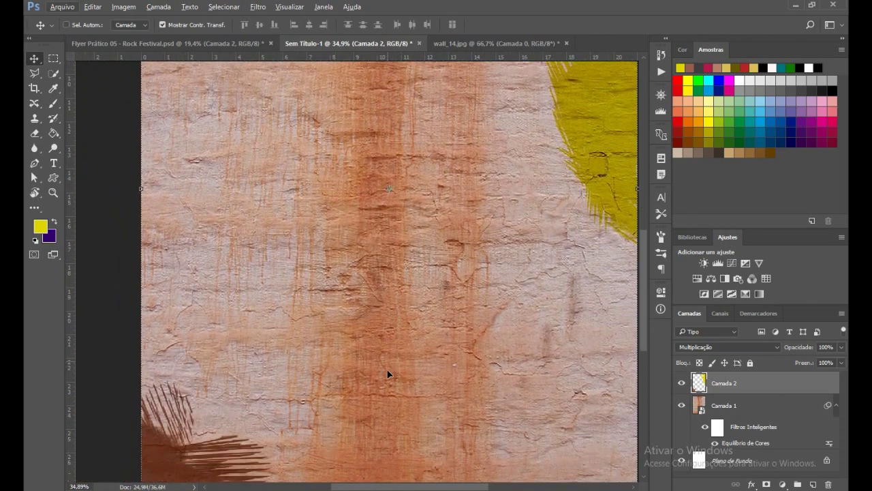
pyautogui.scroll(-1, 386, 375)
pyautogui.scroll(-2, 386, 378)
pyautogui.scroll(3, 387, 377)
pyautogui.scroll(2, 402, 361)
pyautogui.scroll(-1, 418, 343)
pyautogui.scroll(-1, 418, 343)
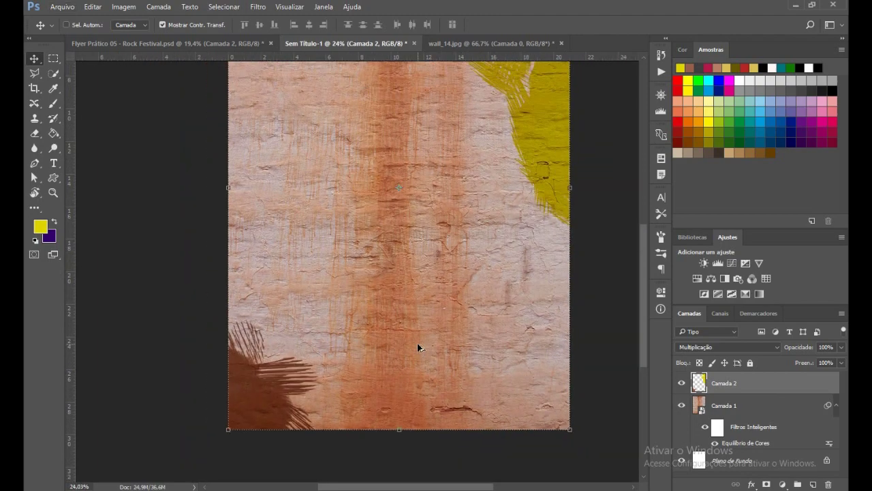
pyautogui.scroll(-1, 418, 344)
pyautogui.scroll(-1, 417, 343)
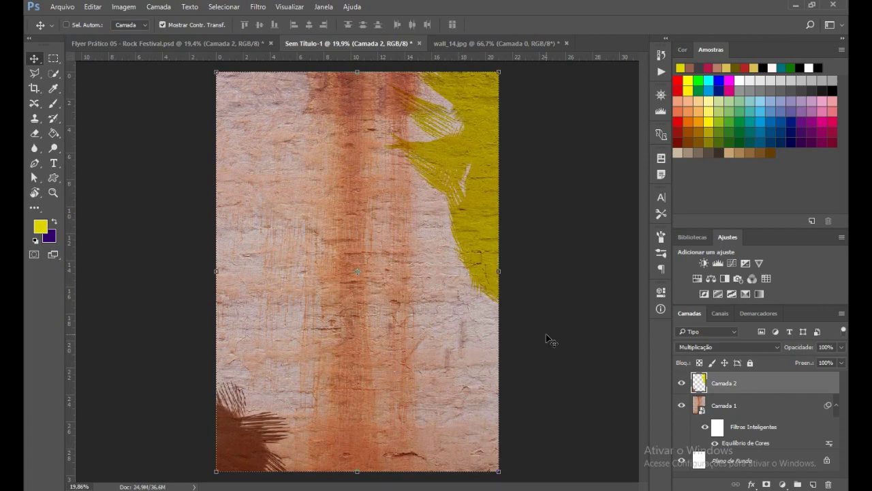
# - Check the Flyer Prático 05 reference, then add empty layer Camada 3 in Sem Título-1
pyautogui.moveTo(357, 344); pyautogui.dragTo(709, 441)
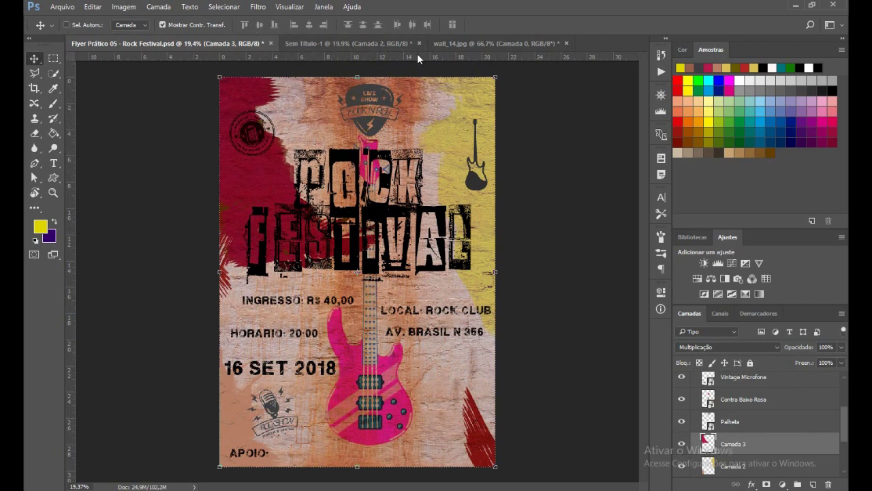
pyautogui.click(351, 43)
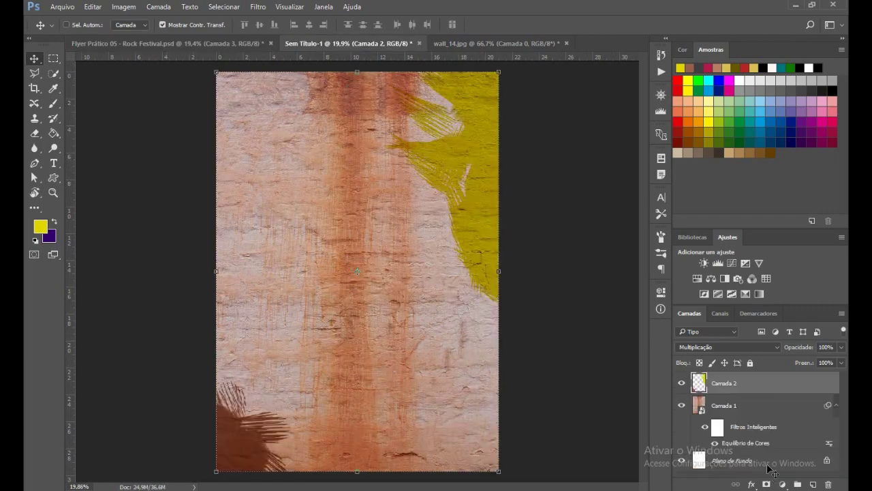
pyautogui.click(813, 484)
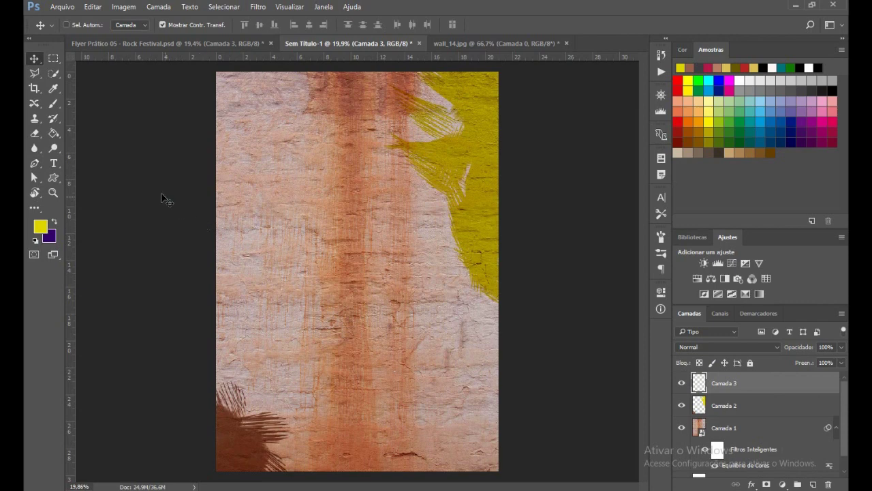
# - Set the Brush foreground colour to dark red 9c0a14
pyautogui.press('b')
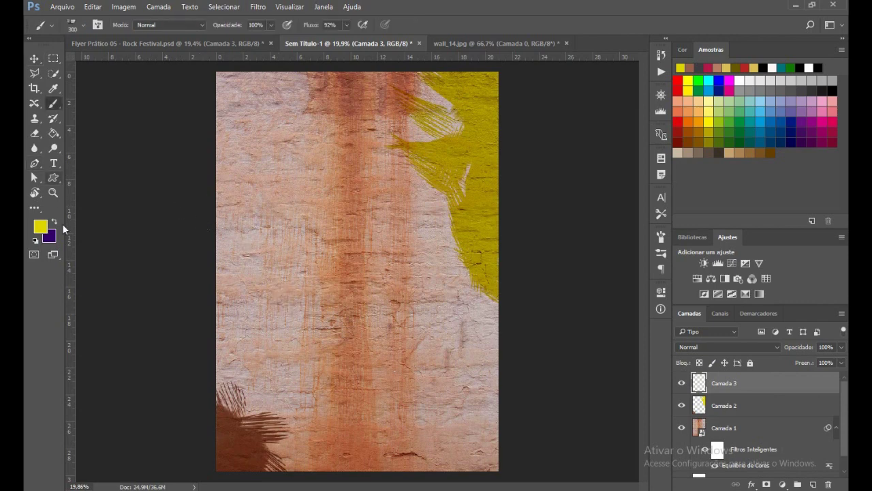
pyautogui.click(41, 226)
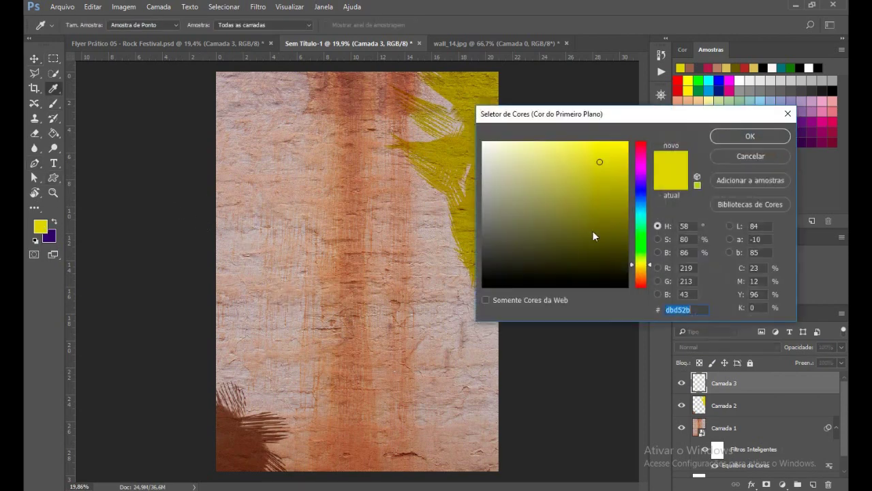
pyautogui.click(641, 145)
pyautogui.click(613, 193)
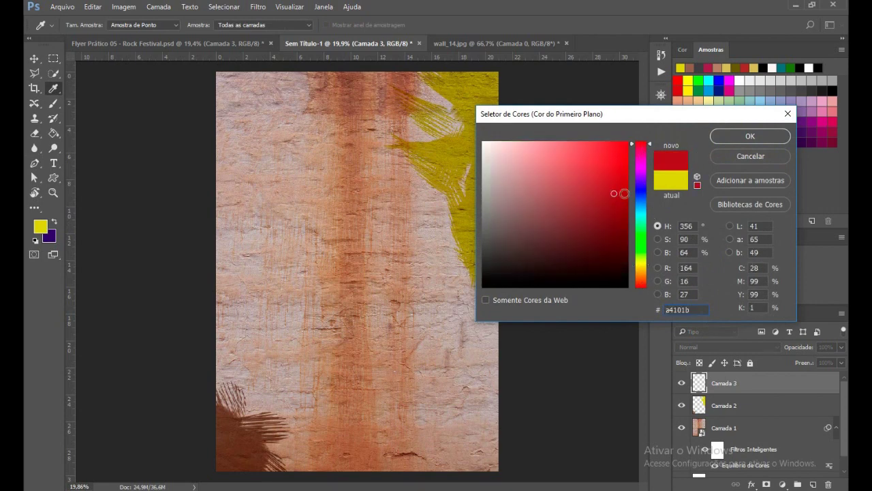
pyautogui.click(619, 198)
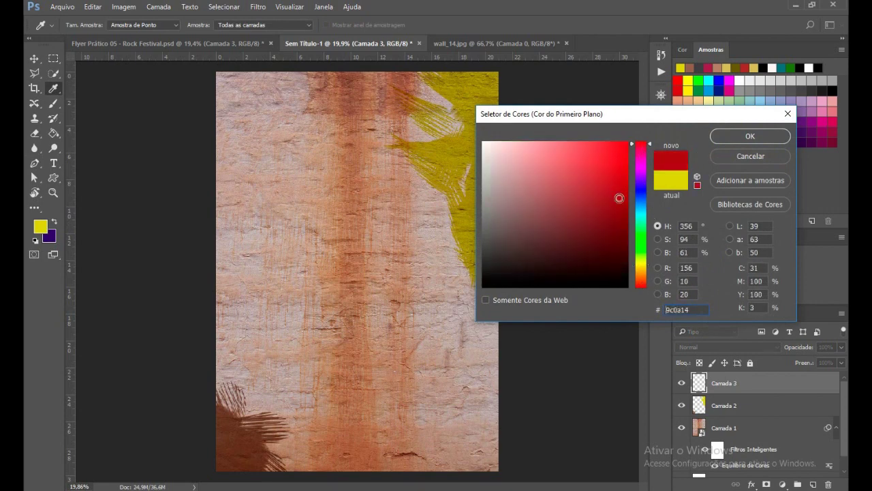
pyautogui.click(736, 135)
pyautogui.press('b')
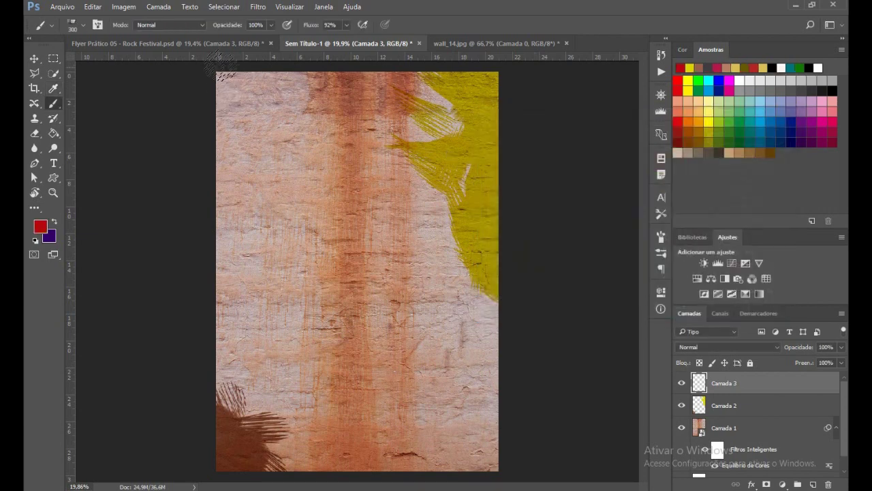
# - Paint dark red strokes in the top-left corner, undoing a first attempt
pyautogui.moveTo(231, 78); pyautogui.dragTo(235, 162)
pyautogui.moveTo(235, 195)
pyautogui.mouseDown()
pyautogui.moveTo(234, 254)
pyautogui.moveTo(288, 229)
pyautogui.moveTo(279, 157)
pyautogui.moveTo(295, 159)
pyautogui.mouseUp()
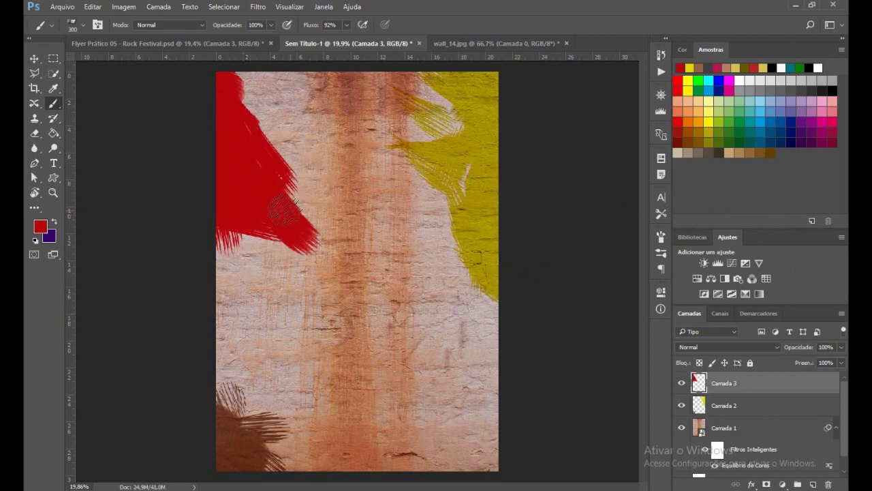
pyautogui.hotkey('ctrl', 'z')
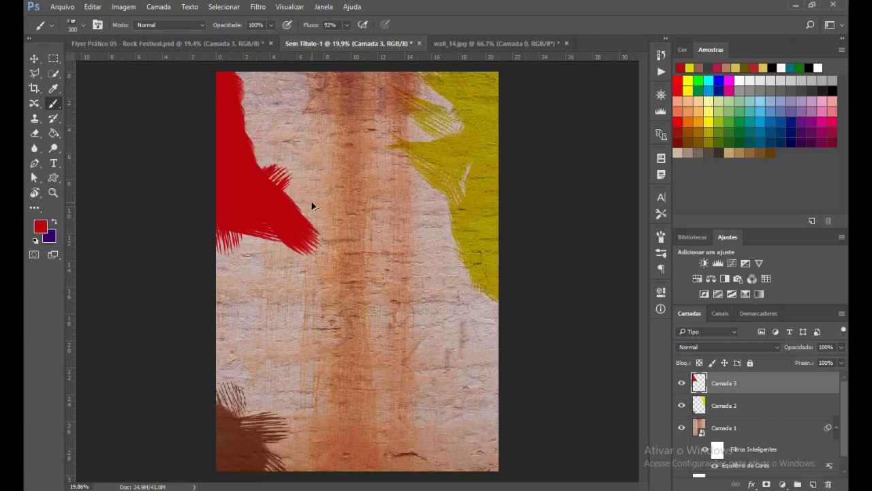
pyautogui.hotkey('ctrl', 'alt', 'z')
pyautogui.hotkey('ctrl', 'alt', 'z')
pyautogui.hotkey('ctrl', 'alt', 'z')
pyautogui.hotkey('ctrl', 'alt', 'z')
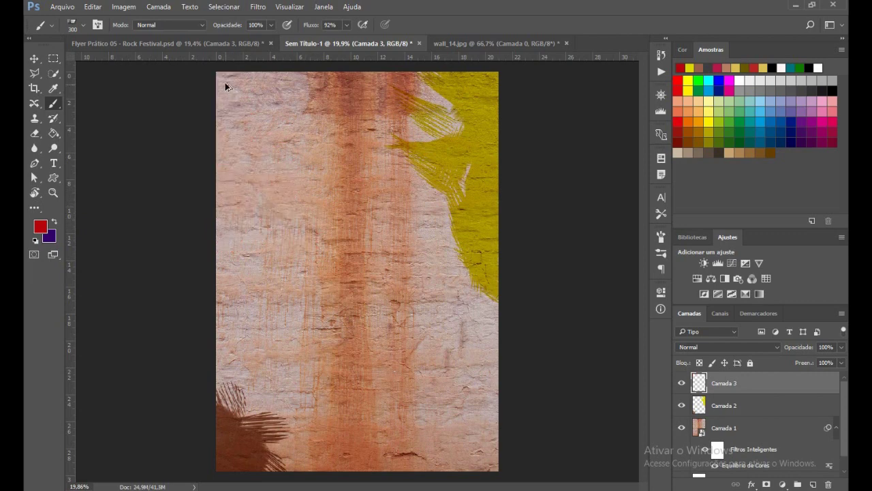
pyautogui.moveTo(232, 81); pyautogui.dragTo(221, 136)
pyautogui.moveTo(216, 173)
pyautogui.mouseDown()
pyautogui.moveTo(214, 225)
pyautogui.moveTo(225, 225)
pyautogui.moveTo(286, 82)
pyautogui.moveTo(325, 51)
pyautogui.moveTo(218, 163)
pyautogui.mouseUp()
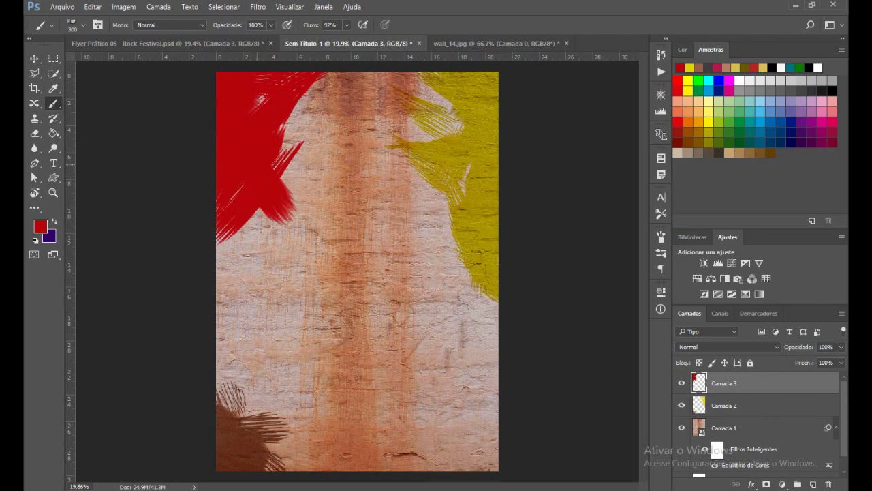
# - Add red strokes down the left edge and one in the bottom-right corner
pyautogui.moveTo(241, 218); pyautogui.dragTo(232, 269)
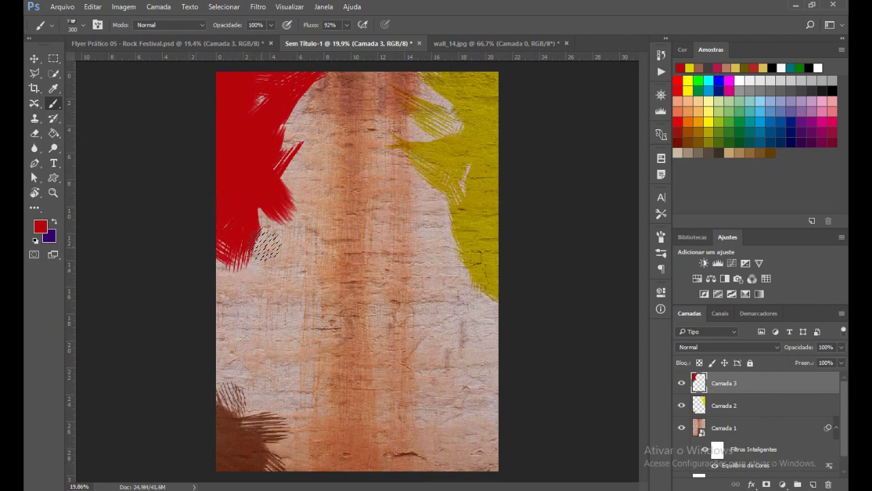
pyautogui.moveTo(271, 250); pyautogui.dragTo(290, 221)
pyautogui.moveTo(205, 271); pyautogui.dragTo(300, 208)
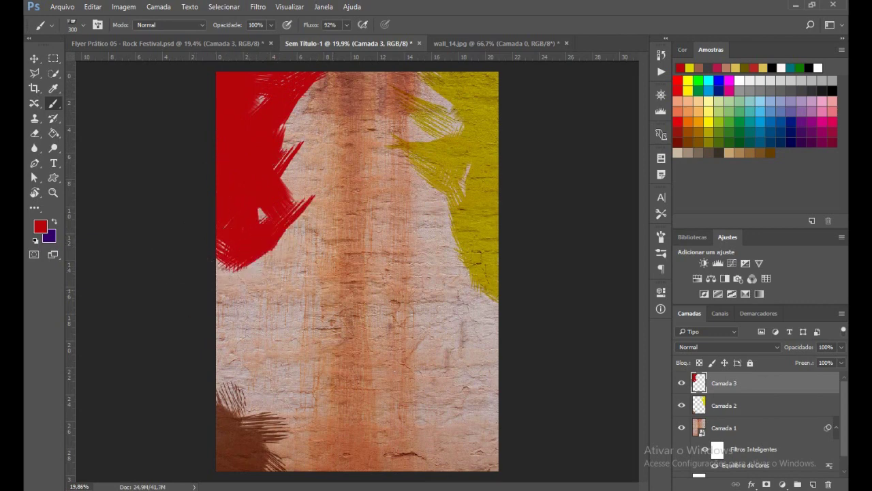
pyautogui.moveTo(502, 467); pyautogui.dragTo(436, 405)
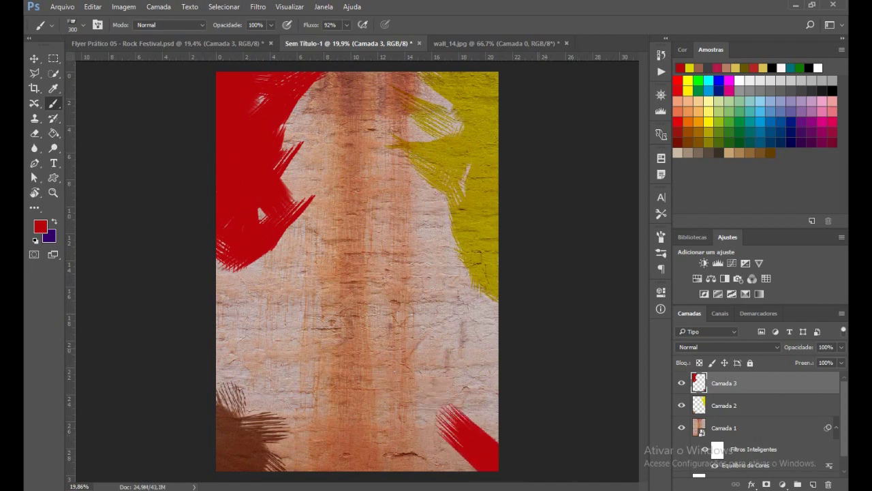
# - Try Multiplicação, Escurecer and Superexposição de Cores blending on Camada 3
pyautogui.click(736, 347)
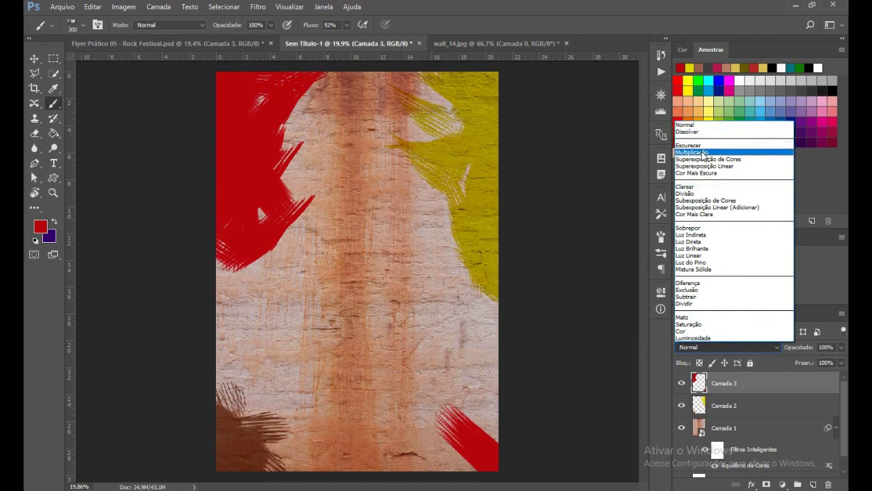
pyautogui.click(702, 153)
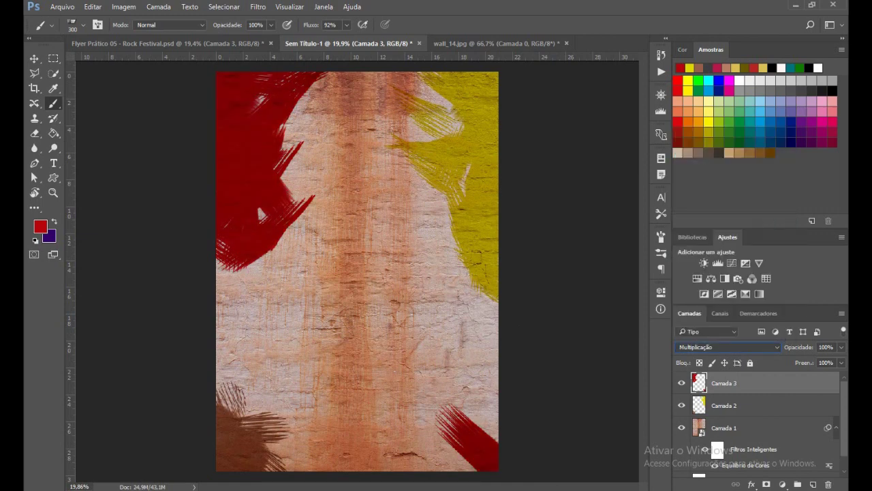
pyautogui.click(762, 347)
pyautogui.click(699, 143)
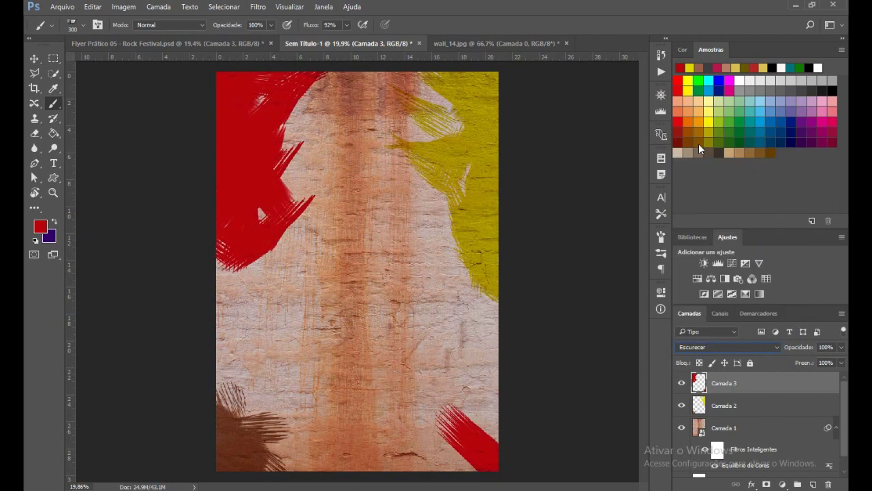
pyautogui.click(750, 347)
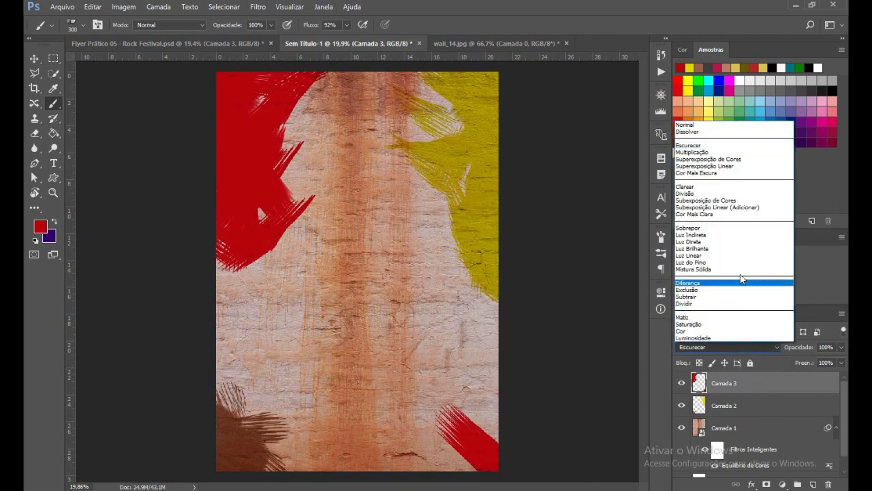
pyautogui.click(700, 160)
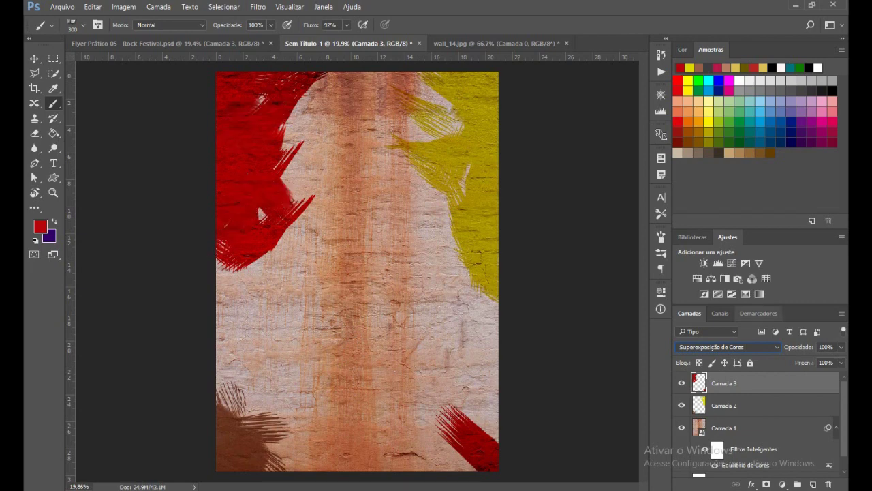
# - Compare Multiplicação, Superexposição Linear, Cor Mais Escura and Clarear on Camada 3
pyautogui.click(777, 347)
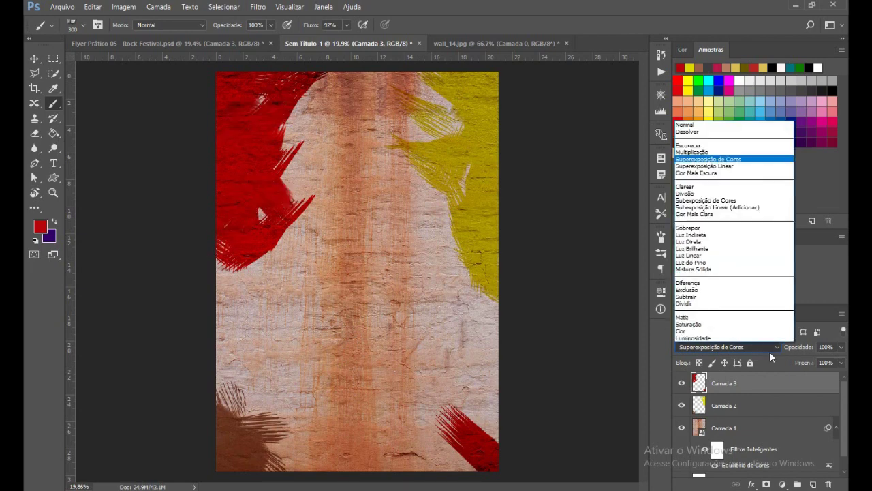
pyautogui.click(709, 152)
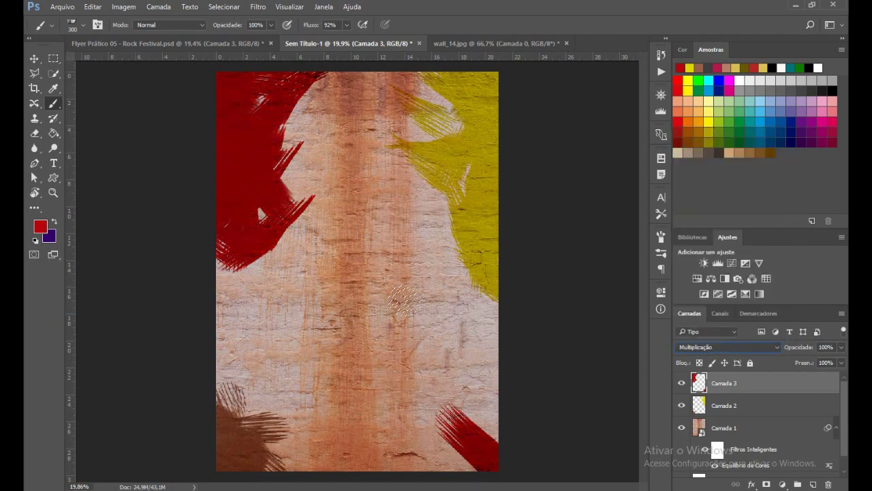
pyautogui.click(758, 347)
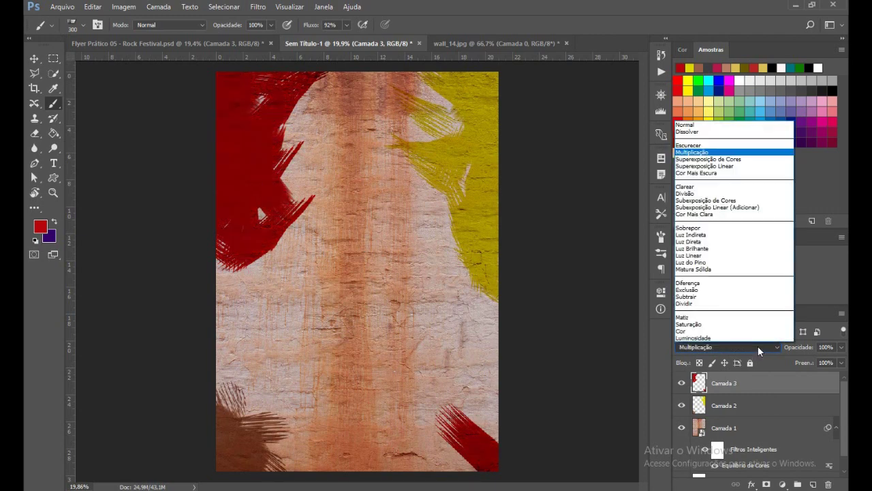
pyautogui.click(705, 168)
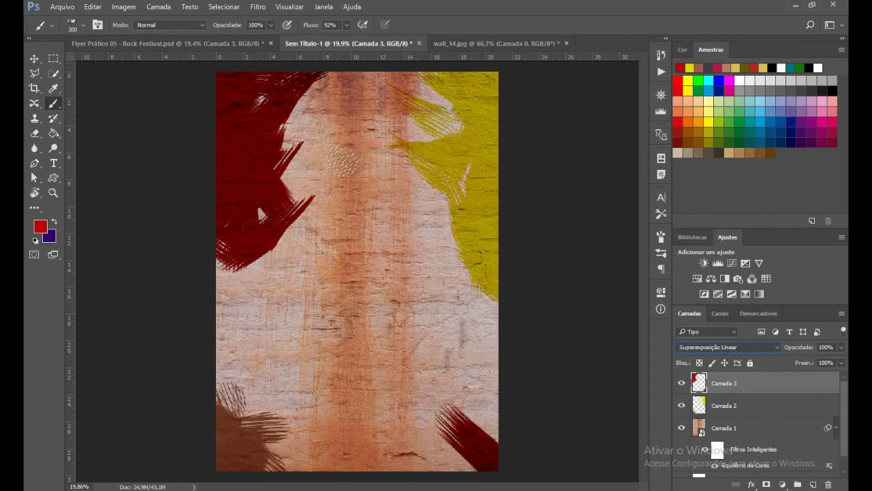
pyautogui.click(767, 350)
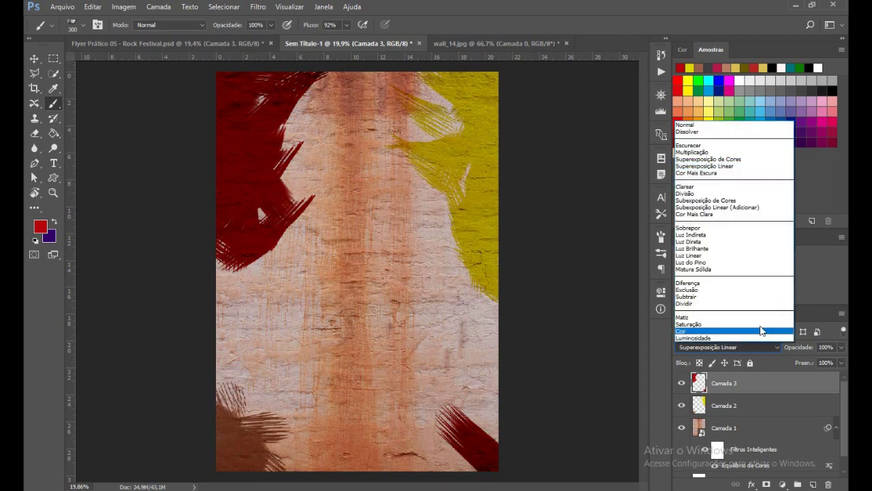
pyautogui.click(719, 171)
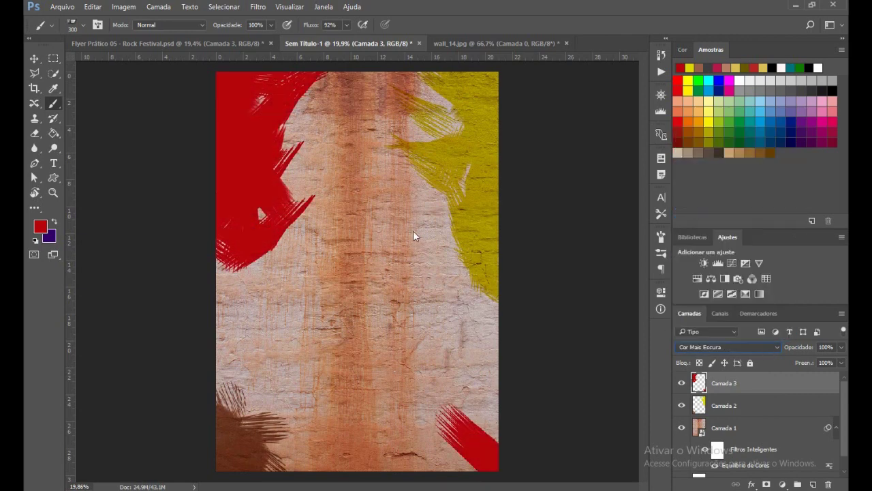
pyautogui.click(749, 347)
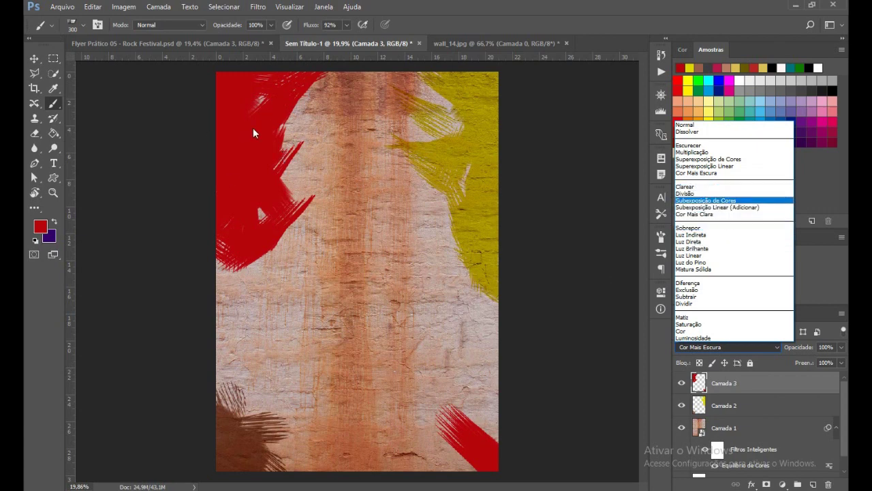
pyautogui.click(697, 186)
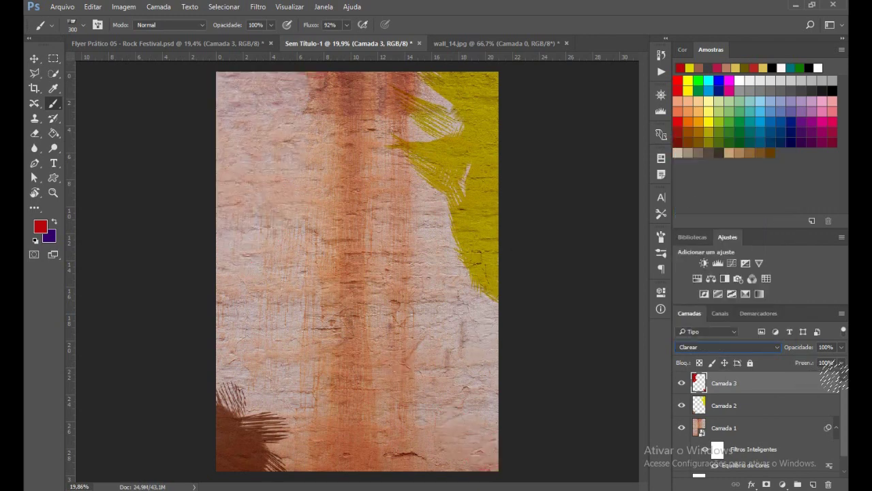
# - Try Divisão, Luz Indireta and Luz Brilhante on Camada 3, settling on Superexposição de Cores
pyautogui.click(774, 349)
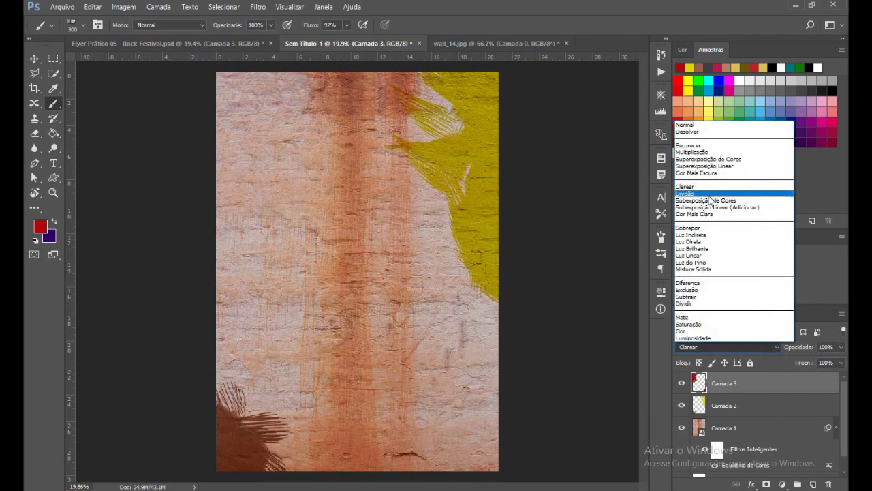
pyautogui.click(709, 200)
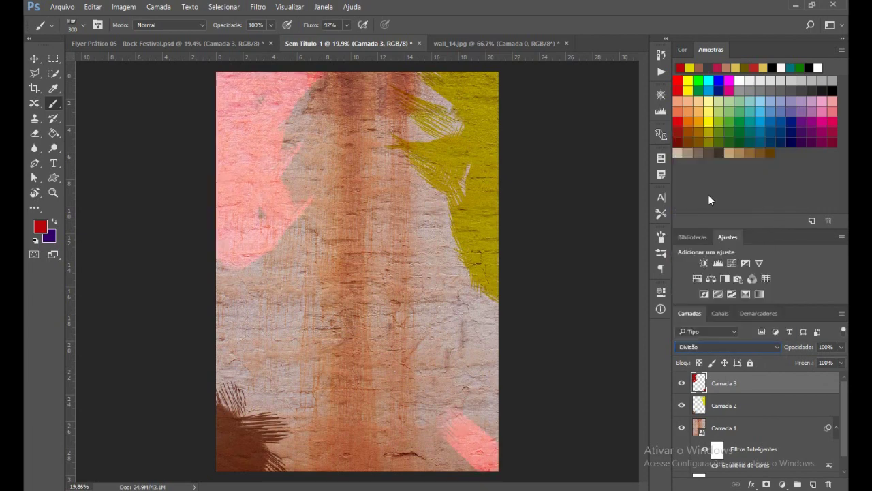
pyautogui.click(766, 347)
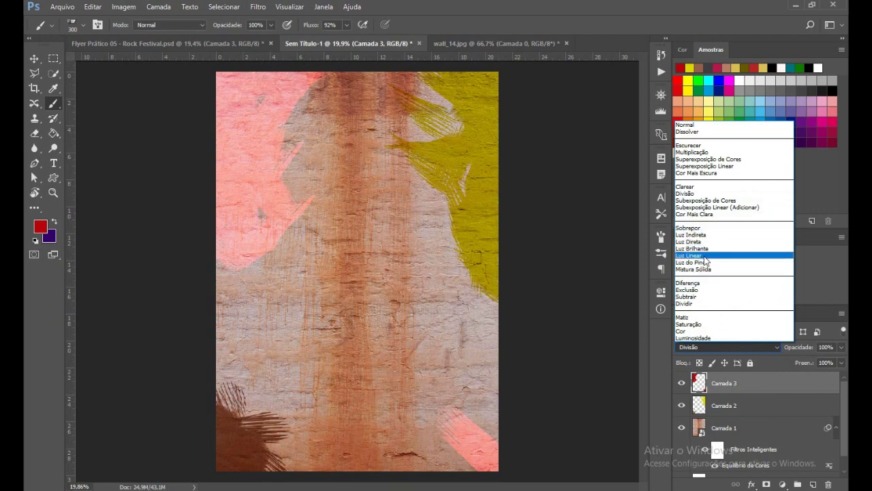
pyautogui.click(695, 235)
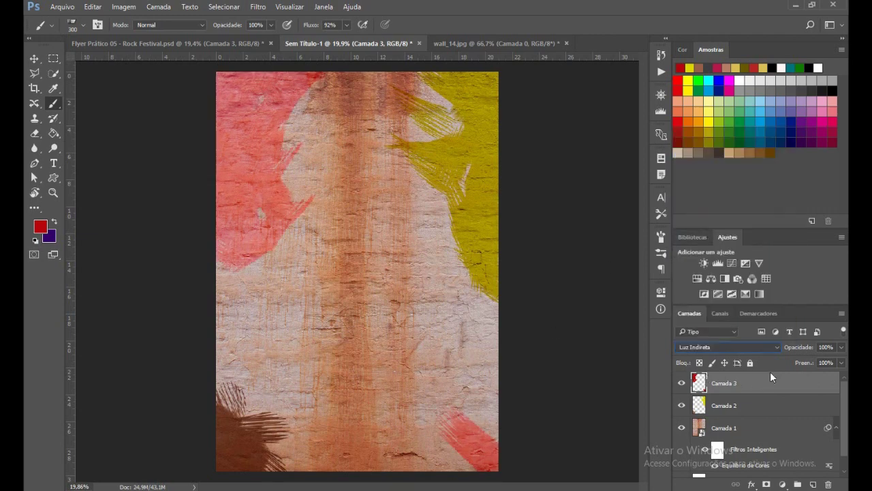
pyautogui.click(755, 350)
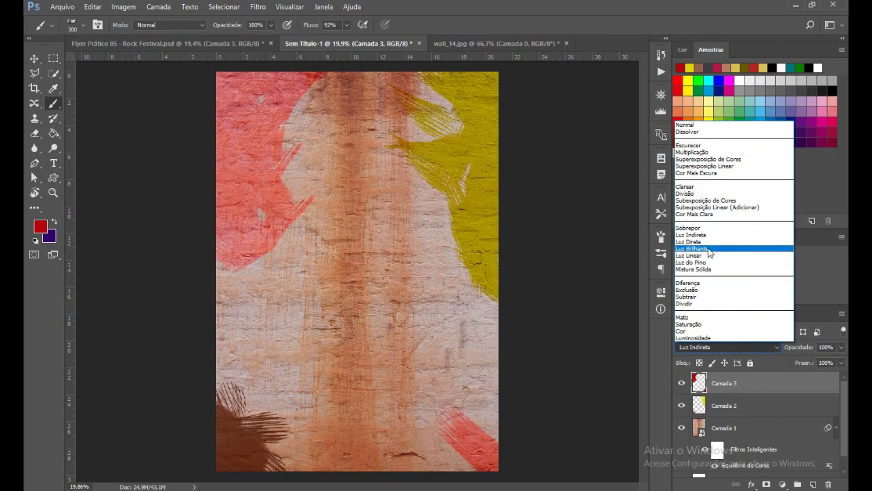
pyautogui.click(709, 253)
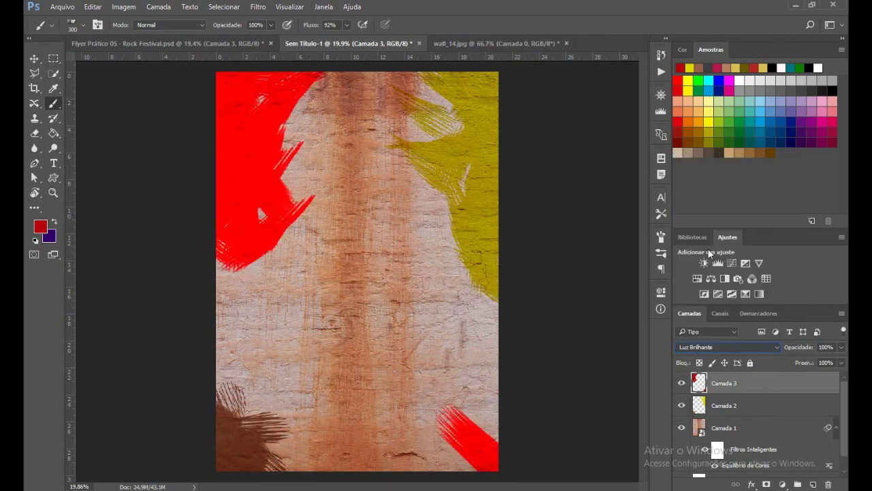
pyautogui.click(740, 346)
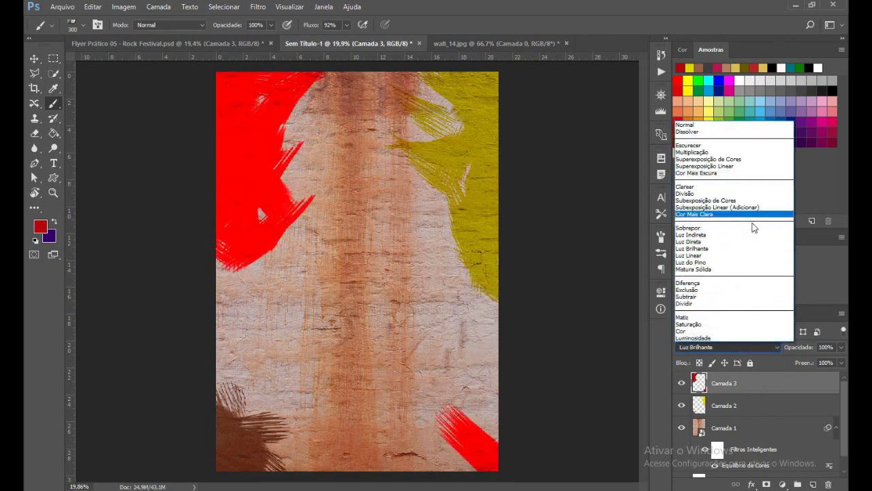
pyautogui.click(707, 159)
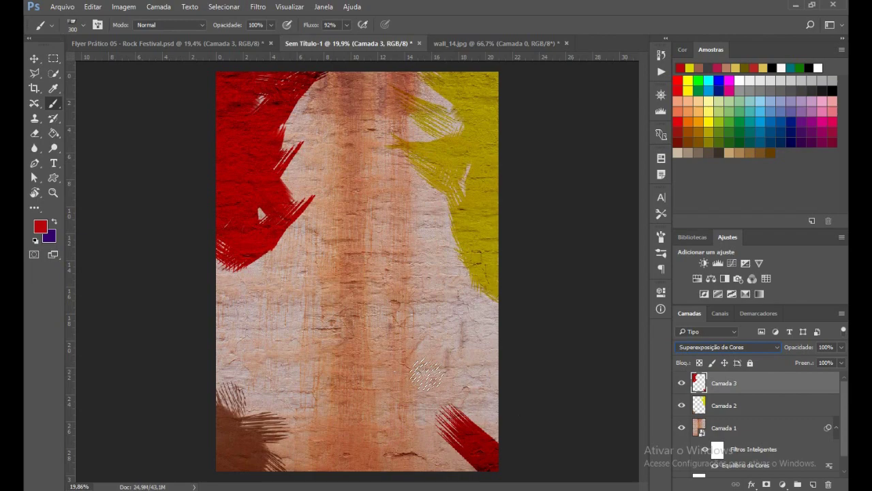
pyautogui.click(124, 48)
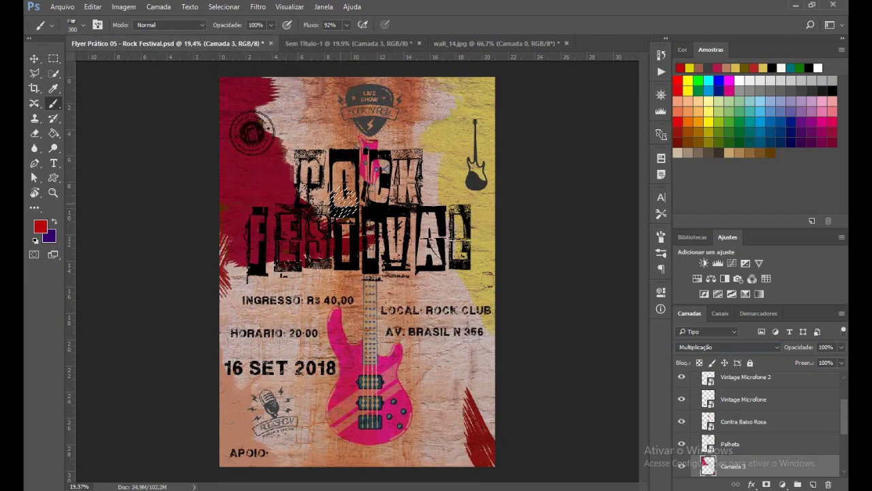
pyautogui.click(336, 42)
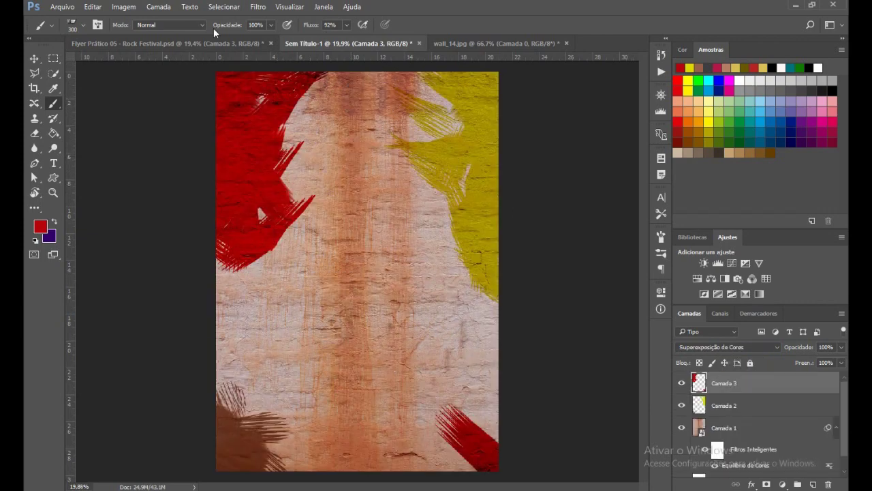
pyautogui.click(62, 6)
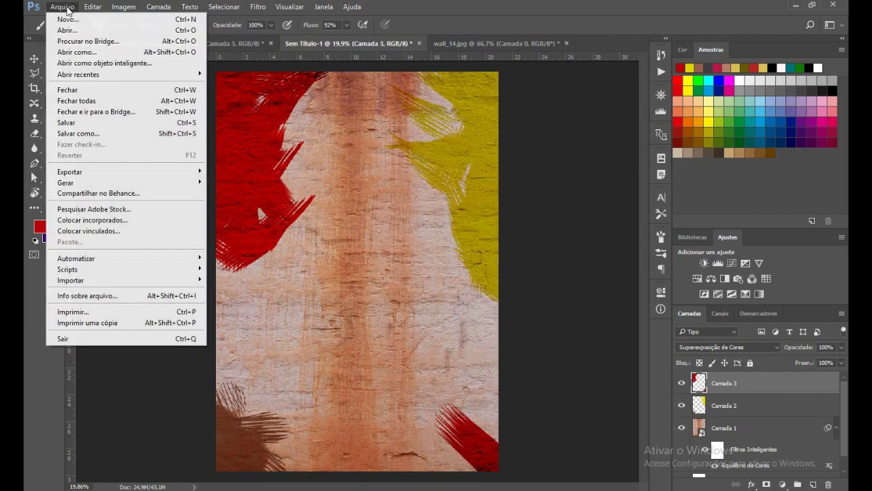
pyautogui.click(481, 9)
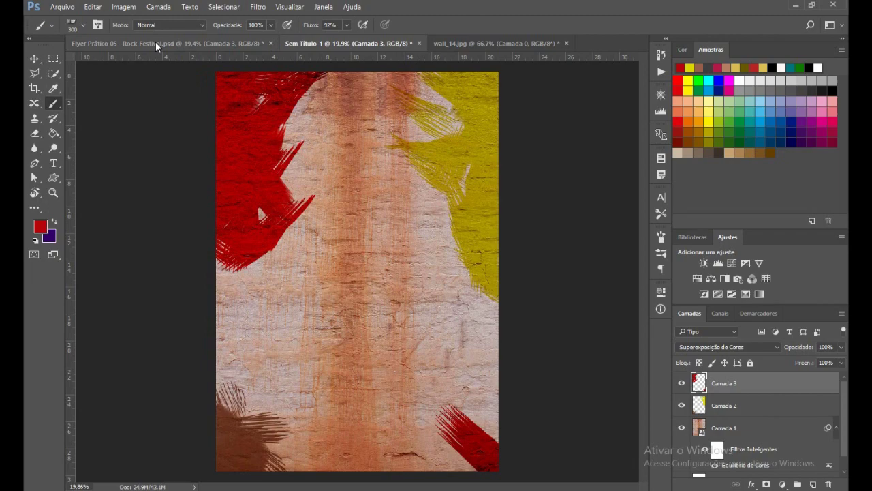
pyautogui.click(155, 41)
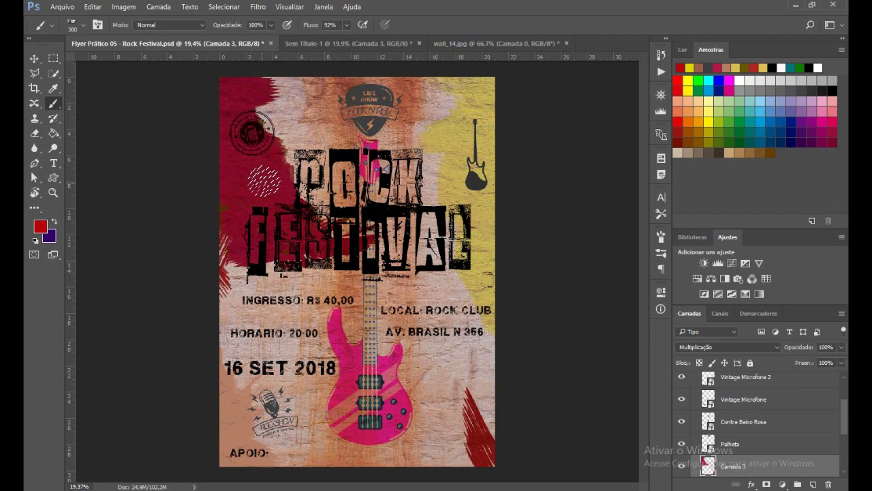
pyautogui.click(309, 43)
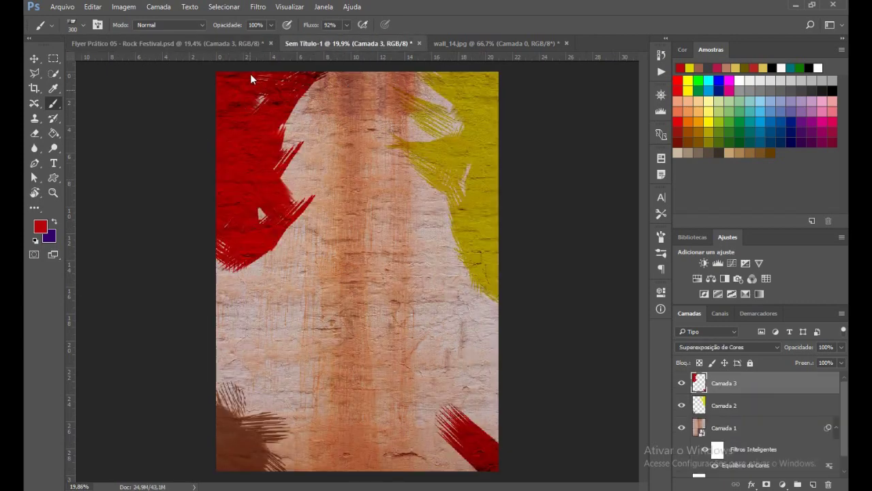
pyautogui.click(169, 44)
pyautogui.scroll(2, 763, 422)
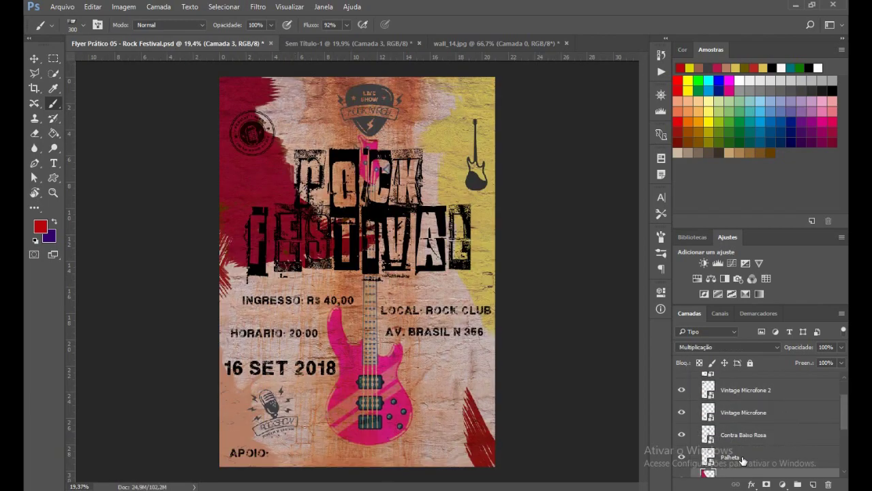
pyautogui.scroll(-1, 744, 461)
pyautogui.click(750, 444)
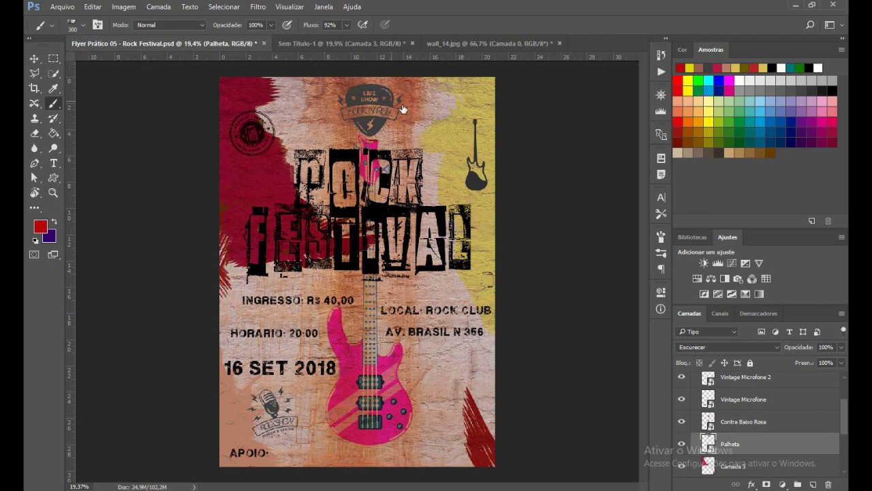
pyautogui.scroll(-2, 747, 415)
pyautogui.scroll(-2, 757, 463)
pyautogui.click(360, 42)
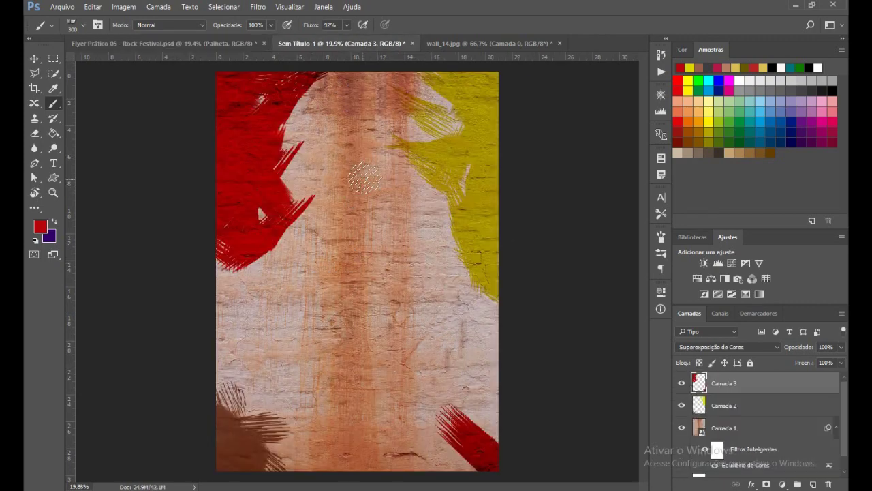
pyautogui.hotkey('alt', 'Tab')
pyautogui.hotkey('alt', 'Tab')
pyautogui.hotkey('alt', 'Tab')
pyautogui.hotkey('alt', 'Tab')
pyautogui.hotkey('alt', 'Tab')
pyautogui.hotkey('alt', 'Tab')
pyautogui.hotkey('alt', 'Tab')
pyautogui.hotkey('alt', 'Tab')
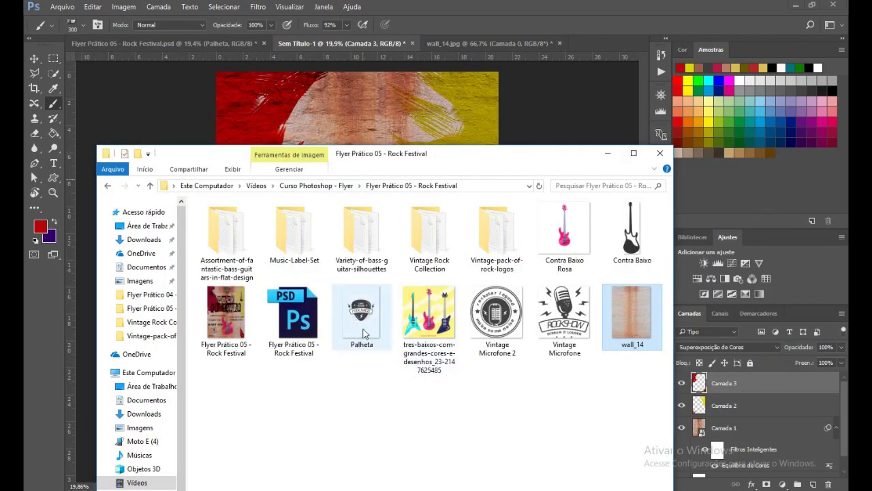
# - Drag the Palheta image from File Explorer onto the Sem Título-1 canvas
pyautogui.click(369, 338)
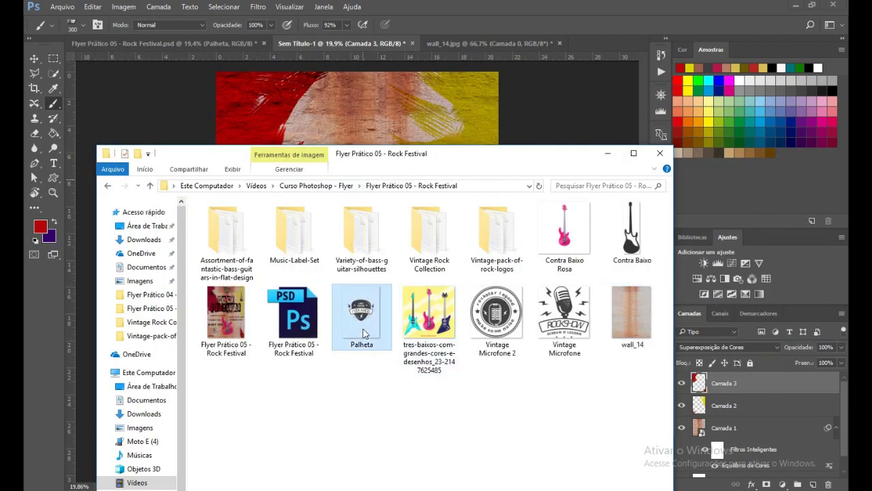
pyautogui.moveTo(361, 324); pyautogui.dragTo(372, 127)
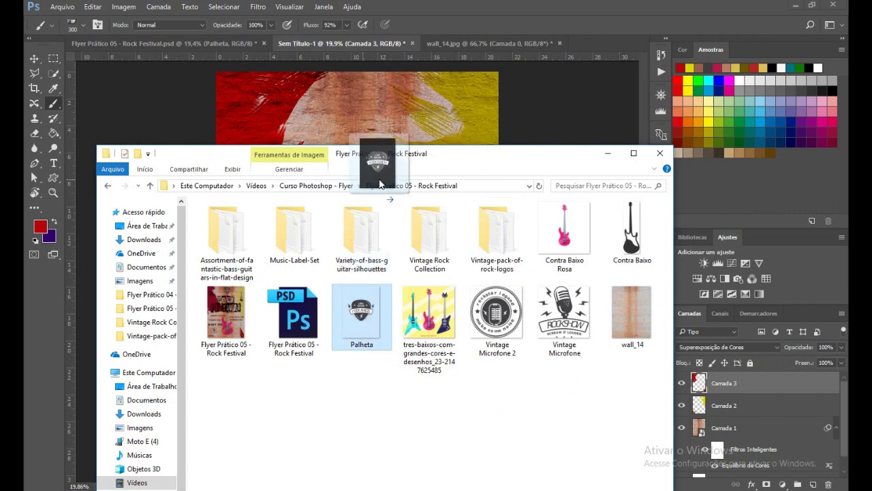
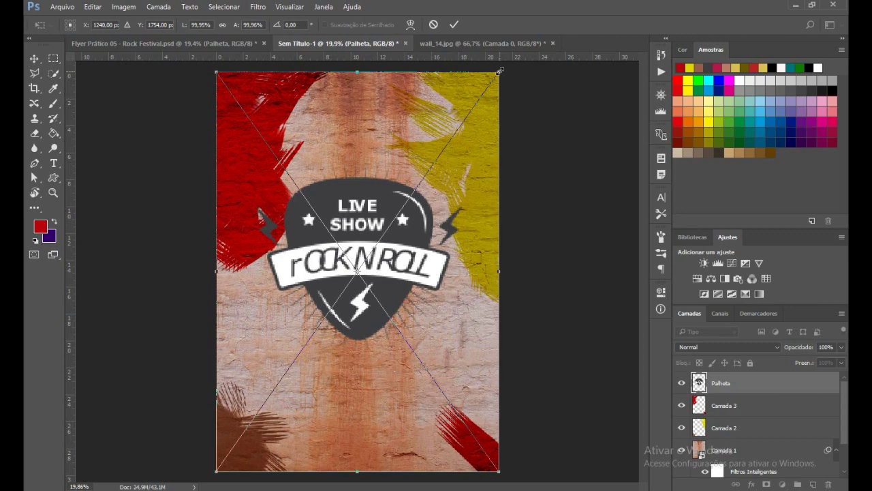
# - Scale the pick logo to about 32% and centre it at the top of the poster
pyautogui.moveTo(499, 71)
pyautogui.mouseDown()
pyautogui.moveTo(398, 216)
pyautogui.moveTo(404, 207)
pyautogui.mouseUp()
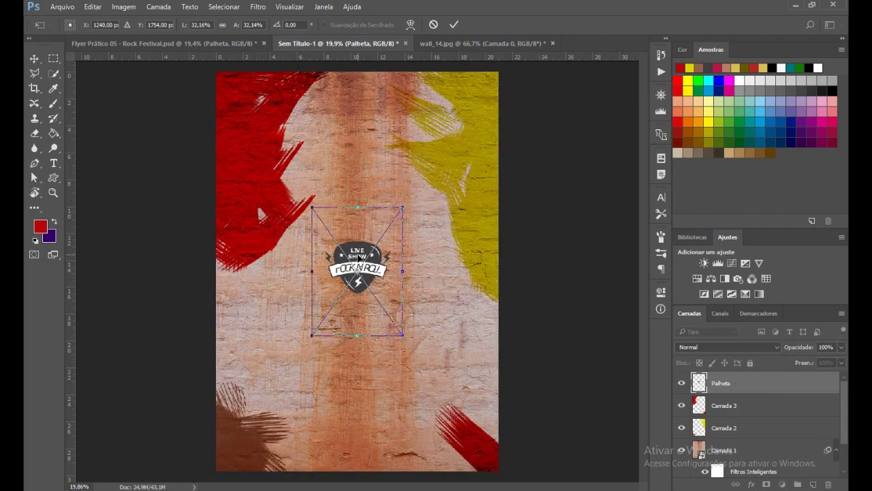
pyautogui.moveTo(360, 250)
pyautogui.mouseDown()
pyautogui.moveTo(373, 217)
pyautogui.moveTo(374, 98)
pyautogui.mouseUp()
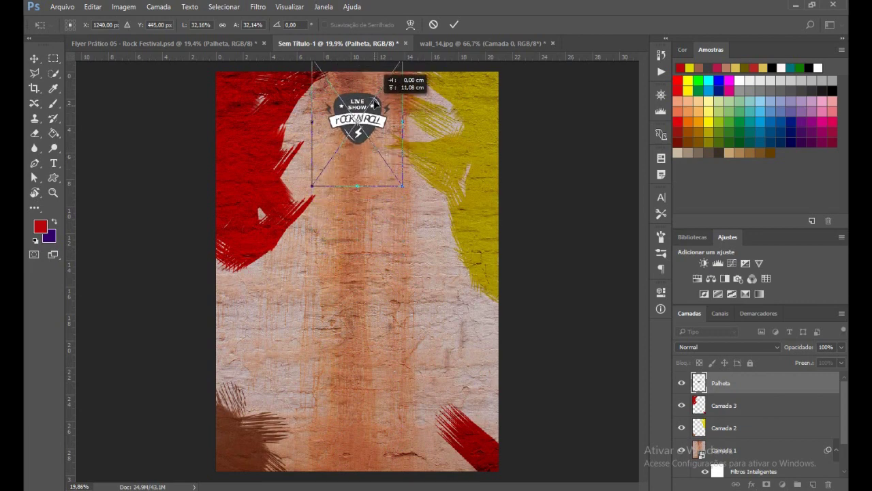
pyautogui.moveTo(373, 98); pyautogui.dragTo(376, 97)
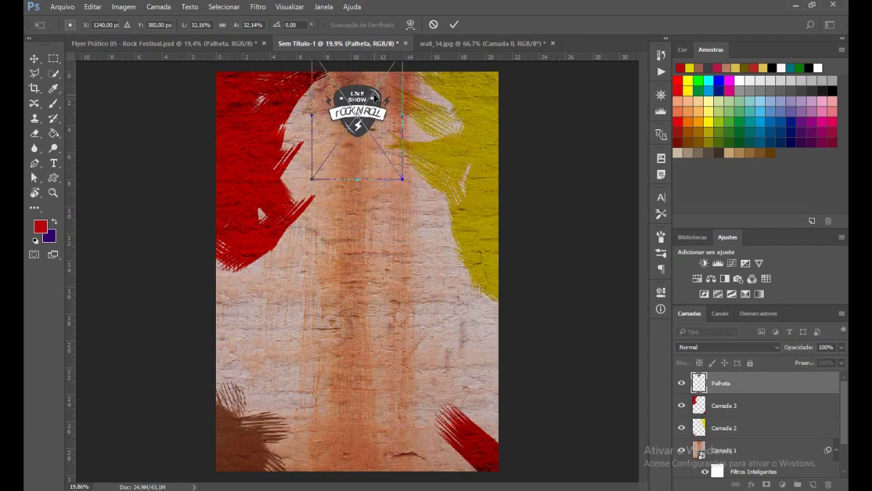
pyautogui.press('Return')
pyautogui.press('b')
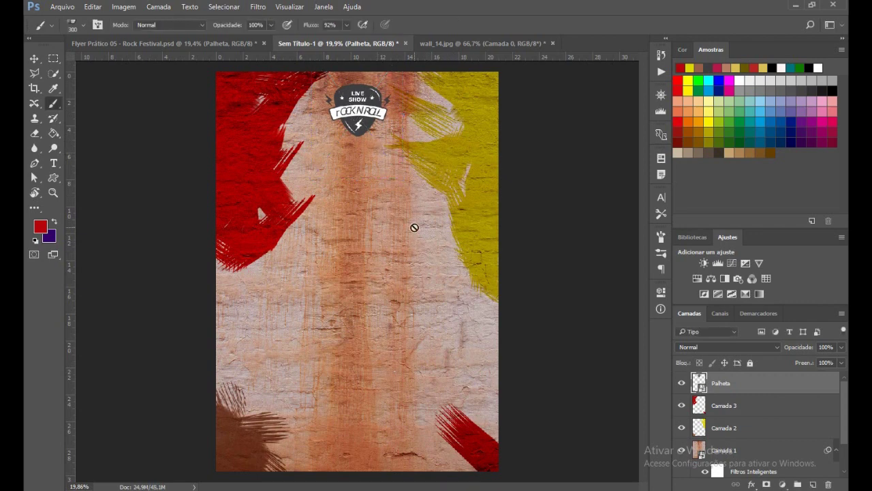
# - Set the logo layer's blend mode to Escurecer (Darken) after trying Multiplicação against the reference flyer
pyautogui.click(763, 347)
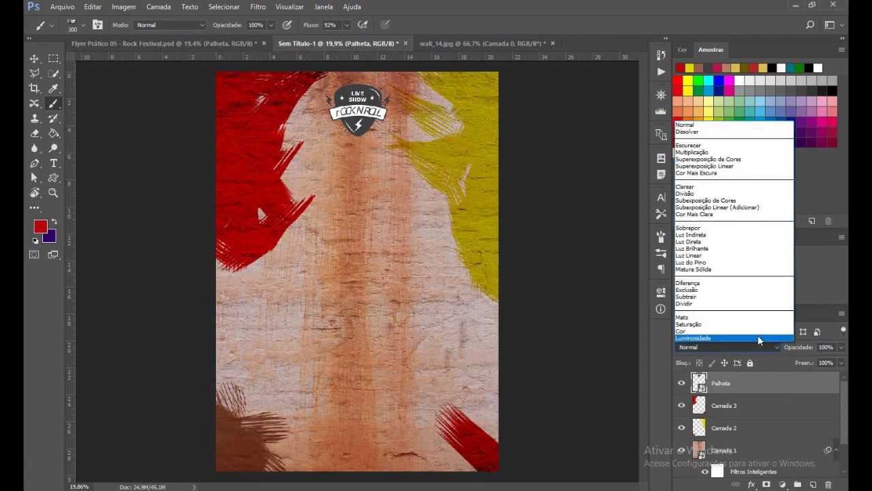
pyautogui.click(713, 152)
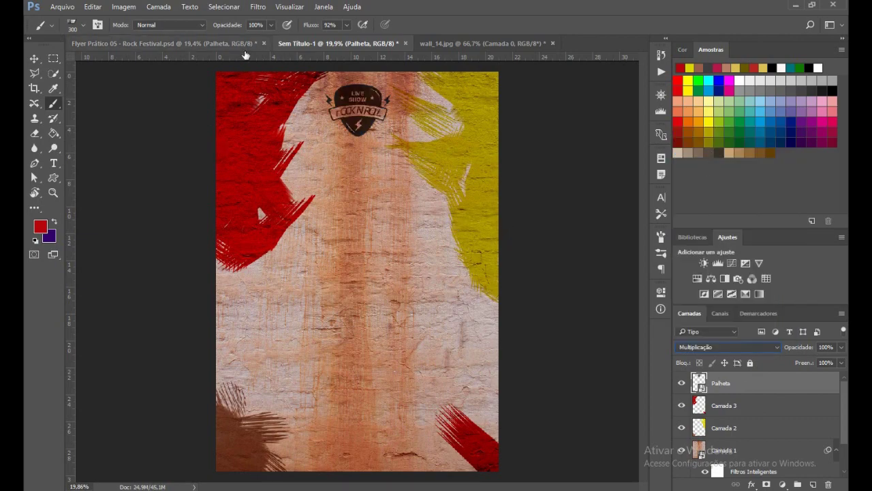
pyautogui.click(152, 43)
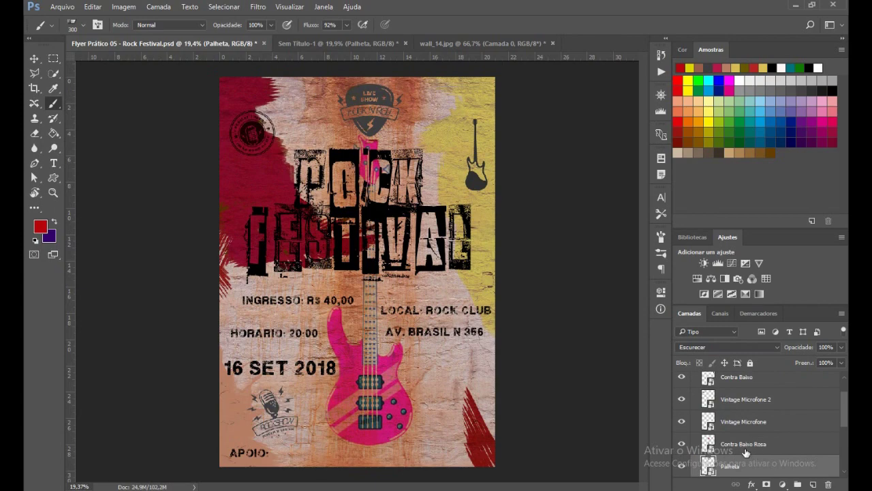
pyautogui.click(347, 43)
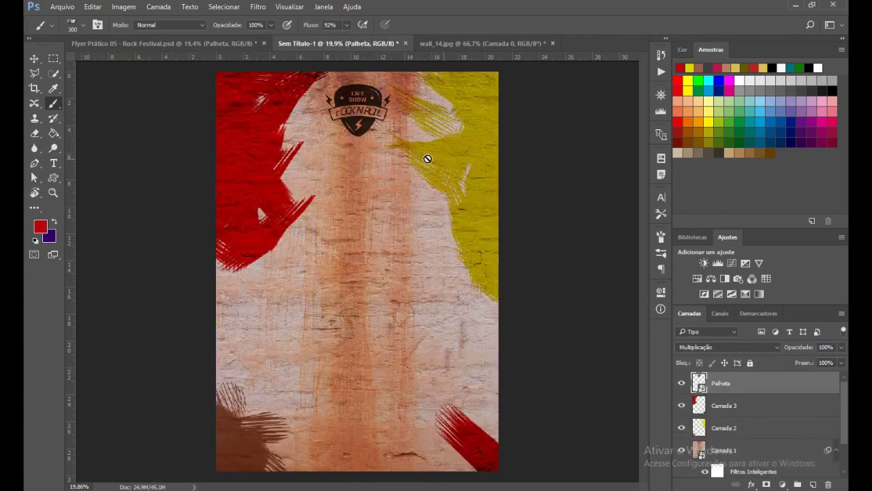
pyautogui.click(757, 347)
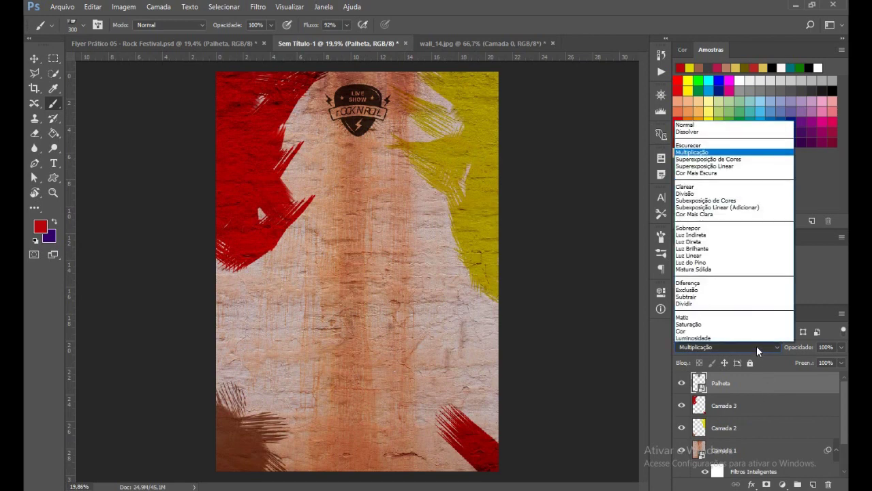
pyautogui.click(703, 146)
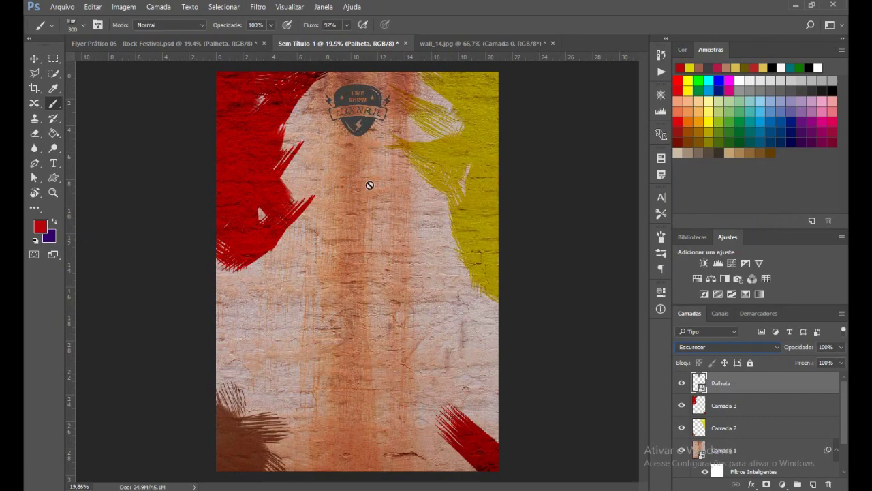
pyautogui.click(172, 43)
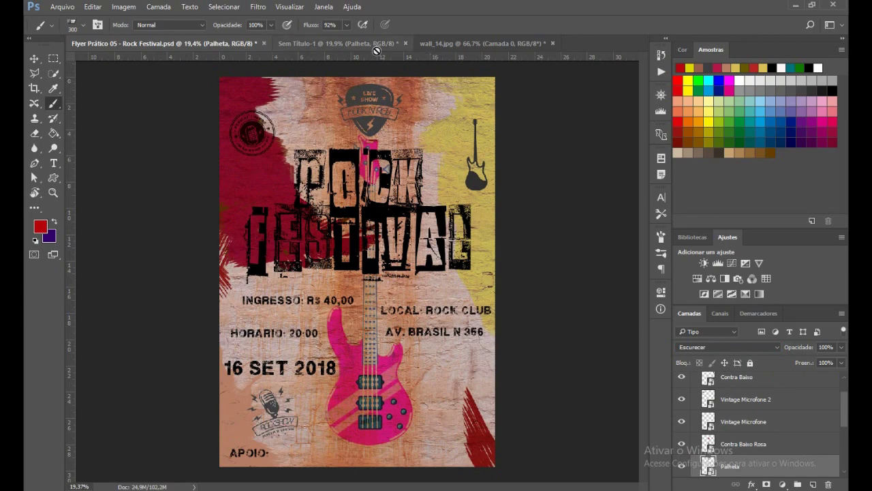
pyautogui.click(338, 43)
pyautogui.hotkey('alt', 'Tab')
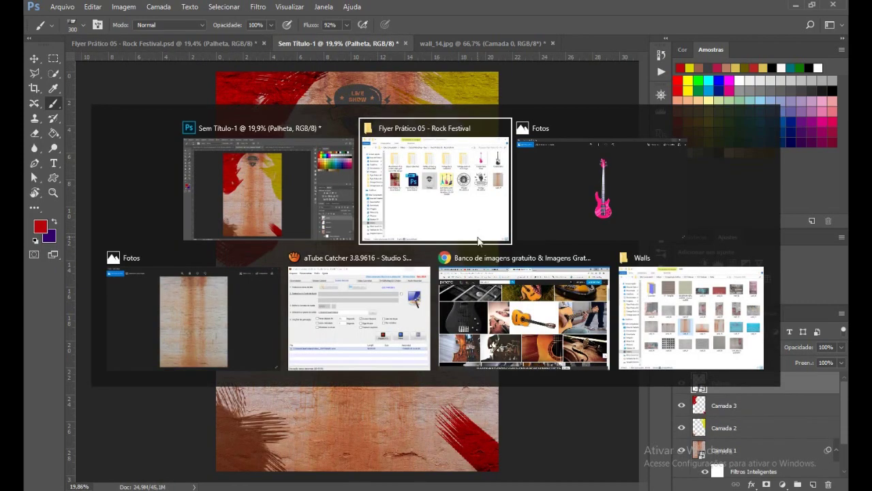
# - Preview tres-baixos, then drag Contra Baixo Rosa from Explorer onto the Photoshop canvas
pyautogui.click(477, 240)
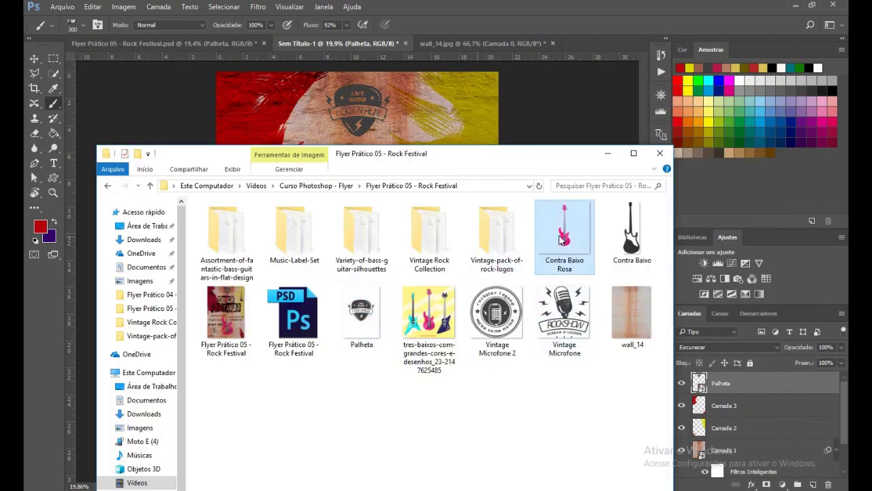
pyautogui.doubleClick(424, 321)
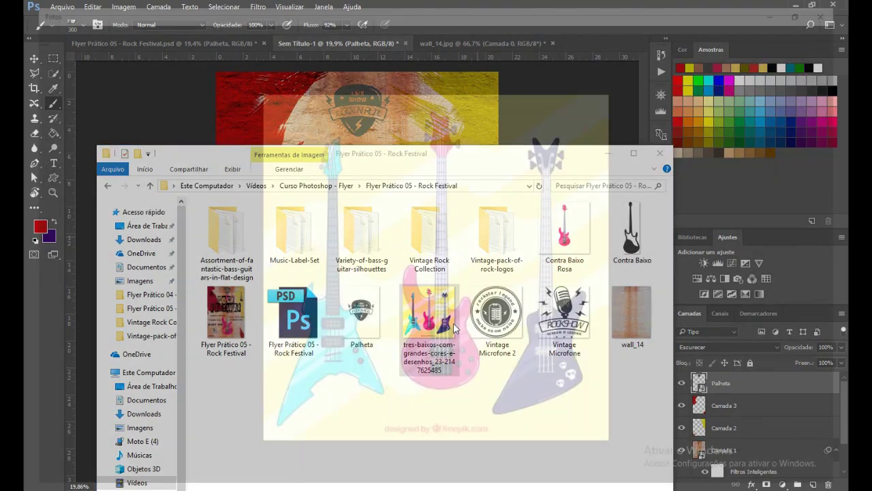
pyautogui.click(836, 7)
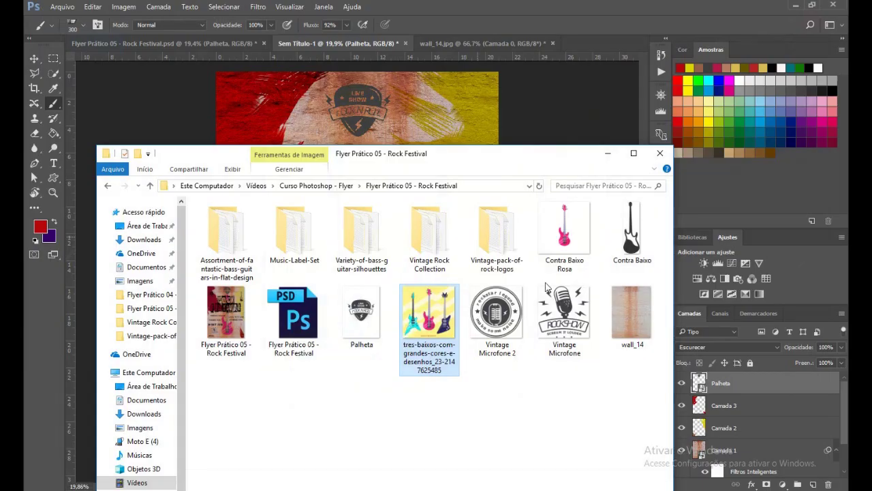
pyautogui.moveTo(563, 160); pyautogui.dragTo(567, 277)
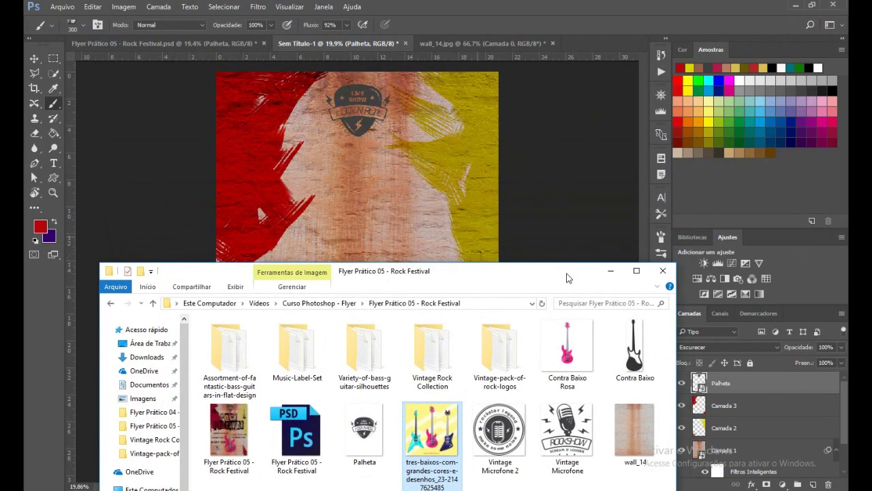
pyautogui.click(567, 361)
pyautogui.moveTo(569, 351); pyautogui.dragTo(372, 224)
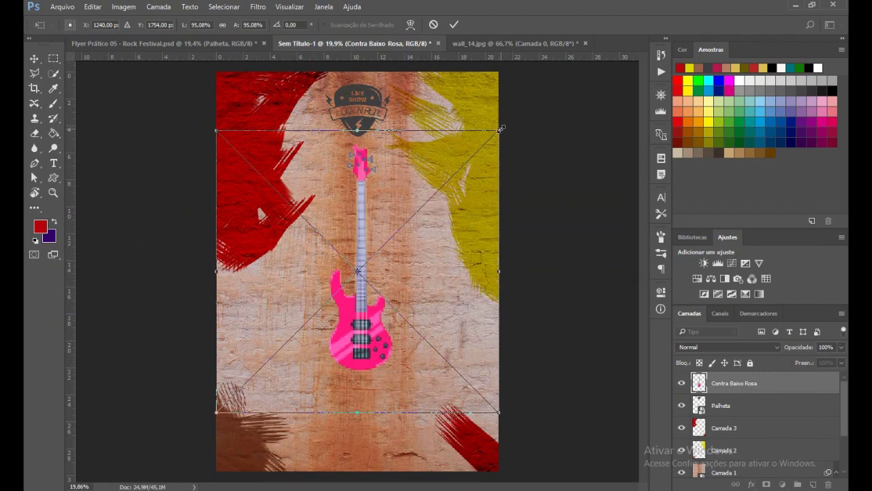
# - Resize the pink bass to about 132% and move it down below the logo
pyautogui.moveTo(501, 128); pyautogui.dragTo(584, 62)
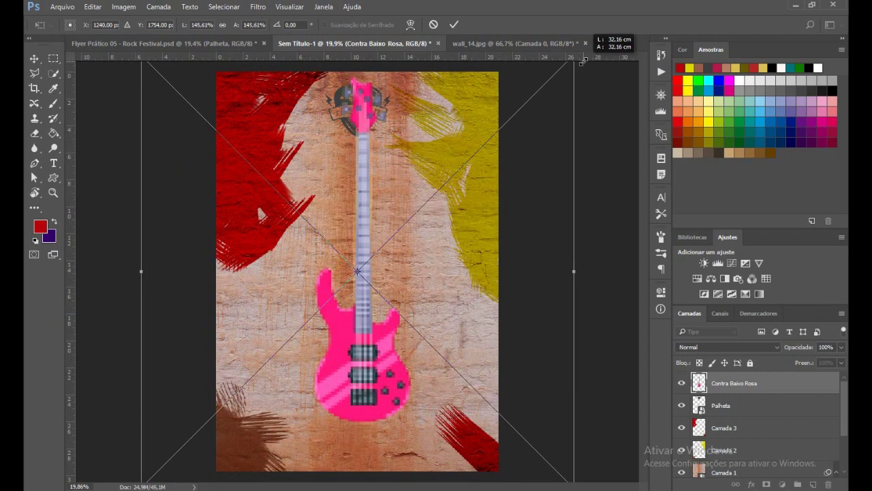
pyautogui.moveTo(583, 62); pyautogui.dragTo(576, 72)
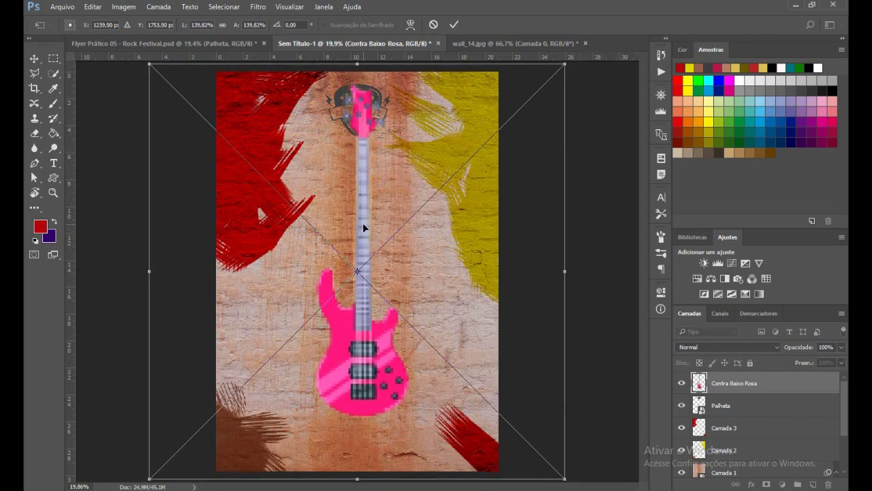
pyautogui.moveTo(363, 225); pyautogui.dragTo(361, 271)
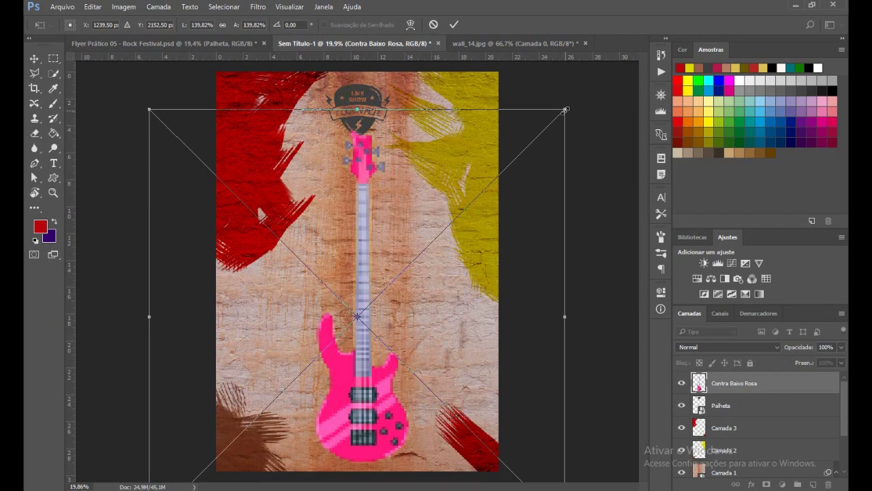
pyautogui.moveTo(565, 109); pyautogui.dragTo(551, 125)
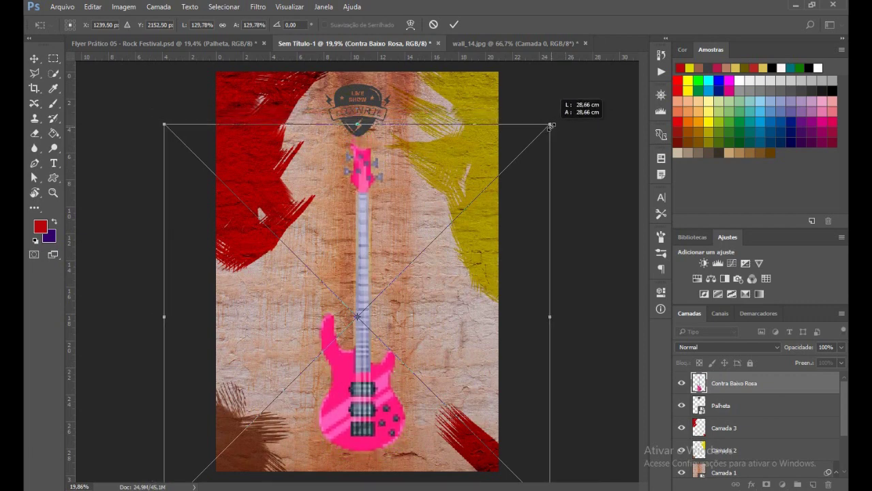
pyautogui.moveTo(551, 126); pyautogui.dragTo(556, 121)
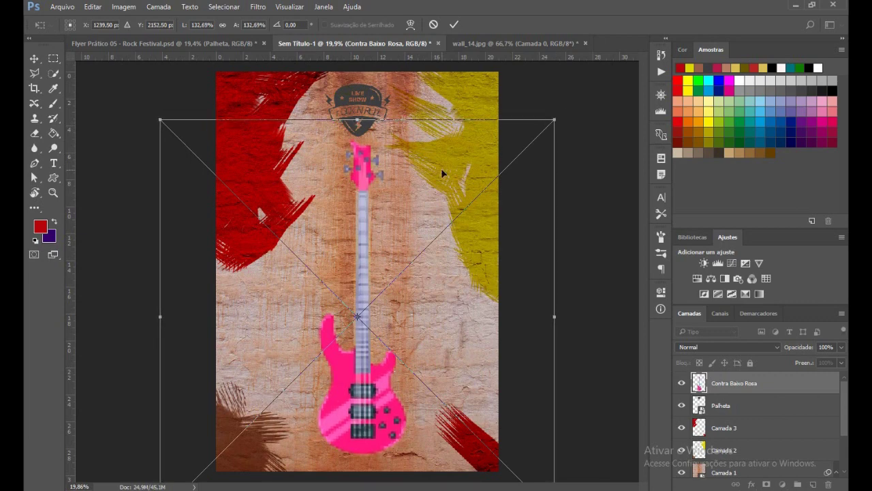
pyautogui.press('b')
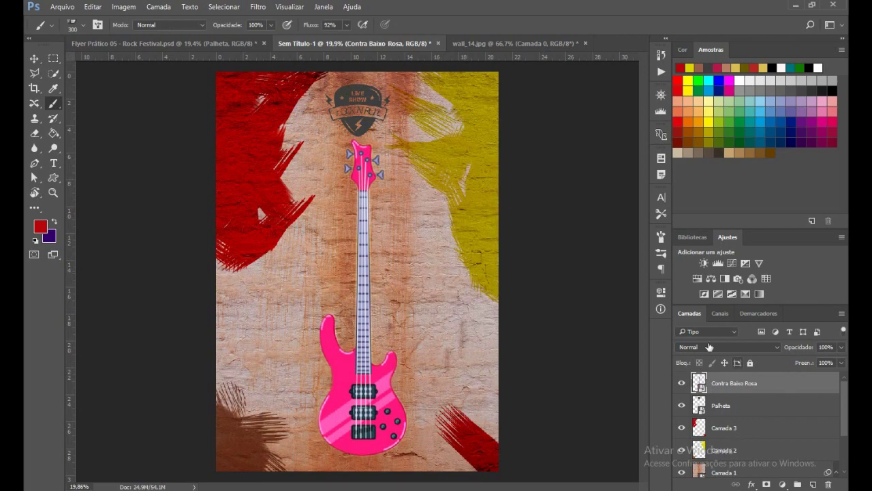
pyautogui.click(212, 41)
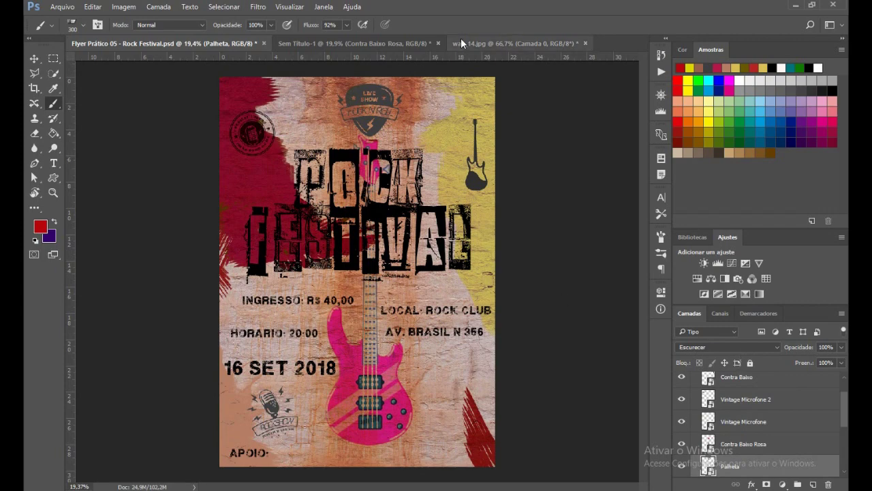
pyautogui.click(369, 42)
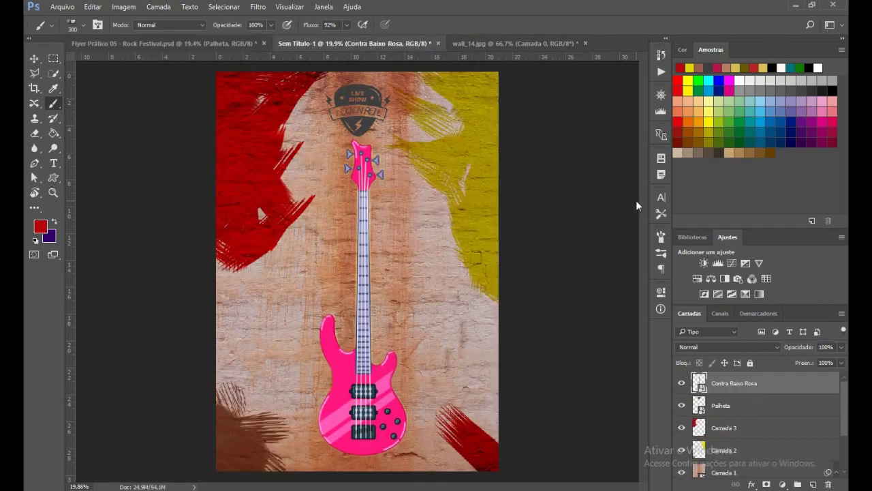
pyautogui.click(756, 344)
pyautogui.click(695, 145)
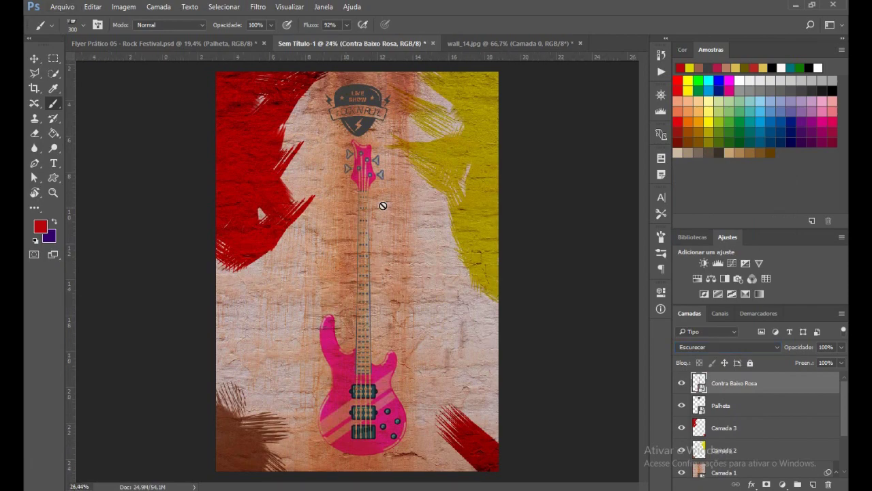
pyautogui.scroll(1, 381, 202)
pyautogui.scroll(1, 385, 202)
pyautogui.scroll(1, 385, 240)
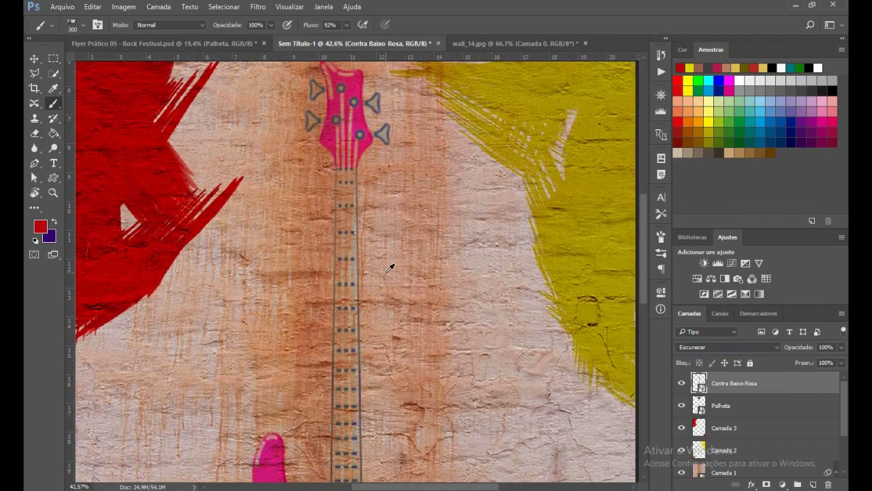
pyautogui.scroll(-2, 389, 259)
pyautogui.scroll(1, 389, 265)
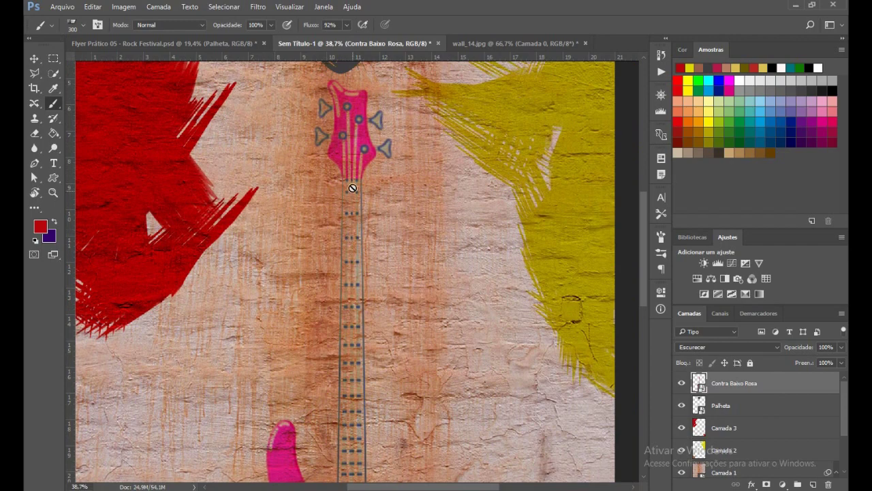
pyautogui.scroll(1, 368, 293)
pyautogui.scroll(-1, 361, 263)
pyautogui.scroll(-1, 352, 341)
pyautogui.scroll(-1, 394, 366)
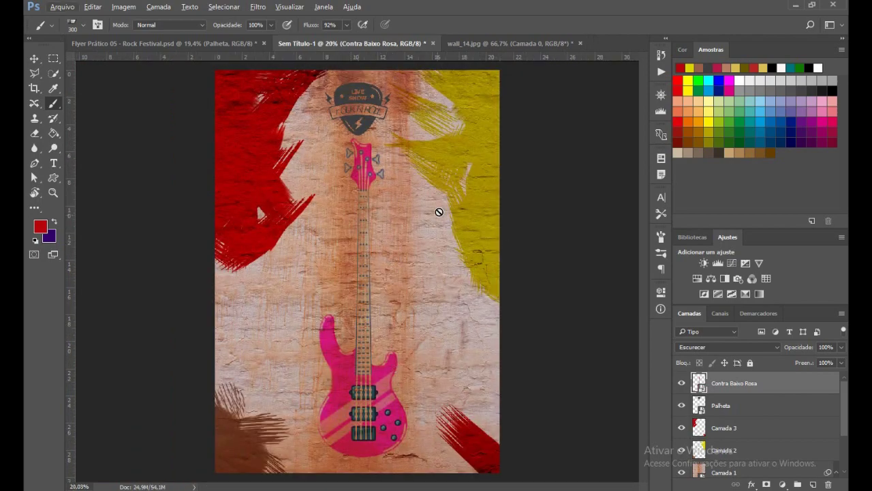
pyautogui.scroll(1, 355, 259)
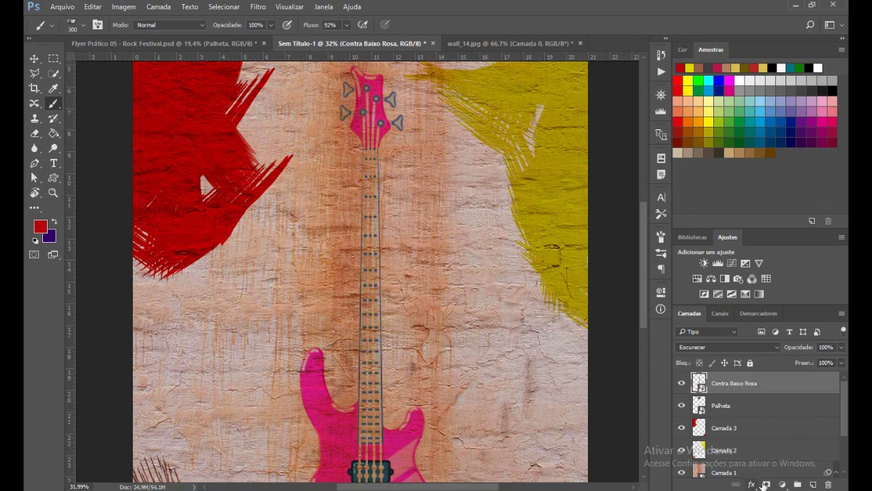
pyautogui.click(766, 484)
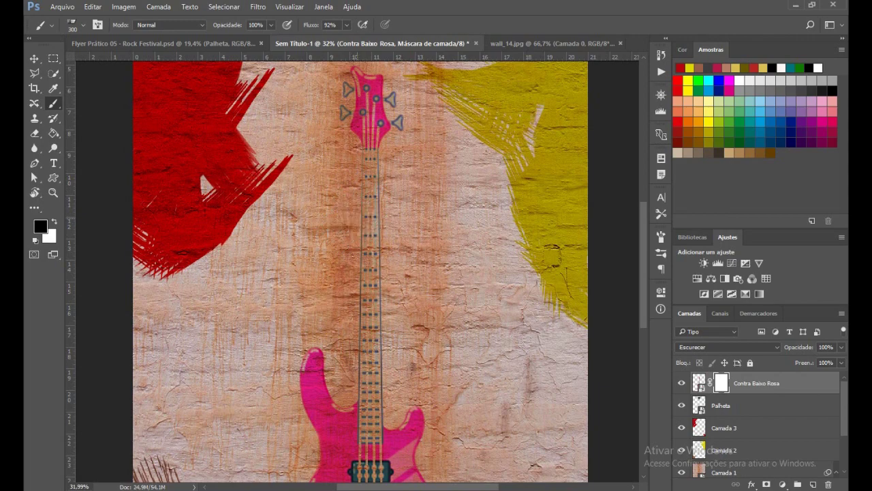
pyautogui.moveTo(372, 162); pyautogui.dragTo(370, 233)
pyautogui.click(84, 26)
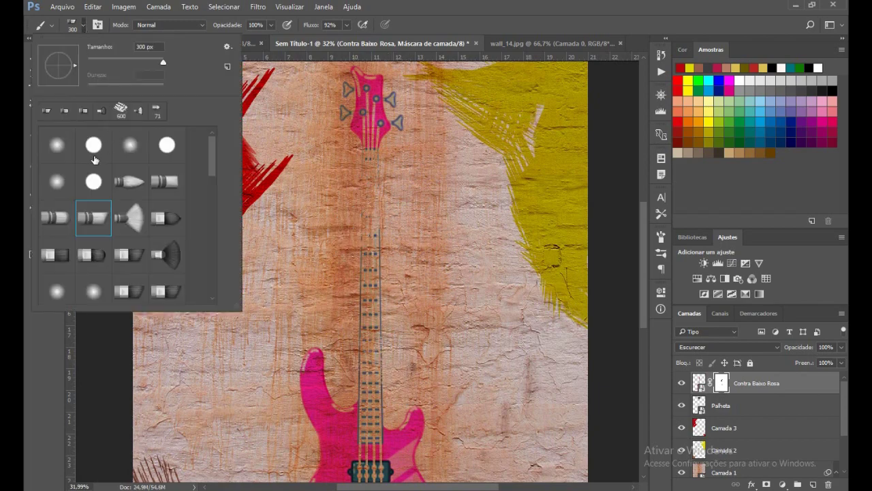
pyautogui.click(95, 146)
pyautogui.click(429, 278)
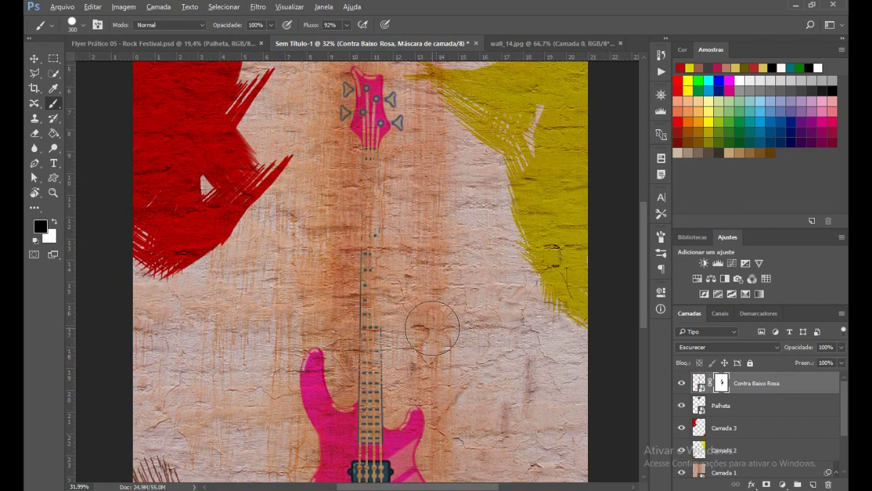
pyautogui.scroll(-2, 432, 328)
pyautogui.scroll(-1, 419, 334)
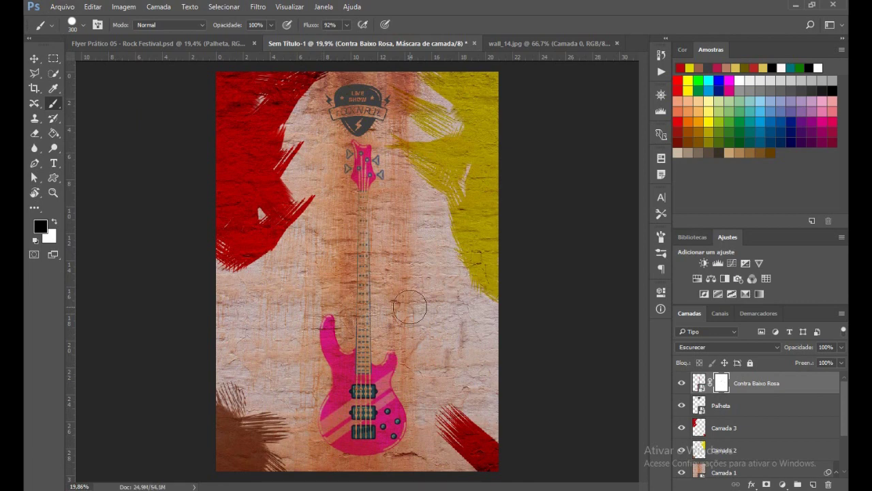
pyautogui.hotkey('ctrl', 'z')
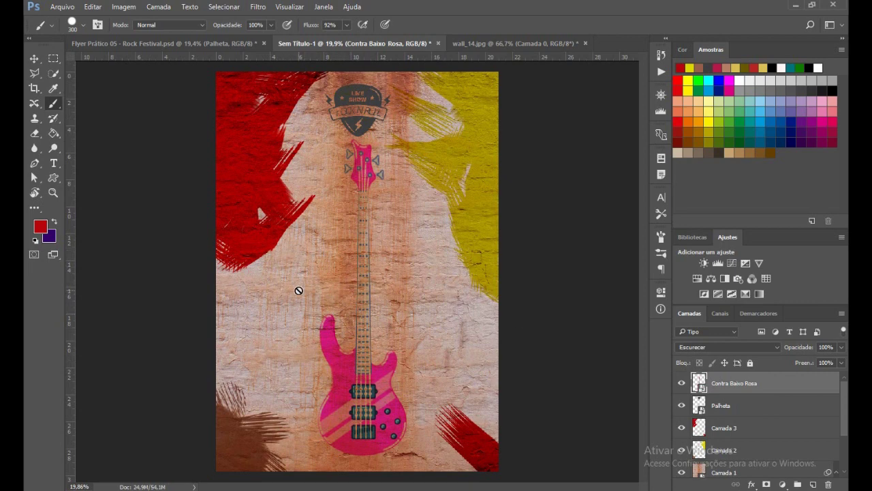
# - Try erasing part of the bass, cancelling the rasterize smart object prompt
pyautogui.click(35, 135)
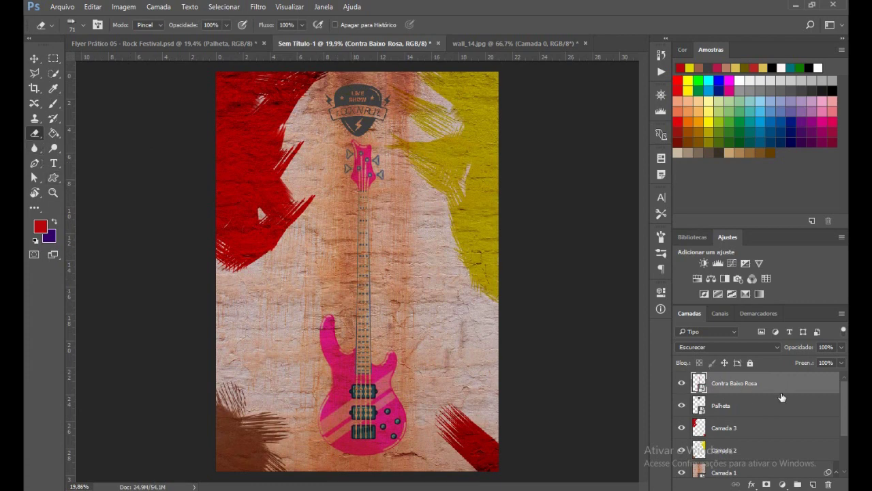
pyautogui.click(364, 279)
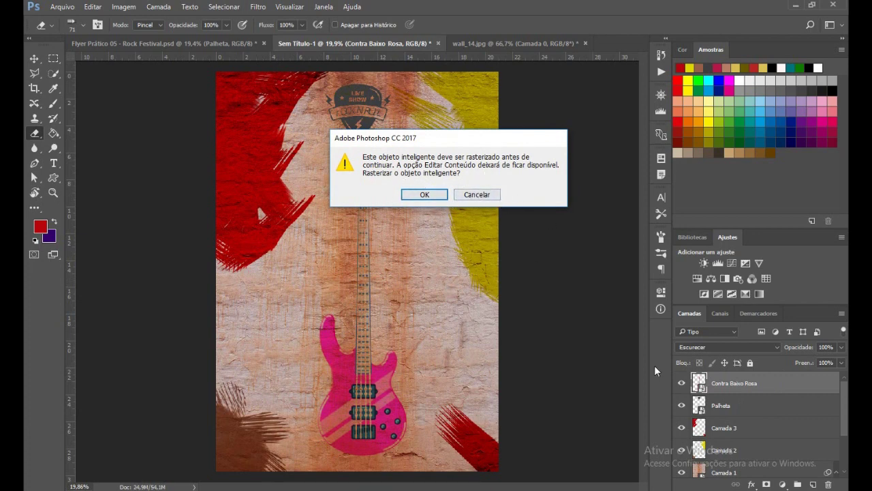
pyautogui.click(475, 195)
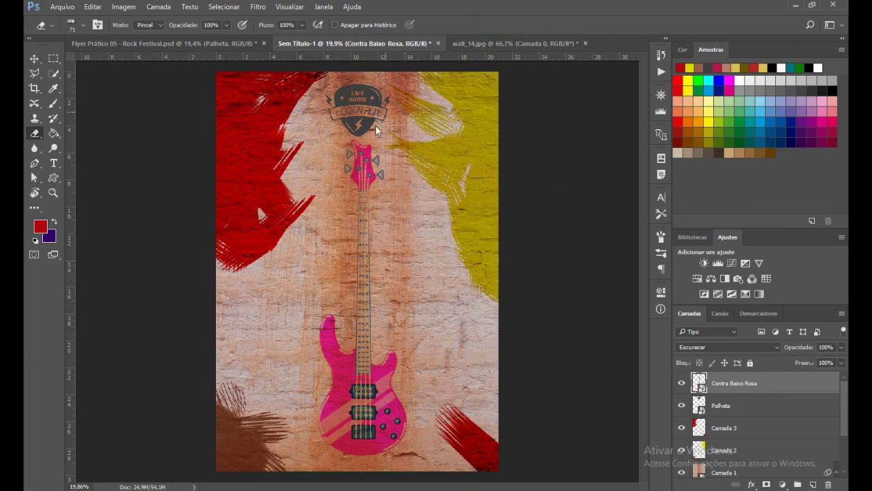
# - Inspect the finished flyer's Contra Baixo Rosa and Vintage Microfone layers, then return to Sem Título-1
pyautogui.click(34, 59)
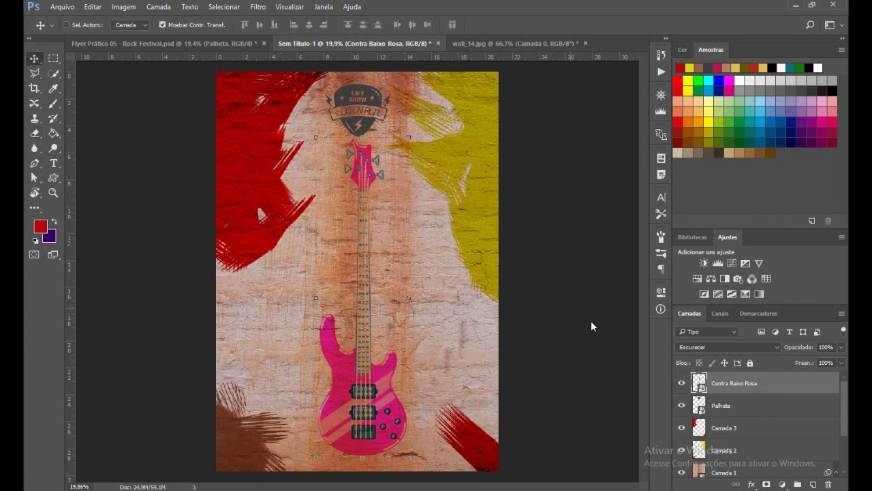
pyautogui.moveTo(298, 49); pyautogui.dragTo(759, 445)
pyautogui.click(755, 436)
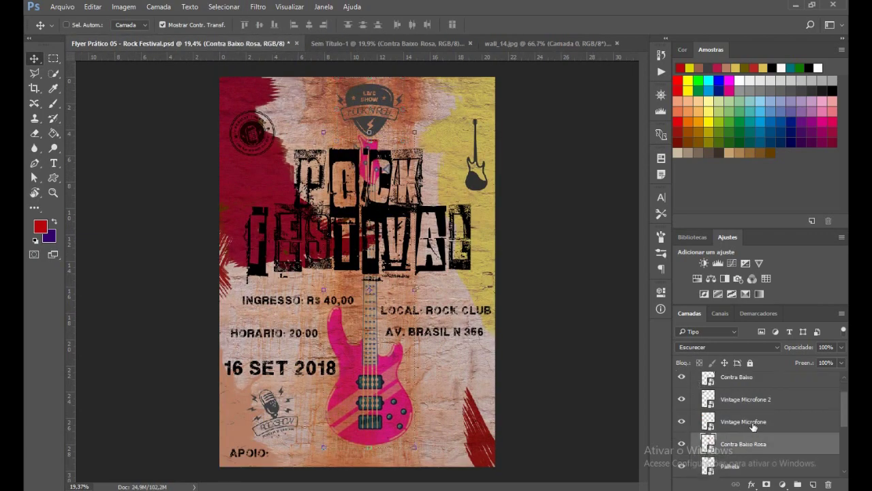
pyautogui.click(753, 424)
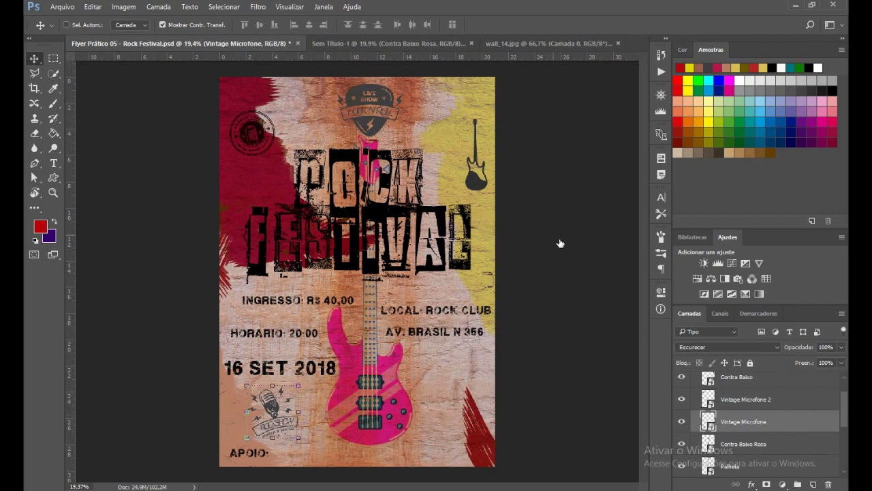
pyautogui.click(385, 45)
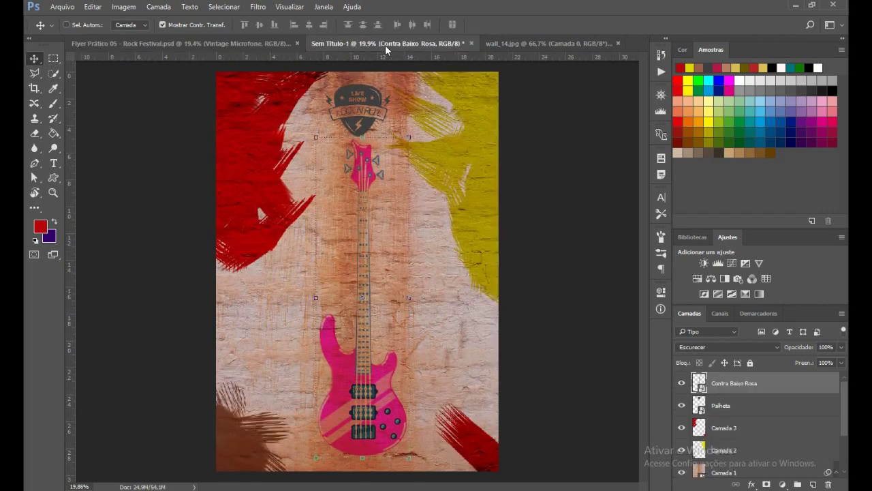
pyautogui.hotkey('alt', 'Tab')
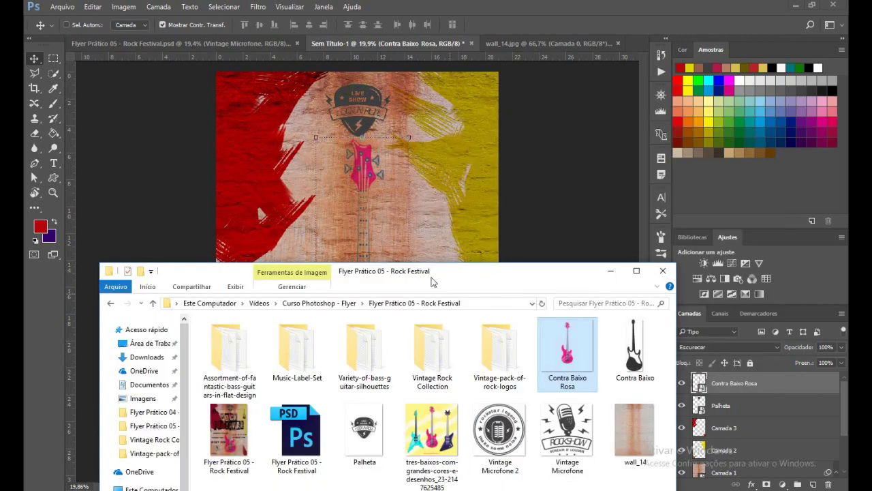
# - Drag Vintage Microfone onto the flyer, shrinking, tilting and moving it to the lower left
pyautogui.click(569, 439)
pyautogui.moveTo(570, 439); pyautogui.dragTo(265, 242)
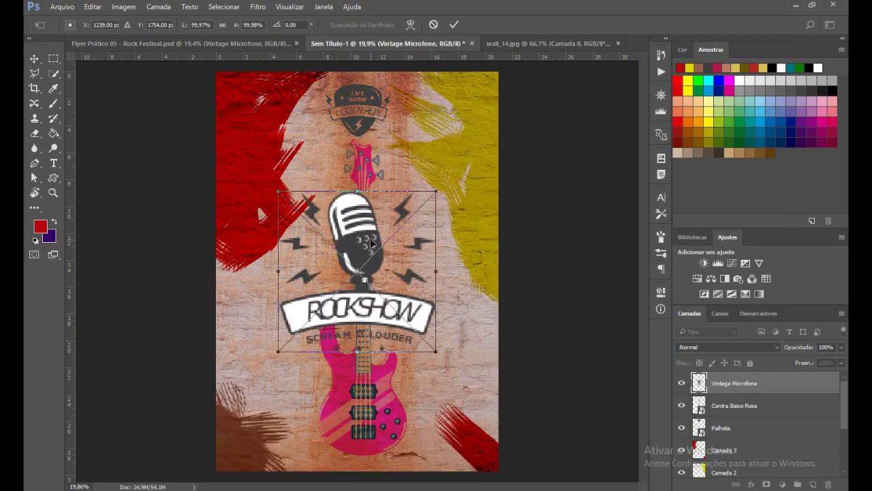
pyautogui.moveTo(373, 244); pyautogui.dragTo(294, 365)
pyautogui.moveTo(358, 321); pyautogui.dragTo(311, 360)
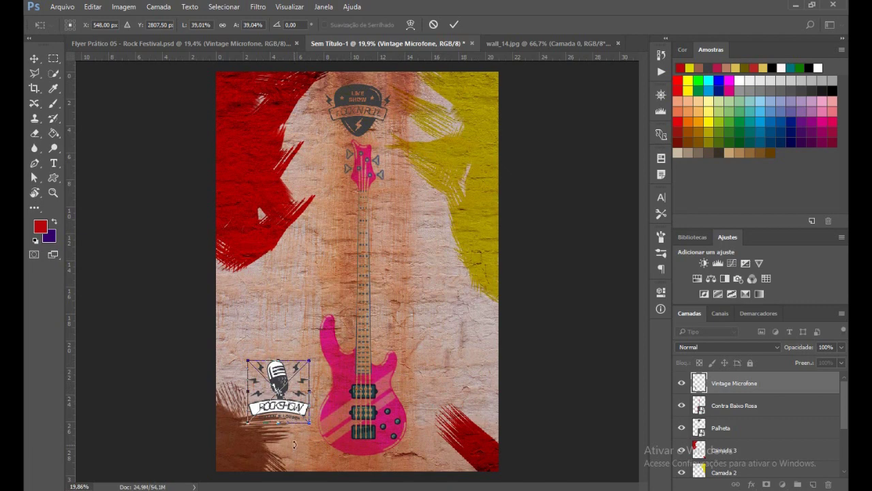
pyautogui.moveTo(314, 431); pyautogui.dragTo(327, 416)
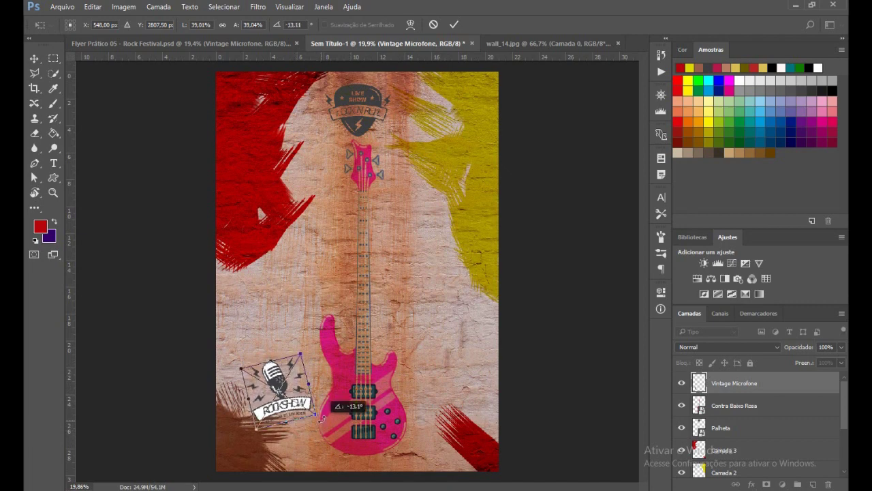
pyautogui.moveTo(272, 383)
pyautogui.mouseDown()
pyautogui.moveTo(263, 411)
pyautogui.moveTo(256, 396)
pyautogui.moveTo(267, 398)
pyautogui.mouseUp()
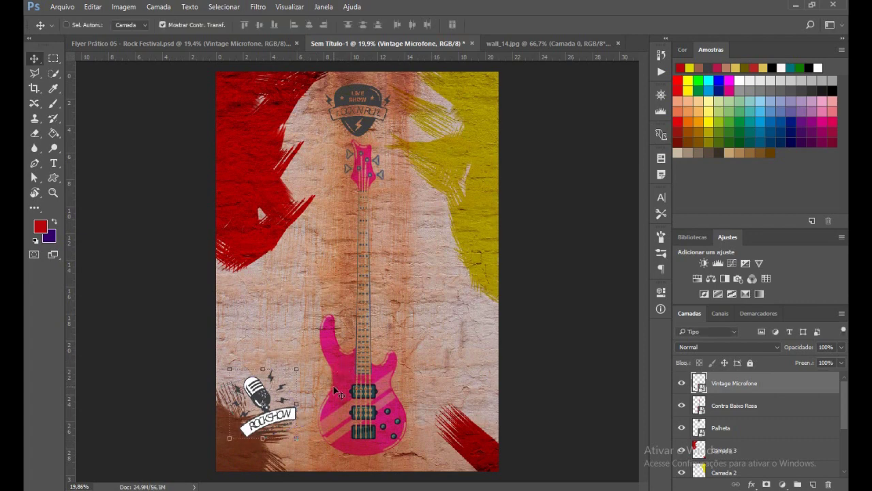
# - Compare with the finished flyer, then refine the badge to about 31% and −20° tilt
pyautogui.click(762, 347)
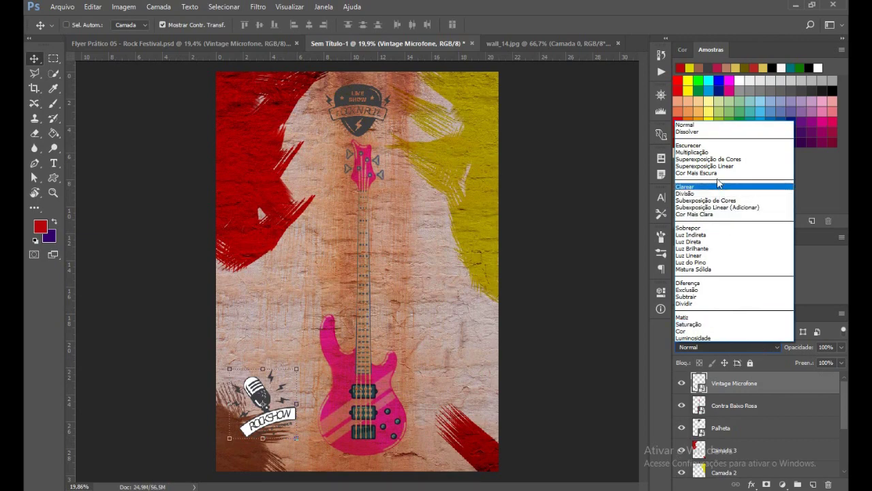
pyautogui.click(207, 42)
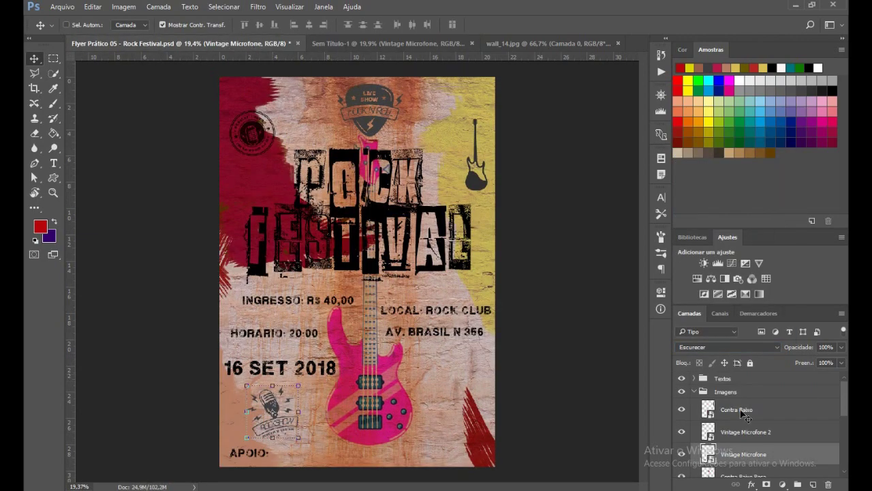
pyautogui.click(381, 43)
pyautogui.moveTo(297, 368); pyautogui.dragTo(291, 369)
pyautogui.moveTo(273, 398); pyautogui.dragTo(266, 407)
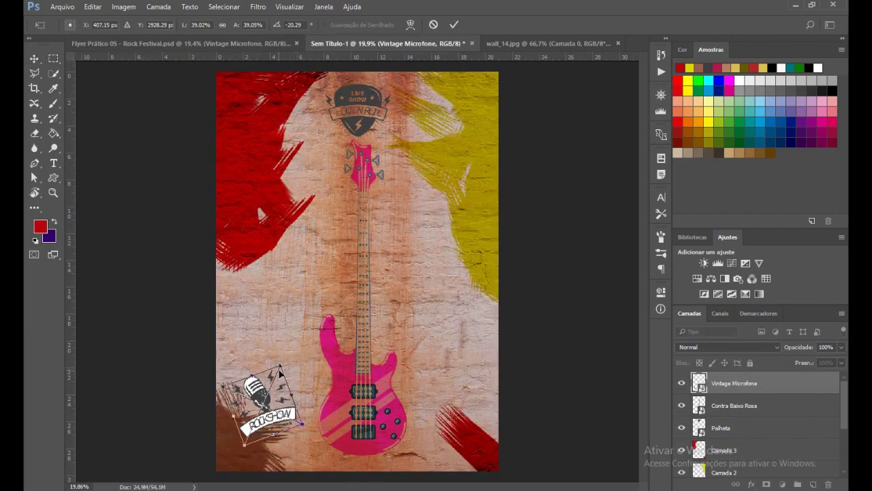
pyautogui.moveTo(281, 369); pyautogui.dragTo(276, 376)
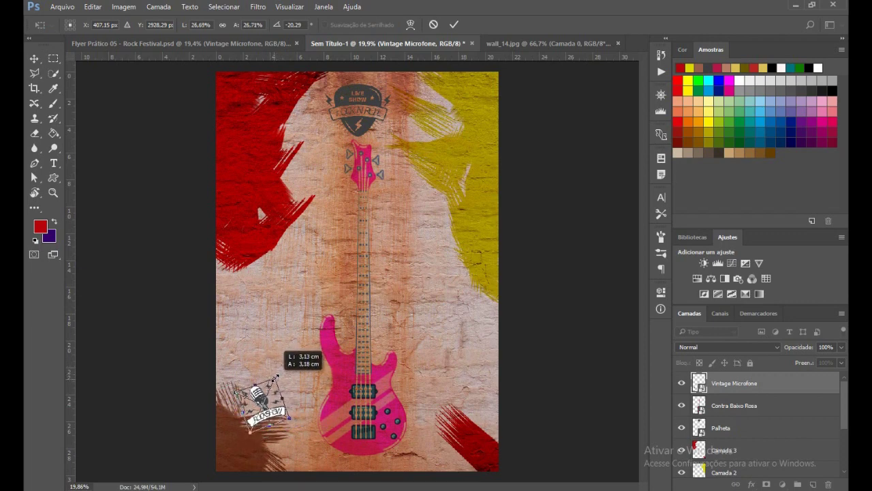
pyautogui.moveTo(276, 376); pyautogui.dragTo(280, 372)
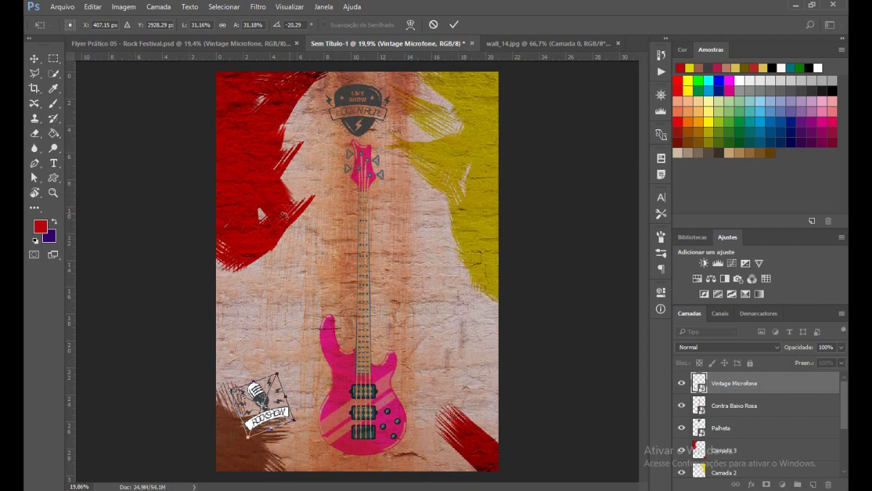
pyautogui.press('Return')
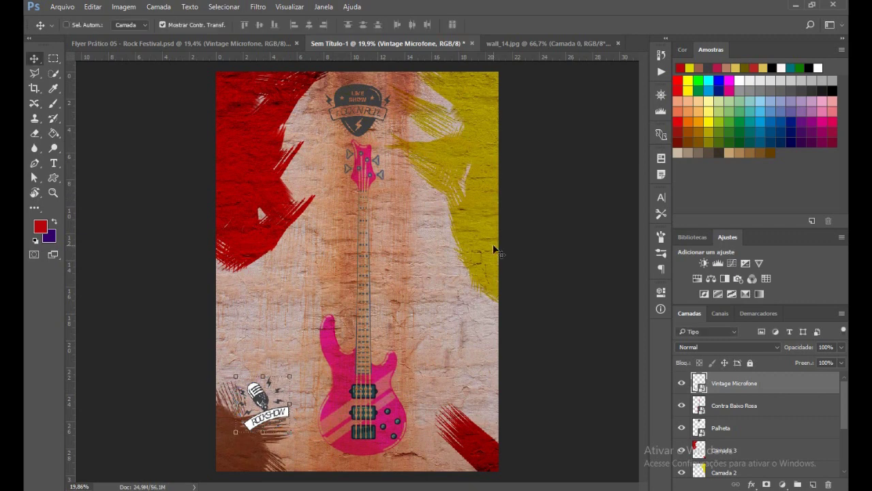
# - Set the microphone badge's blend mode to Escurecer (Darken)
pyautogui.click(765, 349)
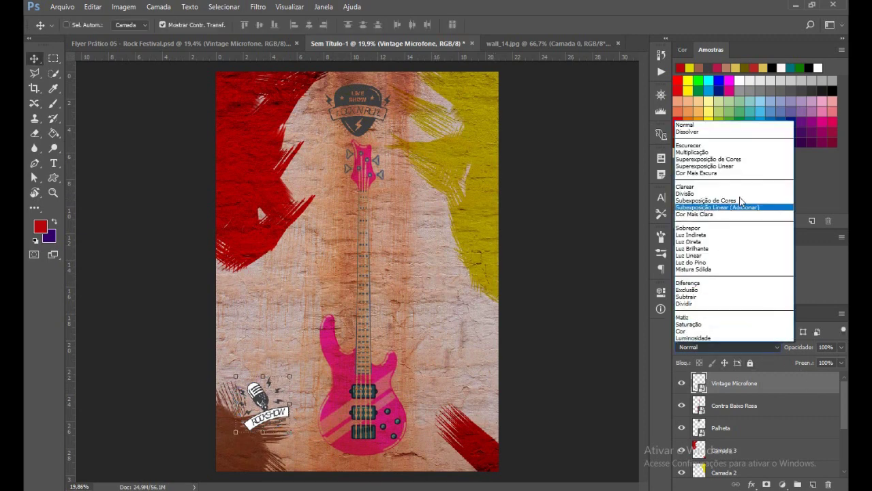
pyautogui.click(715, 149)
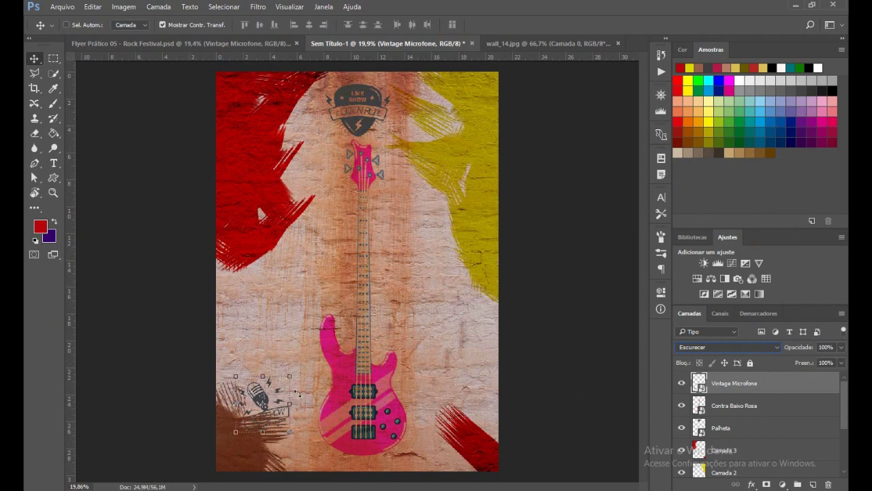
pyautogui.hotkey('ctrl', 'z')
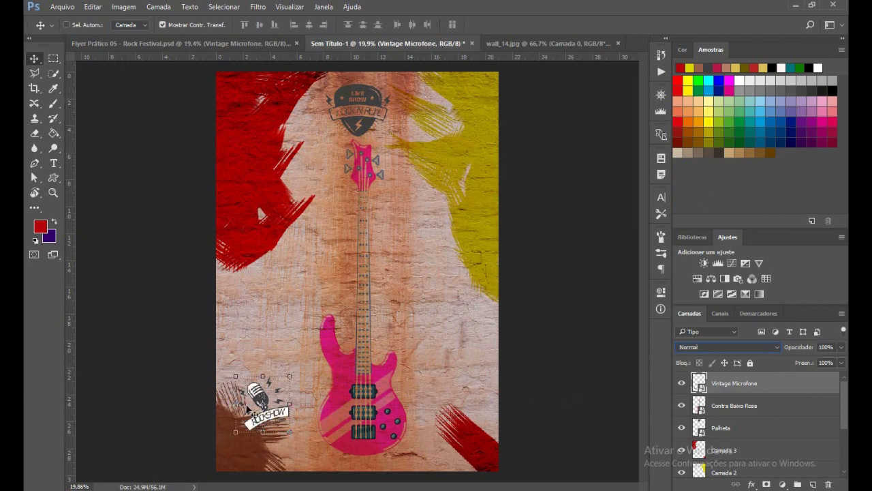
pyautogui.hotkey('shift', '+')
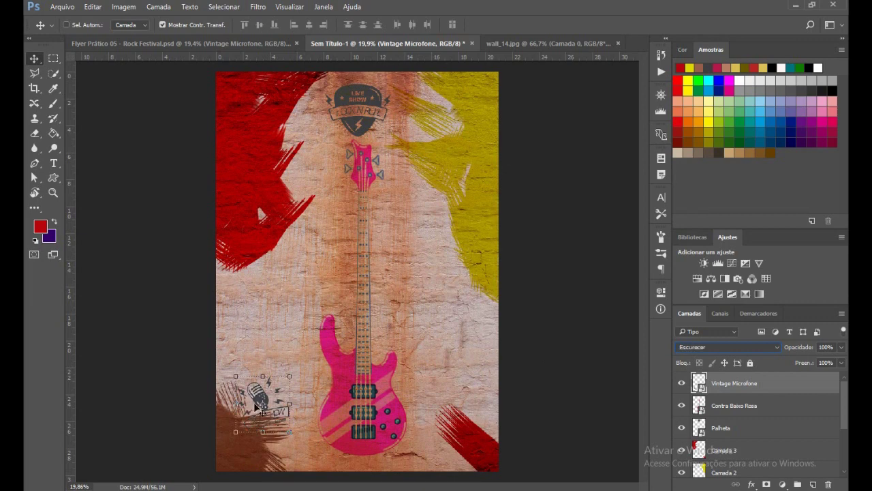
pyautogui.hotkey('alt', 'shift', 'n')
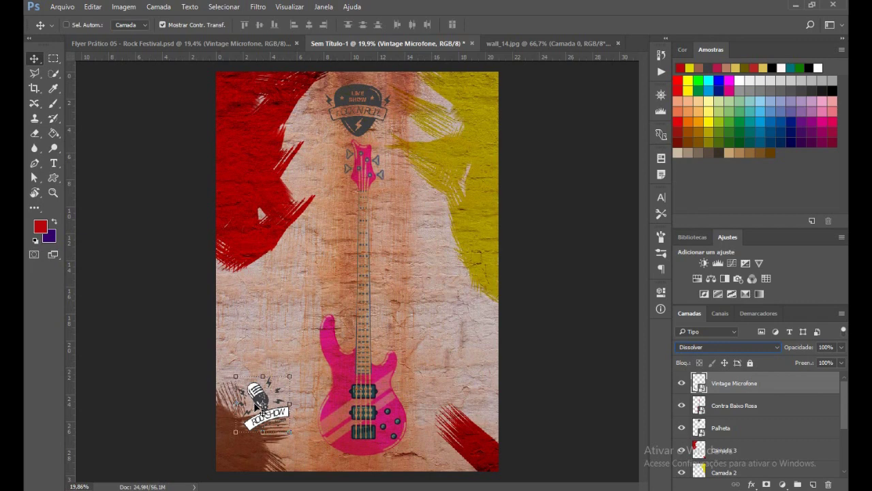
pyautogui.hotkey('shift', '+')
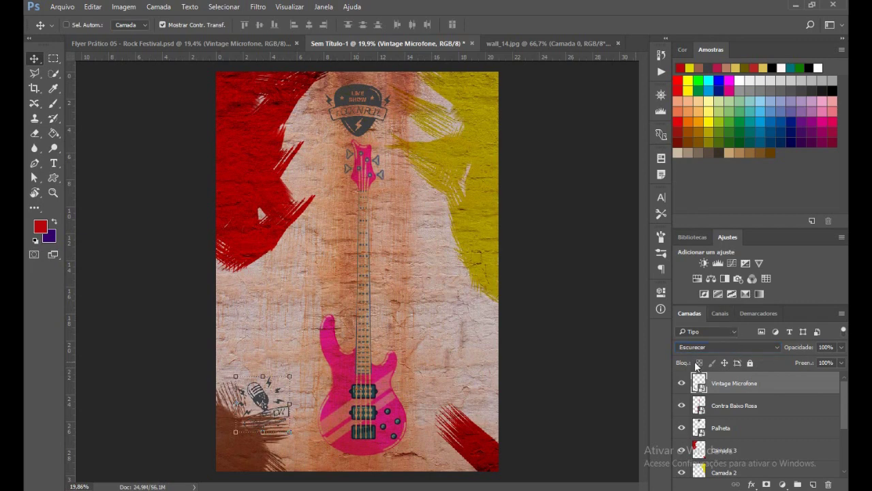
# - Nudge the microphone badge slightly up and to the right
pyautogui.click(268, 398)
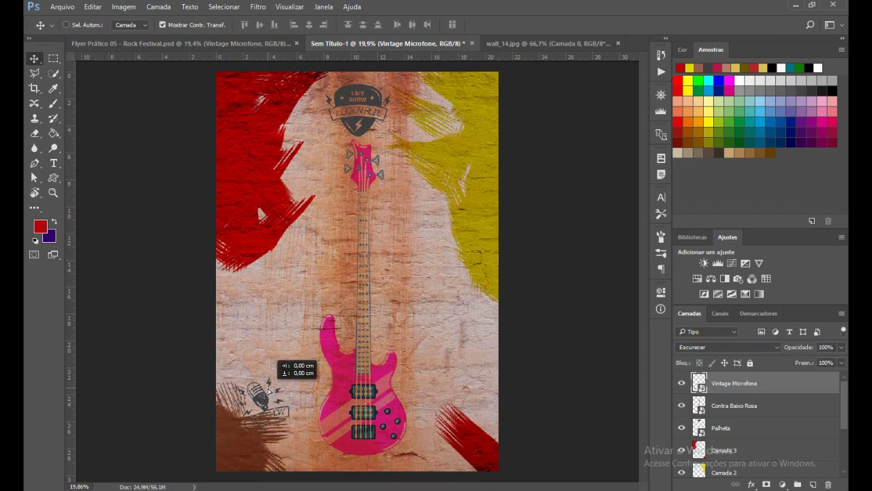
pyautogui.moveTo(264, 400); pyautogui.dragTo(263, 390)
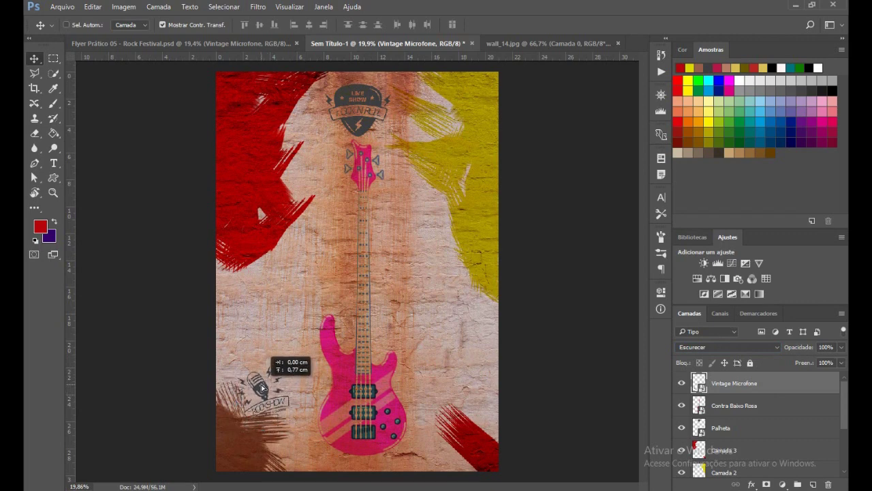
pyautogui.hotkey('shift', 'Right')
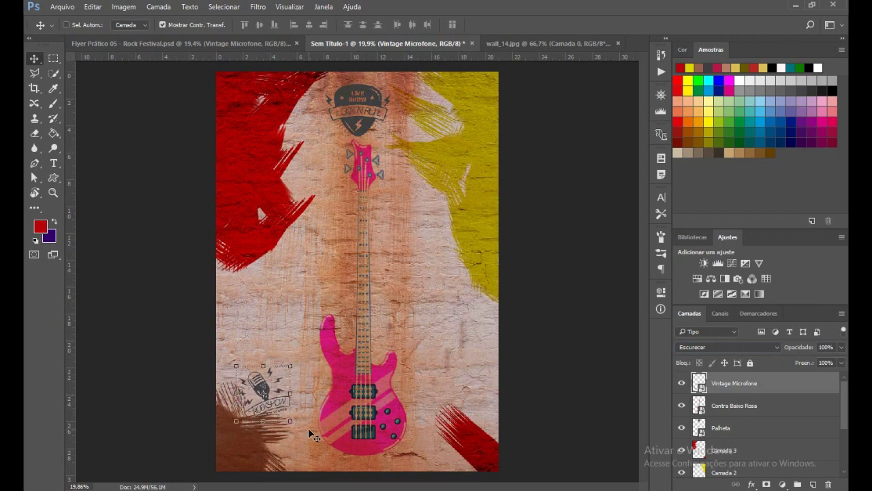
pyautogui.press('Right')
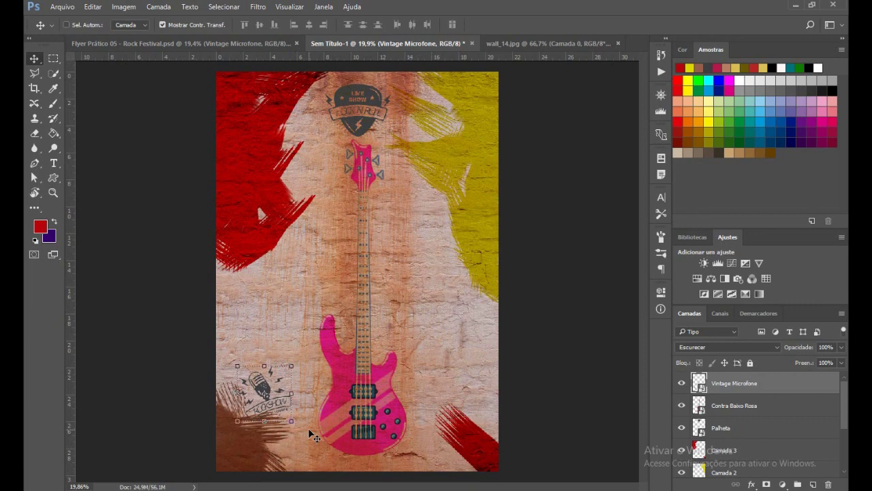
pyautogui.press('a')
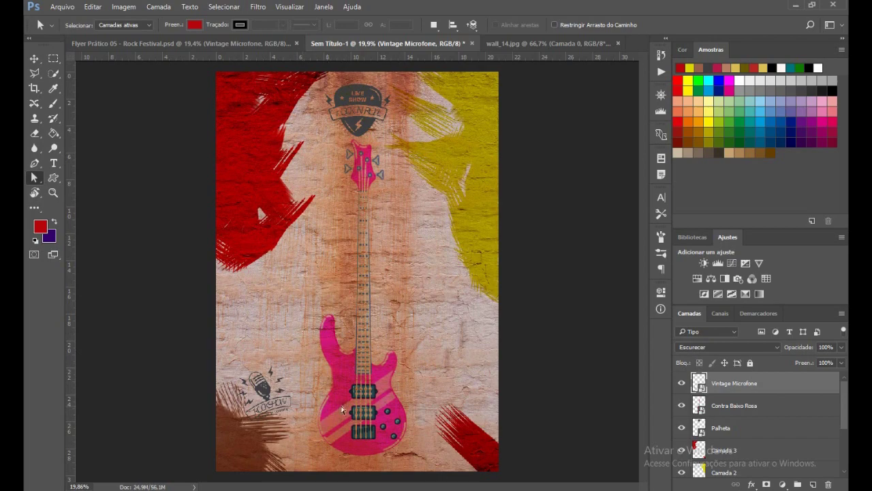
# - Bring Vintage Microfone 2 into the flyer, scaled to about 31% and tilted about −20°
pyautogui.click(204, 42)
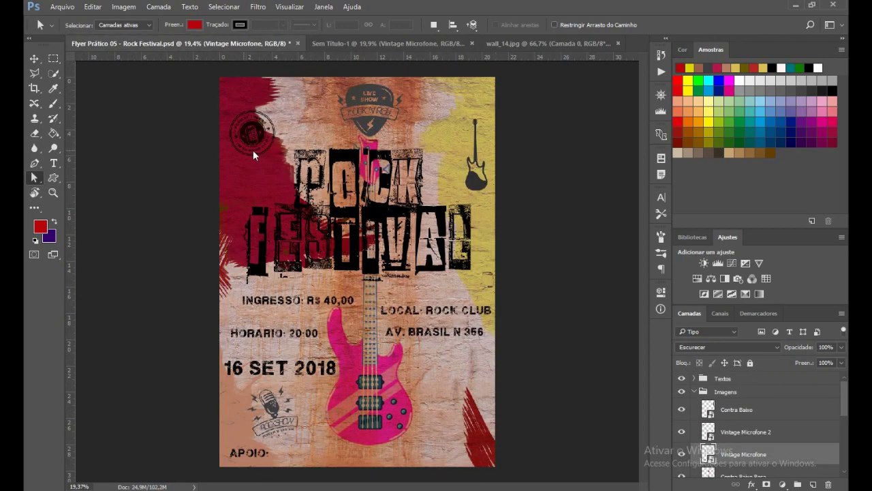
pyautogui.click(387, 43)
pyautogui.hotkey('alt', 'Tab')
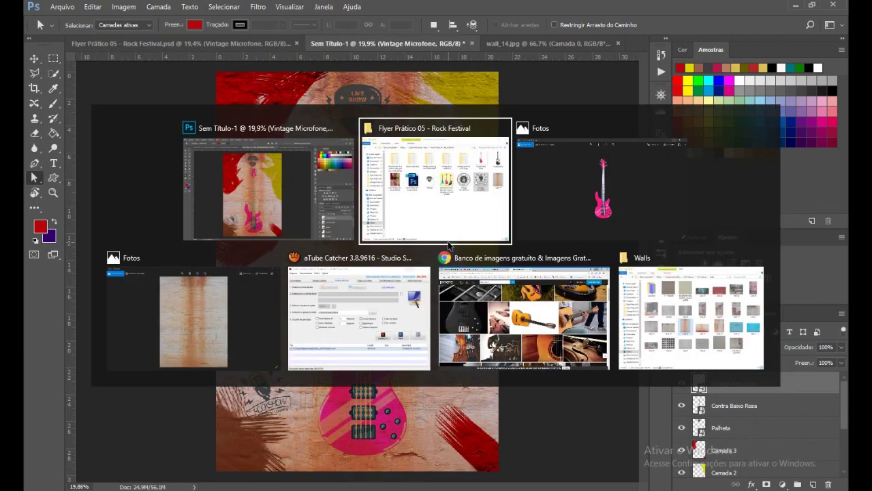
pyautogui.moveTo(526, 447)
pyautogui.mouseDown()
pyautogui.moveTo(266, 148)
pyautogui.moveTo(283, 159)
pyautogui.mouseUp()
pyautogui.moveTo(438, 193)
pyautogui.mouseDown()
pyautogui.moveTo(383, 247)
pyautogui.moveTo(267, 103)
pyautogui.mouseUp()
pyautogui.moveTo(297, 145); pyautogui.dragTo(308, 135)
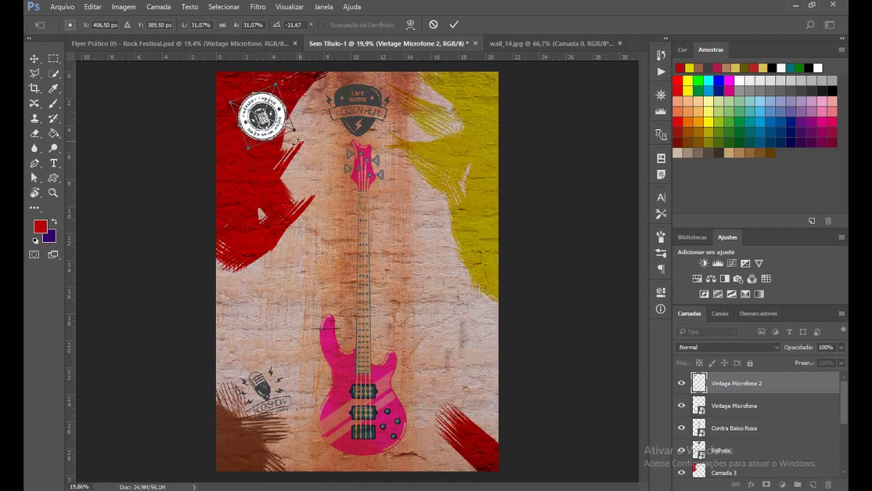
# - Arrow-key the Vintage Microfone 2 stamp down-left over the red stroke and commit it
pyautogui.hotkey('shift', 'Down')
pyautogui.hotkey('shift', 'Down')
pyautogui.hotkey('shift', 'Down')
pyautogui.hotkey('shift', 'Down')
pyautogui.hotkey('shift', 'Down')
pyautogui.hotkey('shift', 'Down')
pyautogui.hotkey('shift', 'Down')
pyautogui.hotkey('shift', 'Left')
pyautogui.hotkey('shift', 'Down')
pyautogui.hotkey('shift', 'Left')
pyautogui.press('Left')
pyautogui.press('Left')
pyautogui.press('Left')
pyautogui.hotkey('shift', 'Down')
pyautogui.hotkey('shift', 'Left')
pyautogui.press('Left')
pyautogui.press('Left')
pyautogui.press('Left')
pyautogui.hotkey('shift', 'Down')
pyautogui.hotkey('shift', 'Down')
pyautogui.hotkey('shift', 'Down')
pyautogui.press('Down')
pyautogui.press('Down')
pyautogui.press('Down')
pyautogui.hotkey('shift', 'Down')
pyautogui.press('Down')
pyautogui.press('Down')
pyautogui.press('Down')
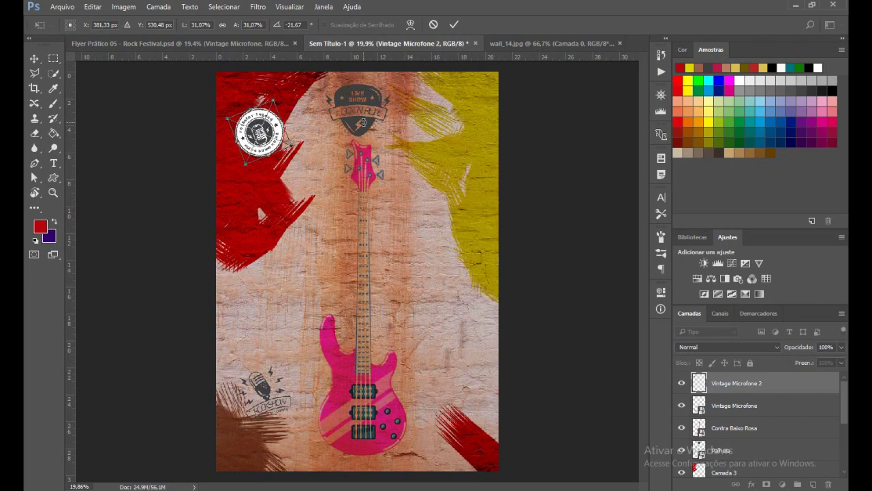
pyautogui.press('Return')
pyautogui.press('a')
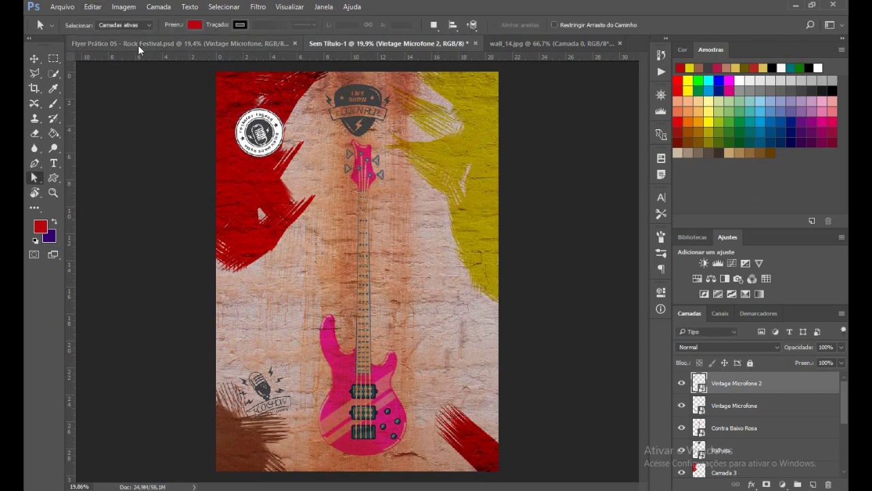
# - Check the reference stamp's blend mode, then set Vintage Microfone 2 to Multiplicação (Multiply)
pyautogui.click(180, 43)
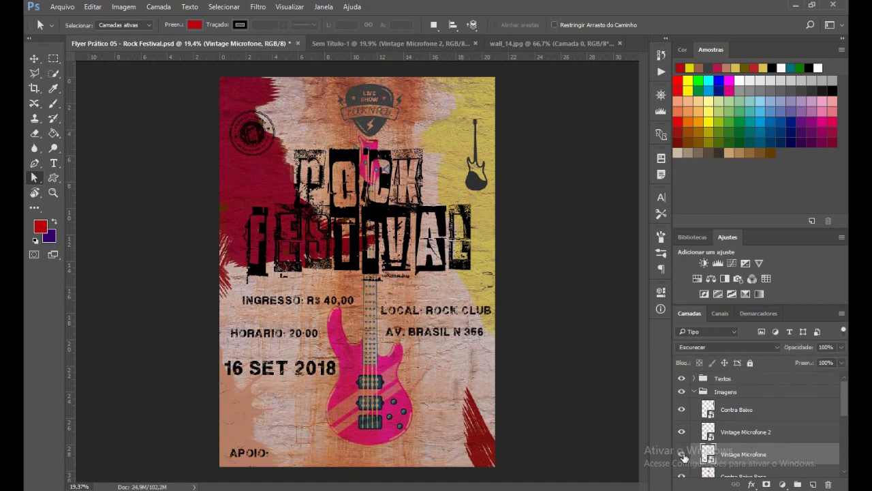
pyautogui.click(734, 433)
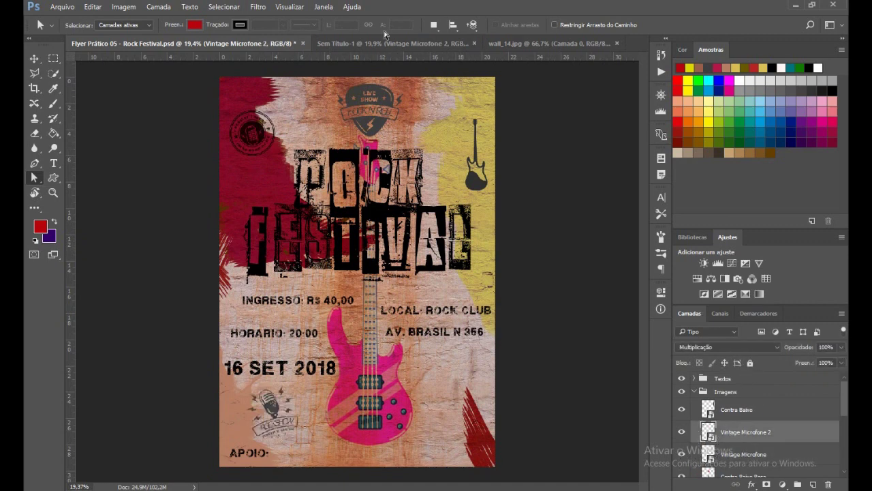
pyautogui.click(388, 43)
pyautogui.click(748, 347)
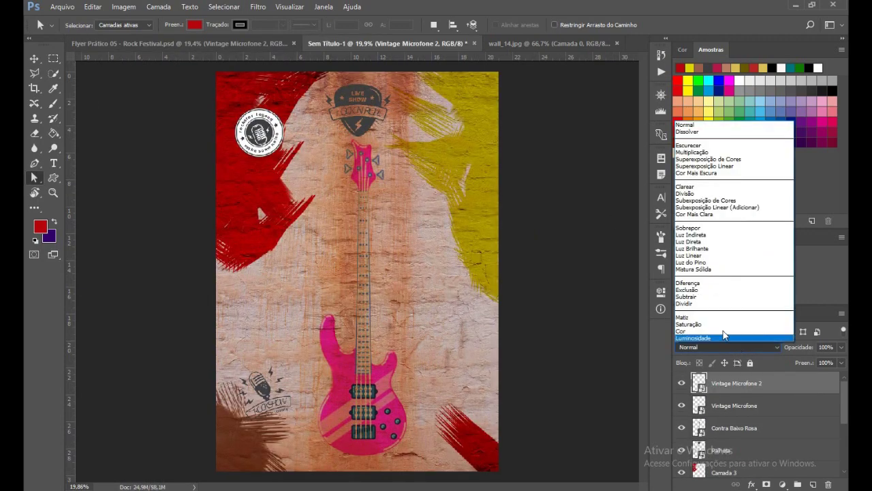
pyautogui.click(723, 151)
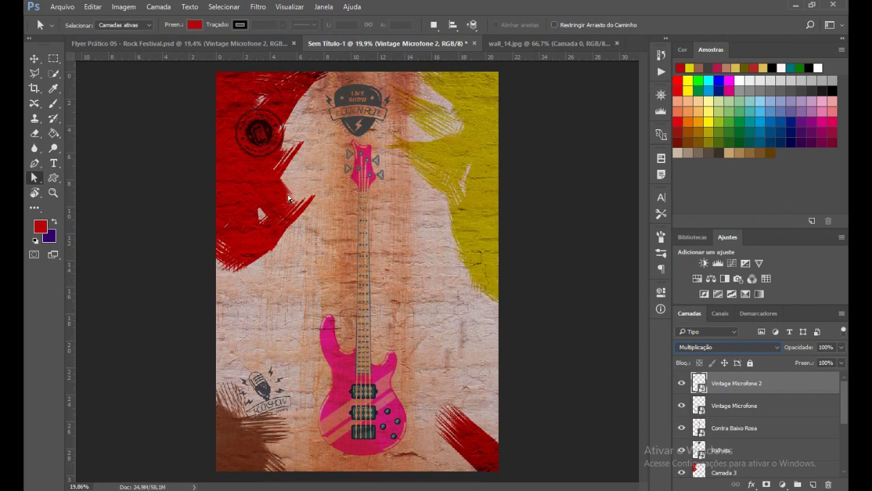
pyautogui.hotkey('alt', 'Tab')
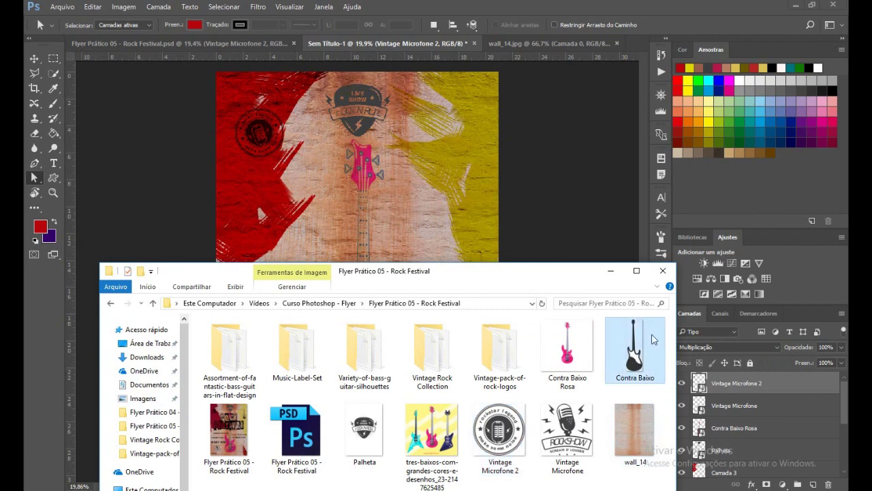
# - Add Contra Baixo scaled to about 28% on the yellow stroke at upper right
pyautogui.moveTo(634, 359); pyautogui.dragTo(572, 243)
pyautogui.moveTo(470, 181); pyautogui.dragTo(470, 182)
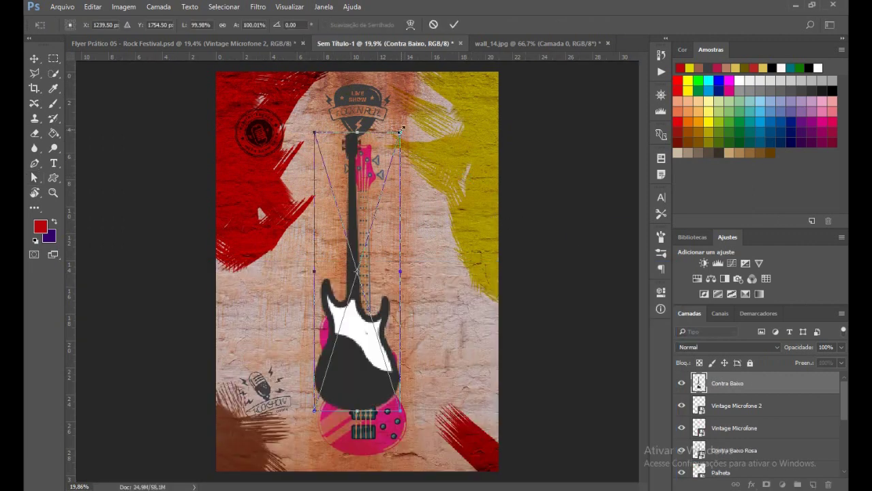
pyautogui.moveTo(401, 127); pyautogui.dragTo(377, 204)
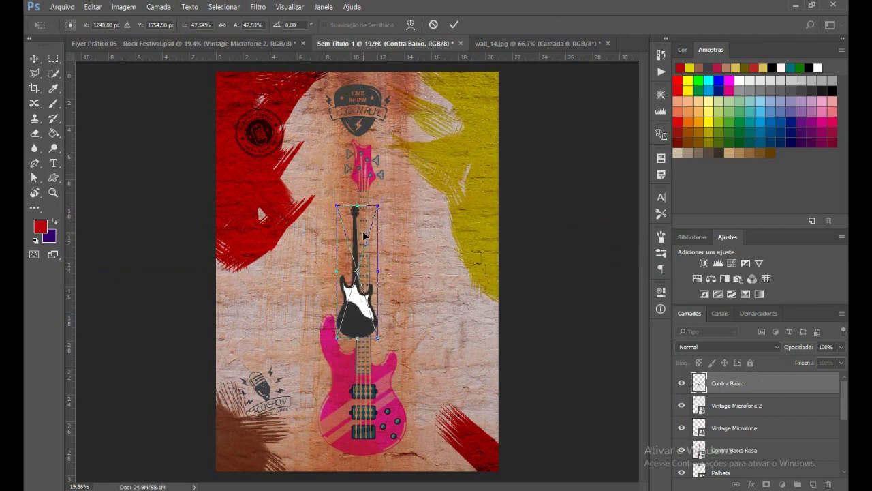
pyautogui.moveTo(365, 235); pyautogui.dragTo(471, 149)
pyautogui.moveTo(484, 118); pyautogui.dragTo(473, 133)
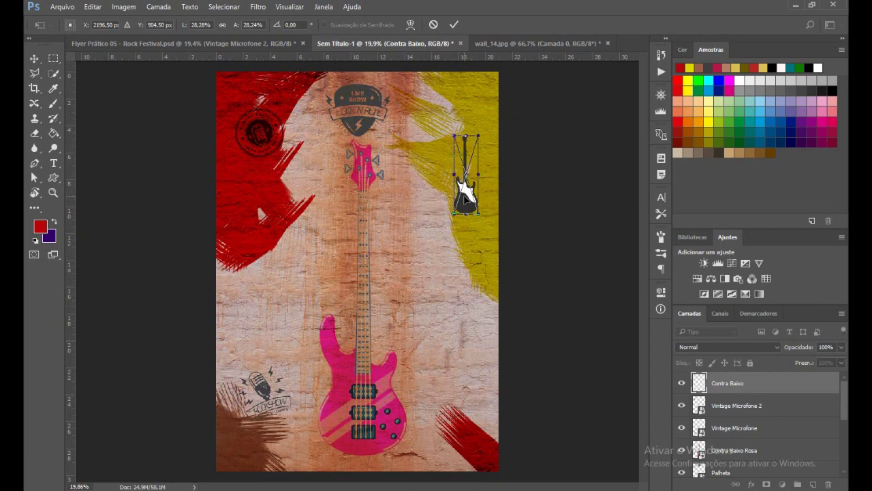
pyautogui.moveTo(464, 198); pyautogui.dragTo(468, 201)
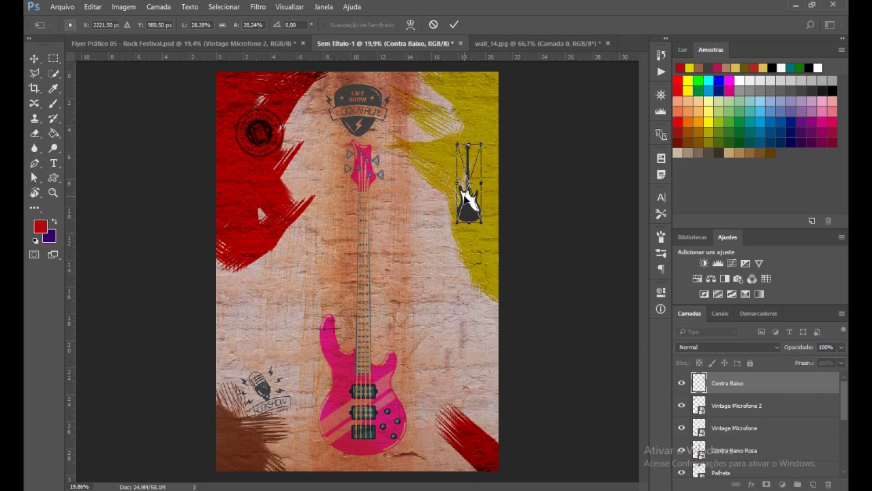
pyautogui.moveTo(467, 201); pyautogui.dragTo(472, 198)
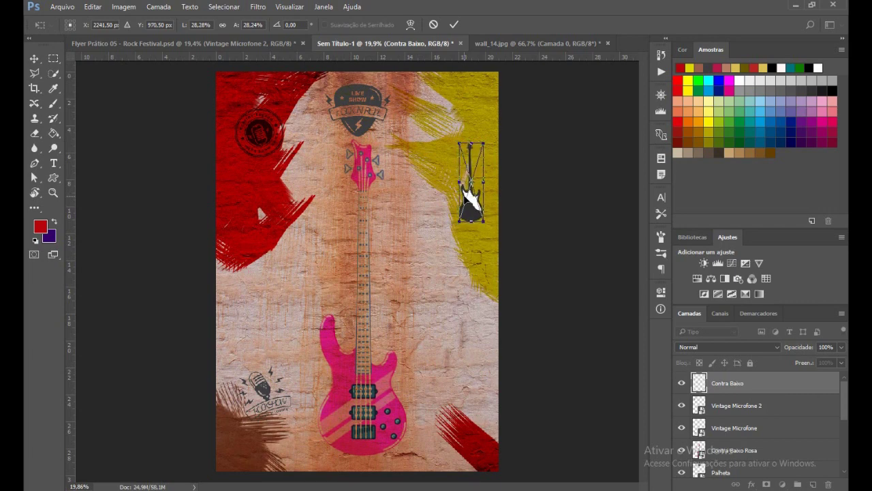
pyautogui.moveTo(472, 198); pyautogui.dragTo(472, 197)
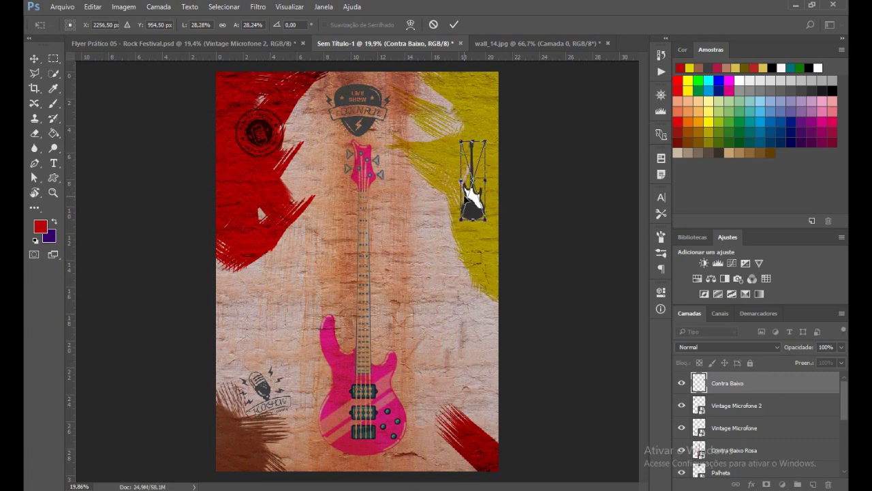
pyautogui.press('Return')
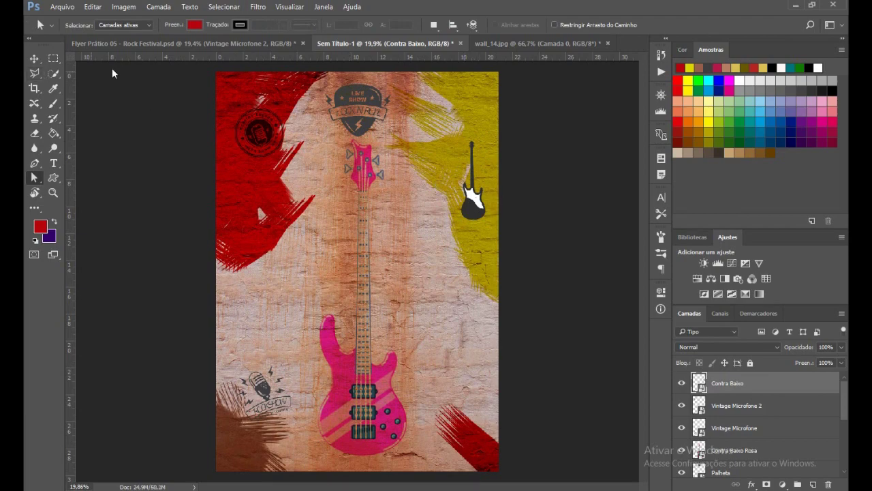
# - Check the reference flyer's blend mode, then set Contra Baixo to Escurecer after trying Multiplicação
pyautogui.click(150, 43)
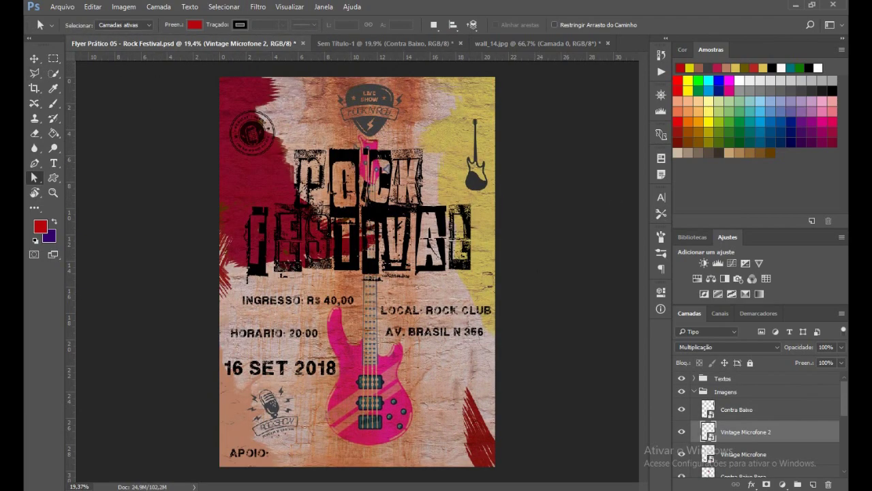
pyautogui.click(758, 412)
pyautogui.click(364, 43)
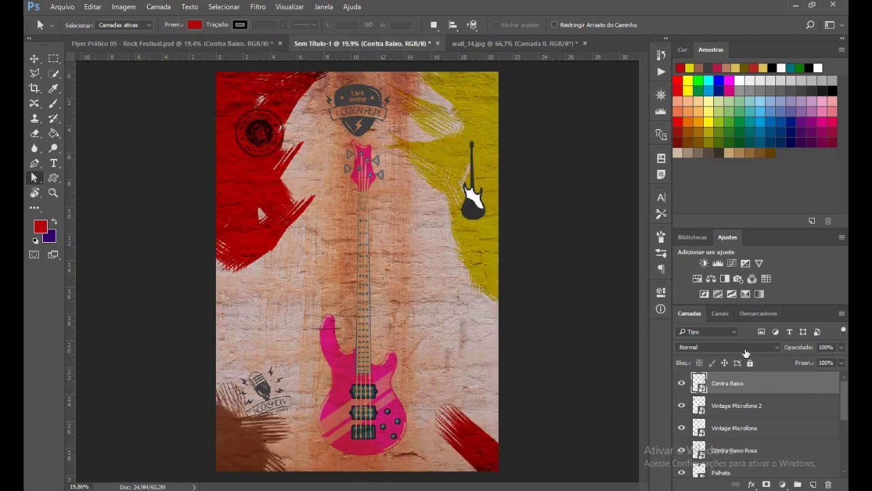
pyautogui.click(746, 351)
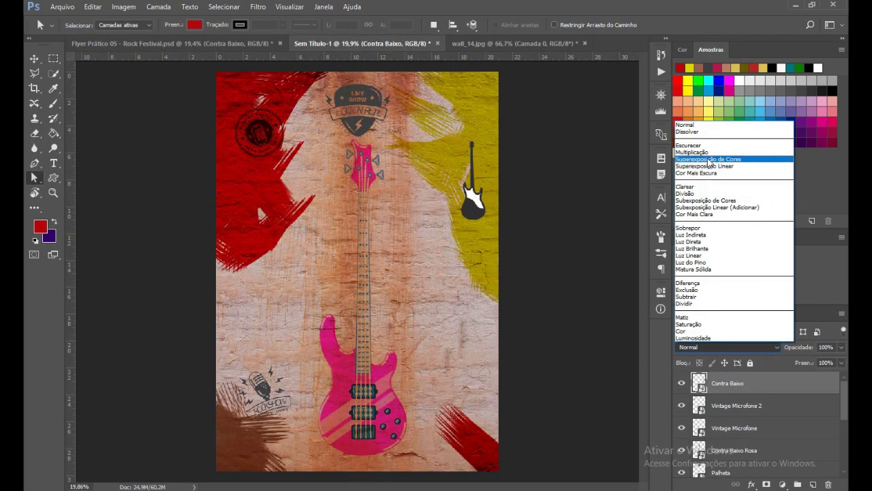
pyautogui.click(708, 161)
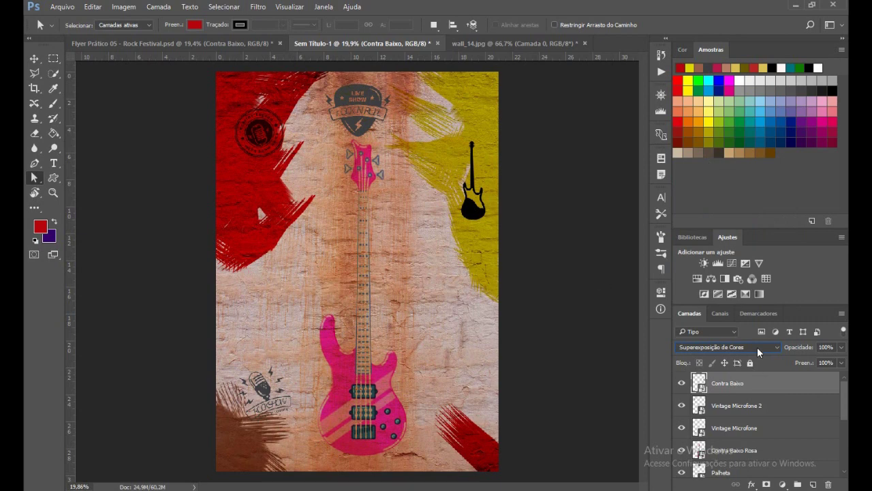
pyautogui.click(757, 347)
pyautogui.click(711, 152)
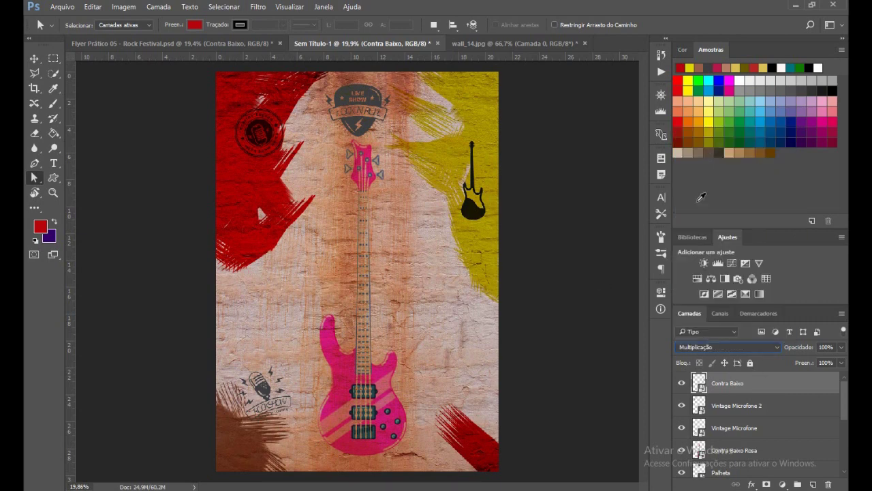
pyautogui.click(758, 347)
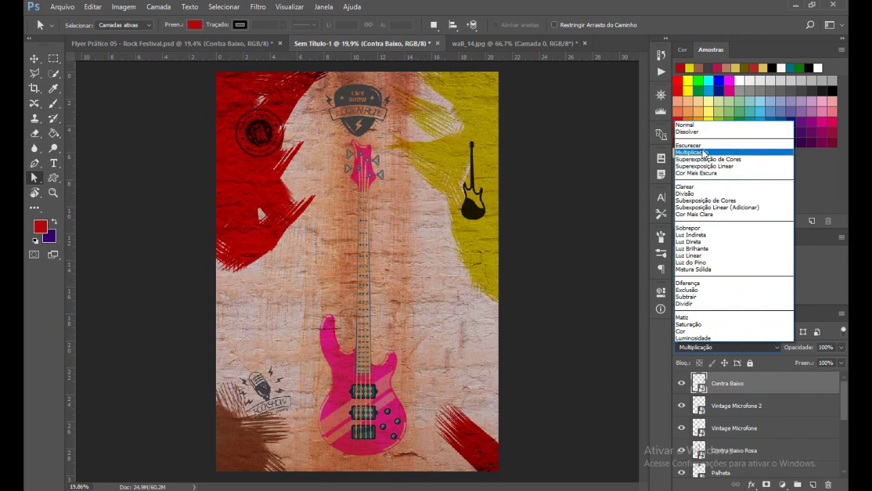
pyautogui.click(700, 146)
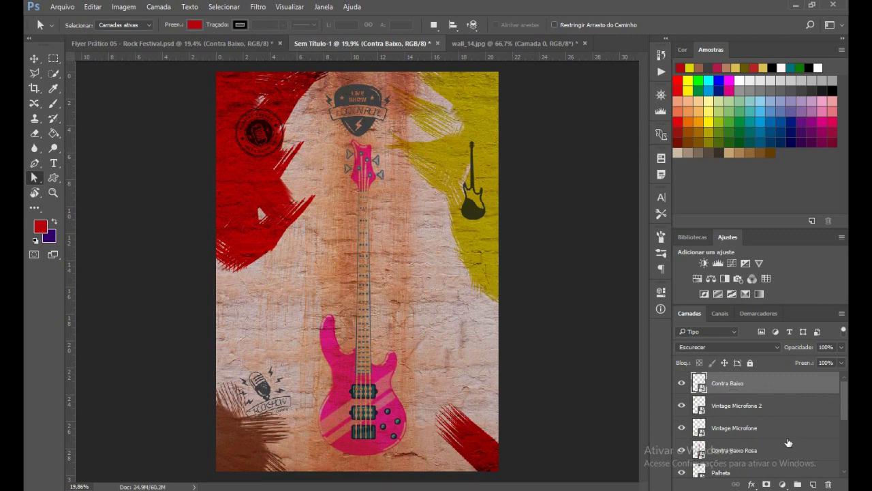
# - Select all layers from Contra Baixo down to the wall layer Camada 1
pyautogui.scroll(-2, 785, 442)
pyautogui.scroll(-2, 785, 443)
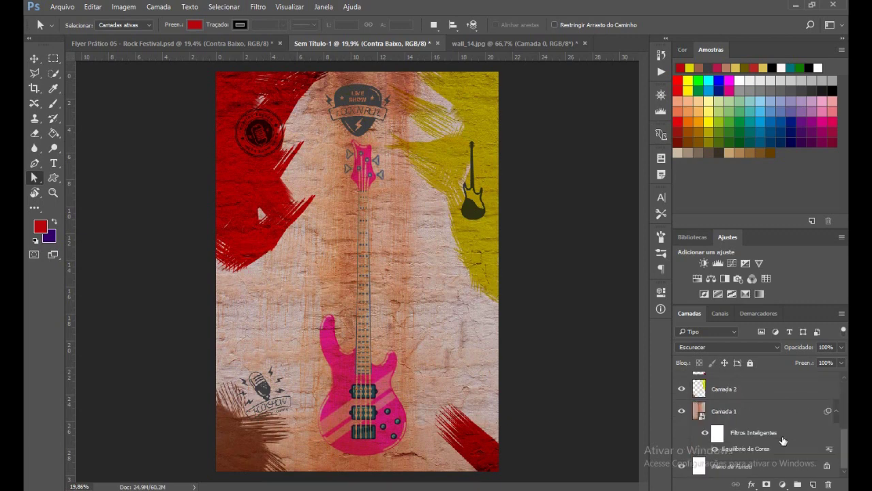
pyautogui.keyDown('shift'); pyautogui.click(728, 412); pyautogui.keyUp('shift')
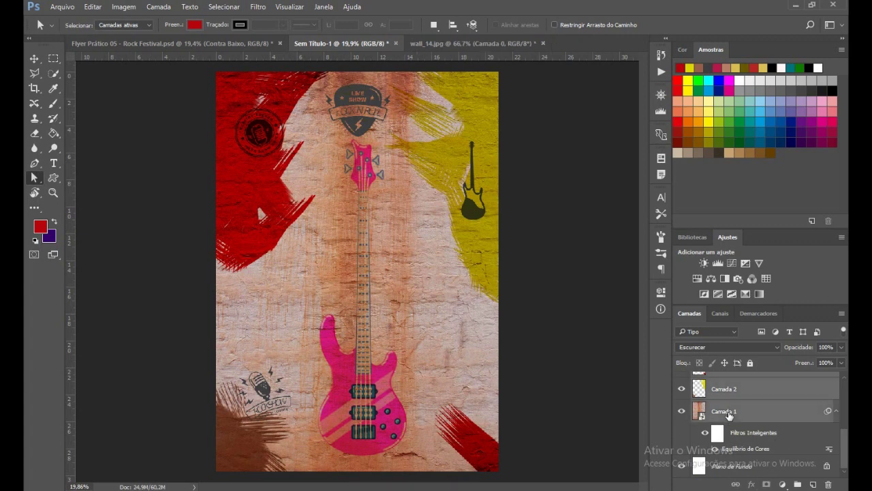
pyautogui.scroll(3, 757, 431)
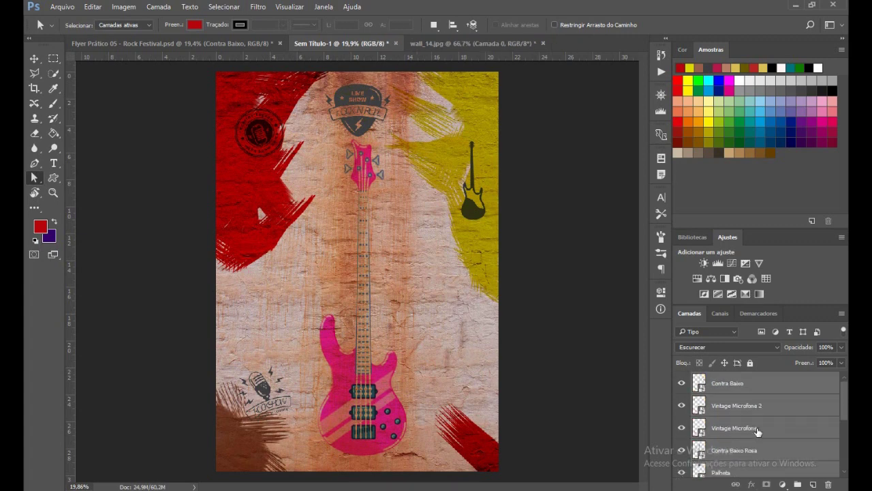
pyautogui.scroll(-5, 757, 430)
pyautogui.scroll(2, 766, 448)
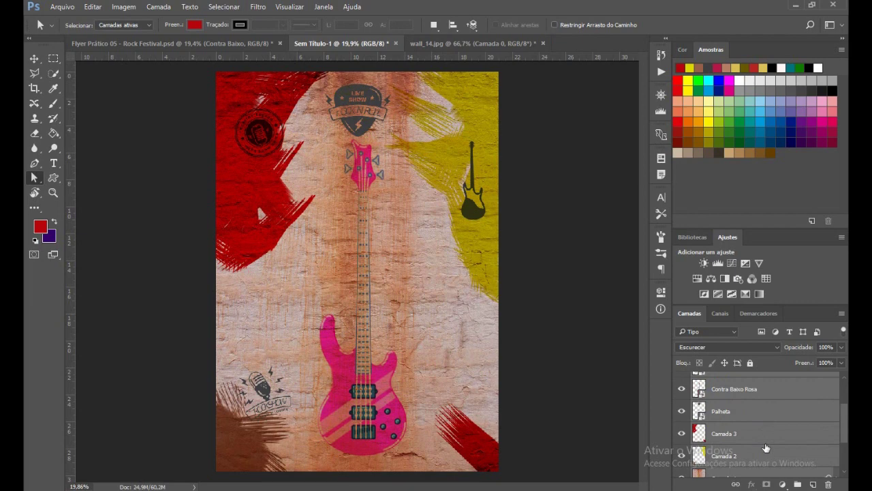
# - Group the selected layers into a group named Imagens and expand it
pyautogui.hotkey('ctrl', 'g')
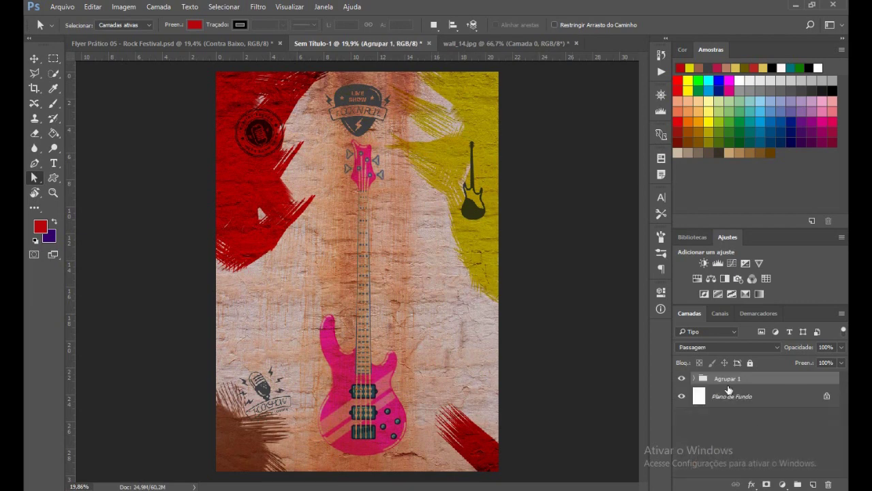
pyautogui.doubleClick(728, 379)
pyautogui.write('Imagens')
pyautogui.press('Return')
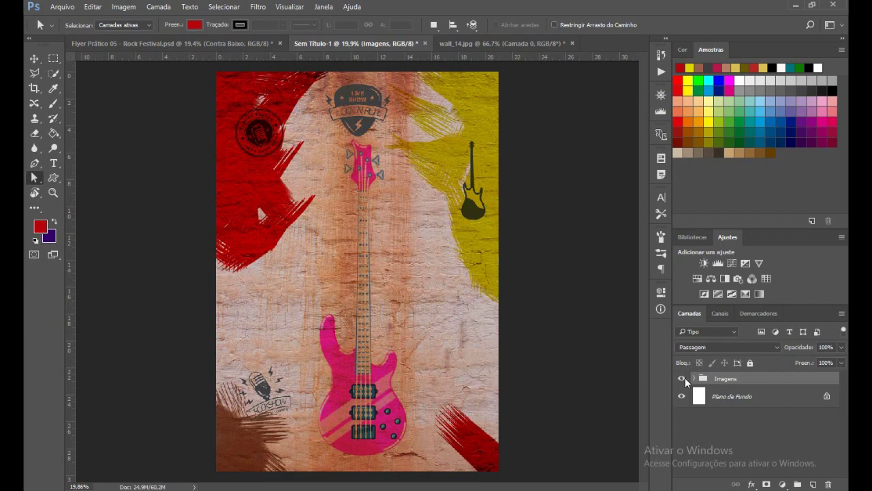
pyautogui.click(695, 379)
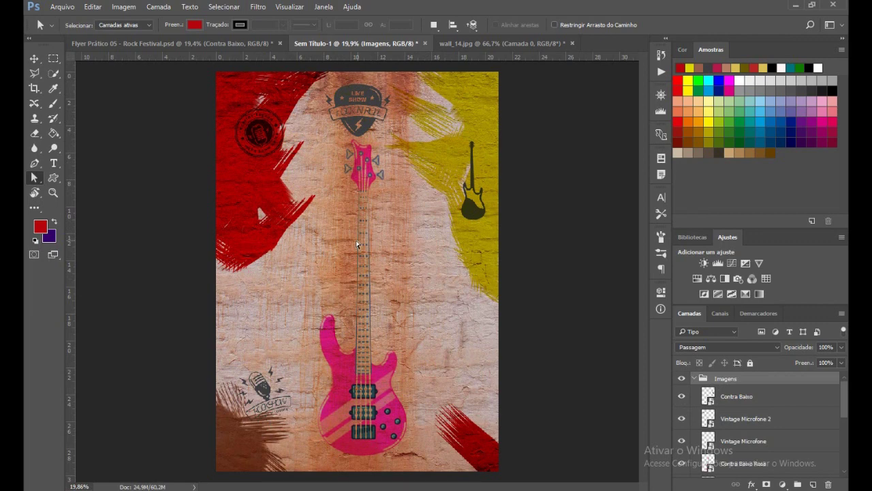
# - Select Contra Baixo Rosa and both microphone layers and group them
pyautogui.scroll(-1, 809, 407)
pyautogui.scroll(1, 806, 408)
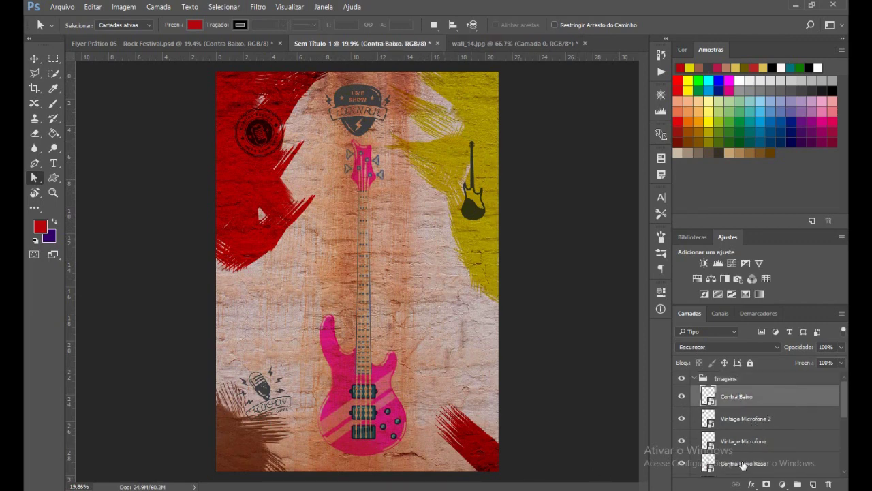
pyautogui.keyDown('ctrl'); pyautogui.click(743, 466); pyautogui.keyUp('ctrl')
pyautogui.keyDown('ctrl'); pyautogui.click(745, 446); pyautogui.keyUp('ctrl')
pyautogui.keyDown('ctrl'); pyautogui.click(743, 418); pyautogui.keyUp('ctrl')
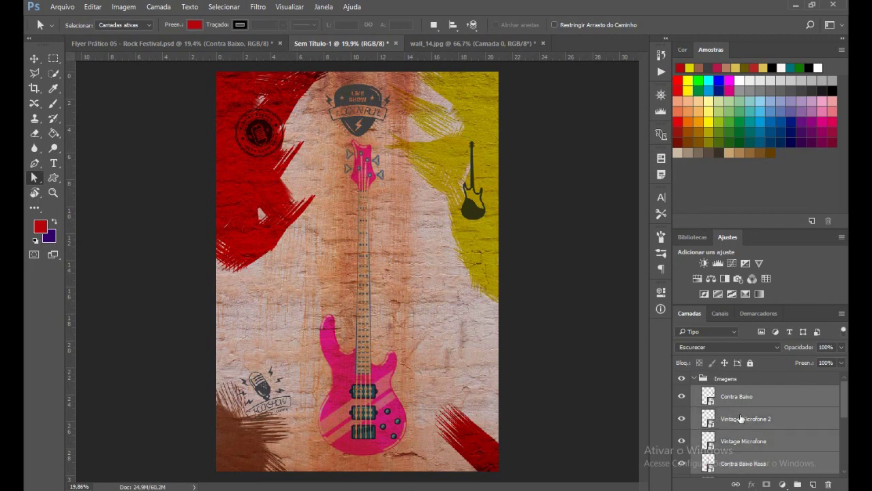
pyautogui.hotkey('ctrl', 'g')
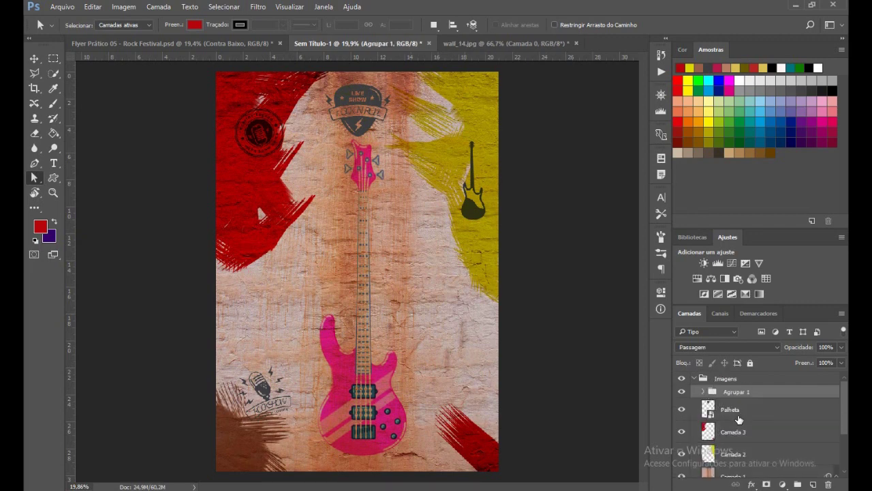
# - Undo that grouping, then regroup the vector image layers into a new group, Agrupar 1
pyautogui.hotkey('ctrl', 'z')
pyautogui.scroll(-1, 736, 422)
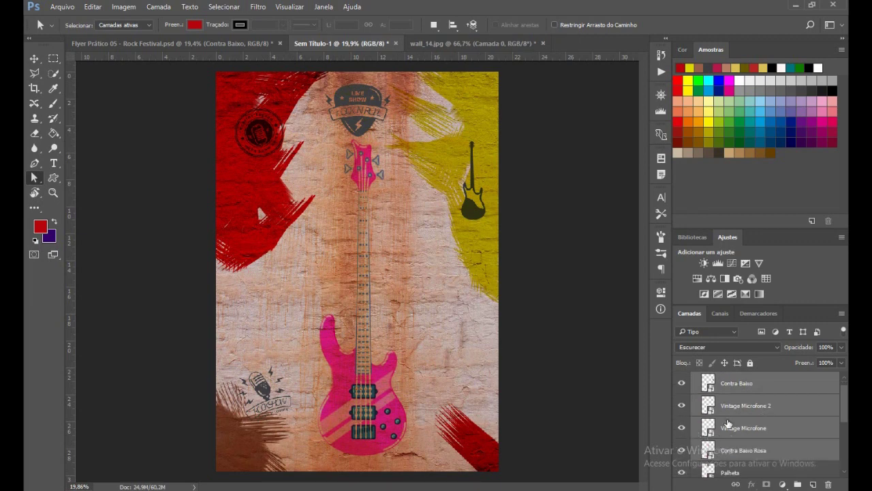
pyautogui.scroll(1, 728, 425)
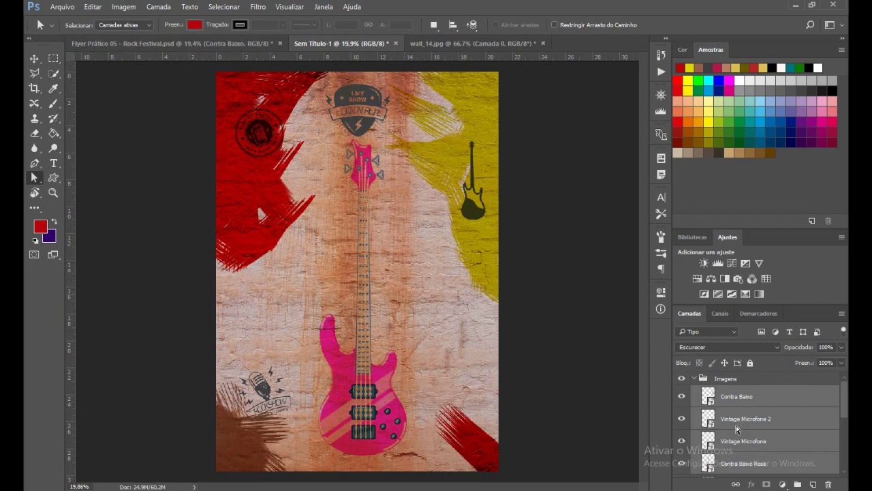
pyautogui.scroll(-1, 779, 452)
pyautogui.scroll(-1, 743, 460)
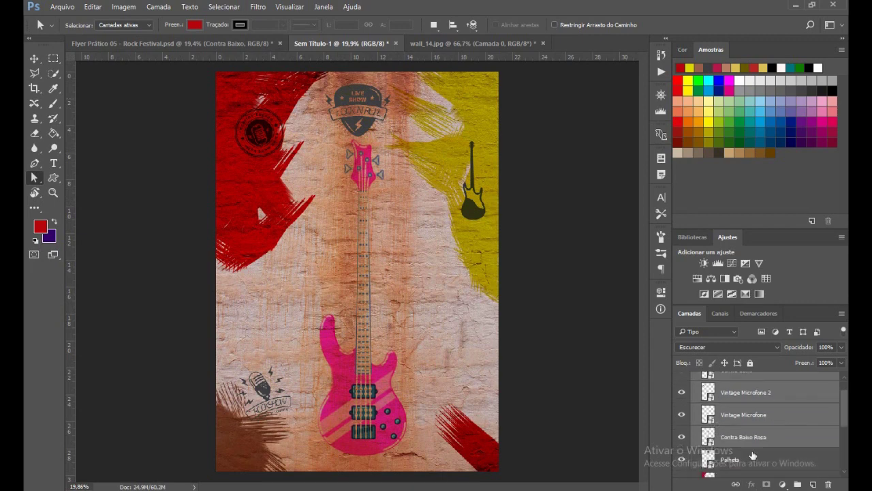
pyautogui.scroll(1, 753, 451)
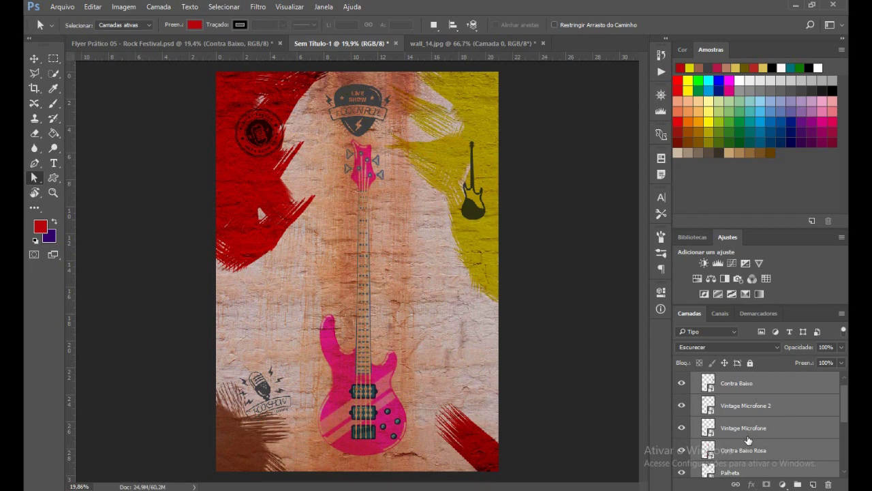
pyautogui.hotkey('ctrl', 'g')
pyautogui.doubleClick(736, 378)
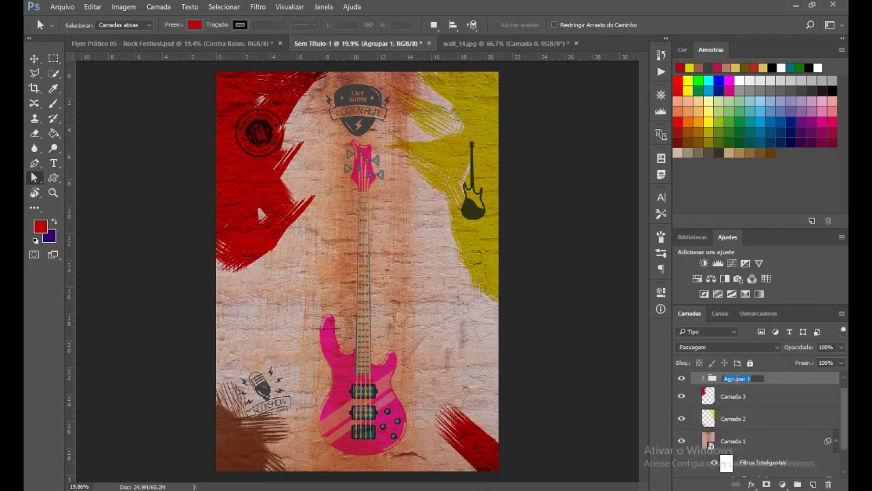
# - Name the new group Imagens Vetores, undoing an accidental Move-tool shift of it
pyautogui.write('Im')
pyautogui.press('BackSpace')
pyautogui.write('ores')
pyautogui.press('Return')
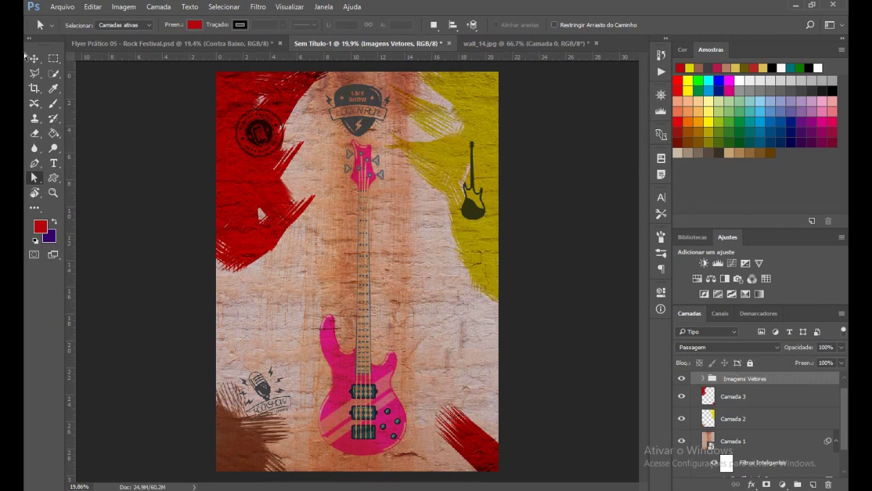
pyautogui.click(34, 58)
pyautogui.moveTo(351, 252)
pyautogui.mouseDown()
pyautogui.moveTo(306, 232)
pyautogui.moveTo(337, 252)
pyautogui.moveTo(402, 232)
pyautogui.moveTo(405, 250)
pyautogui.moveTo(366, 251)
pyautogui.moveTo(378, 247)
pyautogui.mouseUp()
pyautogui.hotkey('ctrl', 'z')
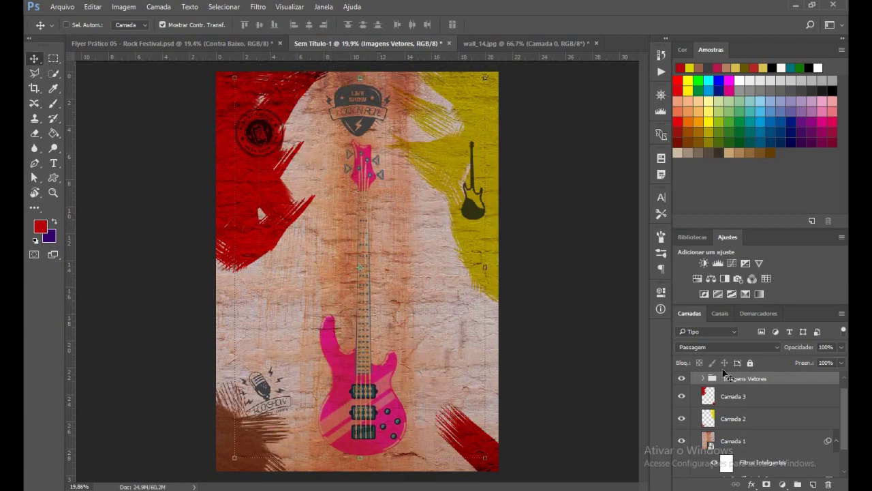
# - Group the wall layers Camada 1–3 into a group named Background inside Imagens
pyautogui.click(749, 396)
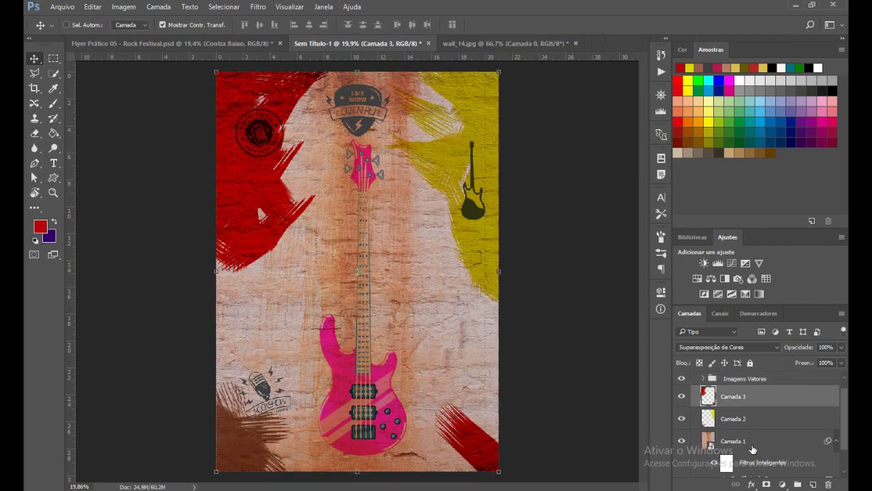
pyautogui.keyDown('shift'); pyautogui.click(753, 447); pyautogui.keyUp('shift')
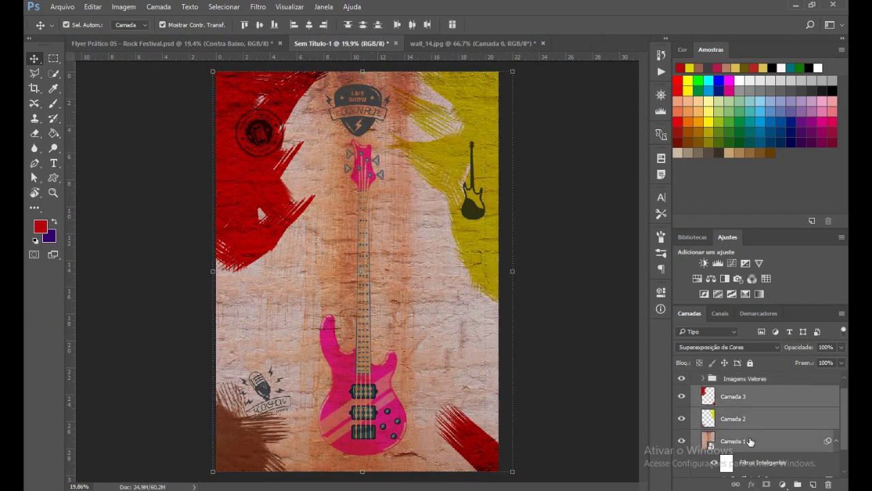
pyautogui.hotkey('ctrl', 'g')
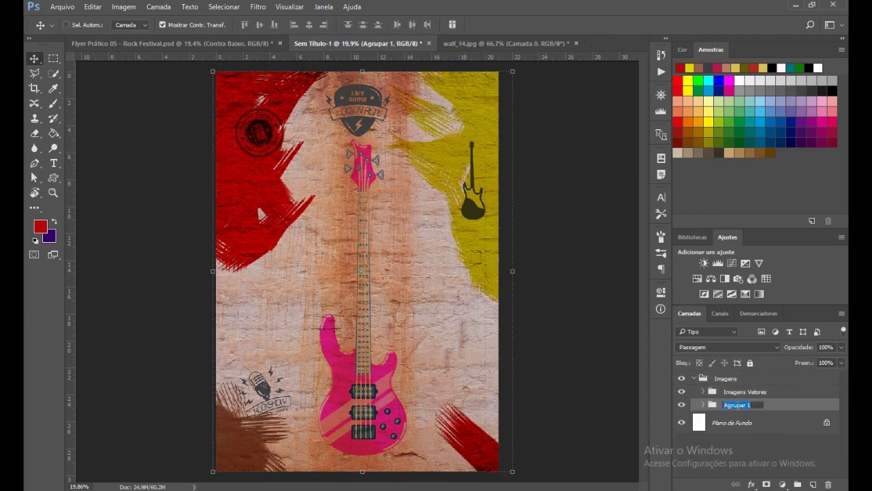
pyautogui.write('Background')
pyautogui.press('Return')
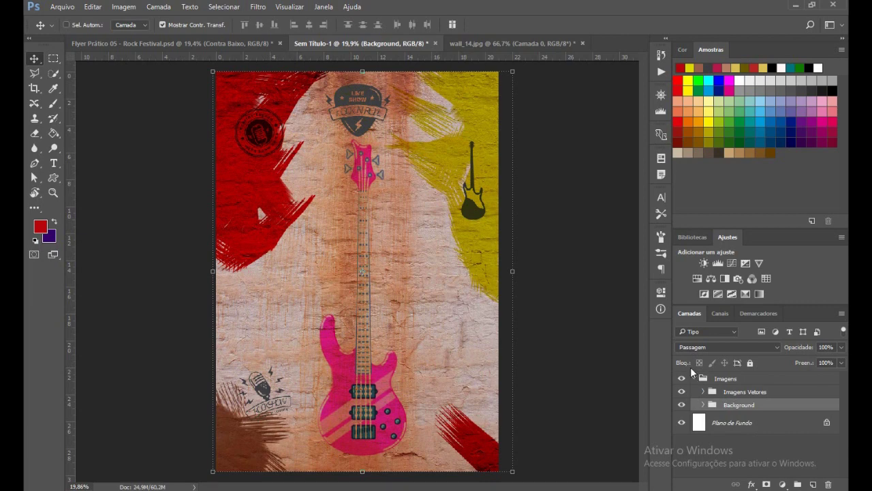
pyautogui.click(695, 380)
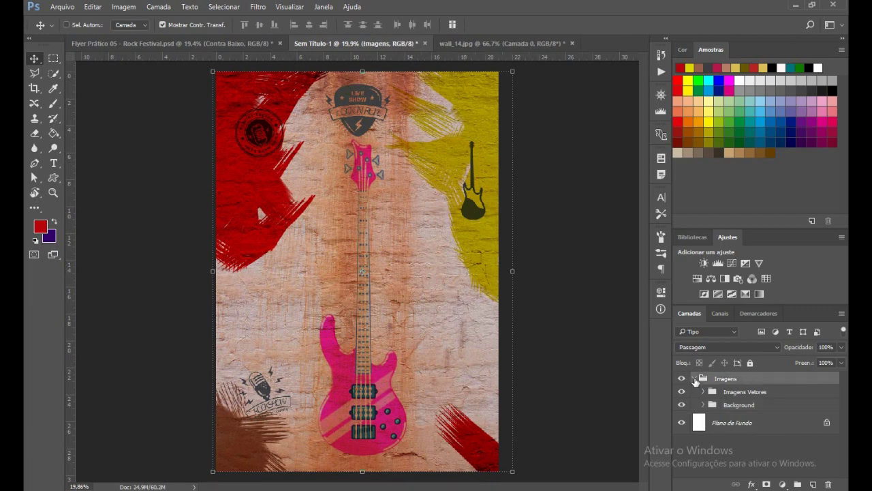
pyautogui.click(695, 379)
# - Open the finished Flyer Prático 05 - Rock Festival image from the project folder in File Explorer
pyautogui.click(703, 405)
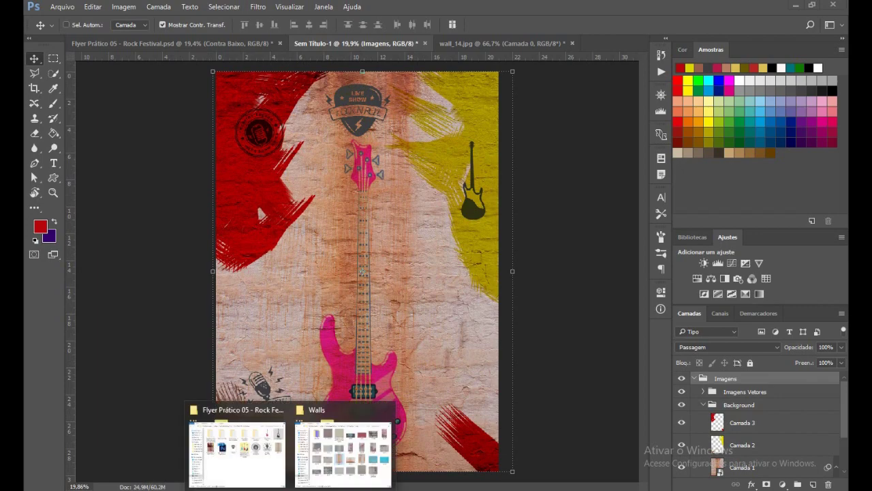
pyautogui.click(262, 446)
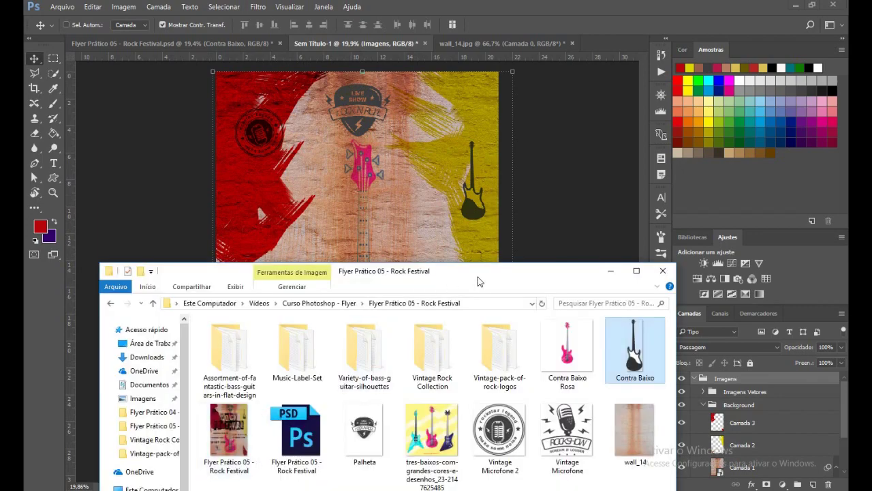
pyautogui.moveTo(478, 277); pyautogui.dragTo(515, 156)
pyautogui.doubleClick(262, 317)
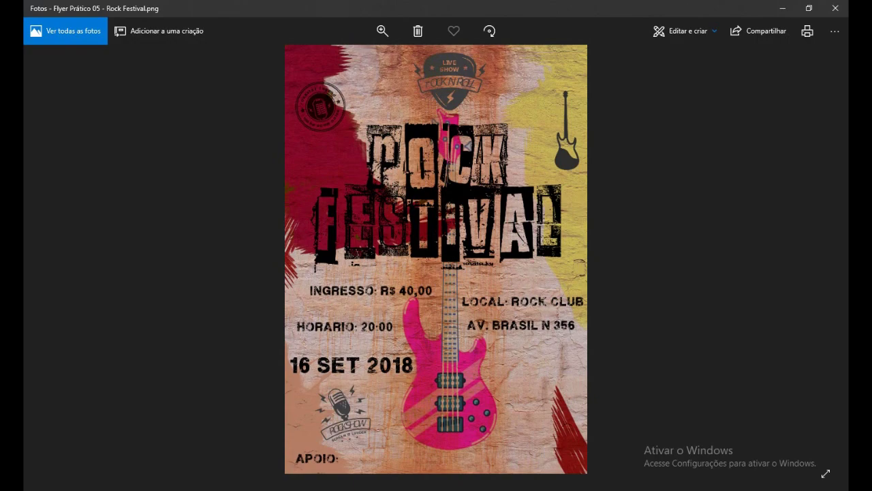
# - Minimize the Windows Photos viewer after reviewing the finished flyer
pyautogui.click(782, 8)
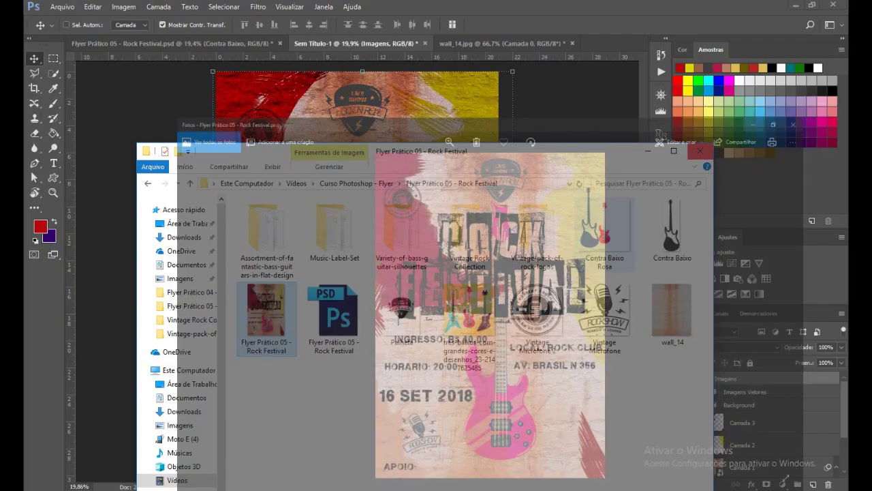
# - Back in Photoshop, add a new empty layer, Camada 4, in the Imagens group with the Brush tool
pyautogui.click(648, 151)
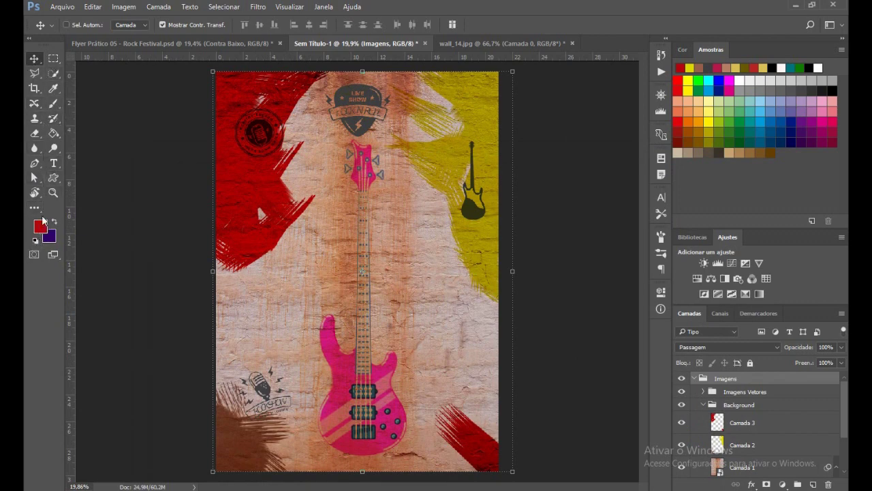
pyautogui.click(54, 103)
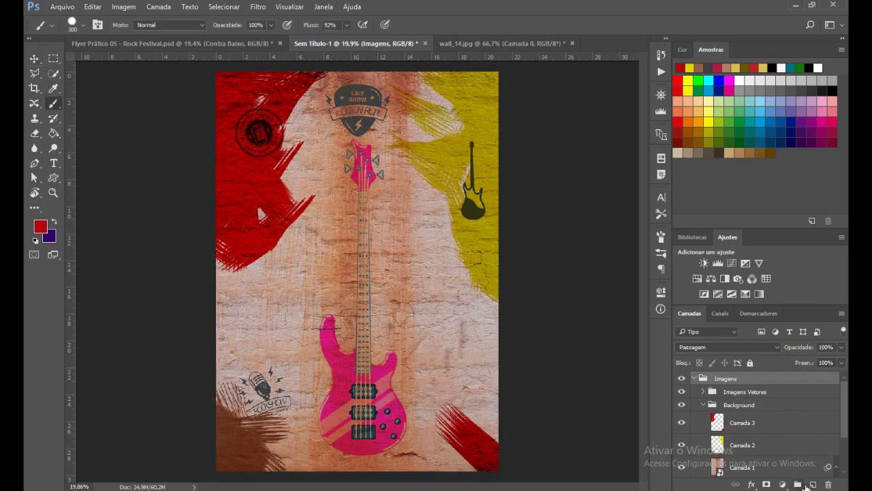
pyautogui.click(813, 484)
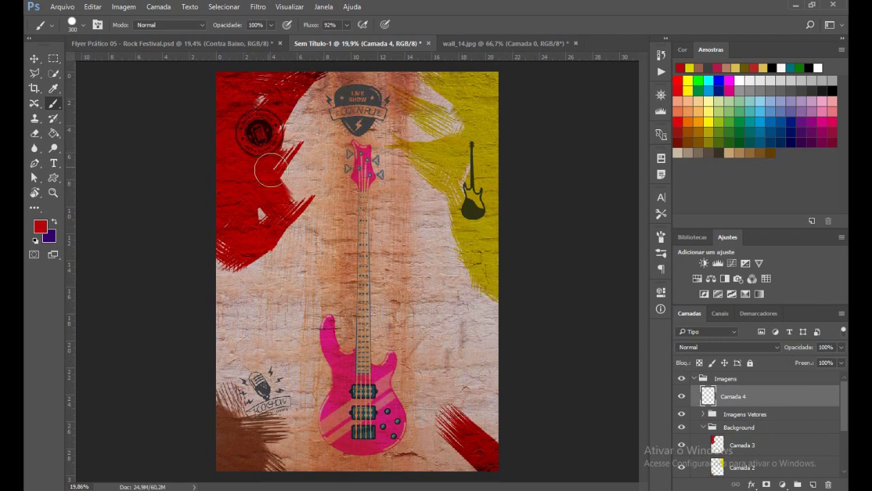
pyautogui.press('[')
pyautogui.press('[')
# - Set the brush to 40 px and paint a diagonal red stroke above the bass
pyautogui.click(54, 59)
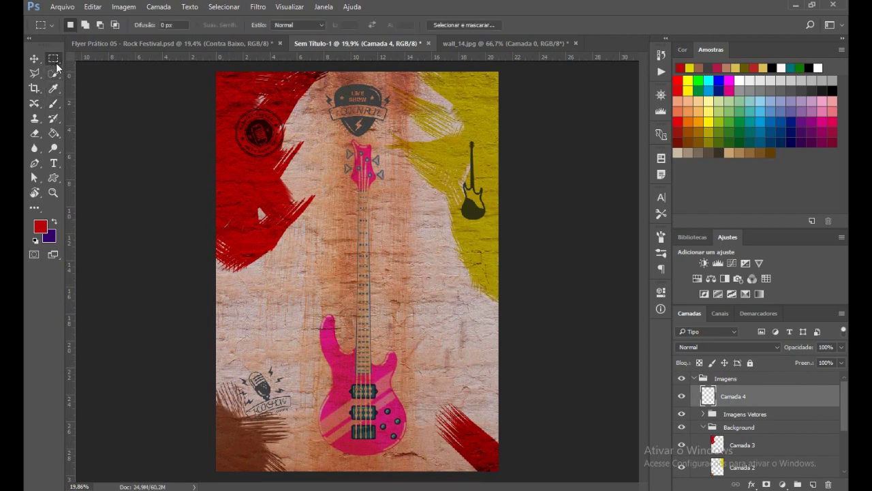
pyautogui.click(55, 108)
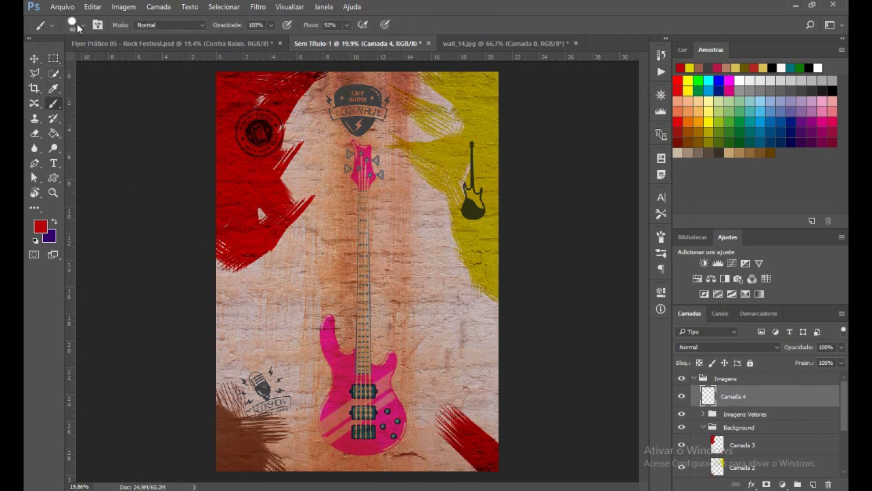
pyautogui.click(82, 25)
pyautogui.click(280, 414)
pyautogui.hotkey('ctrl', 'z')
pyautogui.moveTo(230, 361); pyautogui.dragTo(345, 292)
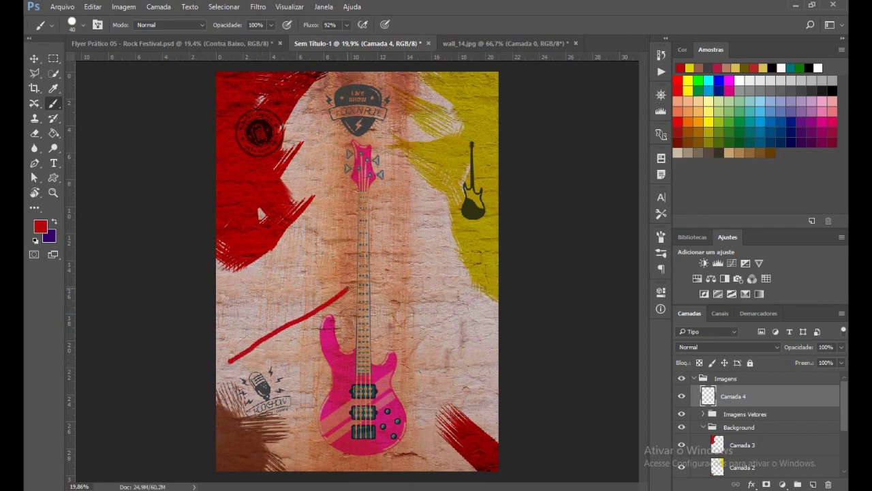
# - Replace the diagonal stroke with straight horizontal and vertical red lines crossing over the bass neck
pyautogui.hotkey('ctrl', 'z')
pyautogui.moveTo(246, 298); pyautogui.dragTo(496, 298)
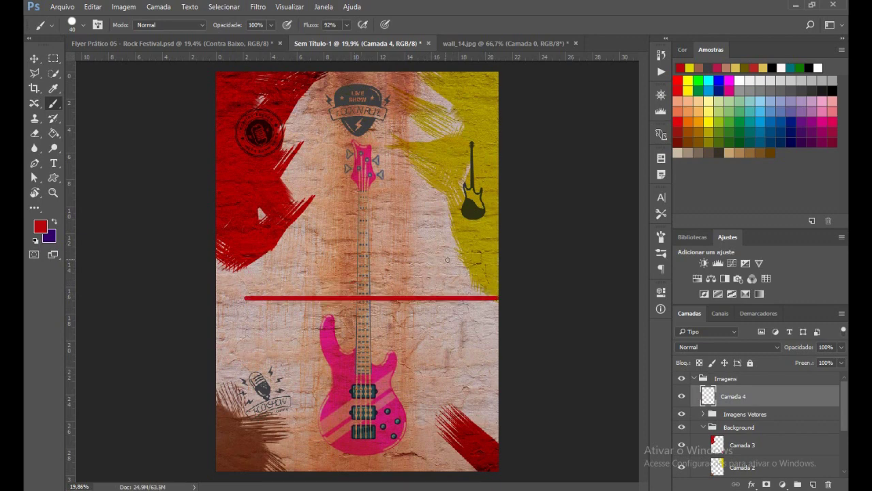
pyautogui.keyDown('shift'); pyautogui.click(373, 221); pyautogui.keyUp('shift')
pyautogui.moveTo(373, 222); pyautogui.dragTo(372, 344)
pyautogui.hotkey('ctrl', 'alt', 'z')
pyautogui.hotkey('ctrl', 'alt', 'z')
pyautogui.moveTo(373, 222); pyautogui.dragTo(374, 417)
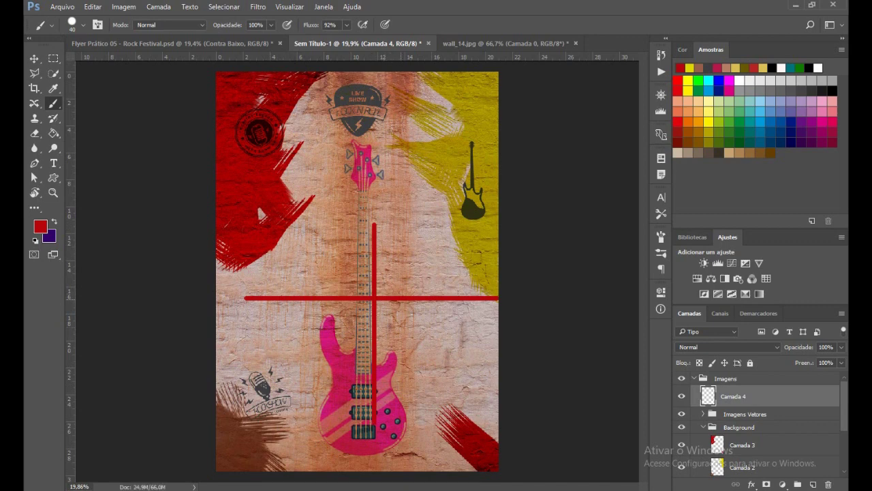
pyautogui.hotkey('ctrl', 't')
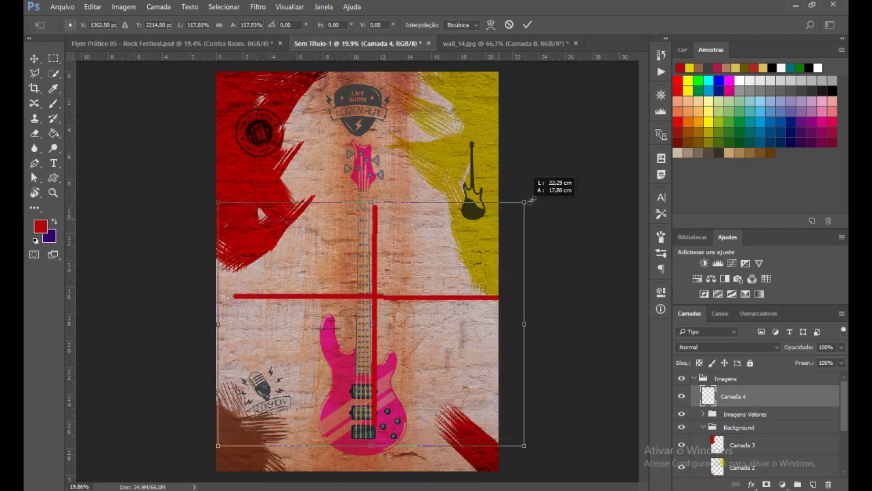
# - Scale the red cross to about 172% and centre it over the bass neck
pyautogui.moveTo(498, 220); pyautogui.dragTo(590, 148)
pyautogui.moveTo(390, 261); pyautogui.dragTo(360, 207)
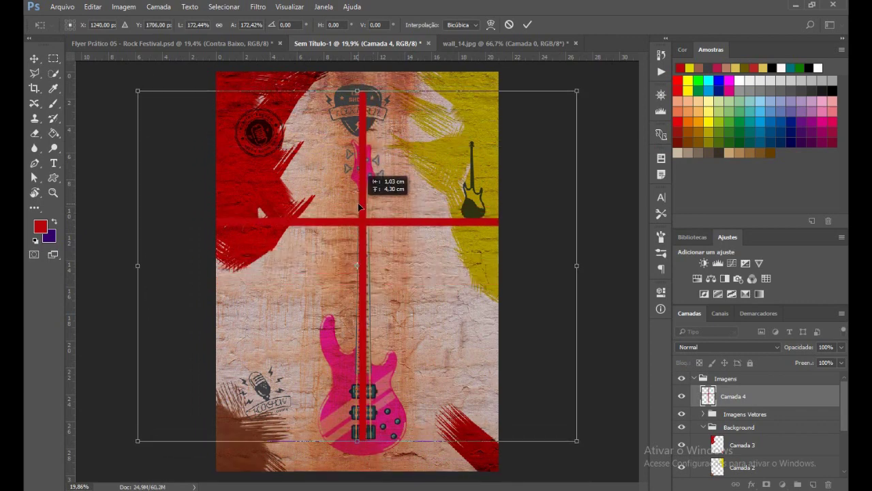
pyautogui.moveTo(359, 207); pyautogui.dragTo(370, 221)
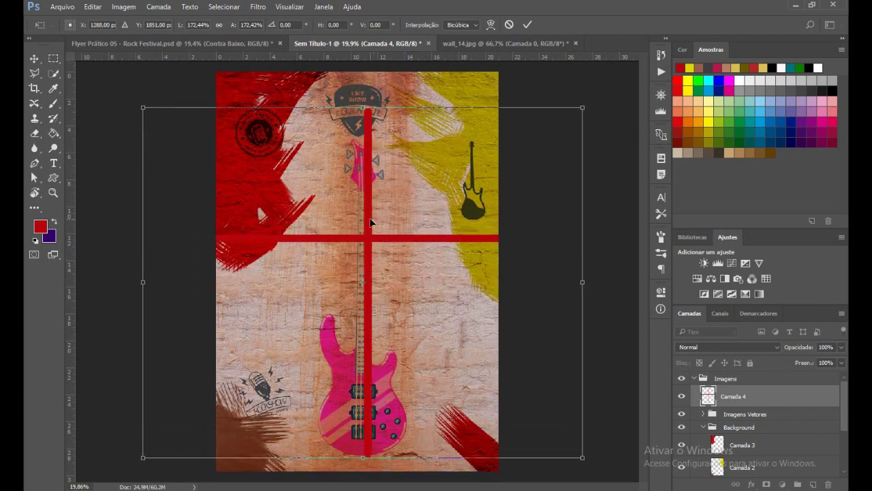
pyautogui.press('b')
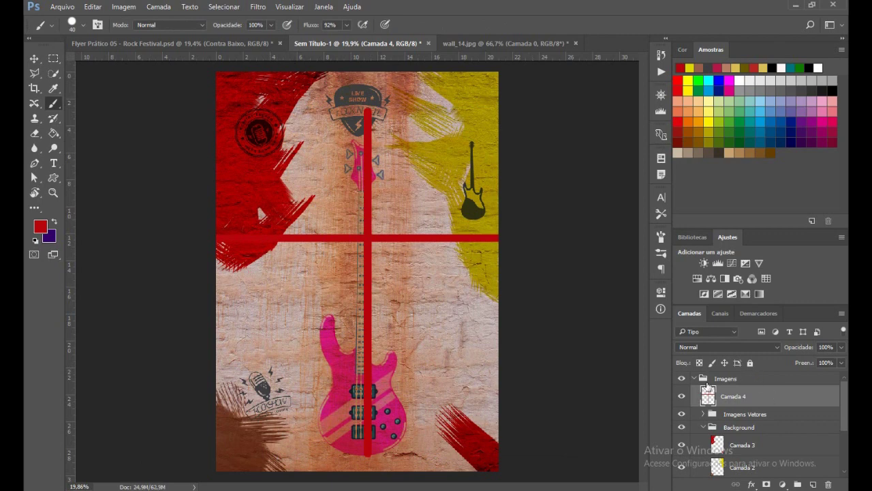
pyautogui.click(824, 348)
# - Set Camada 4's opacity to 50%, after first trying 20%
pyautogui.write('20')
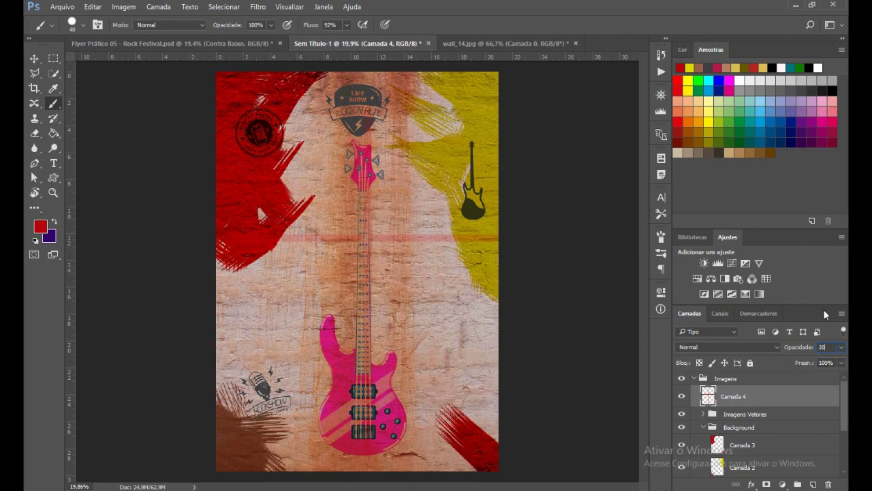
pyautogui.click(823, 347)
pyautogui.write('50')
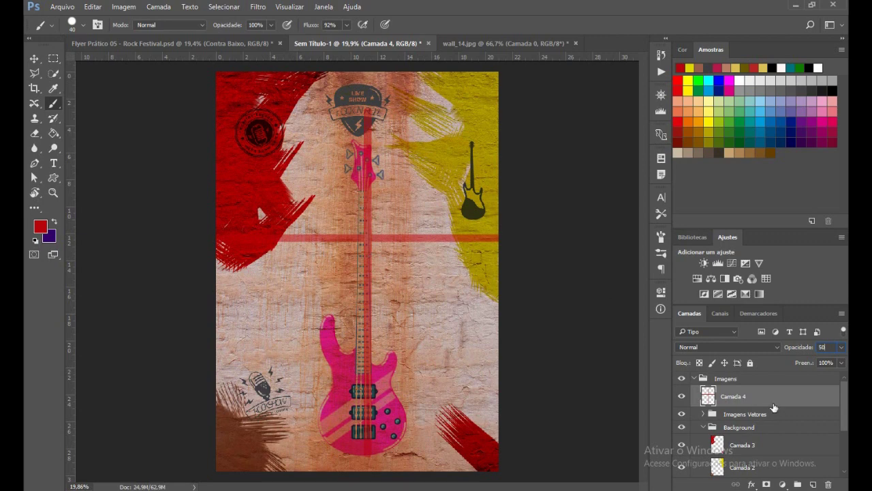
pyautogui.press('Return')
# - Delete the red cross layer Camada 4
pyautogui.click(747, 415)
pyautogui.click(748, 397)
pyautogui.press('Delete')
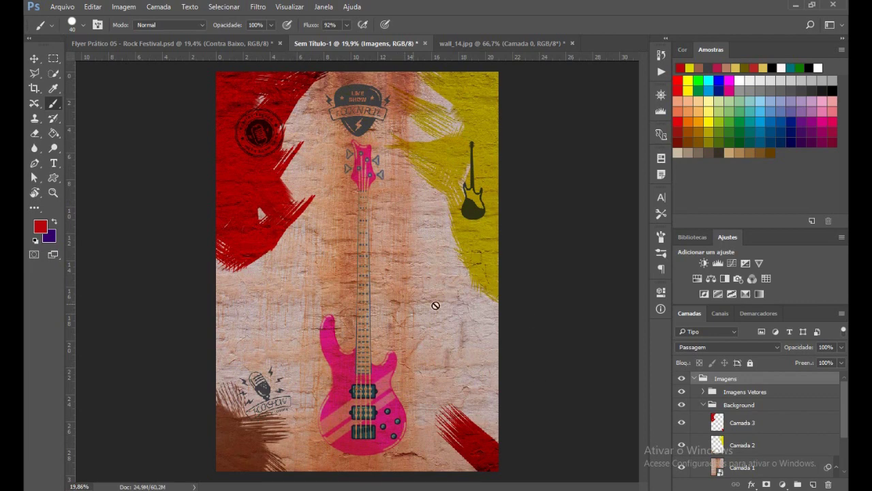
# - Select wall layers Camada 1–3 in Background and merge them, then undo the merge
pyautogui.click(757, 431)
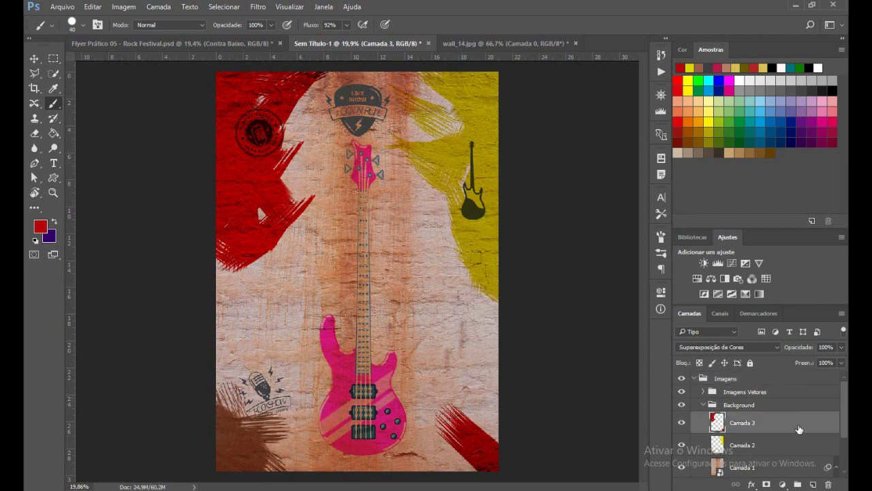
pyautogui.scroll(-1, 797, 429)
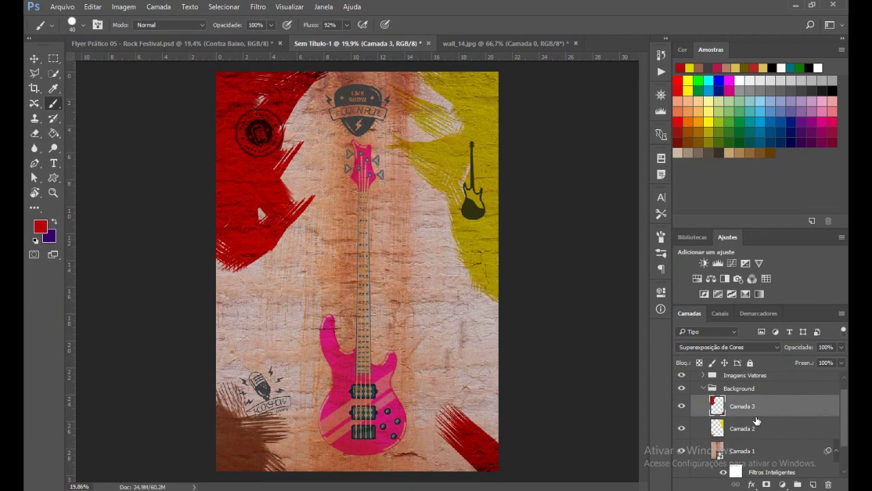
pyautogui.click(703, 389)
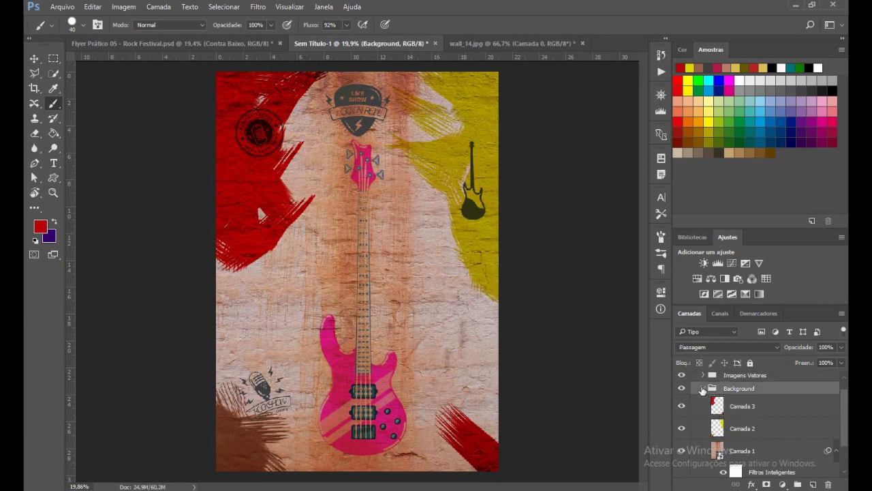
pyautogui.click(702, 406)
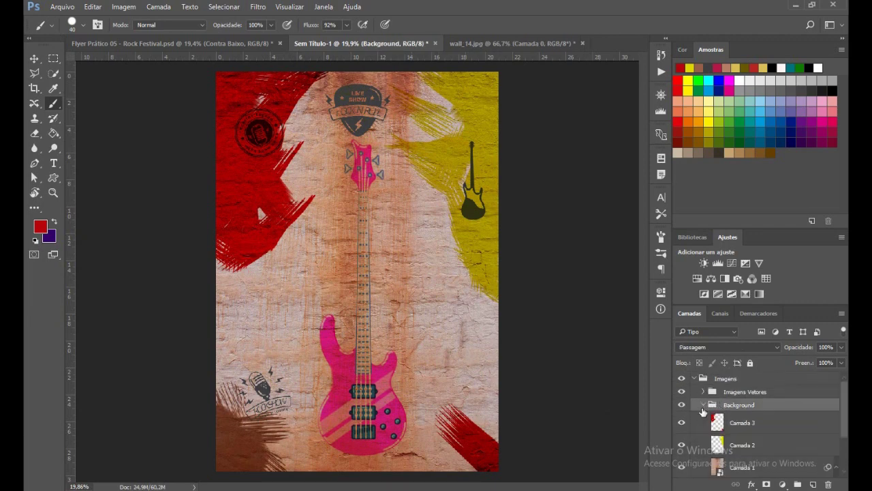
pyautogui.scroll(-2, 756, 423)
pyautogui.scroll(-1, 791, 422)
pyautogui.scroll(1, 754, 408)
pyautogui.click(752, 412)
pyautogui.scroll(-1, 753, 419)
pyautogui.keyDown('shift'); pyautogui.click(749, 424); pyautogui.keyUp('shift')
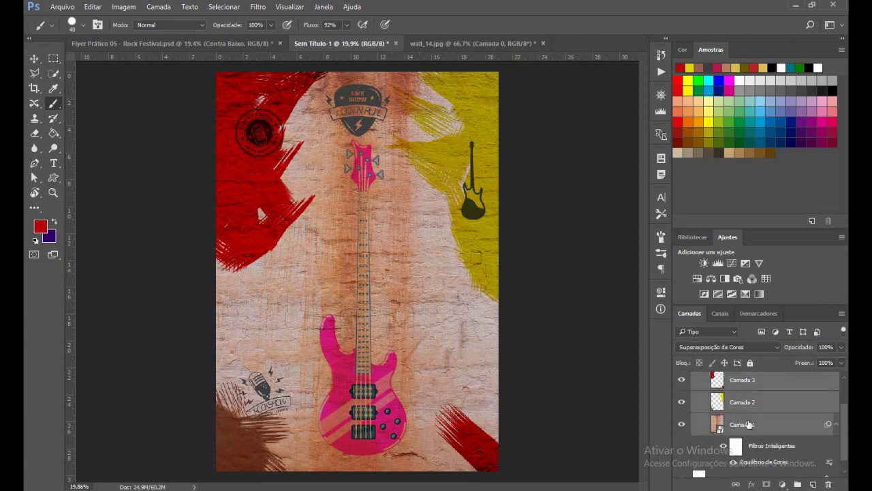
pyautogui.hotkey('ctrl', 'e')
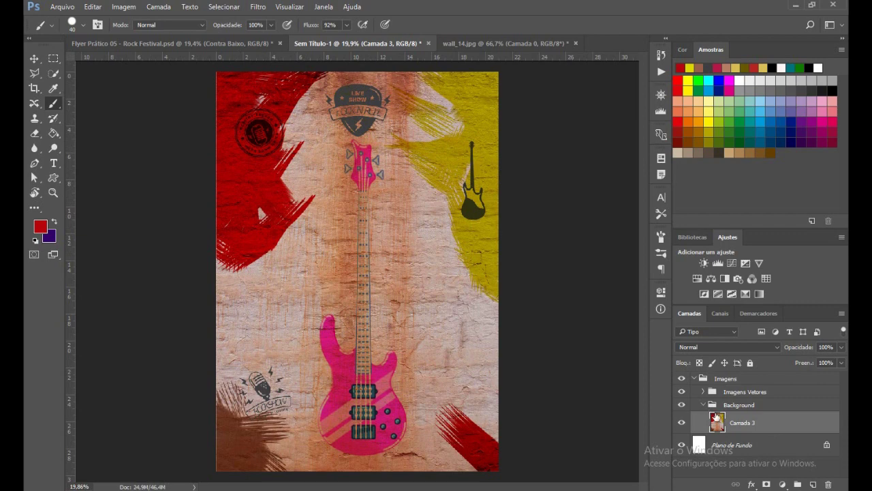
pyautogui.hotkey('ctrl', 'z')
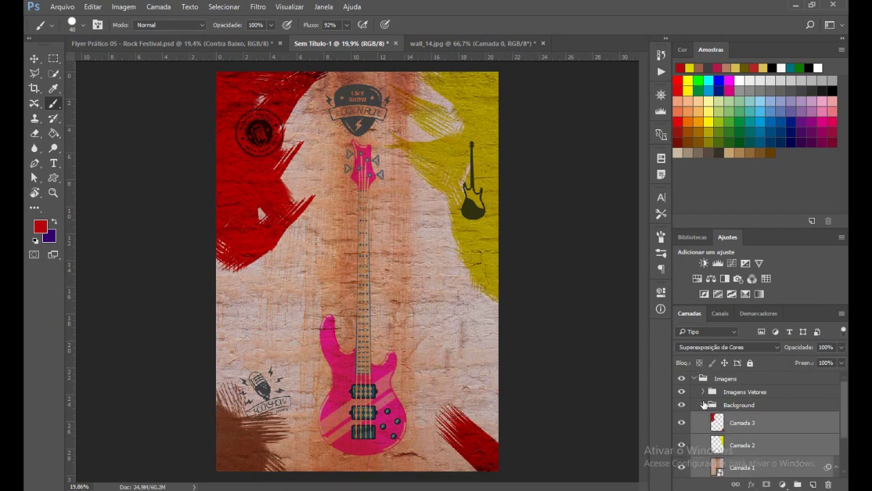
# - In Imagens Vetores, select Vintage Microfone through Palheta and toggle their Escurecer blending via undo/redo
pyautogui.click(709, 394)
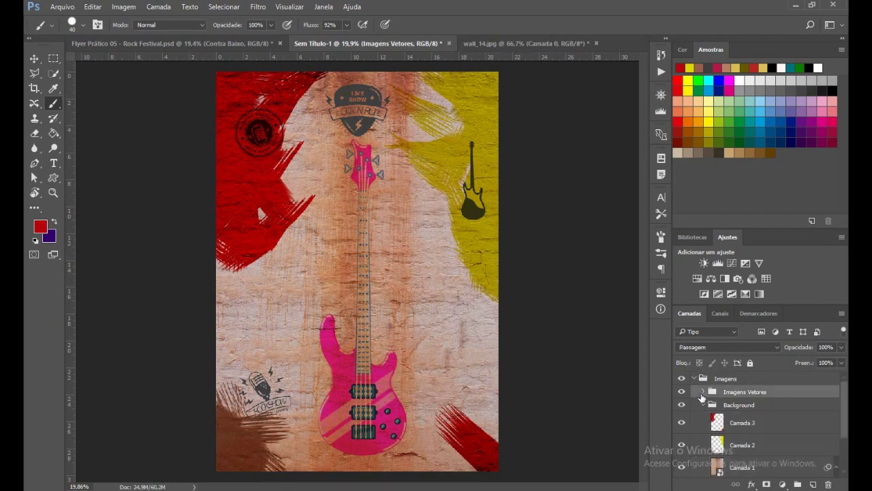
pyautogui.click(703, 393)
pyautogui.click(748, 412)
pyautogui.scroll(-1, 780, 441)
pyautogui.scroll(-2, 776, 433)
pyautogui.scroll(-2, 767, 417)
pyautogui.scroll(1, 765, 415)
pyautogui.keyDown('shift'); pyautogui.click(762, 420); pyautogui.keyUp('shift')
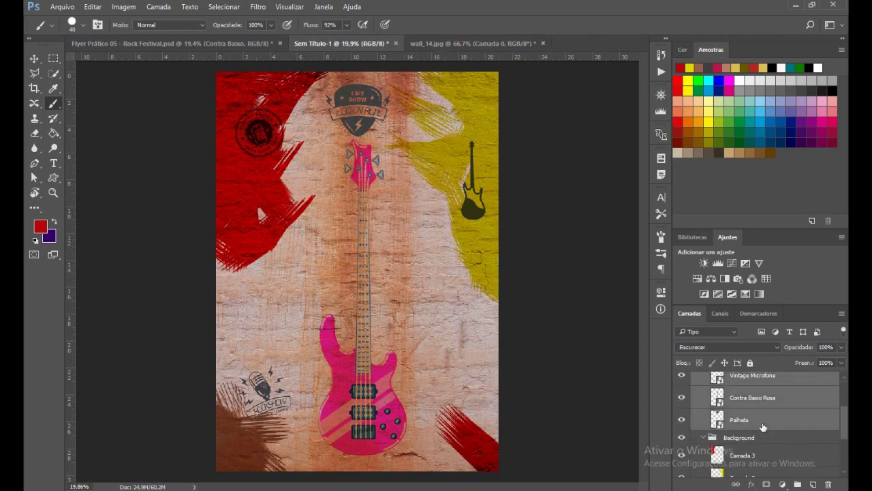
pyautogui.hotkey('ctrl', 'z')
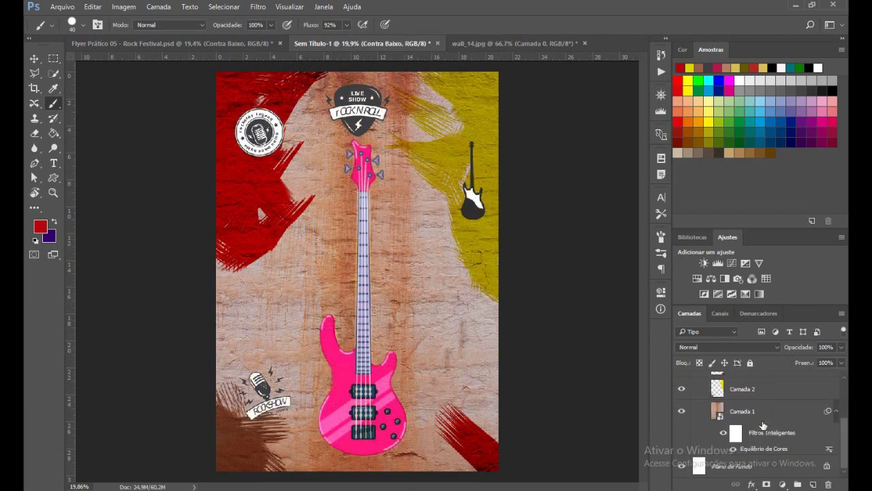
pyautogui.scroll(1, 794, 408)
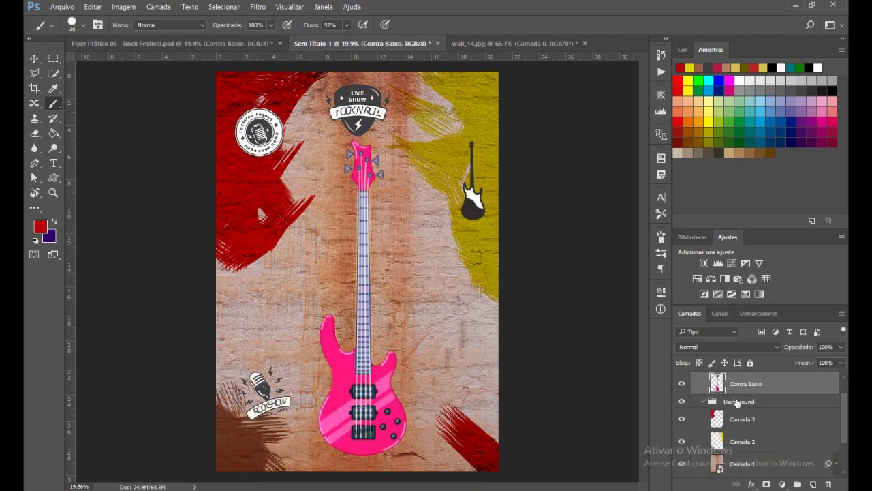
pyautogui.scroll(1, 794, 408)
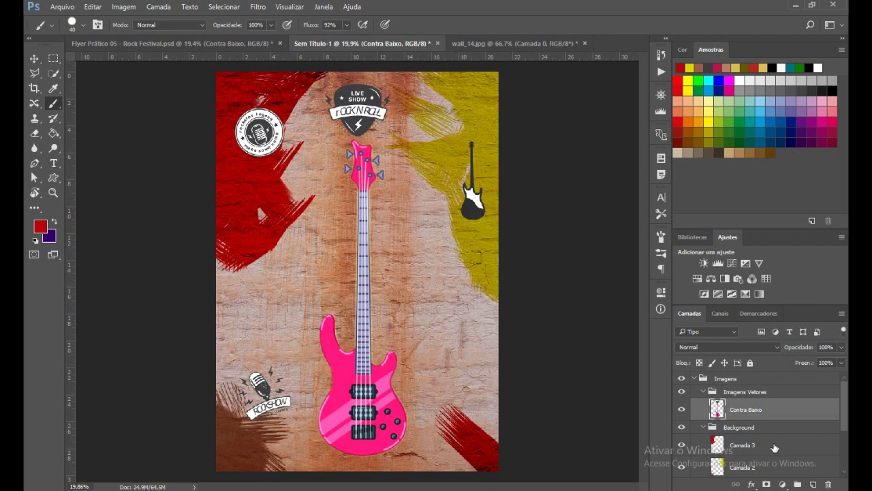
pyautogui.hotkey('ctrl', 'z')
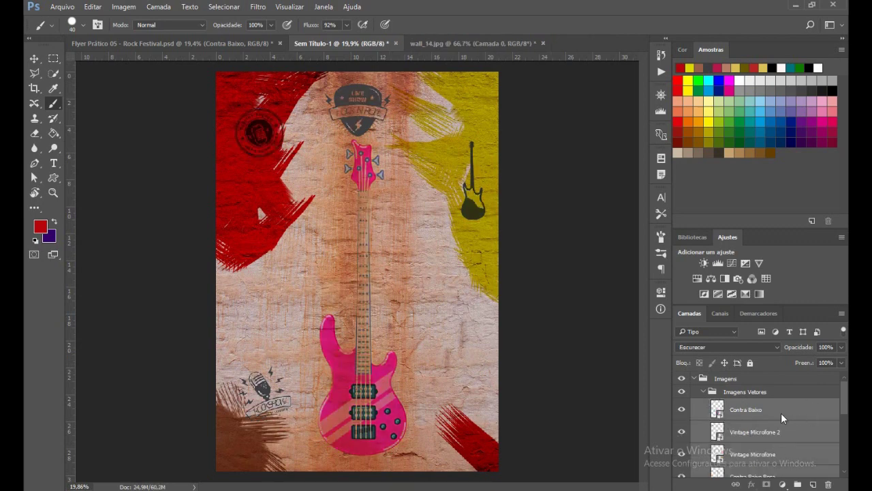
pyautogui.scroll(-1, 768, 418)
pyautogui.scroll(1, 736, 415)
# - Collapse the Imagens Vetores and Imagens groups and switch to the finished Rock Festival flyer document
pyautogui.click(770, 416)
pyautogui.click(704, 393)
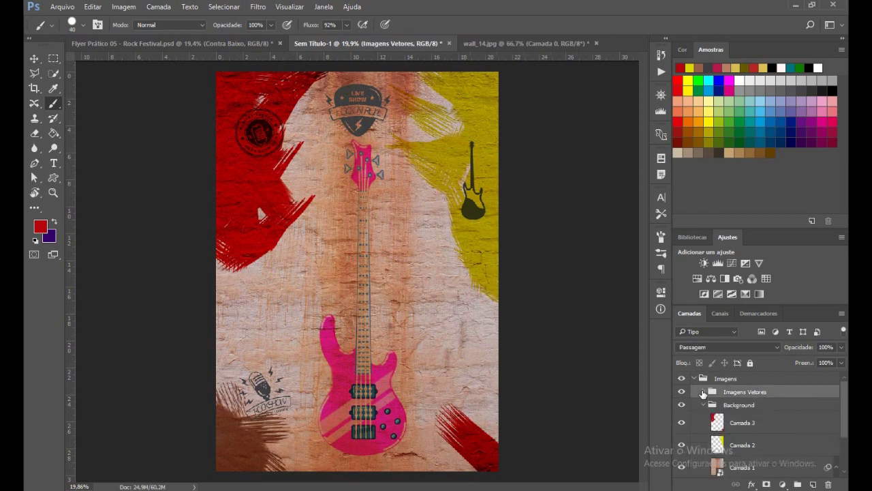
pyautogui.click(704, 405)
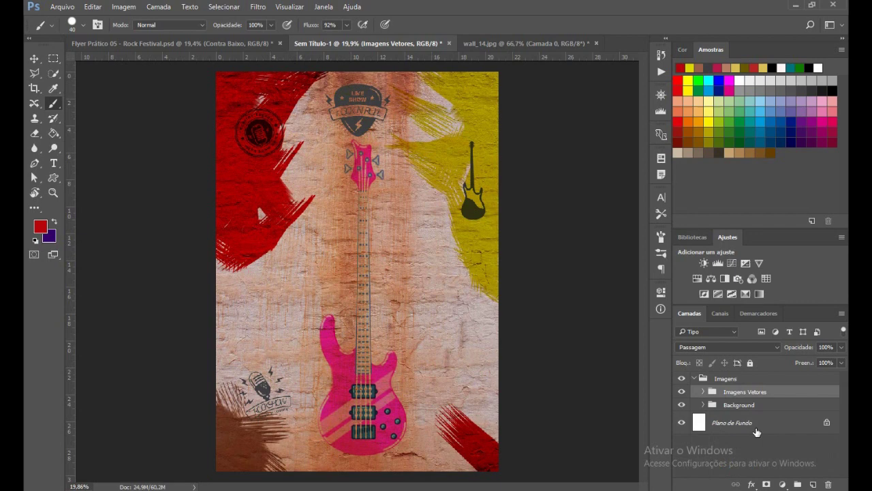
pyautogui.click(695, 380)
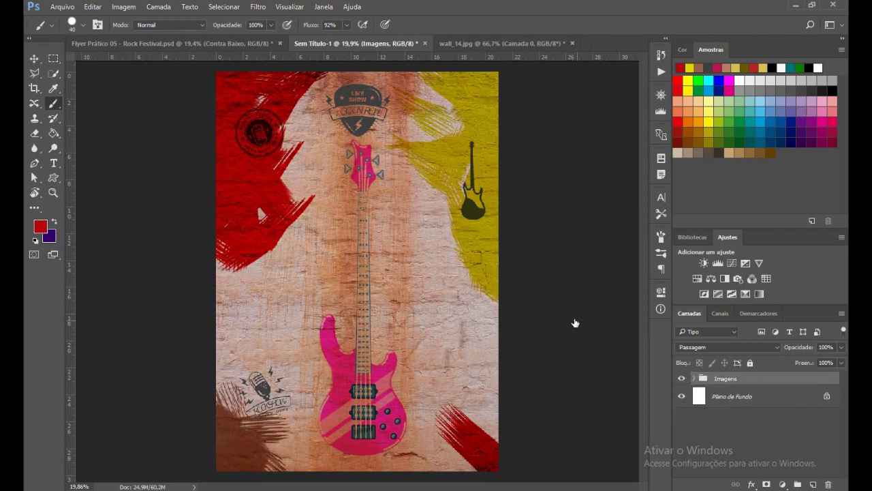
pyautogui.click(202, 42)
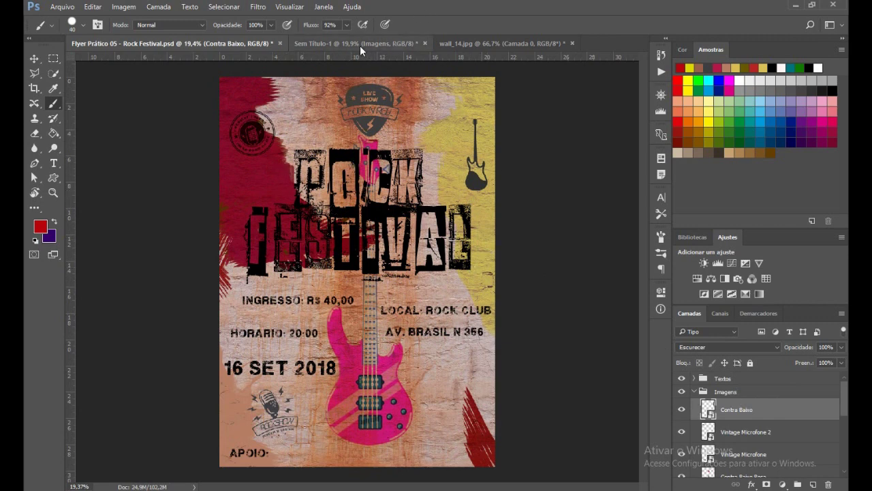
# - Inspect the reference's Textos group, then add a new empty layer in the untitled flyer
pyautogui.click(694, 393)
pyautogui.click(694, 392)
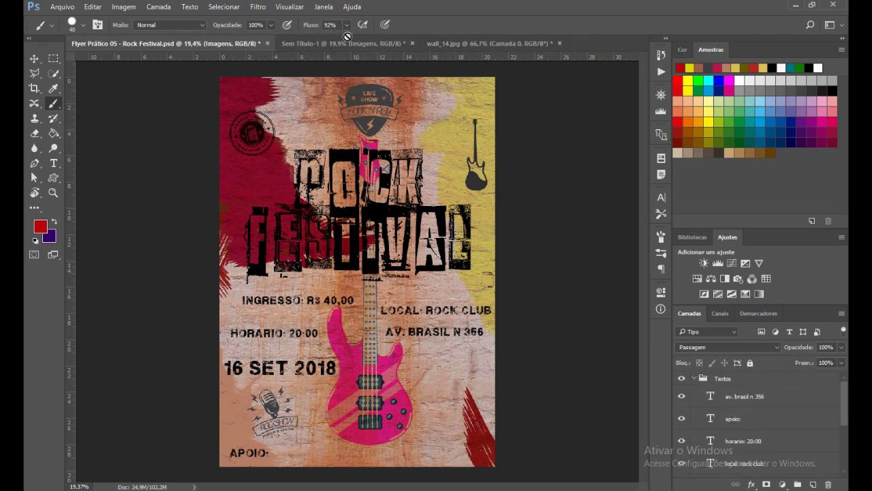
pyautogui.moveTo(351, 59); pyautogui.dragTo(355, 239)
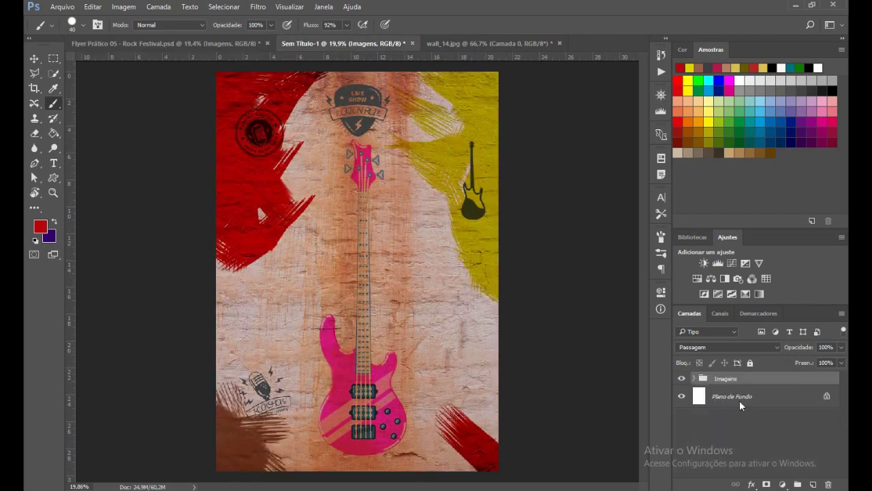
pyautogui.click(812, 483)
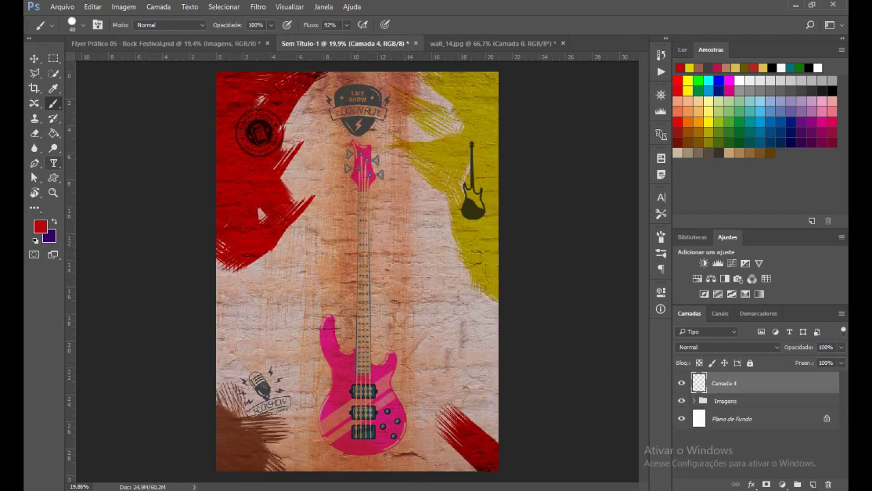
# - Type a two-line 'ROCK' / 'FESTIVAL' title above the guitar neck
pyautogui.click(54, 164)
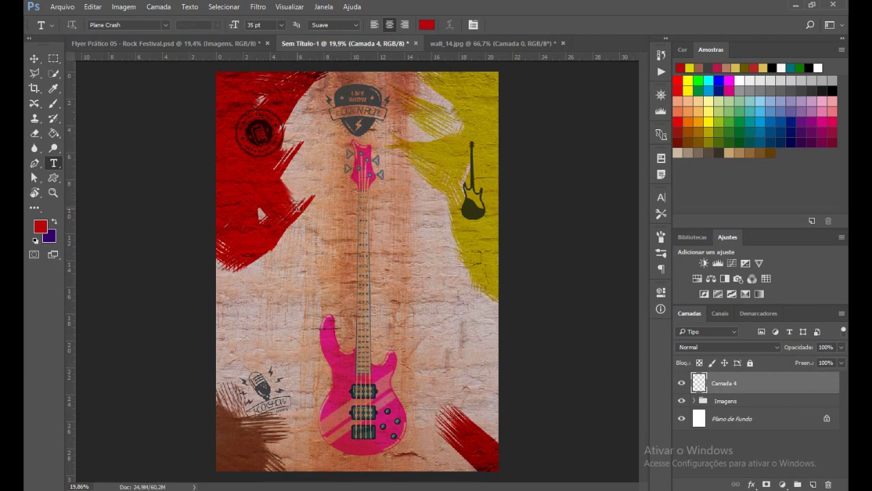
pyautogui.click(297, 212)
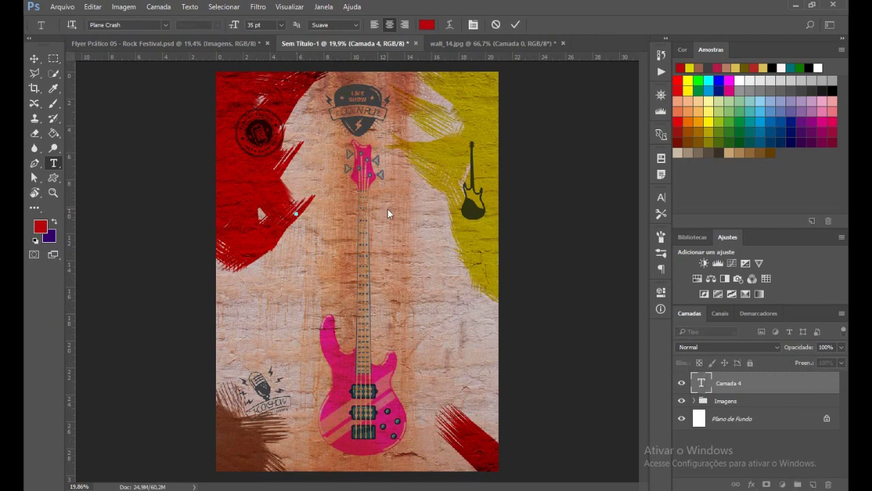
pyautogui.write('ROCK')
pyautogui.press('Return')
pyautogui.write('FESTIVAL')
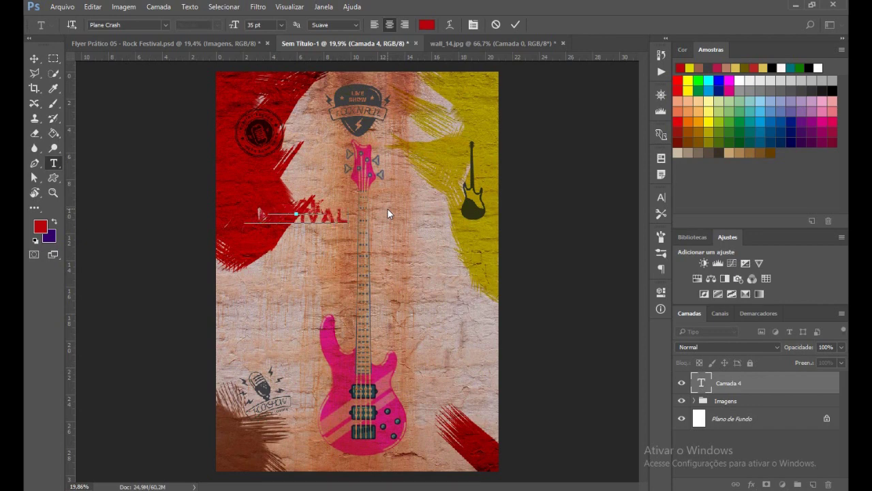
pyautogui.hotkey('ctrl', 'Return')
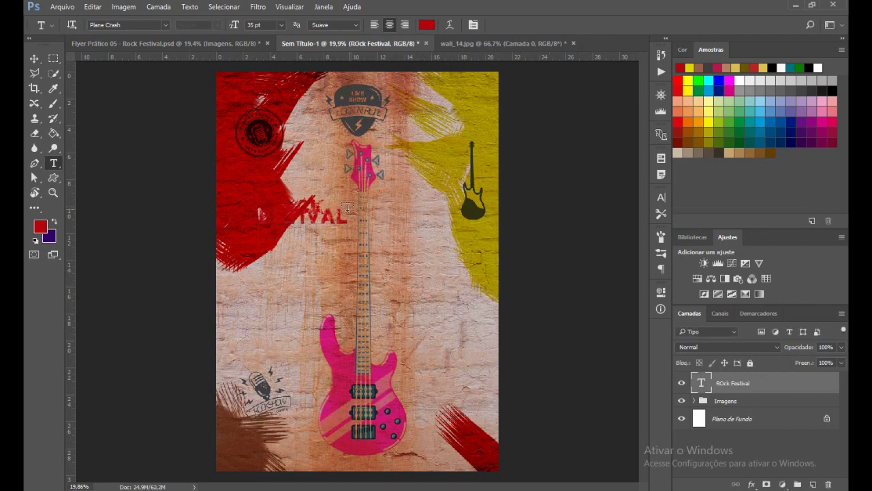
# - Move the title right so it sits centred over the guitar neck
pyautogui.press('v')
pyautogui.moveTo(317, 215); pyautogui.dragTo(417, 217)
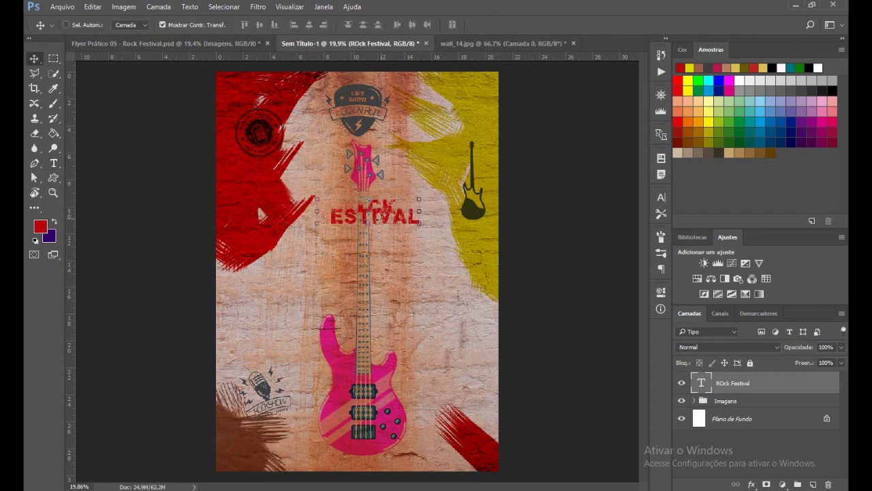
pyautogui.moveTo(390, 216); pyautogui.dragTo(392, 215)
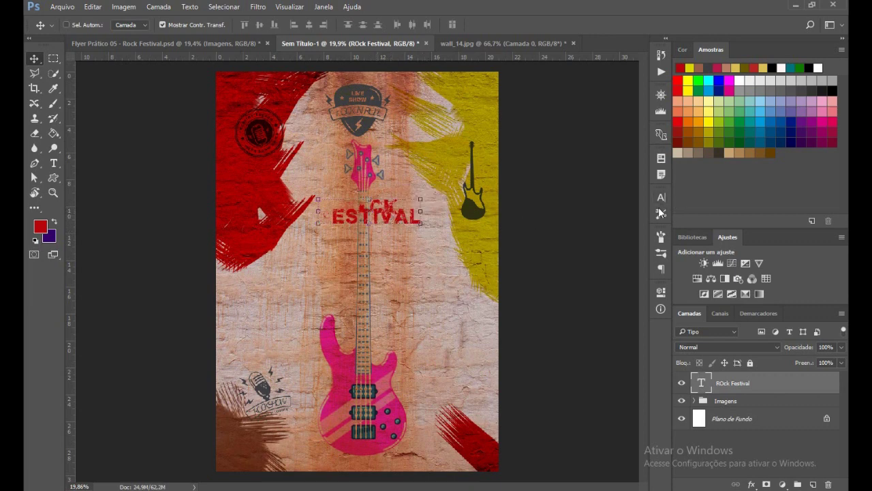
pyautogui.click(661, 197)
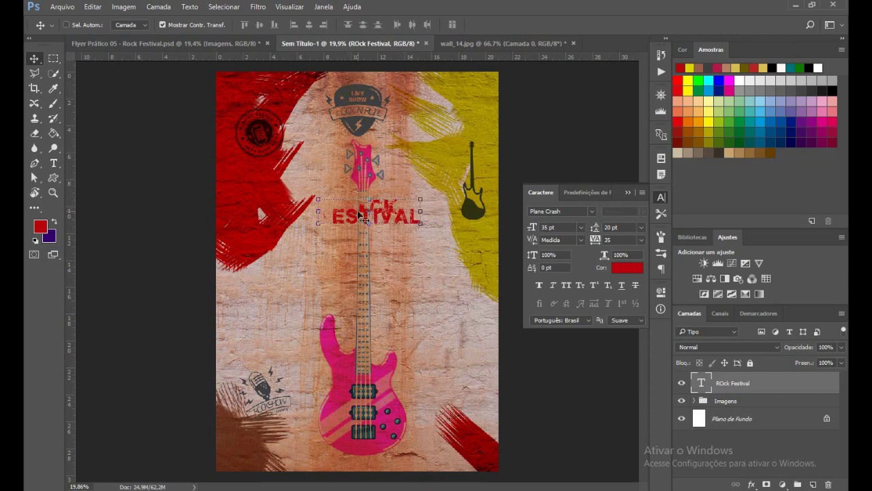
# - Set the title font to 'Something in the way' and its colour to black
pyautogui.click(592, 212)
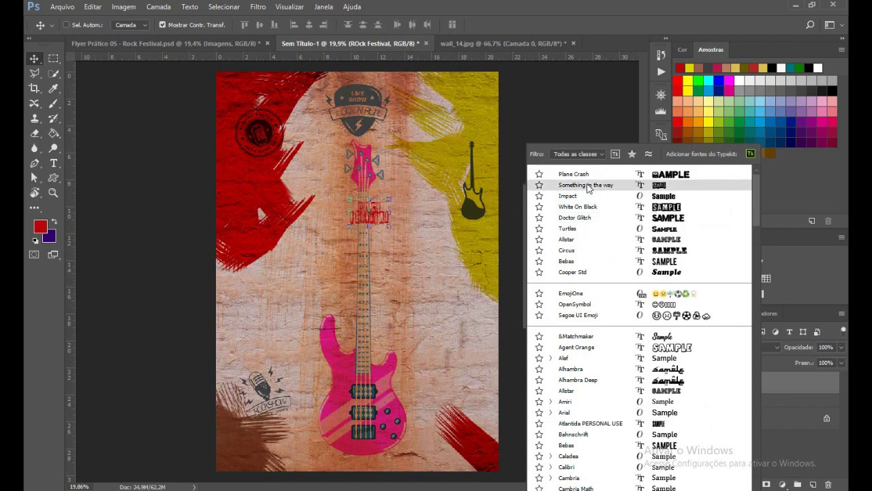
pyautogui.click(588, 186)
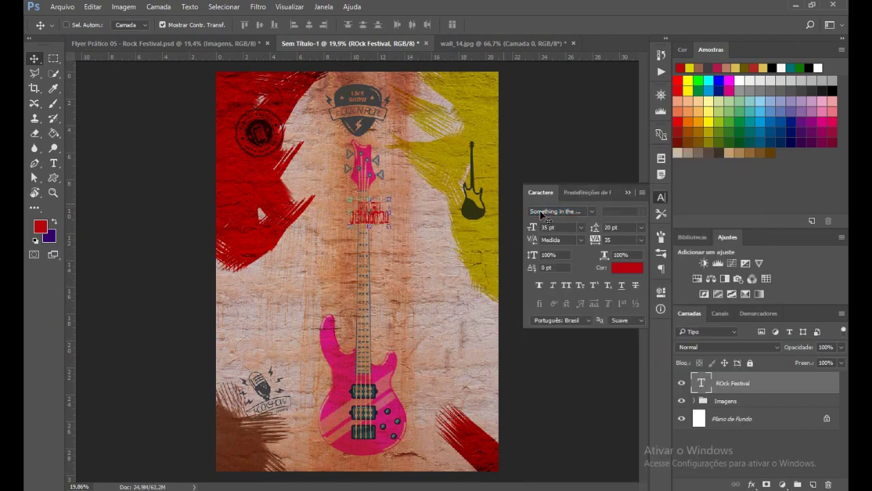
pyautogui.click(637, 265)
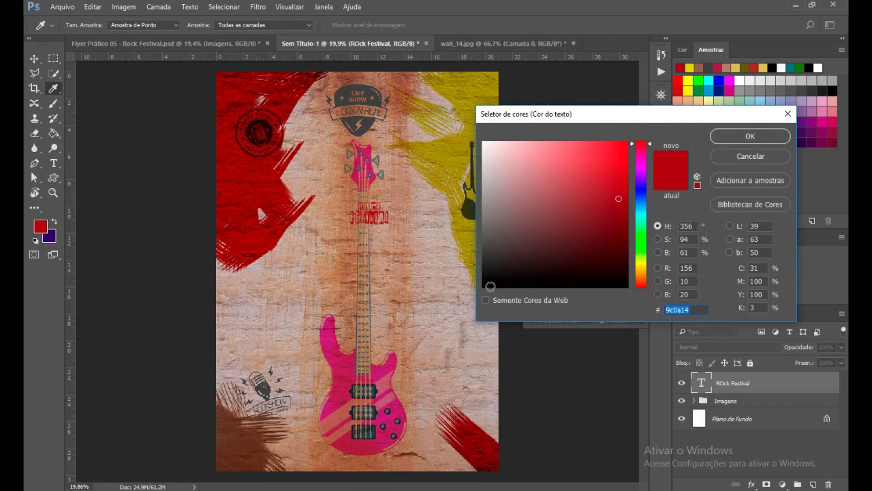
pyautogui.click(744, 136)
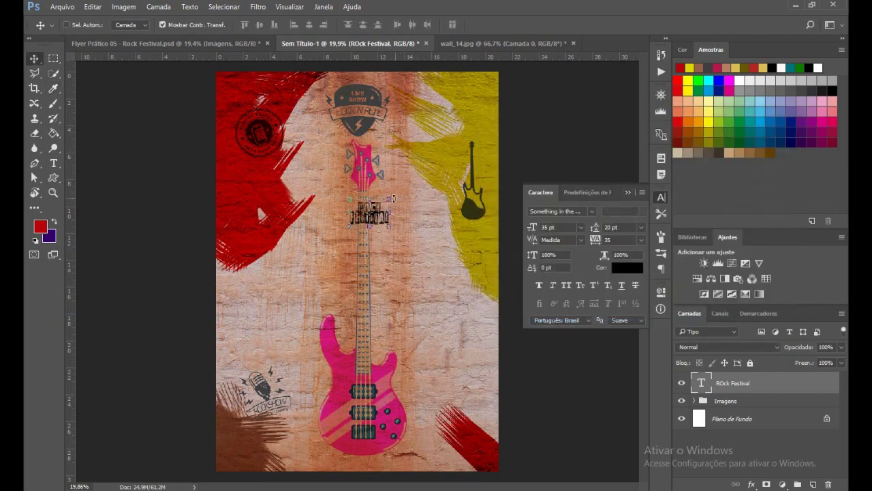
# - Scale the title up until it spans the upper flyer width
pyautogui.moveTo(392, 198); pyautogui.dragTo(440, 166)
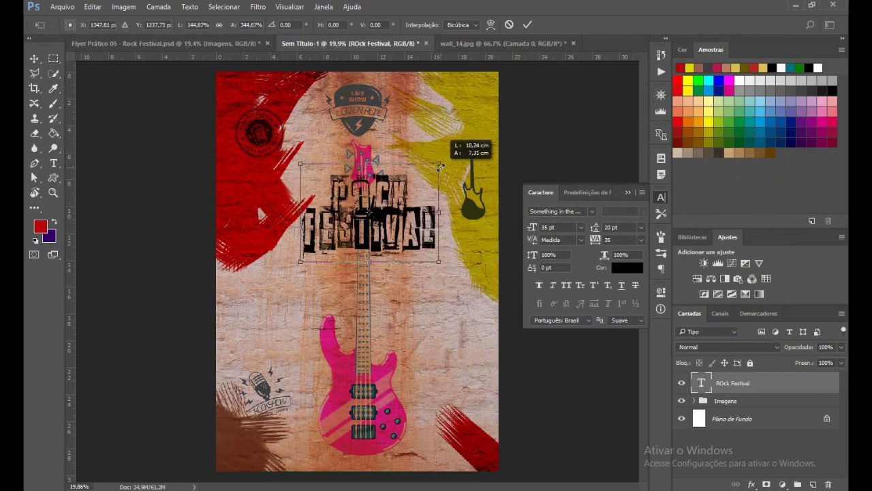
pyautogui.moveTo(440, 166); pyautogui.dragTo(479, 153)
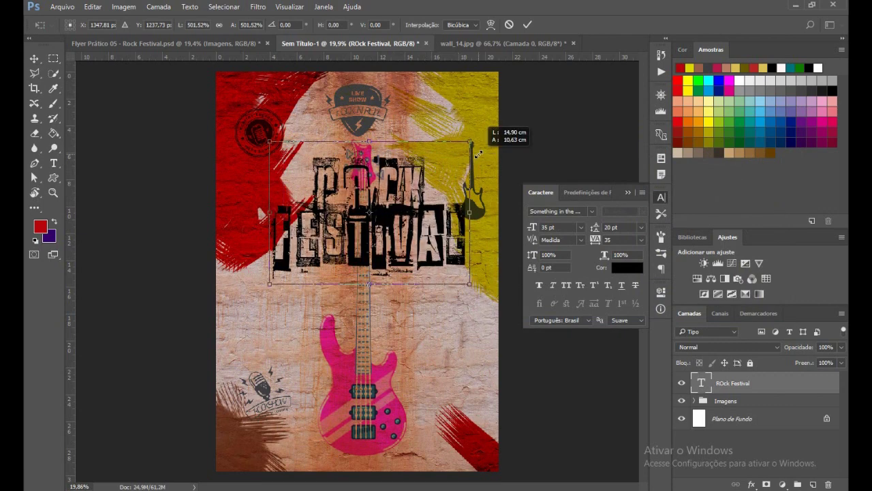
pyautogui.moveTo(478, 153); pyautogui.dragTo(494, 150)
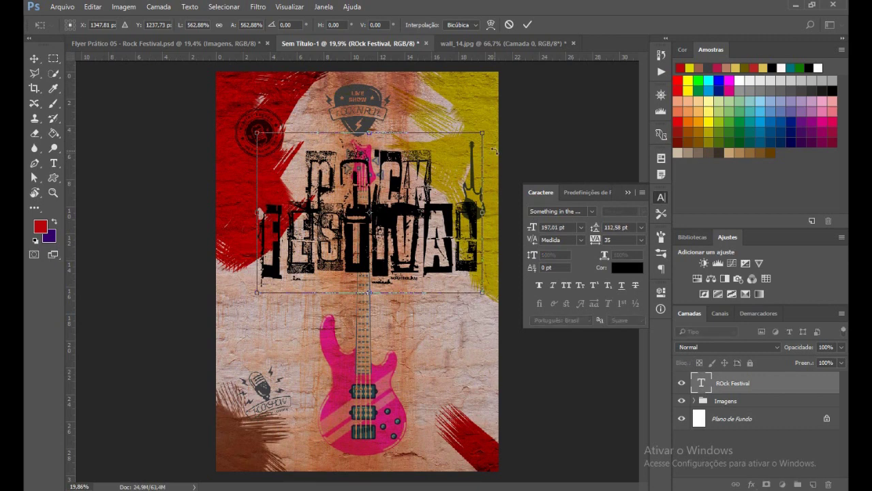
pyautogui.press('Return')
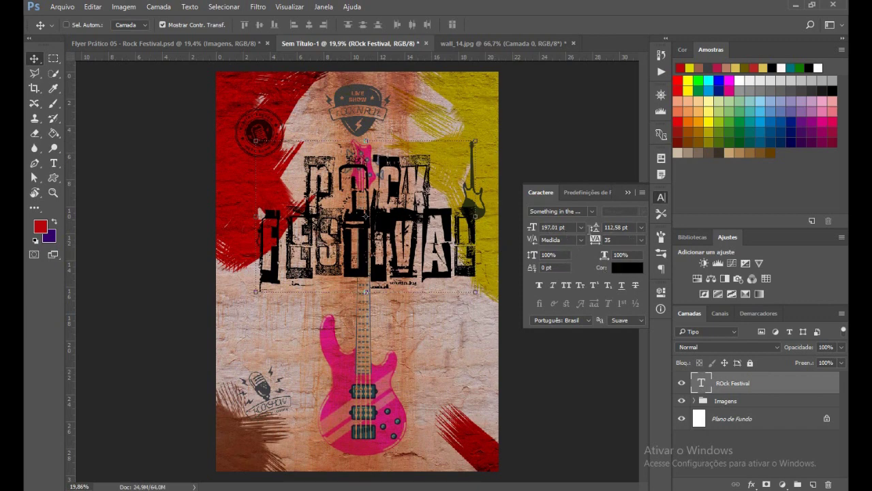
# - Change the title's font size to 200 pt and its tracking to 38 in the Character panel
pyautogui.click(547, 227)
pyautogui.write('200')
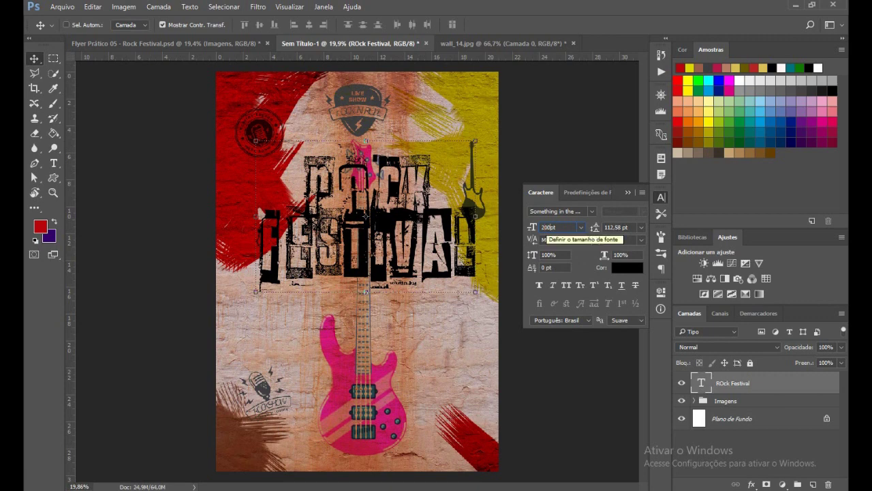
pyautogui.press('Return')
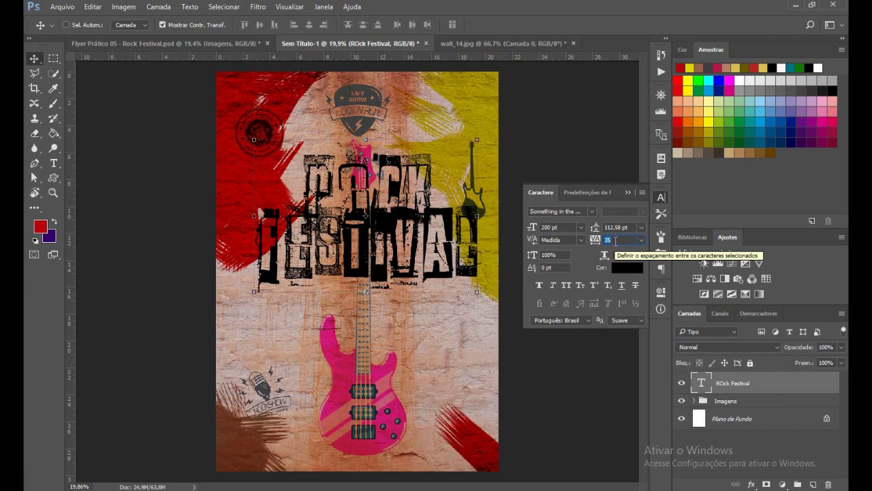
pyautogui.write('38')
pyautogui.press('Return')
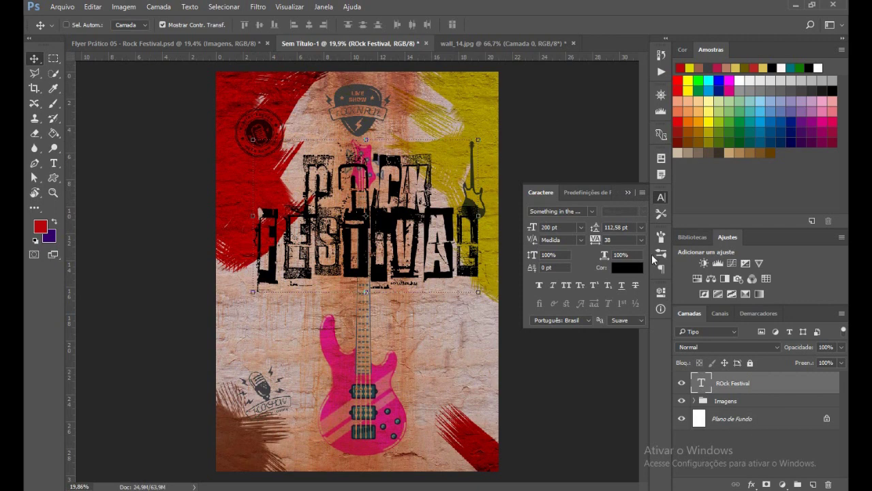
pyautogui.click(625, 193)
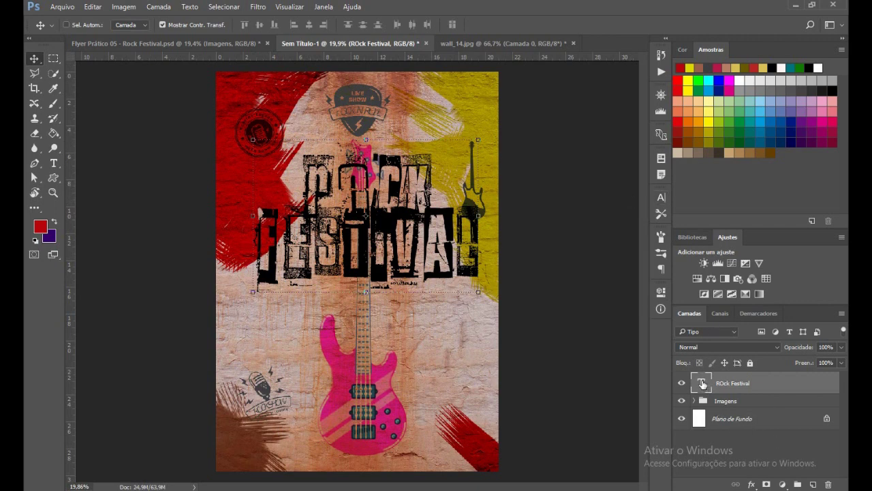
# - Delete the existing title text so the text box is empty
pyautogui.doubleClick(703, 384)
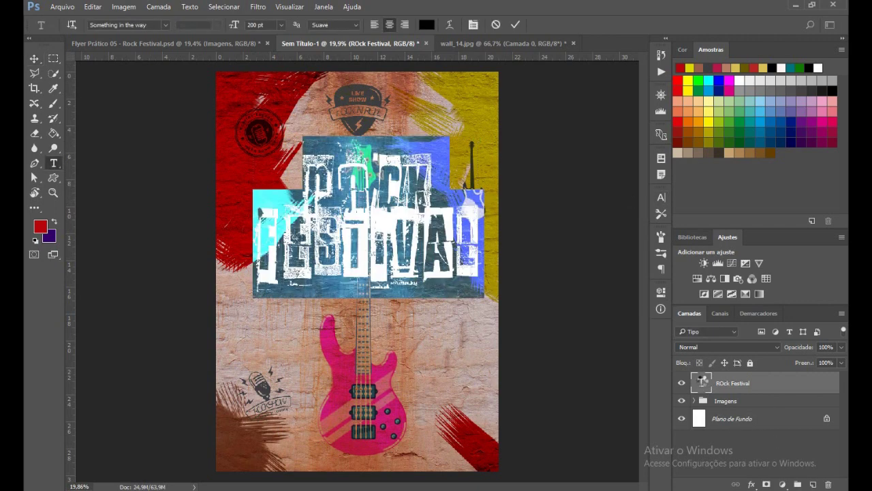
pyautogui.click(429, 193)
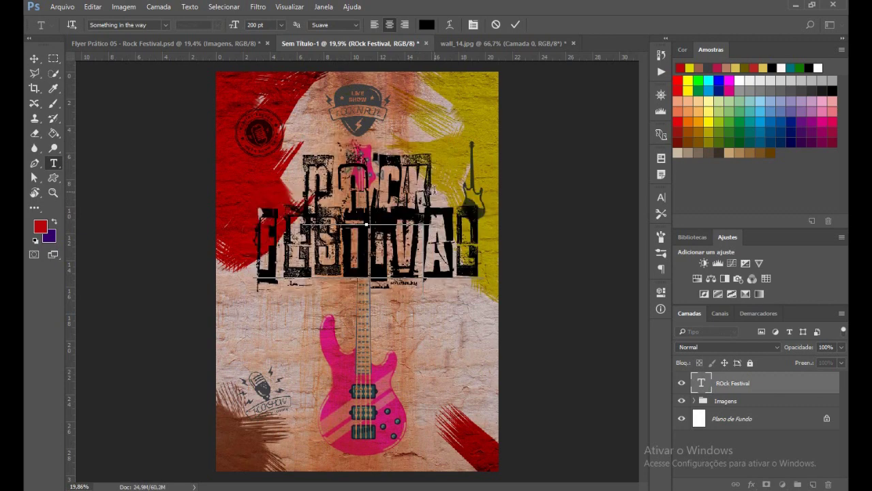
pyautogui.press('BackSpace')
pyautogui.press('BackSpace')
pyautogui.press('BackSpace')
pyautogui.press('BackSpace')
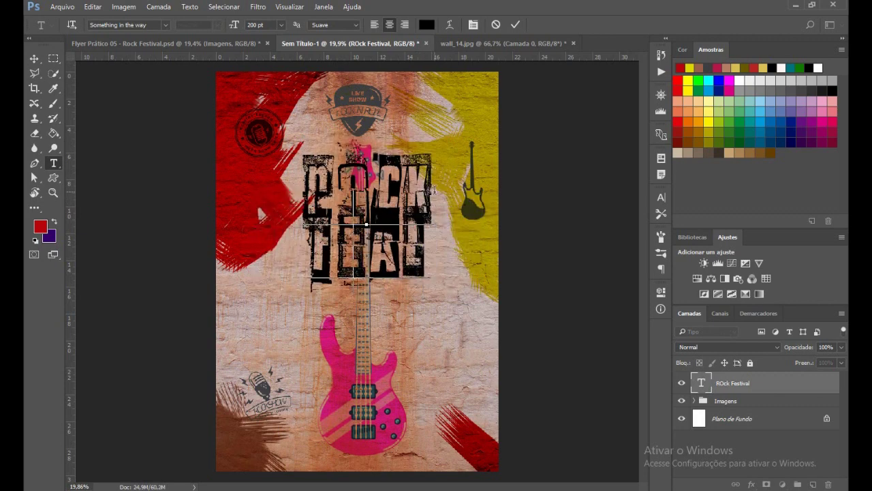
pyautogui.press('BackSpace')
pyautogui.press('BackSpace')
pyautogui.press('BackSpace')
pyautogui.press('BackSpace')
pyautogui.press('BackSpace')
pyautogui.press('BackSpace')
pyautogui.press('BackSpace')
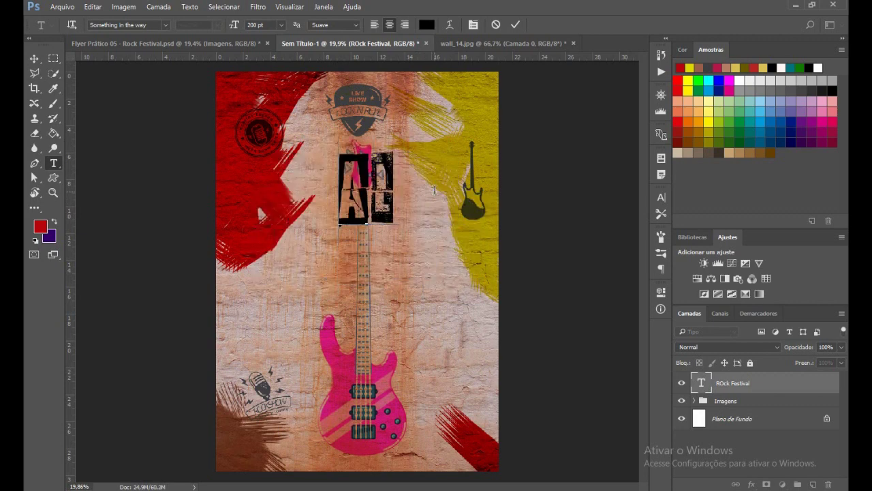
pyautogui.press('BackSpace')
pyautogui.press('BackSpace')
pyautogui.write('R')
pyautogui.press('BackSpace')
# - Retype the title as 'ROck' / 'Festival' on two lines and shift it slightly left
pyautogui.write('R')
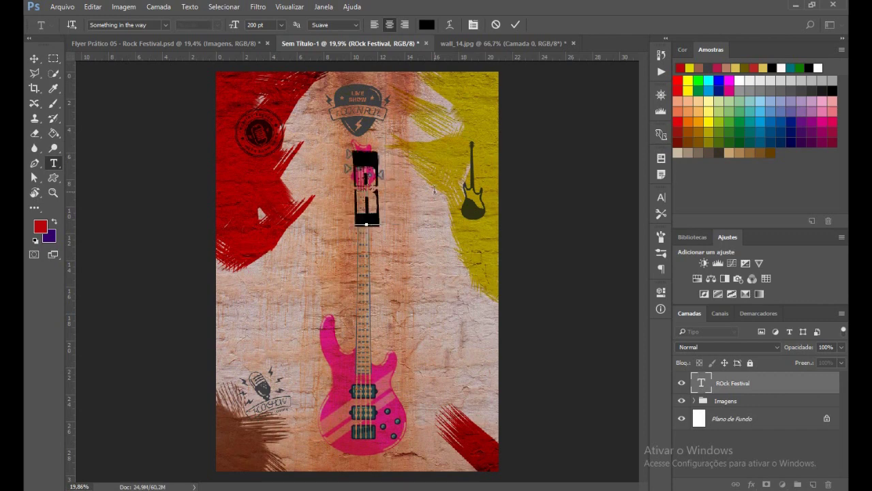
pyautogui.write('Ock')
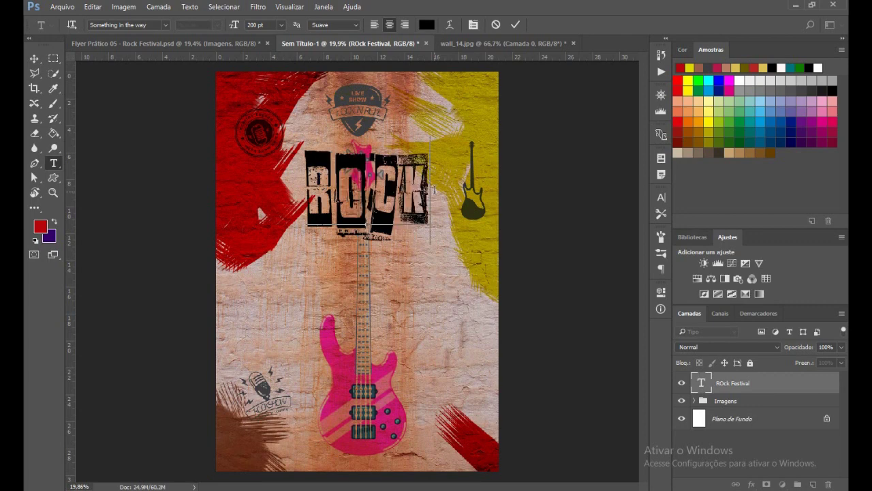
pyautogui.press('Return')
pyautogui.write('Fe')
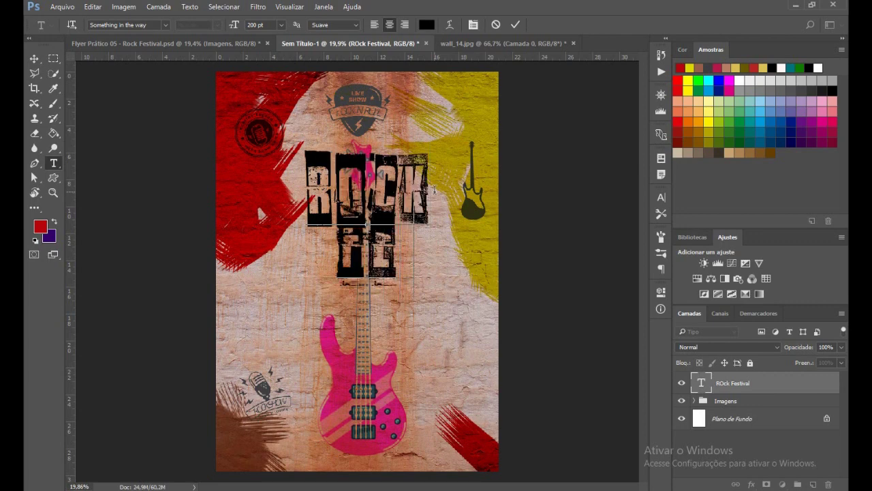
pyautogui.write('stival')
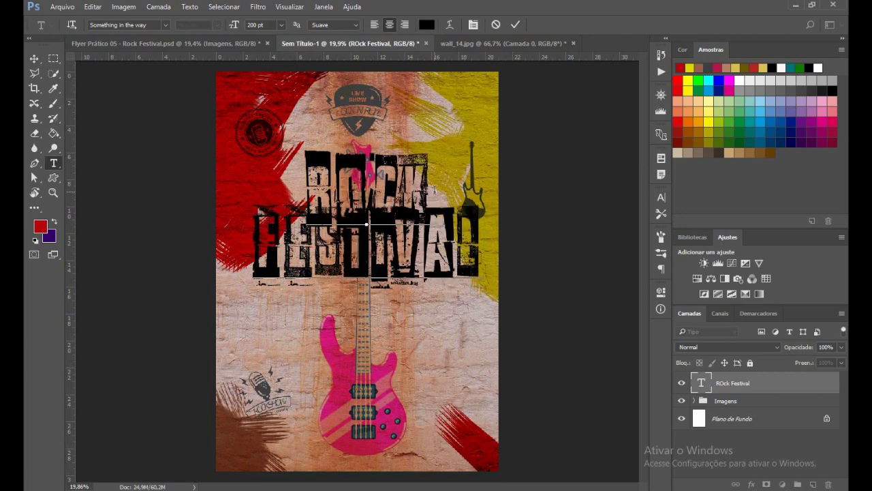
pyautogui.hotkey('ctrl', 'Return')
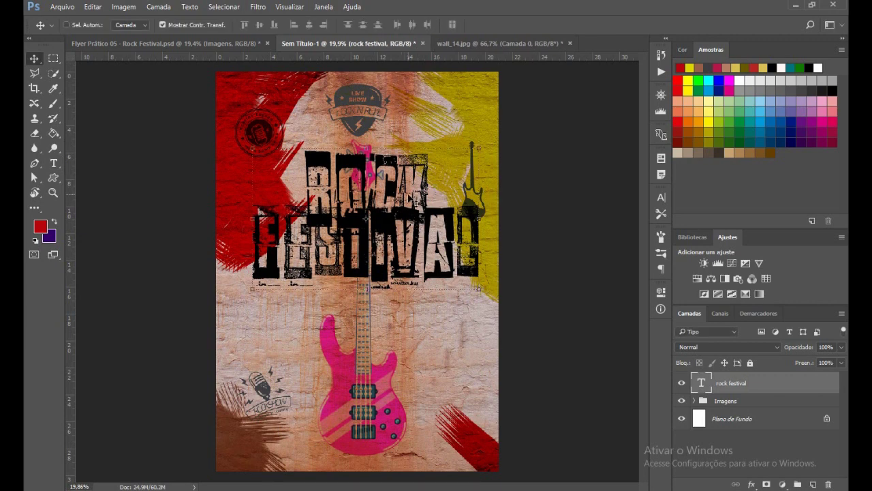
pyautogui.moveTo(410, 198); pyautogui.dragTo(412, 201)
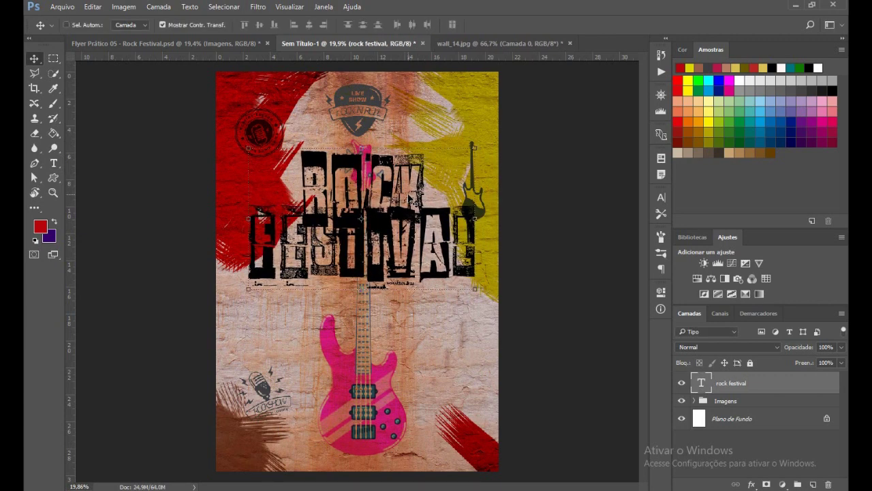
pyautogui.moveTo(409, 198); pyautogui.dragTo(409, 197)
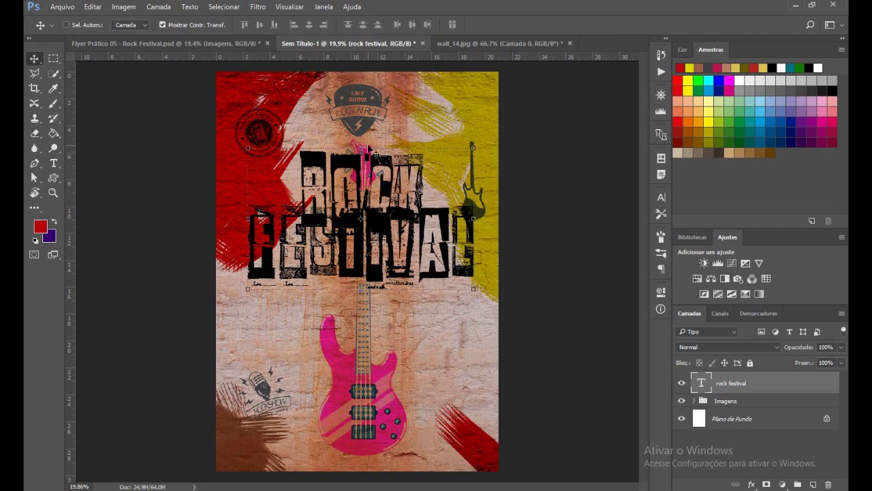
# - Check the character settings of the Rock Festival title in the Flyer Prático 05 reference
pyautogui.click(166, 43)
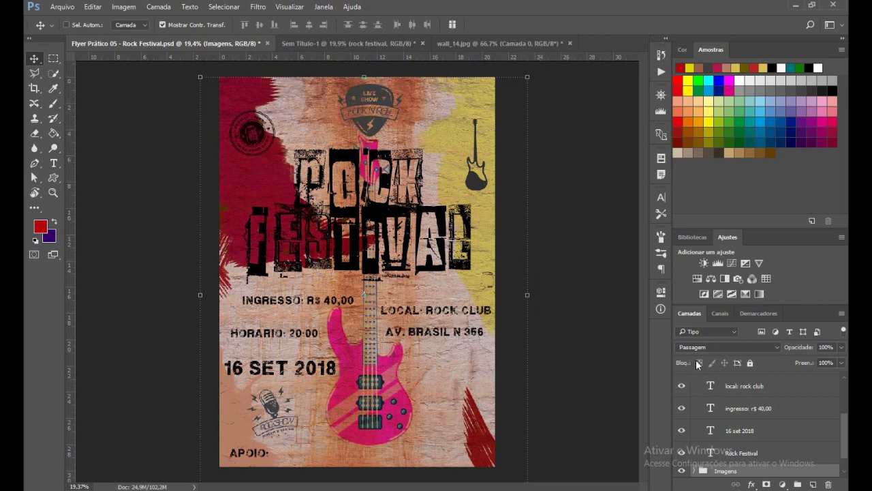
pyautogui.click(741, 455)
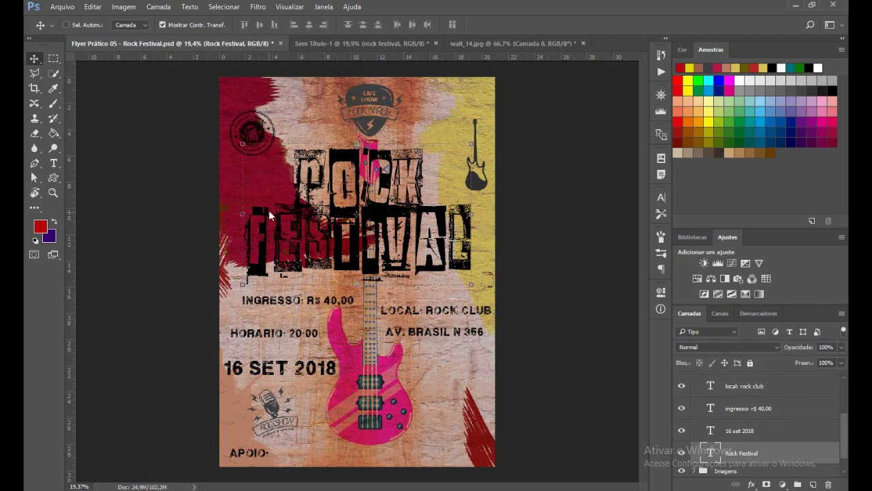
pyautogui.click(661, 197)
pyautogui.click(627, 194)
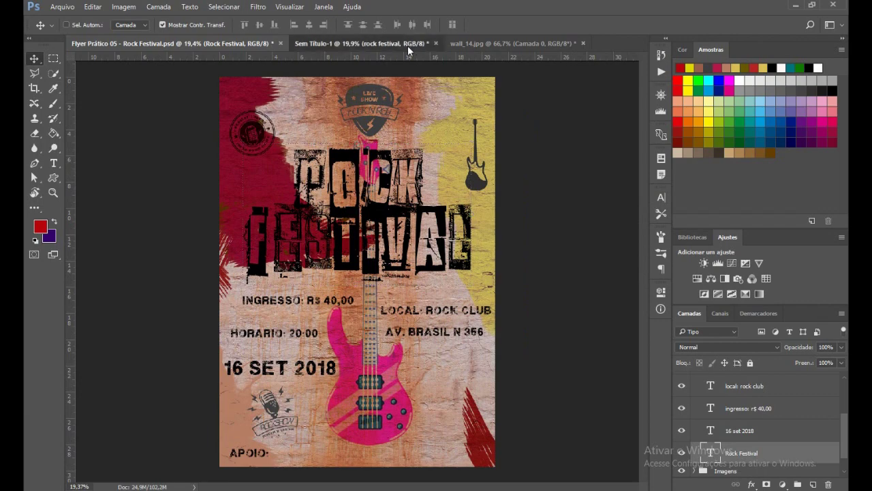
pyautogui.click(408, 44)
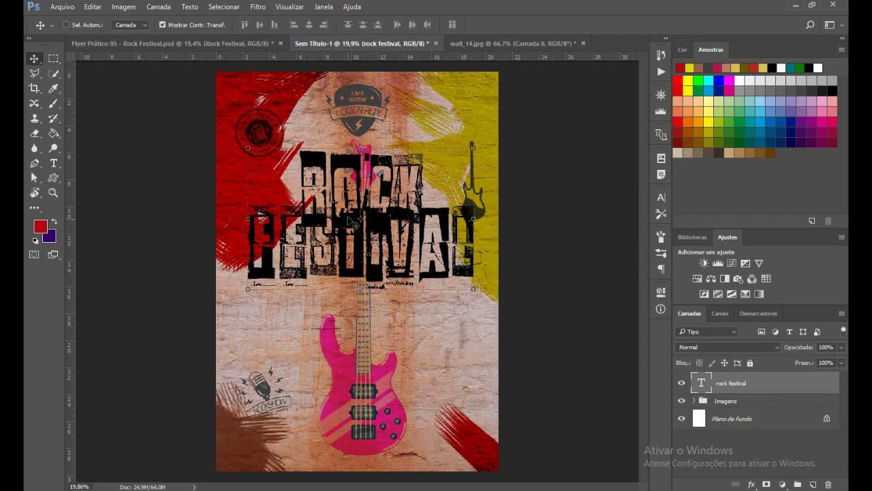
# - Nudge the working title up slightly and compare it again with the reference
pyautogui.press('Up')
pyautogui.press('Up')
pyautogui.press('Up')
pyautogui.press('Up')
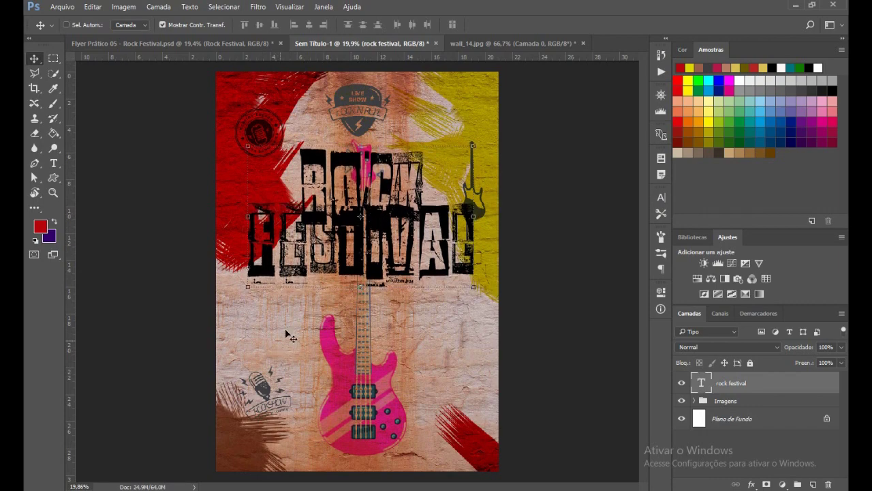
pyautogui.scroll(2, 264, 324)
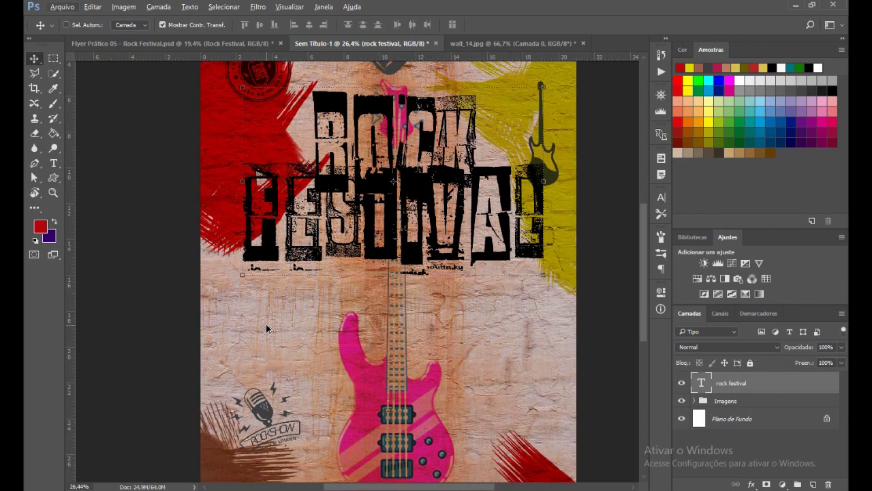
pyautogui.click(158, 44)
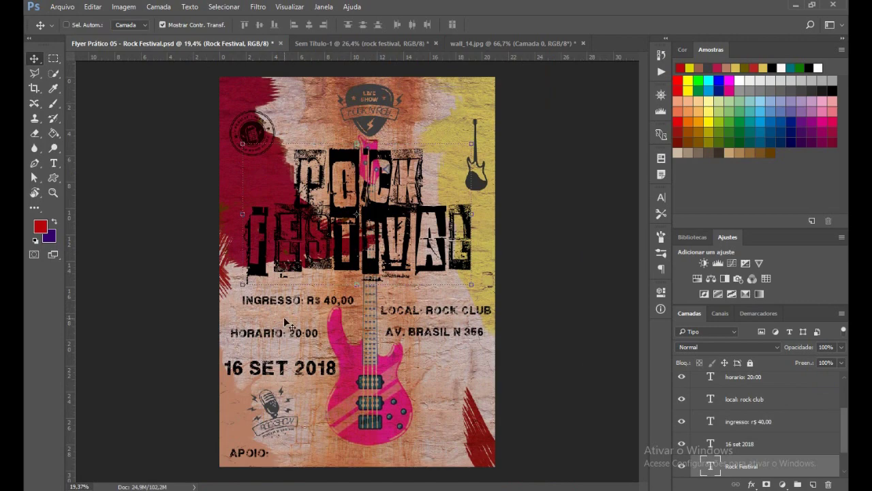
pyautogui.click(339, 43)
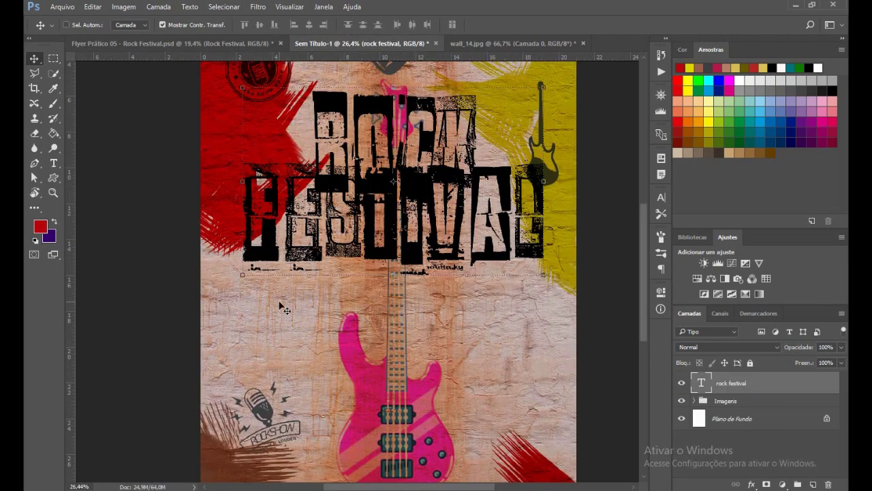
pyautogui.scroll(1, 312, 344)
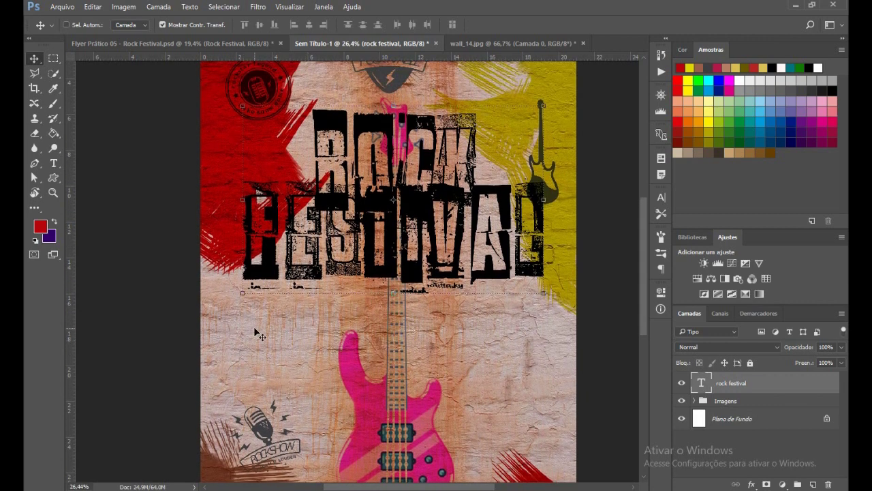
pyautogui.press('t')
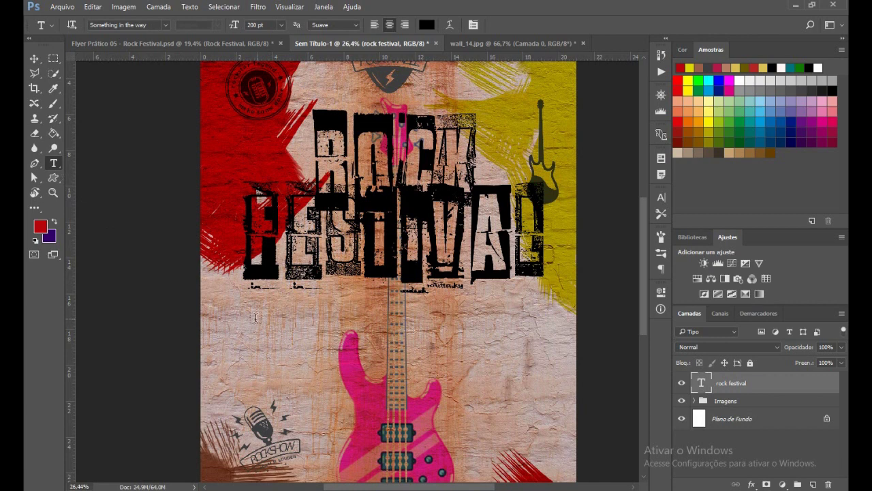
# - Type the ticket price line 'INGRESSO: R$ 40,00' below the title
pyautogui.click(250, 322)
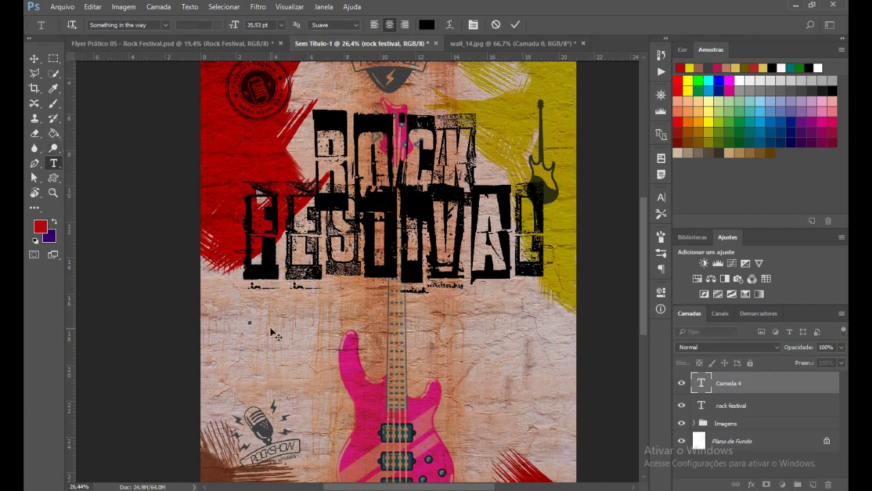
pyautogui.write('INGRESSO: ')
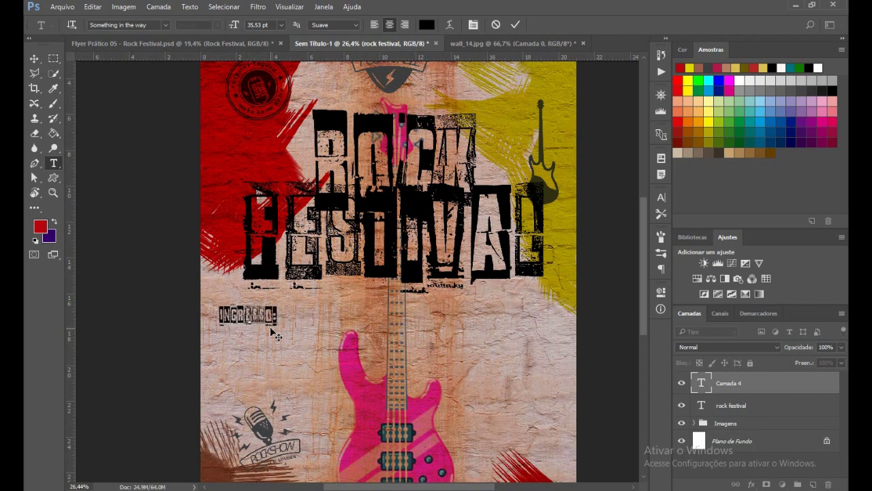
pyautogui.write('R$')
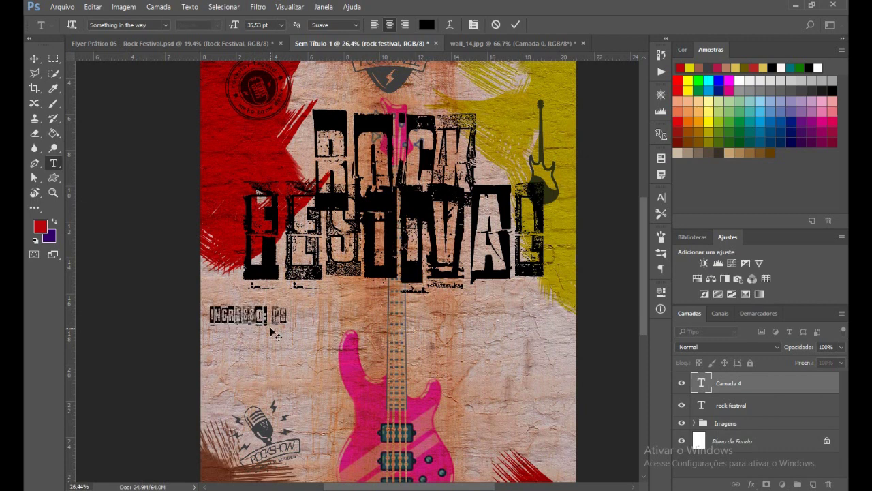
pyautogui.press('BackSpace')
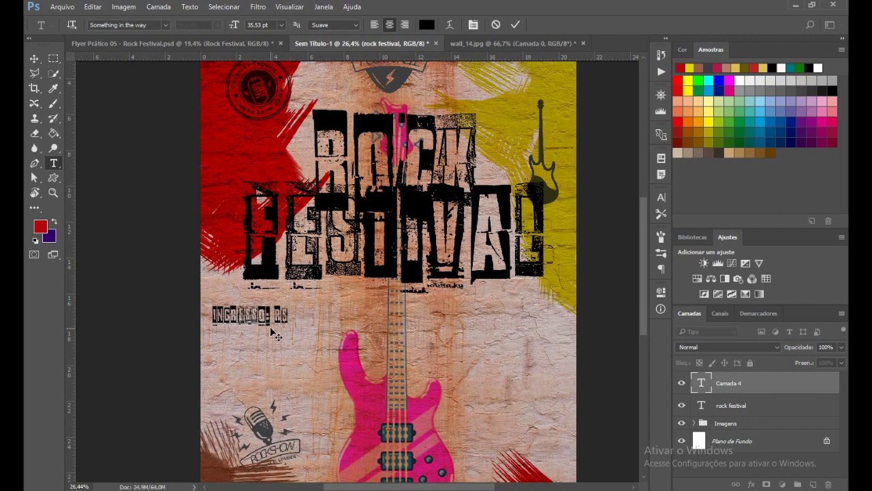
pyautogui.write('40,00')
pyautogui.hotkey('ctrl', 'Return')
# - Move the price line right so it sits just under the title
pyautogui.press('v')
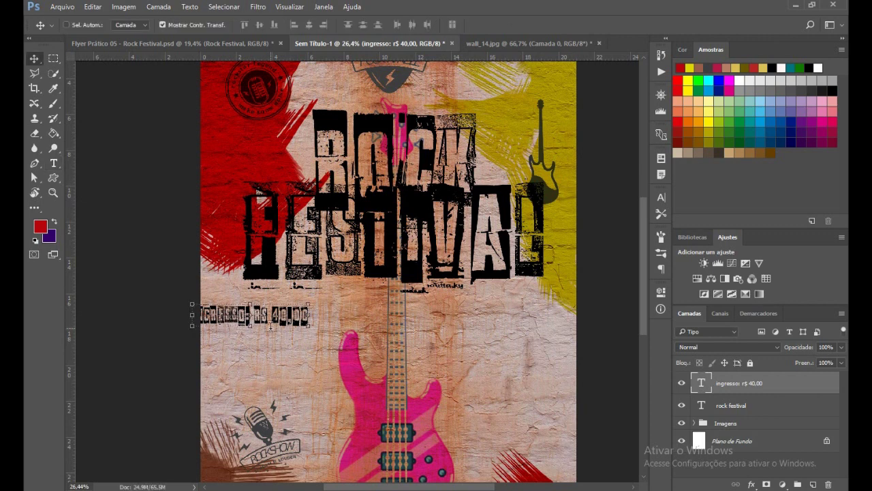
pyautogui.moveTo(289, 323)
pyautogui.mouseDown()
pyautogui.moveTo(339, 318)
pyautogui.moveTo(311, 315)
pyautogui.mouseUp()
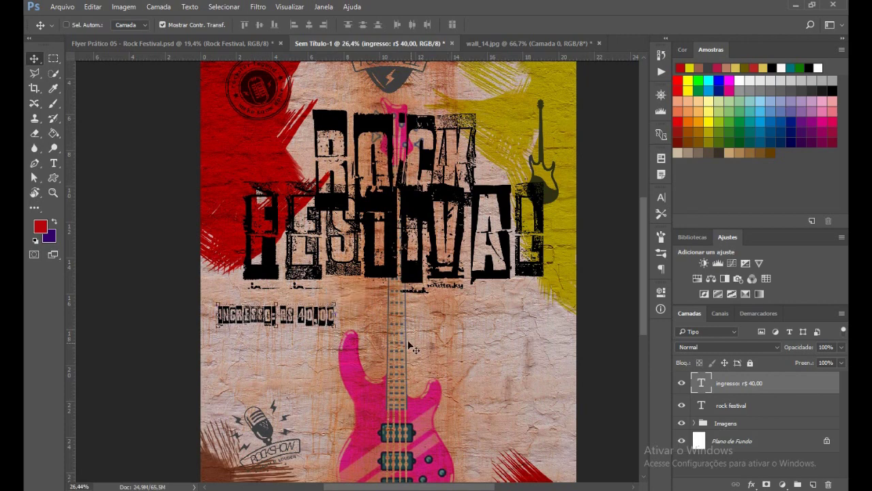
pyautogui.scroll(3, 436, 341)
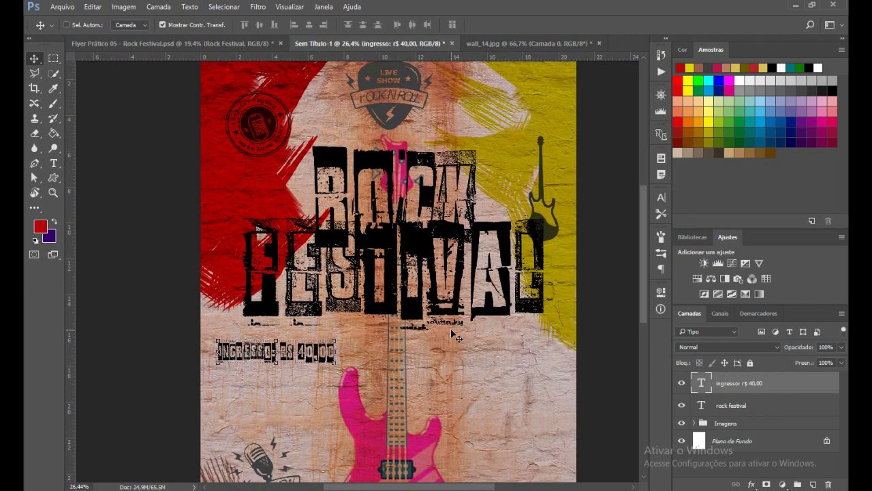
pyautogui.scroll(-3, 455, 334)
pyautogui.scroll(-3, 455, 333)
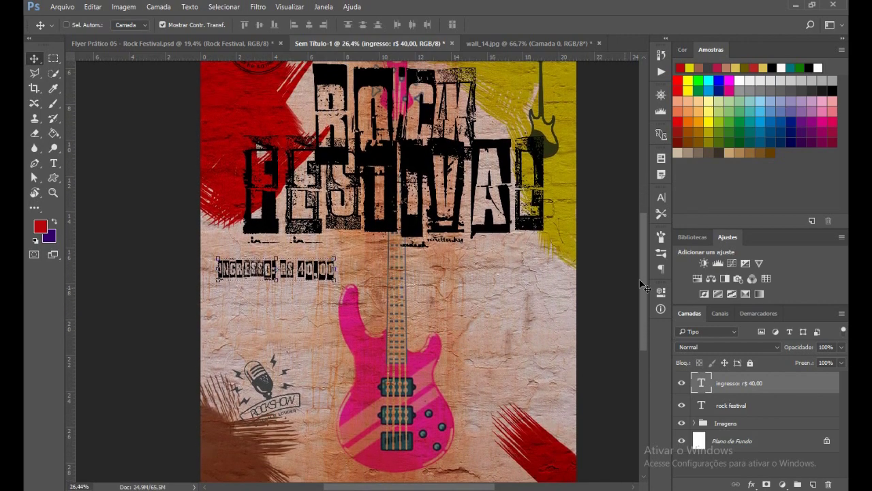
pyautogui.click(663, 197)
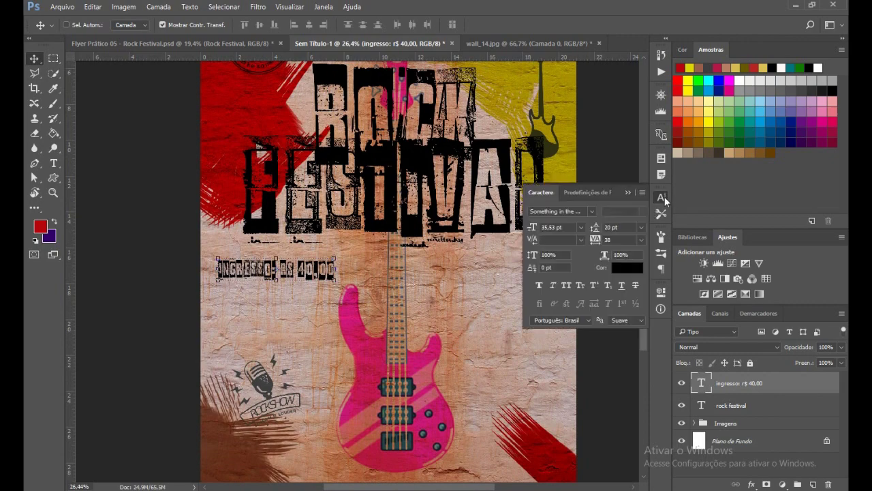
# - Set the price line to the Plane Crash font at 20 pt
pyautogui.click(592, 211)
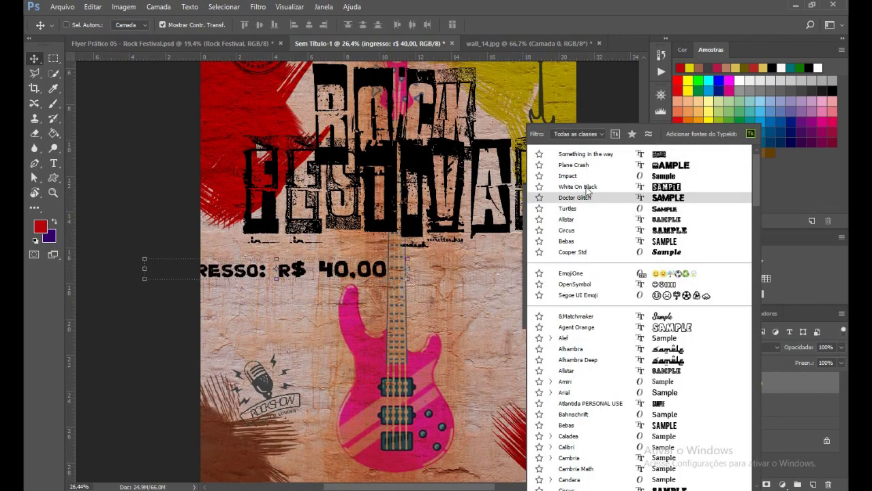
pyautogui.click(583, 166)
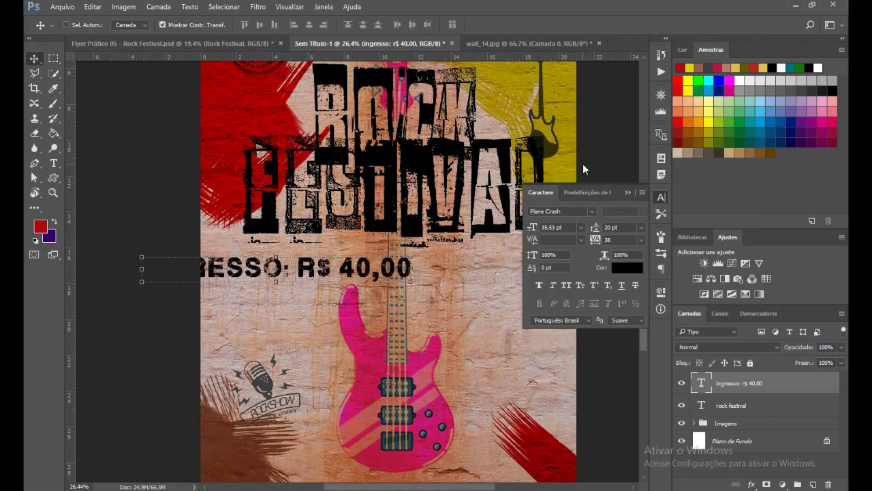
pyautogui.doubleClick(549, 228)
pyautogui.write('25')
pyautogui.press('Return')
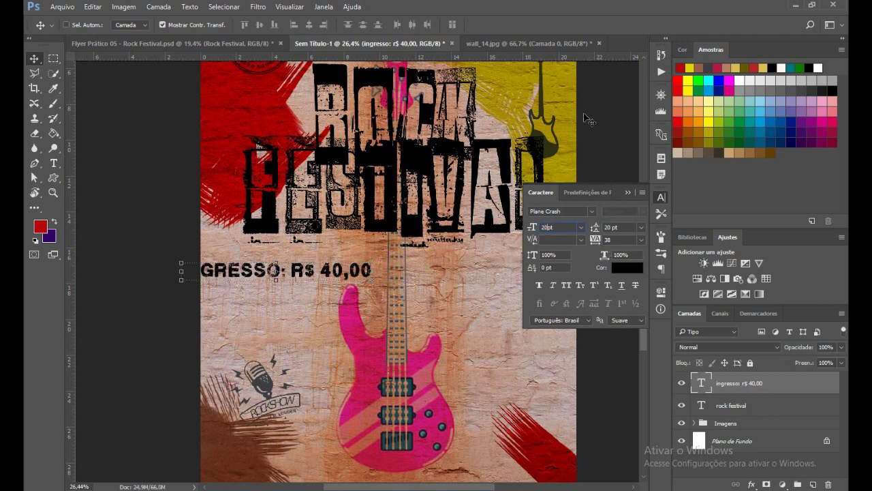
pyautogui.press('Return')
# - Nudge the price line right and up, checking it against the reference flyer
pyautogui.hotkey('shift', 'Right')
pyautogui.hotkey('shift', 'Right')
pyautogui.hotkey('shift', 'Right')
pyautogui.hotkey('shift', 'Right')
pyautogui.hotkey('shift', 'Right')
pyautogui.hotkey('shift', 'Right')
pyautogui.hotkey('shift', 'Right')
pyautogui.hotkey('shift', 'Right')
pyautogui.hotkey('shift', 'Right')
pyautogui.hotkey('shift', 'Right')
pyautogui.hotkey('shift', 'Right')
pyautogui.hotkey('shift', 'Up')
pyautogui.hotkey('shift', 'Right')
pyautogui.hotkey('shift', 'Up')
pyautogui.press('Right')
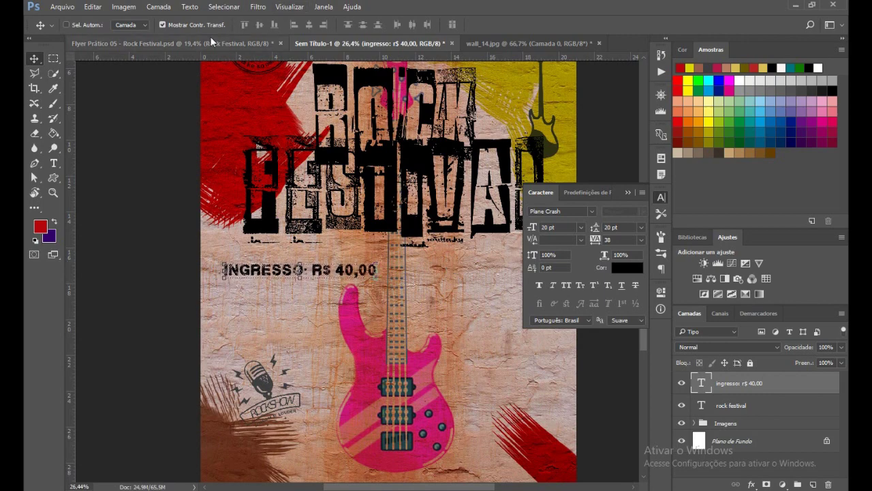
pyautogui.click(222, 43)
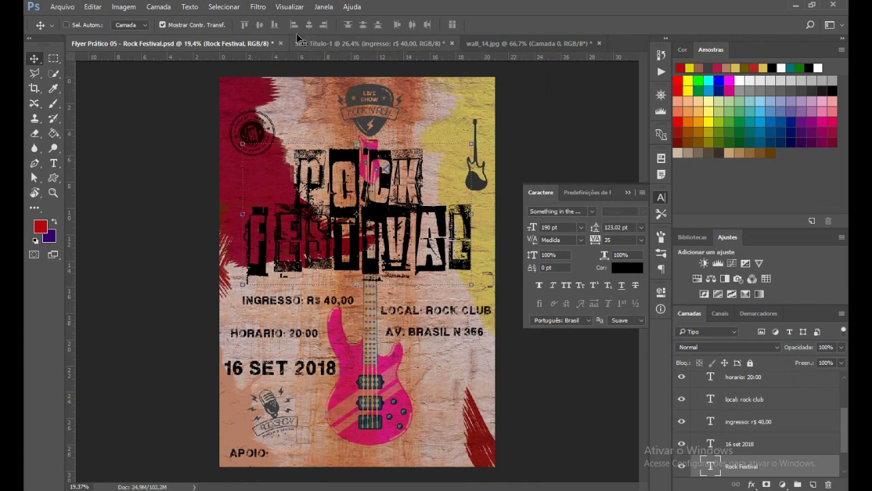
pyautogui.click(322, 42)
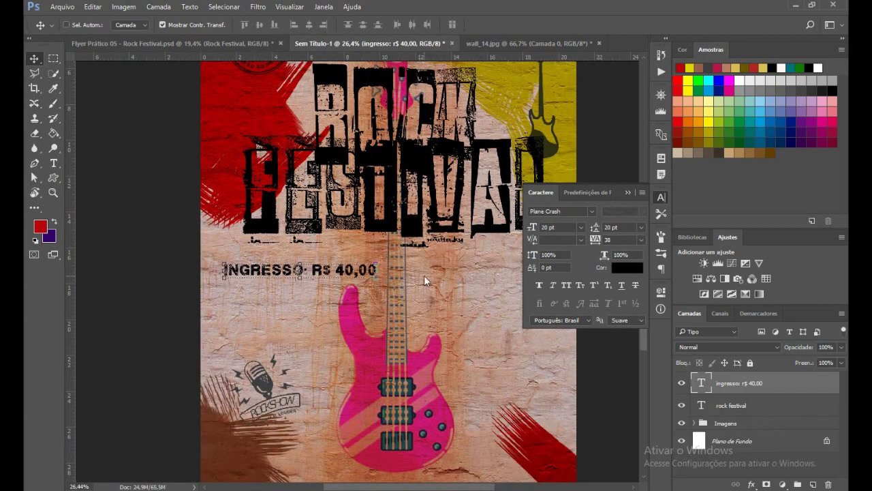
pyautogui.click(629, 193)
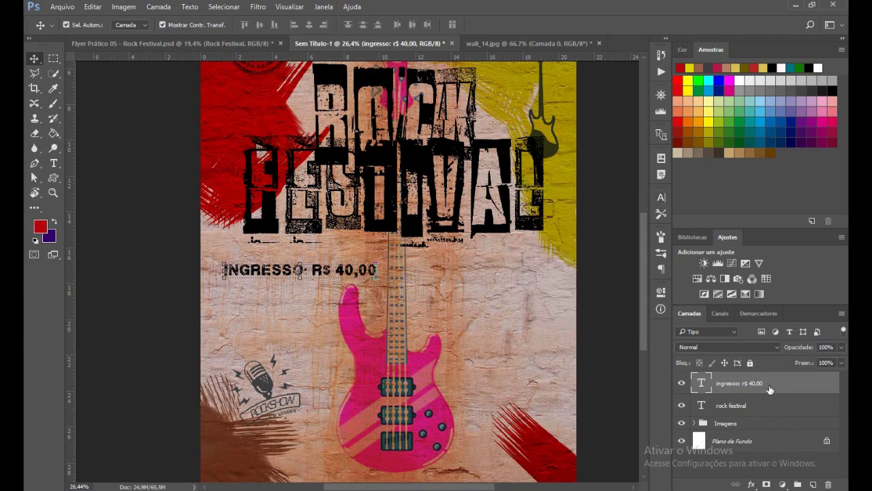
# - Duplicate the price layer and retype the copy as 'LOCAL: ROCK CLUBE'
pyautogui.hotkey('ctrl', 'j')
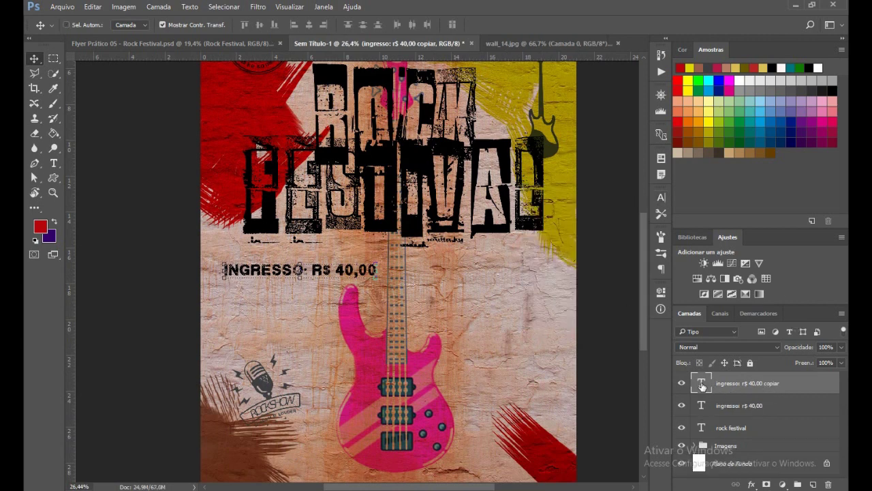
pyautogui.doubleClick(702, 383)
pyautogui.click(371, 273)
pyautogui.press('Left')
pyautogui.press('Left')
pyautogui.press('Left')
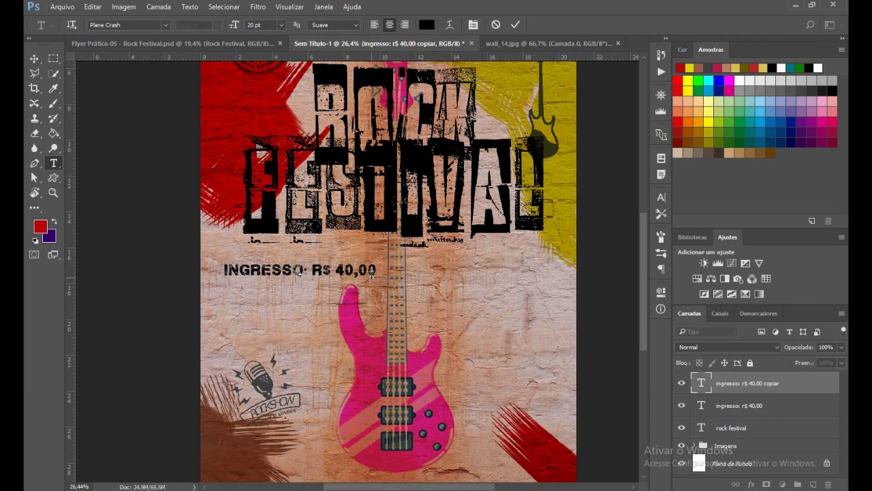
pyautogui.press('BackSpace')
pyautogui.press('BackSpace')
pyautogui.press('BackSpace')
pyautogui.press('BackSpace')
pyautogui.press('BackSpace')
pyautogui.press('BackSpace')
pyautogui.press('BackSpace')
pyautogui.press('BackSpace')
pyautogui.press('BackSpace')
pyautogui.write('ROC')
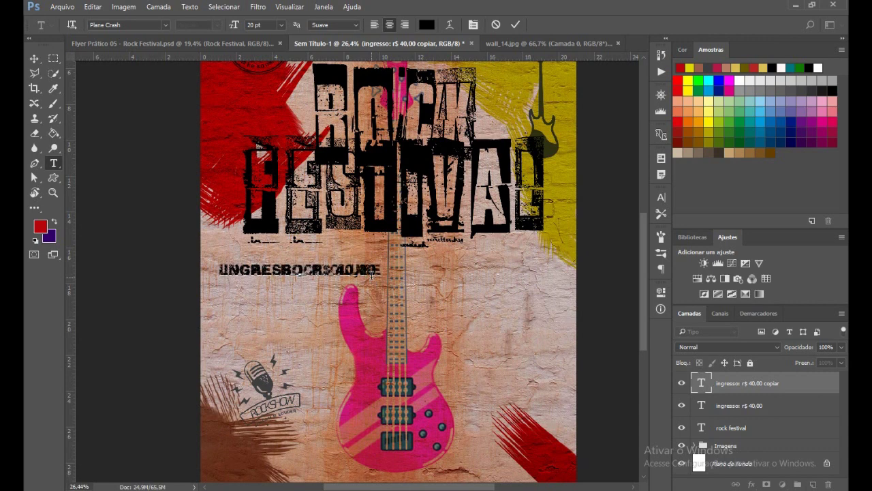
pyautogui.hotkey('ctrl', 'Return')
# - Place the venue line right of the price and set it to 18 pt
pyautogui.press('v')
pyautogui.moveTo(382, 270); pyautogui.dragTo(511, 285)
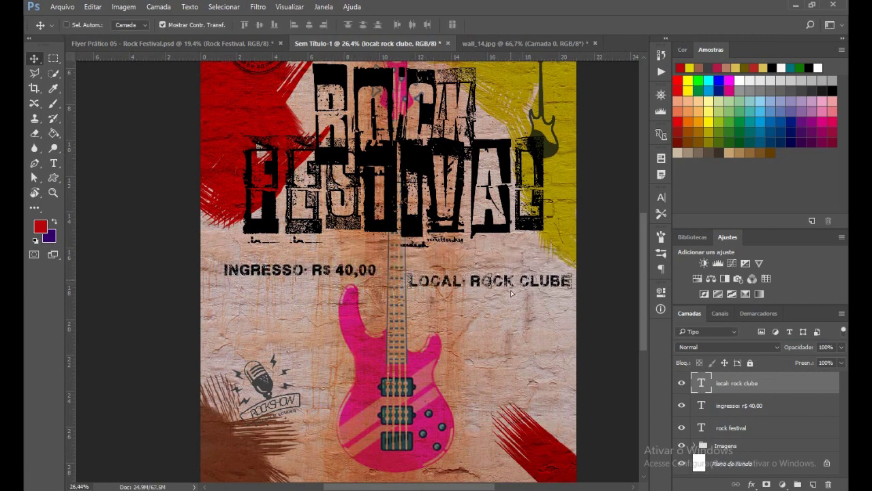
pyautogui.press('Down')
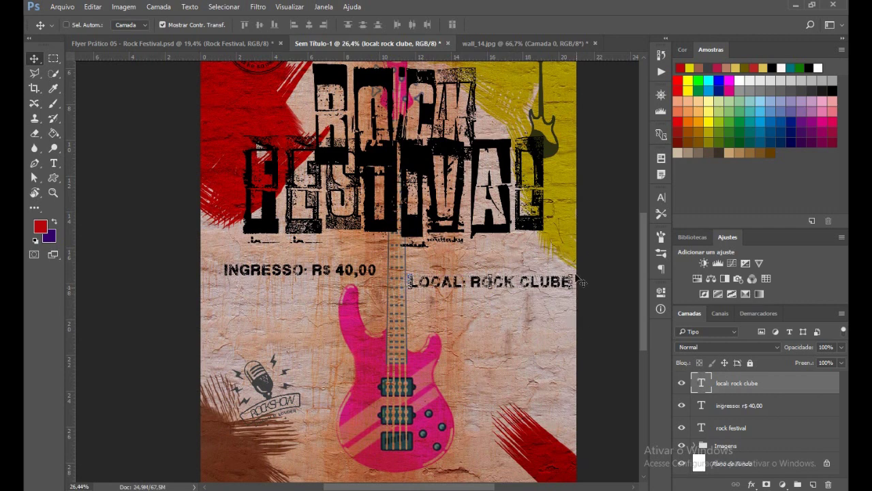
pyautogui.click(662, 197)
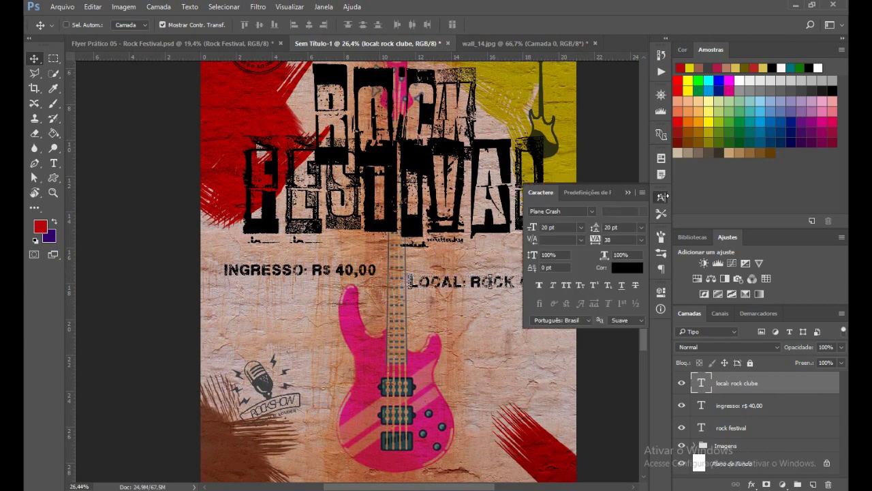
pyautogui.click(546, 227)
pyautogui.write('18')
pyautogui.press('Return')
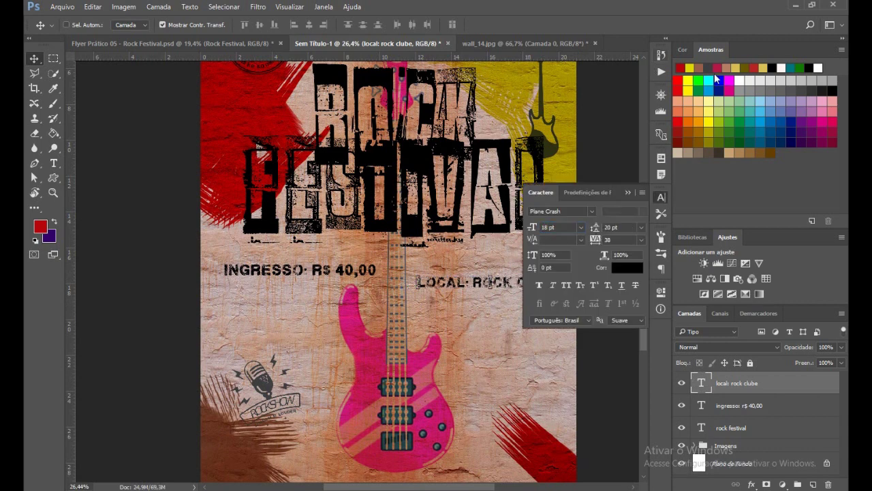
pyautogui.click(627, 192)
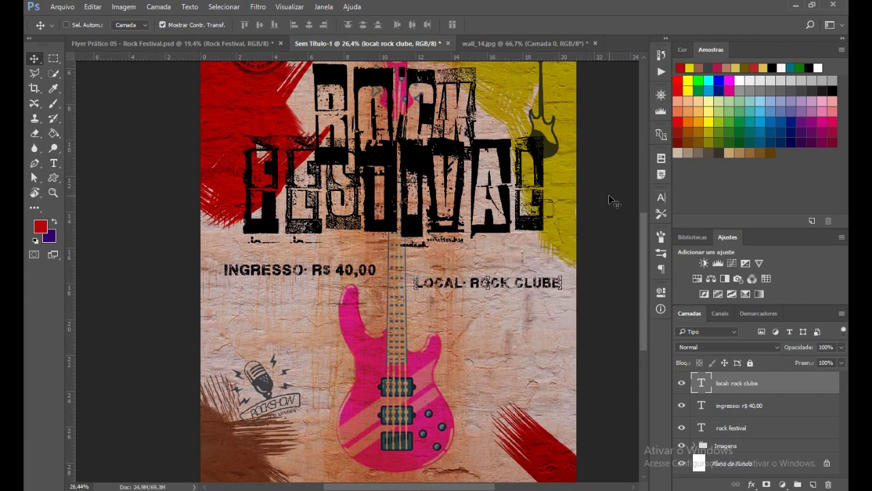
pyautogui.click(187, 43)
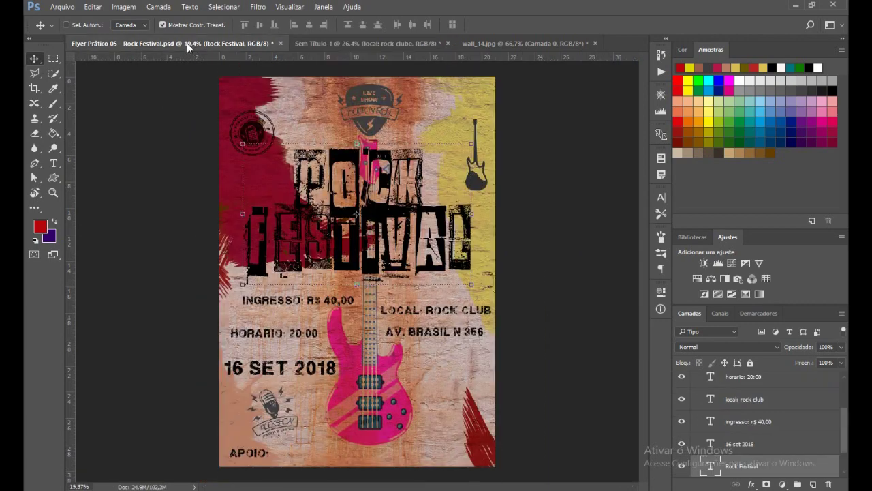
# - Duplicate the venue layer and retype the copy as the HORÁRIO show-time line
pyautogui.click(405, 42)
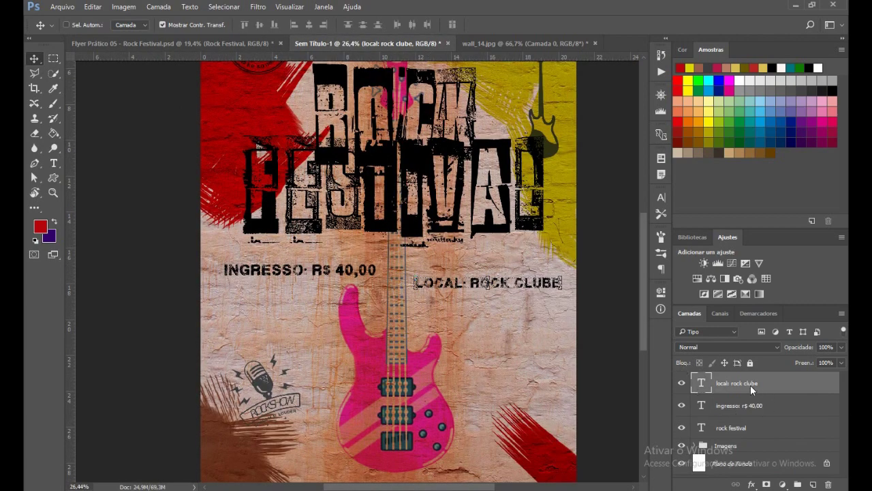
pyautogui.hotkey('ctrl', 'j')
pyautogui.doubleClick(700, 383)
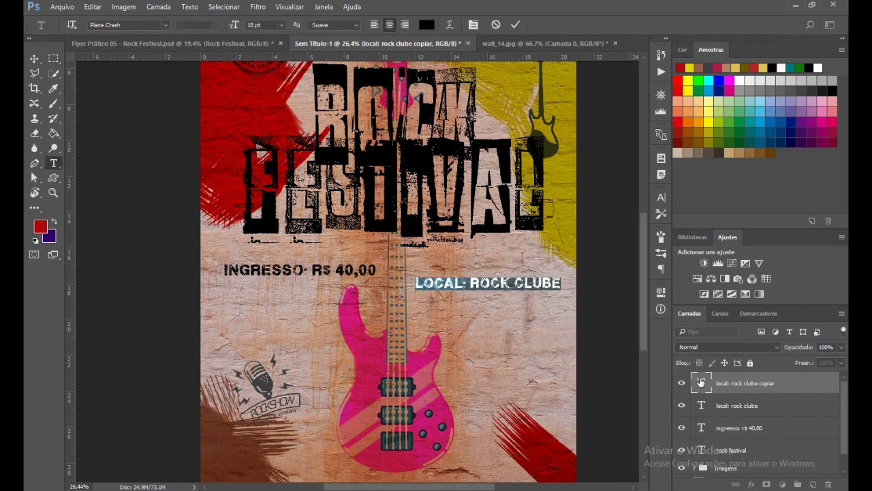
pyautogui.click(700, 376)
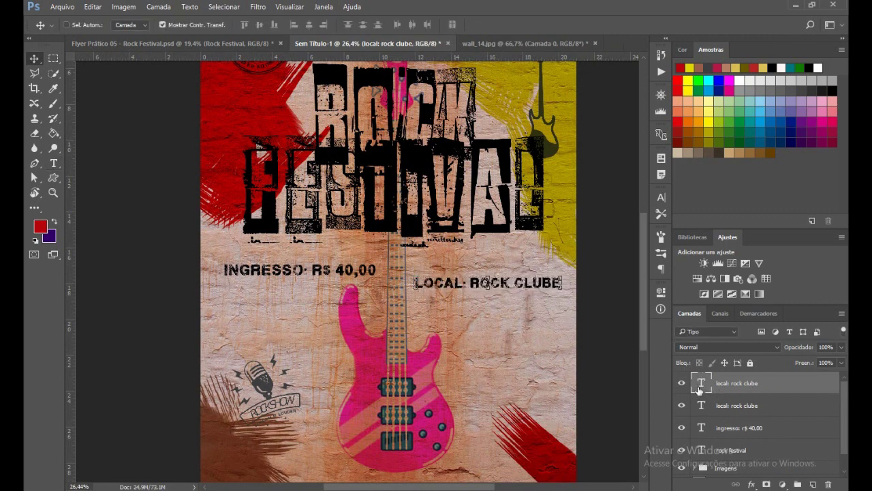
pyautogui.doubleClick(699, 389)
pyautogui.hotkey('ctrl', 'h')
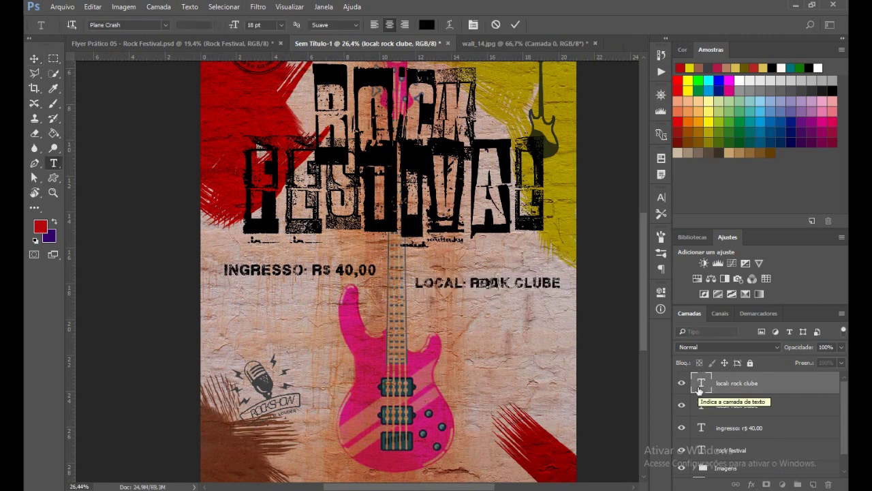
pyautogui.write('HORÁRIO')
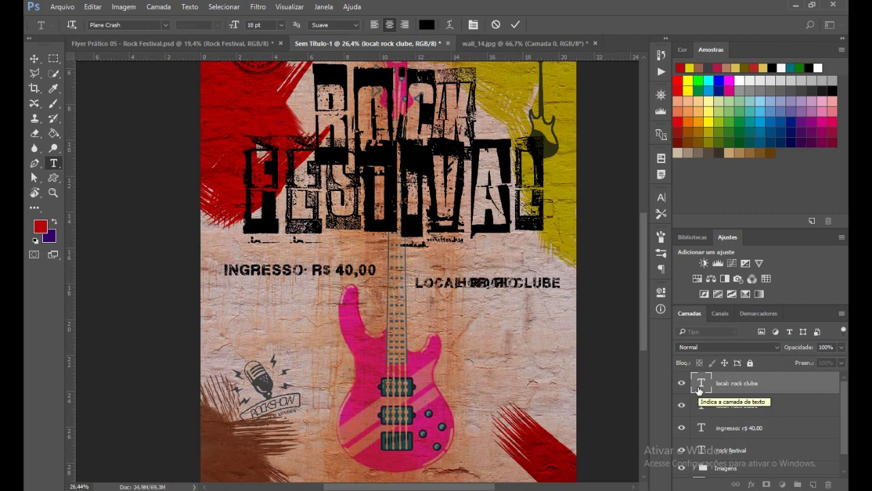
pyautogui.write(': 21')
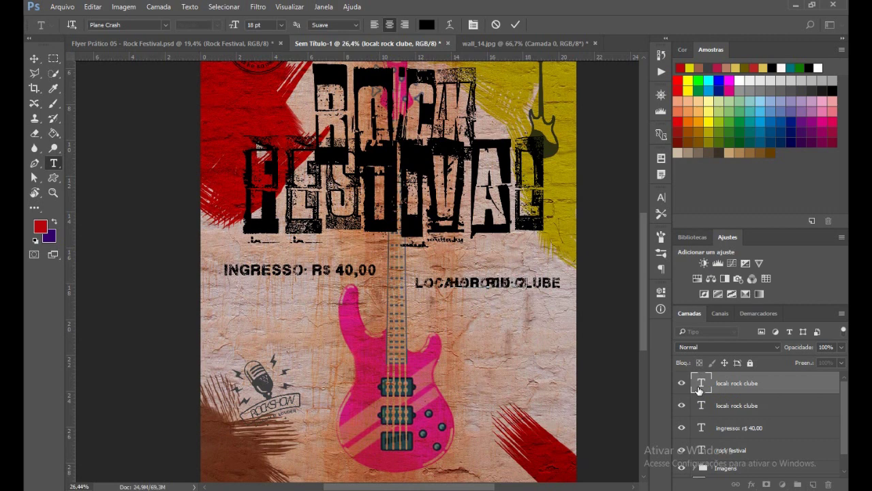
pyautogui.write(':00')
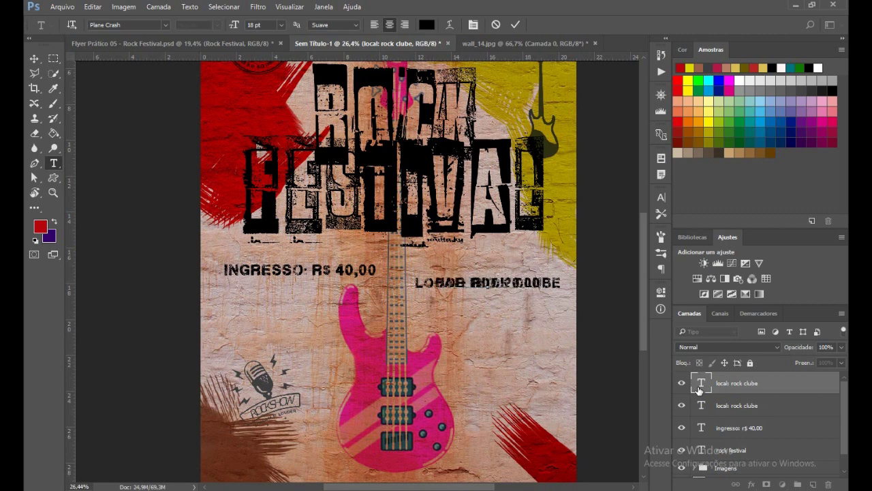
pyautogui.hotkey('ctrl', 'Return')
# - Move the time line beneath the ticket price, aligned with it
pyautogui.press('v')
pyautogui.moveTo(477, 300); pyautogui.dragTo(298, 302)
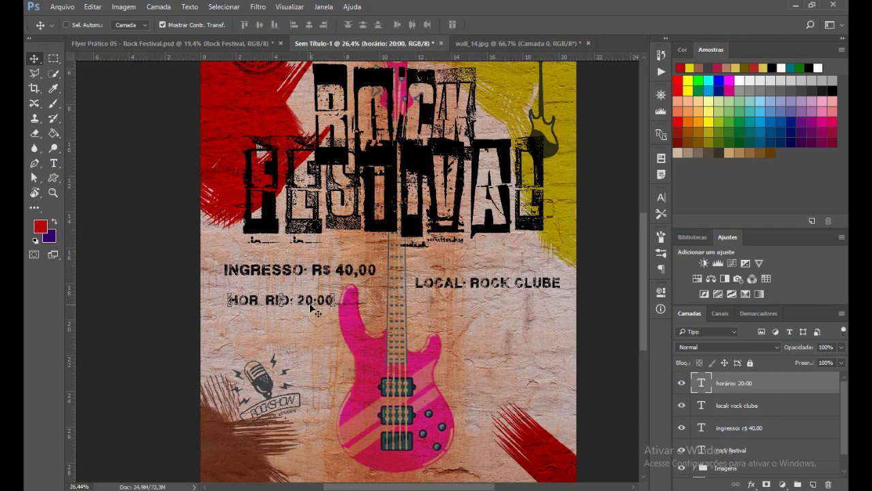
pyautogui.moveTo(310, 306); pyautogui.dragTo(307, 306)
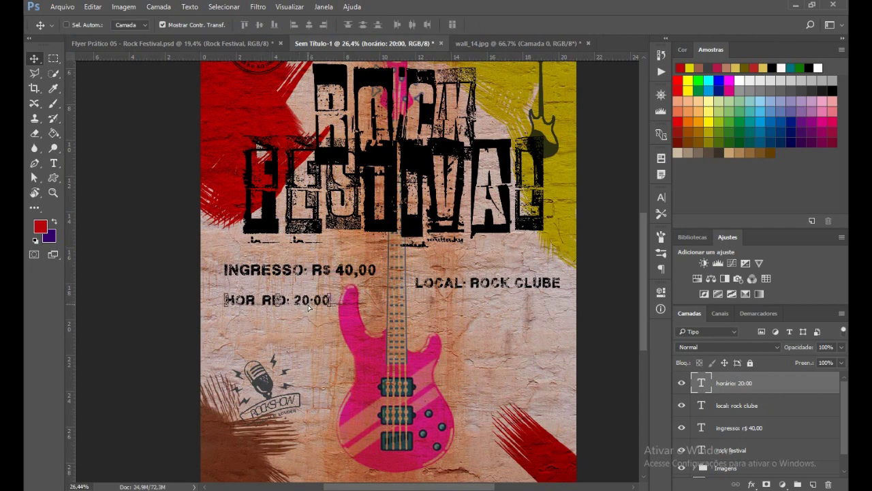
pyautogui.moveTo(310, 307); pyautogui.dragTo(314, 306)
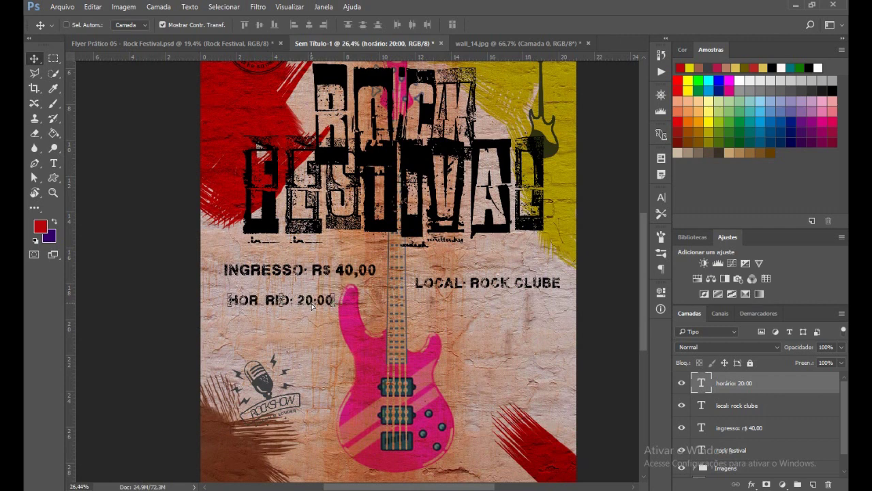
# - Replace the accented Á with a plain A to read 'HORARIO', then nudge it down
pyautogui.doubleClick(701, 382)
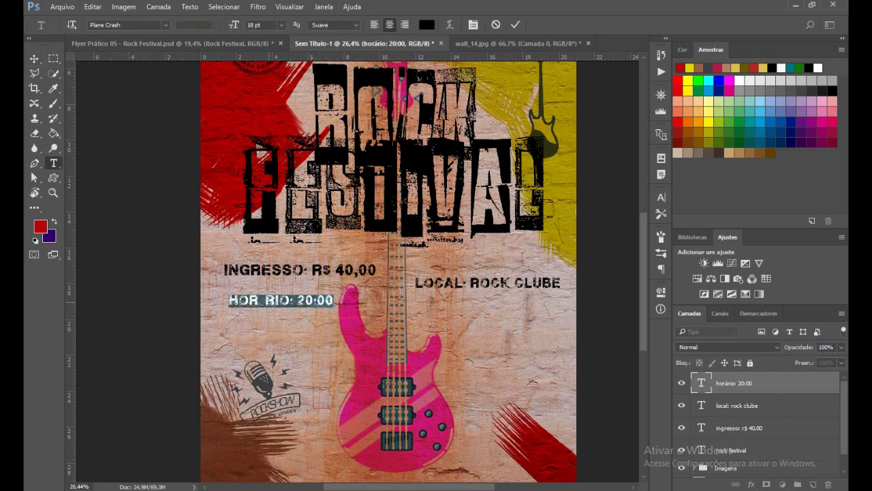
pyautogui.press('Left')
pyautogui.press('BackSpace')
pyautogui.write('A')
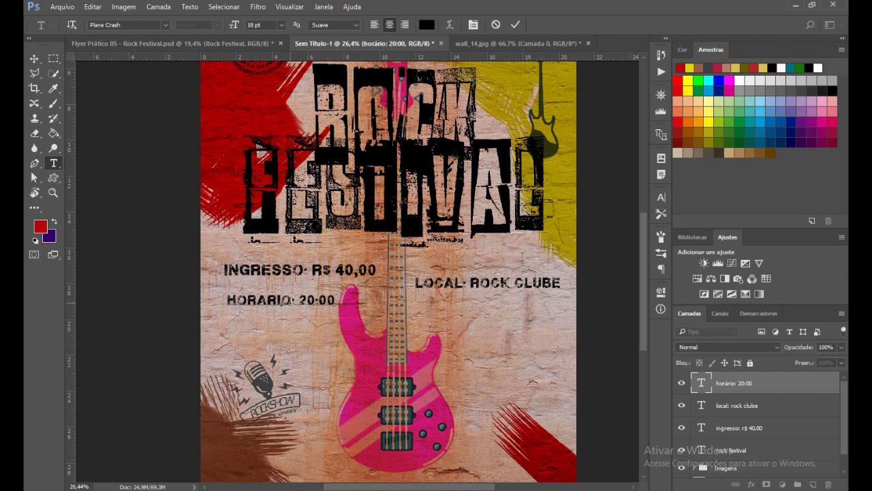
pyautogui.hotkey('ctrl', 'Return')
pyautogui.press('v')
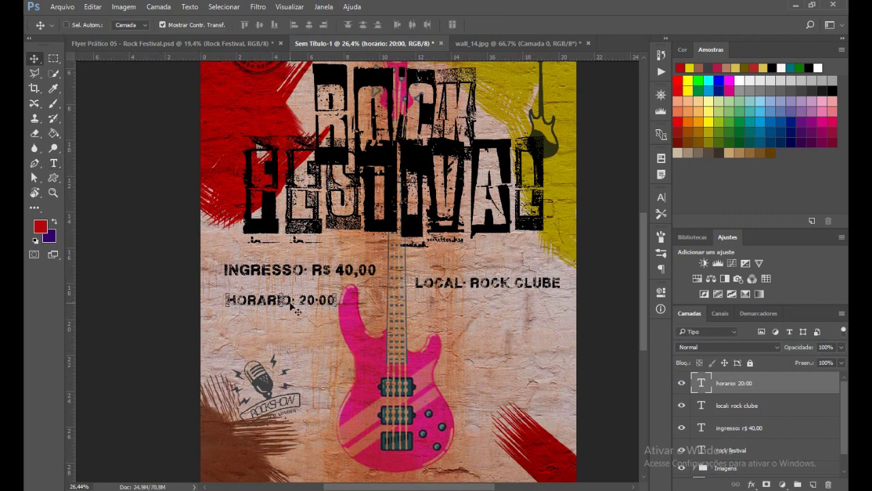
pyautogui.press('Down')
pyautogui.press('Down')
pyautogui.press('Down')
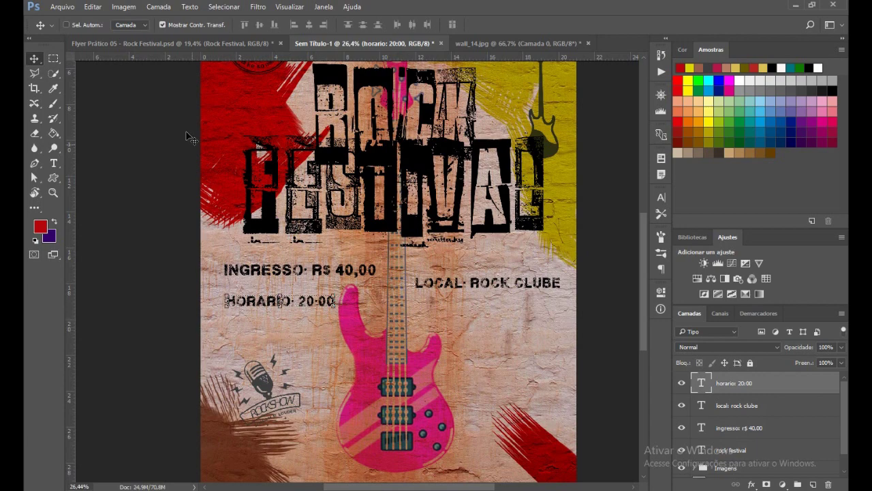
# - Duplicate the HORARIO text layer and change the copy's text to 'AV BRASIL N 156'
pyautogui.click(171, 43)
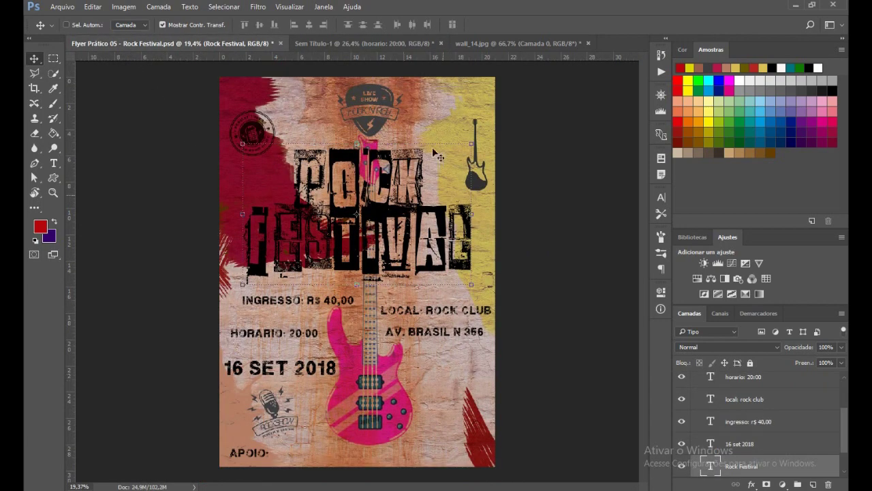
pyautogui.click(365, 44)
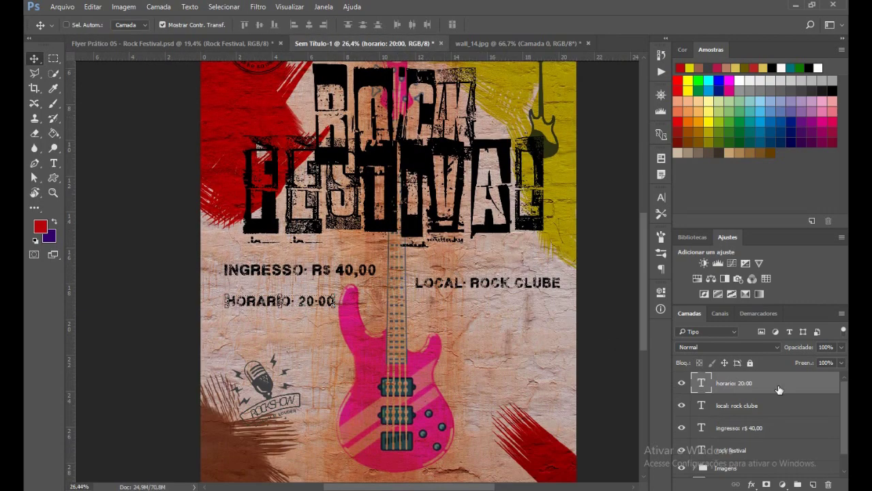
pyautogui.hotkey('ctrl', 'j')
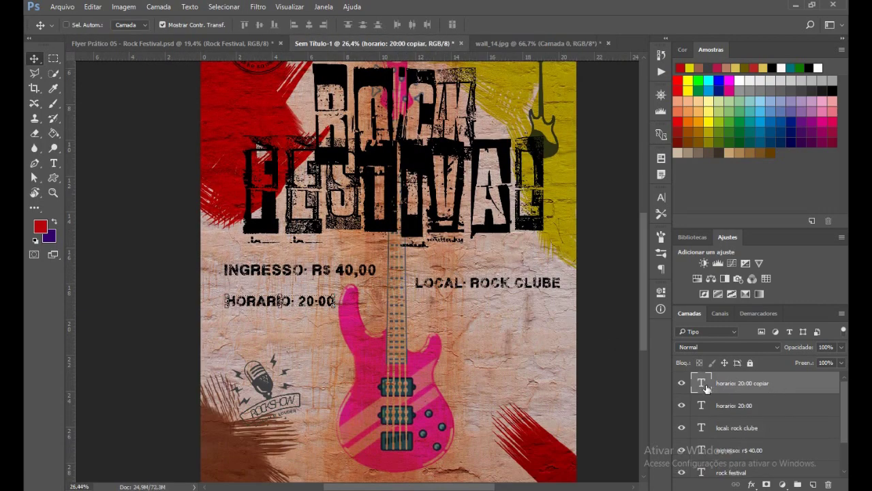
pyautogui.doubleClick(702, 384)
pyautogui.hotkey('ctrl', 'h')
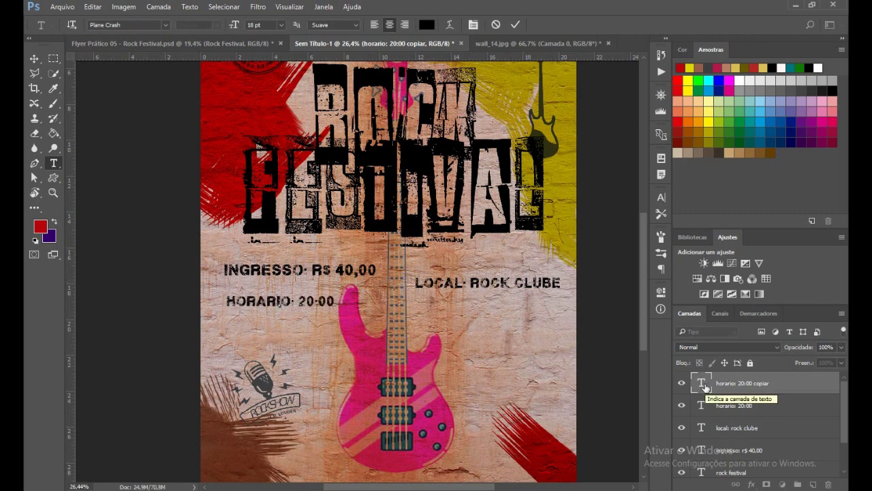
pyautogui.write('ABRE ASIL: 20:00 n 156')
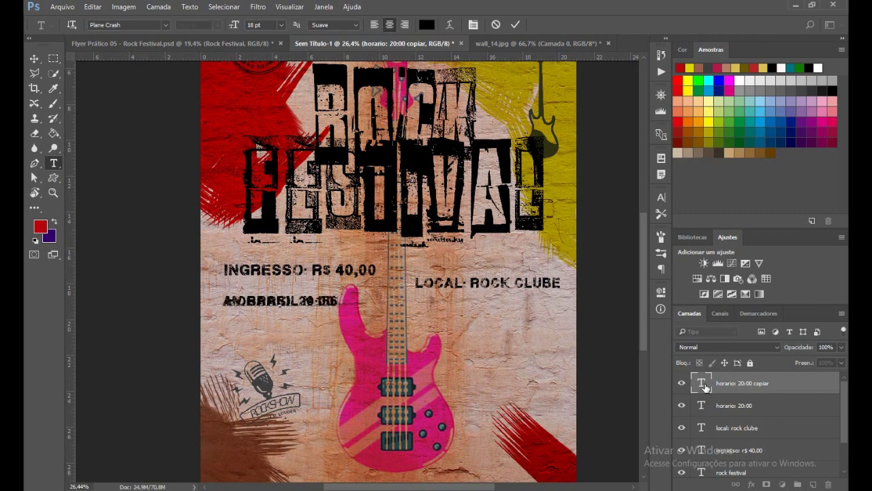
pyautogui.hotkey('ctrl', 'Return')
pyautogui.press('v')
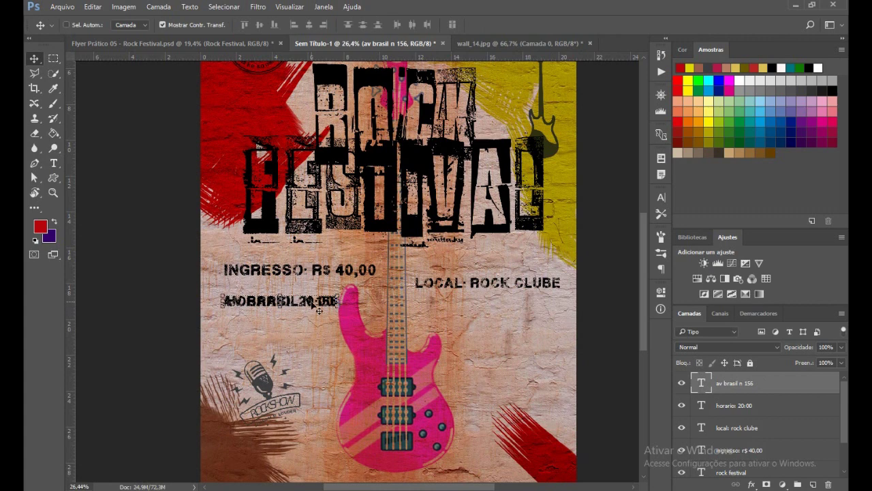
# - Position the address line just below 'LOCAL: ROCK CLUBE', checking against the reference flyer
pyautogui.moveTo(313, 308); pyautogui.dragTo(516, 318)
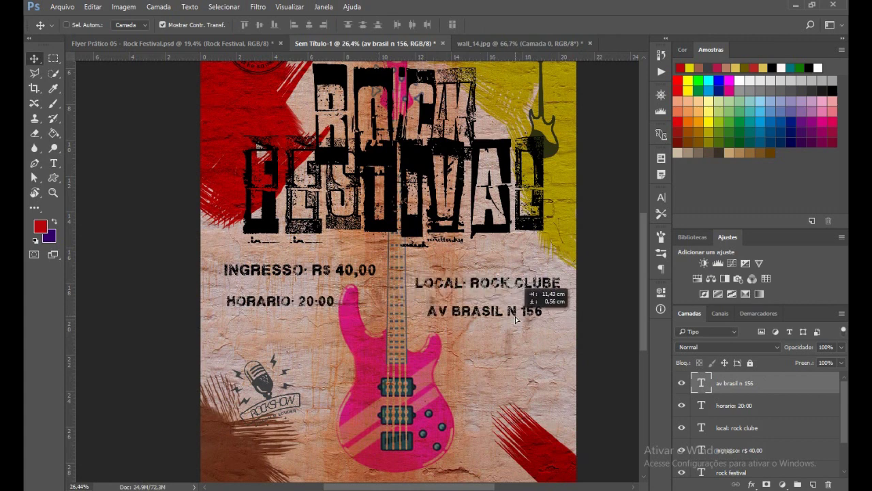
pyautogui.moveTo(516, 318); pyautogui.dragTo(520, 320)
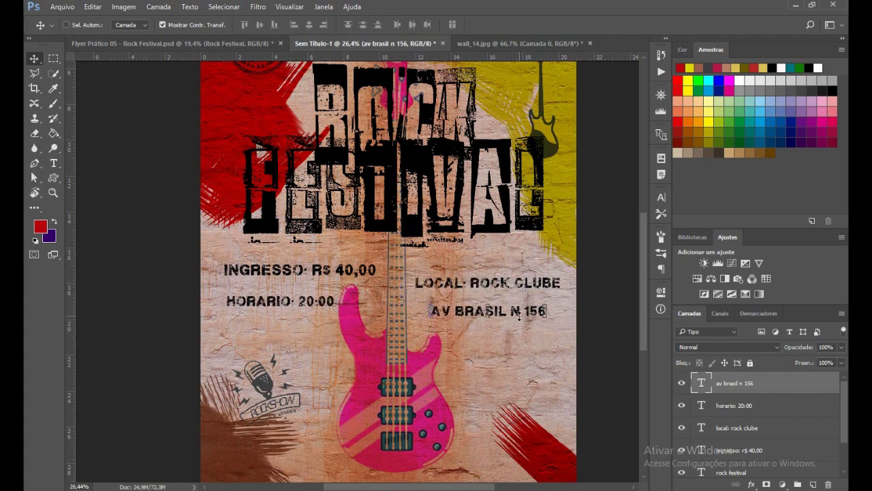
pyautogui.click(126, 44)
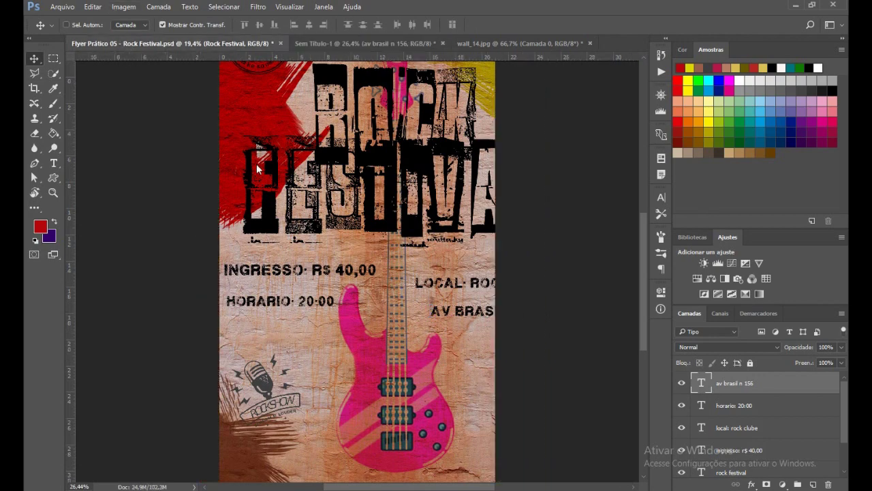
# - In Sem Título-1, start a Type-tool insertion point below the address line
pyautogui.click(385, 44)
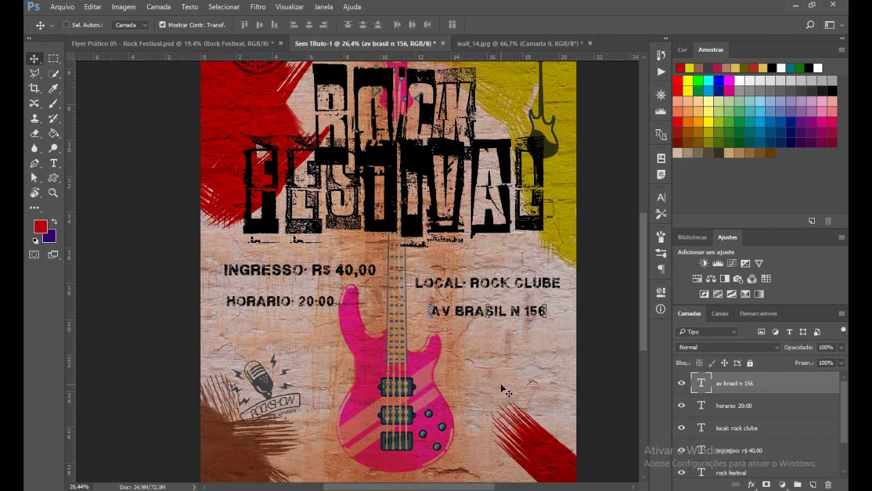
pyautogui.press('t')
pyautogui.click(457, 377)
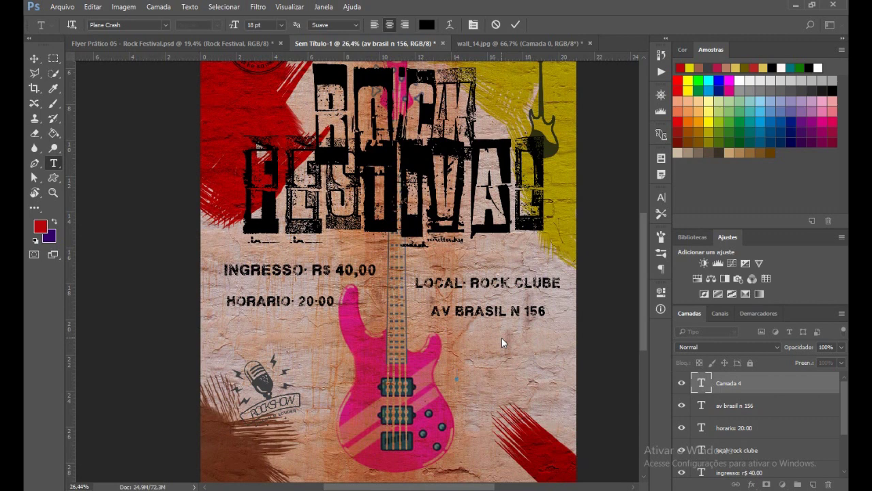
# - Type the date '16 SET 2018' into the new text layer and commit it
pyautogui.write('16')
pyautogui.write(' de')
pyautogui.press('BackSpace')
pyautogui.press('BackSpace')
pyautogui.write('SET')
pyautogui.write(' 2018')
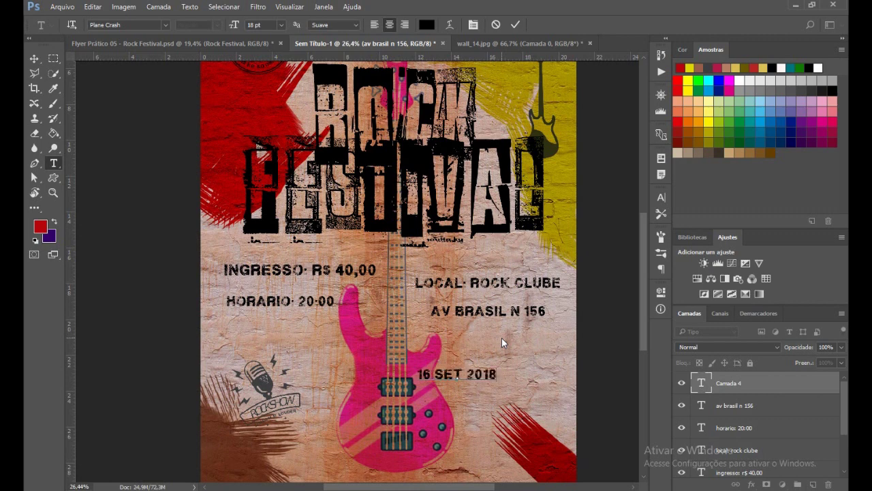
pyautogui.click(502, 341)
# - Scale the date to about 171% and place it at the flyer's lower right
pyautogui.hotkey('ctrl', 't')
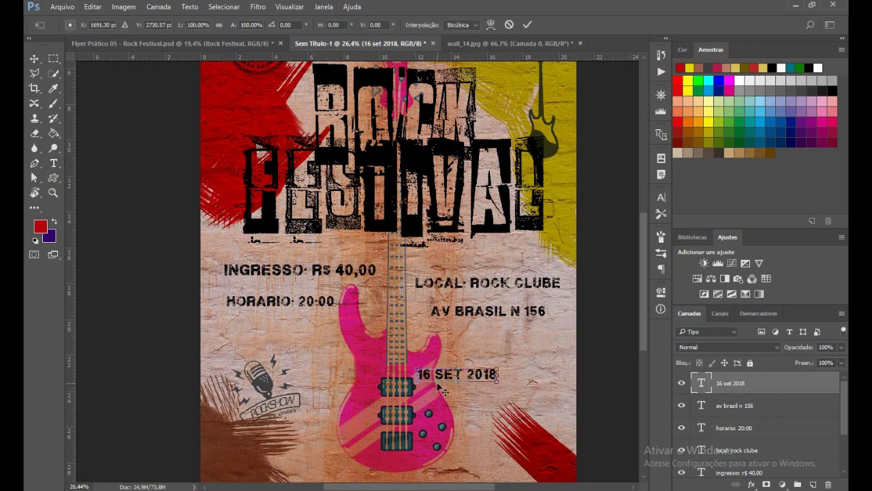
pyautogui.moveTo(498, 363); pyautogui.dragTo(525, 357)
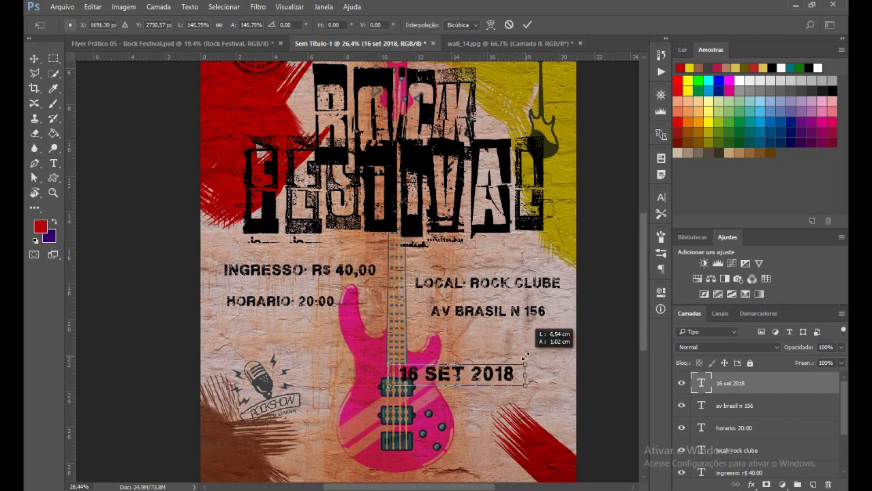
pyautogui.moveTo(526, 356); pyautogui.dragTo(526, 356)
pyautogui.moveTo(484, 379); pyautogui.dragTo(545, 377)
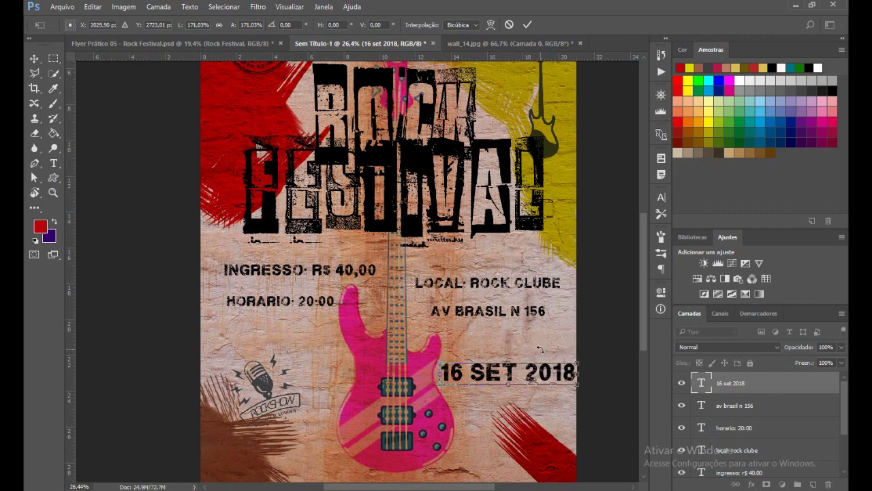
pyautogui.press('Down')
pyautogui.press('Down')
pyautogui.press('Down')
pyautogui.press('Left')
pyautogui.press('Left')
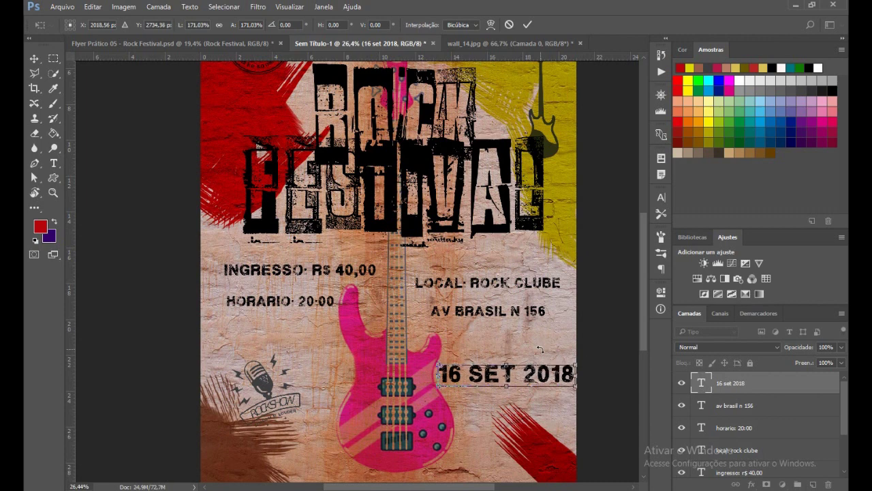
pyautogui.press('t')
pyautogui.press('Return')
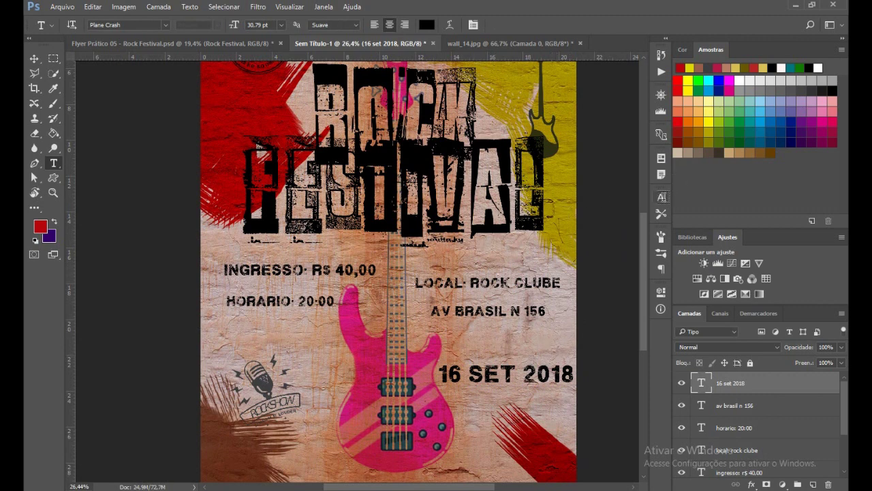
# - Set the date's font size to 29 pt in the Character panel
pyautogui.click(661, 197)
pyautogui.click(551, 227)
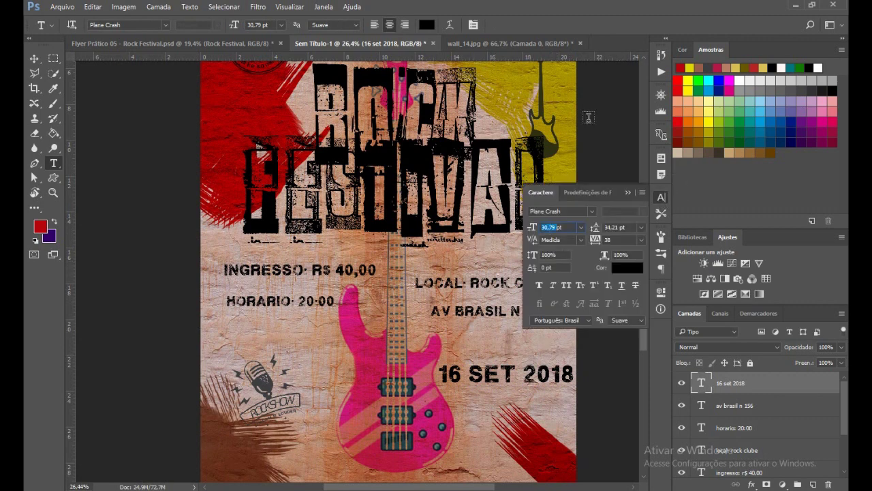
pyautogui.write('30')
pyautogui.press('Return')
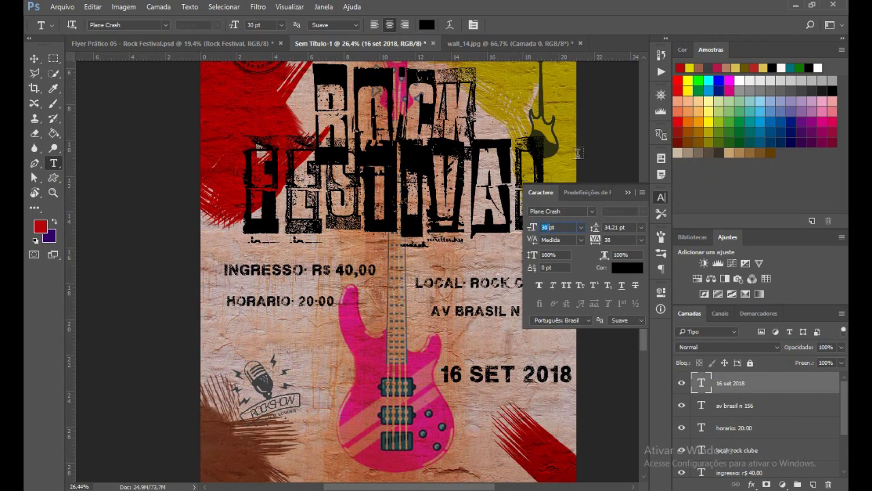
pyautogui.write('29')
pyautogui.press('Return')
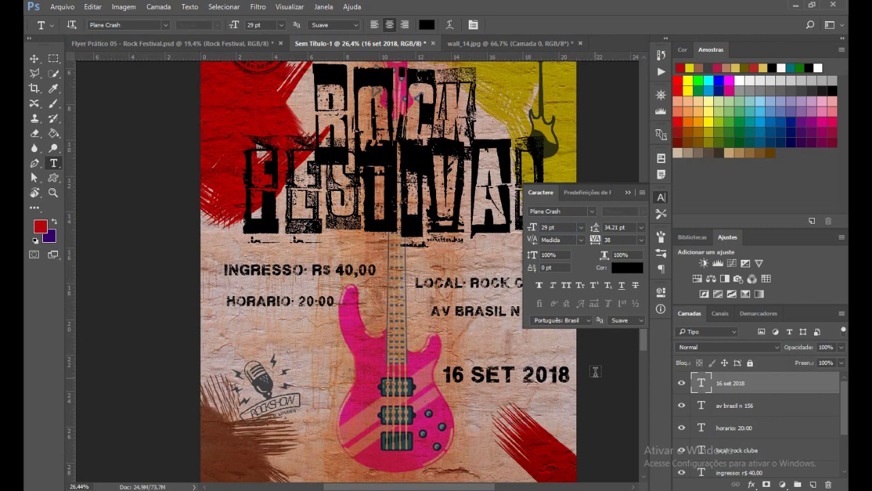
pyautogui.click(628, 192)
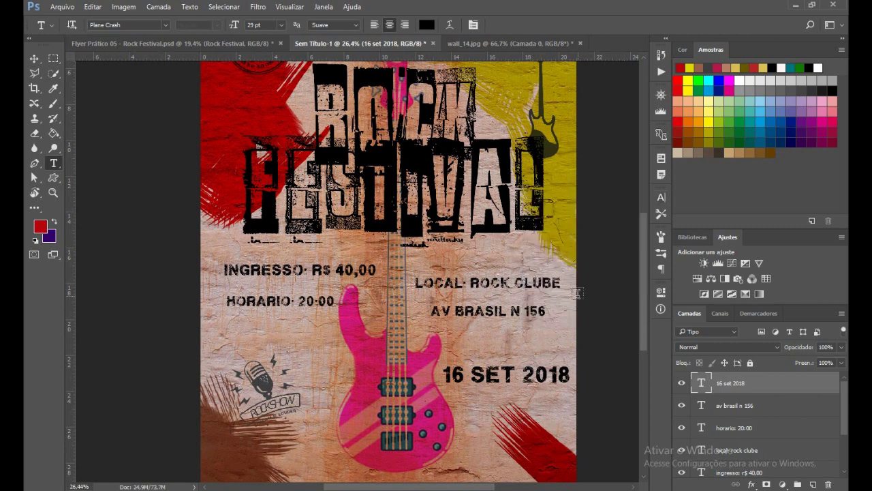
# - Nudge the date slightly left and down, comparing with the reference flyer
pyautogui.press('v')
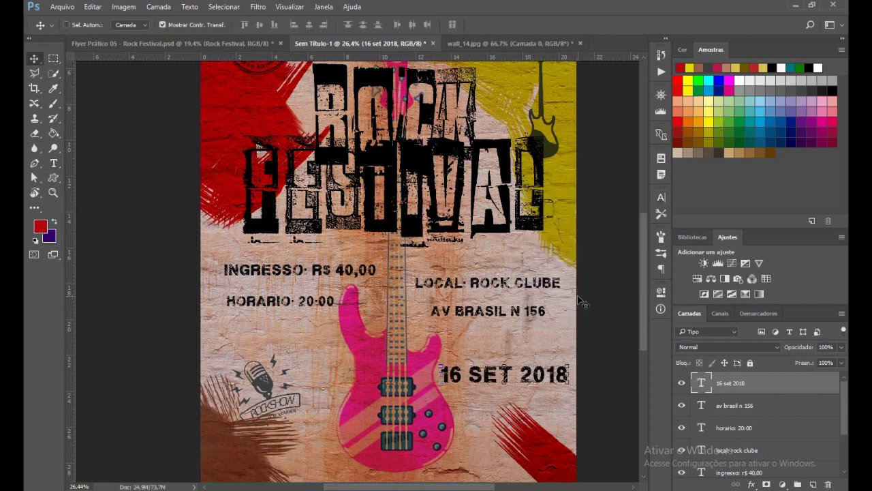
pyautogui.press('Left')
pyautogui.press('Left')
pyautogui.press('Left')
pyautogui.press('Down')
pyautogui.press('Down')
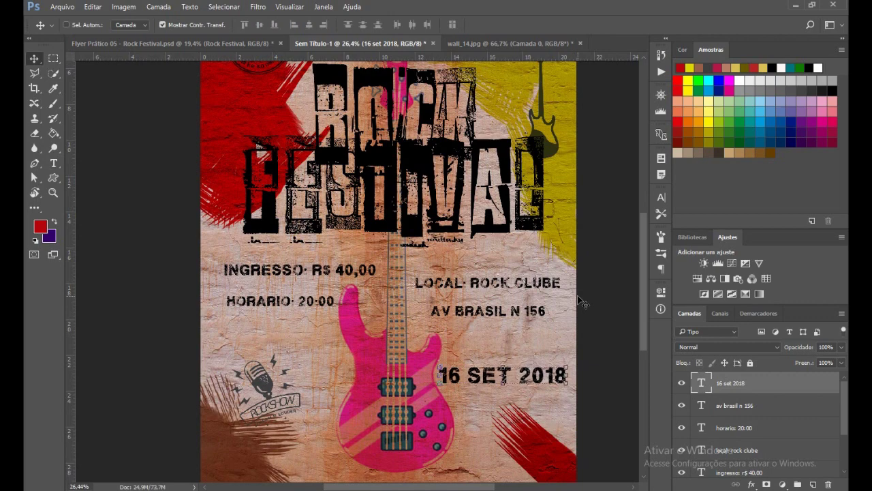
pyautogui.click(148, 42)
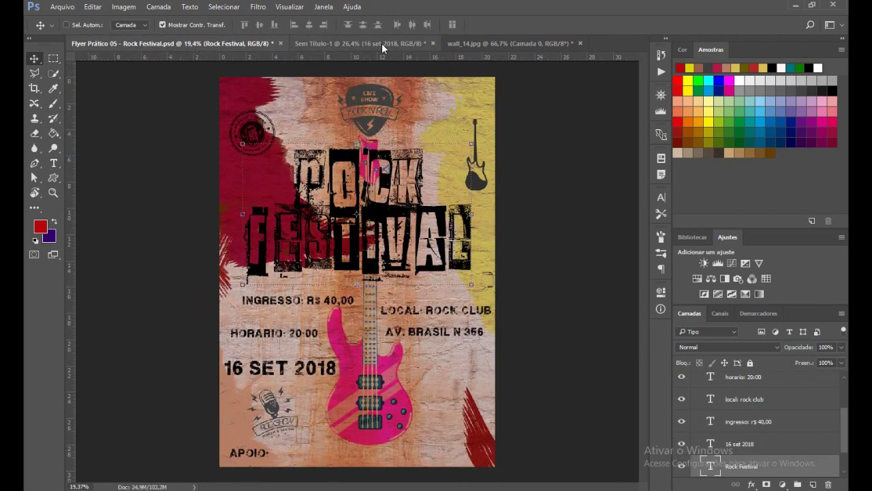
pyautogui.click(382, 42)
pyautogui.scroll(-2, 624, 330)
pyautogui.scroll(-1, 624, 330)
pyautogui.press('t')
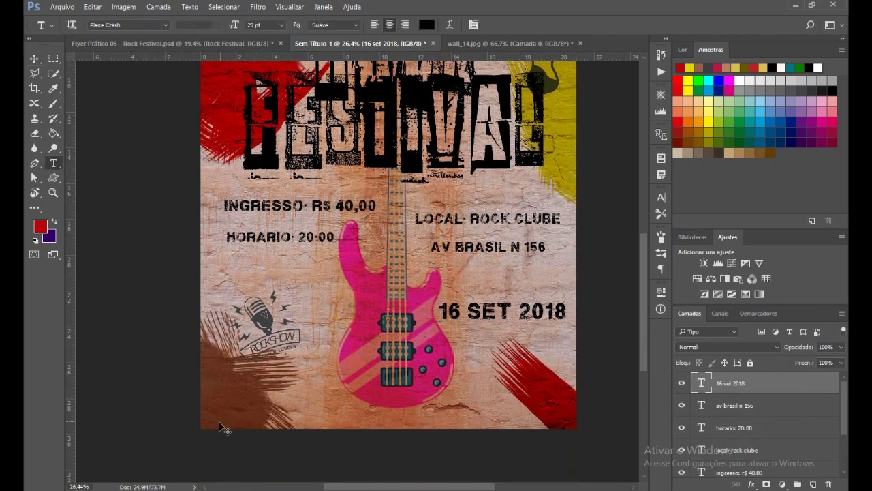
# - Add the text 'apoio:' at the flyer's bottom-left corner, nudged inside the edge
pyautogui.click(214, 417)
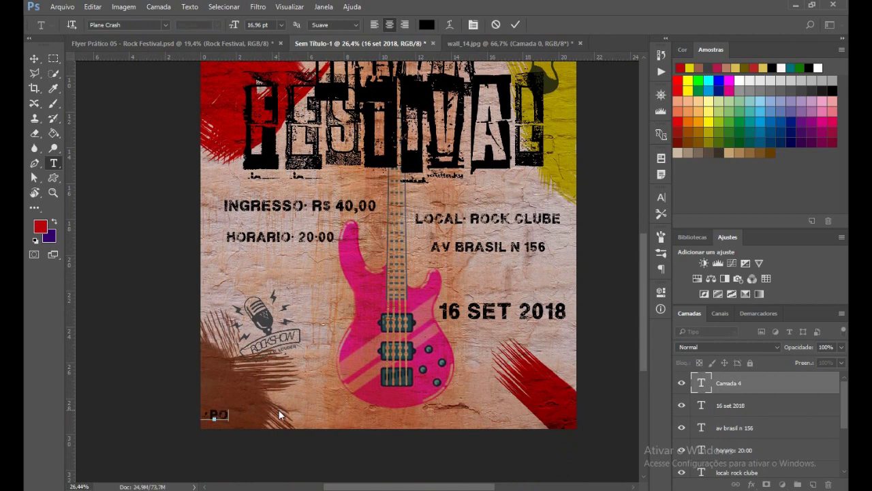
pyautogui.write('apoio')
pyautogui.write(':')
pyautogui.hotkey('ctrl', 'Return')
pyautogui.press('v')
pyautogui.hotkey('shift', 'Right')
pyautogui.hotkey('shift', 'Right')
pyautogui.hotkey('shift', 'Right')
pyautogui.hotkey('shift', 'Right')
pyautogui.hotkey('shift', 'Right')
pyautogui.hotkey('shift', 'Right')
pyautogui.hotkey('shift', 'Right')
pyautogui.hotkey('shift', 'Right')
pyautogui.hotkey('shift', 'Right')
pyautogui.hotkey('shift', 'Right')
pyautogui.press('Up')
pyautogui.press('Up')
pyautogui.press('Up')
pyautogui.press('Up')
pyautogui.press('Up')
pyautogui.press('Up')
pyautogui.press('Up')
pyautogui.press('Up')
pyautogui.press('Up')
pyautogui.press('Up')
pyautogui.press('Up')
pyautogui.press('Up')
pyautogui.press('Up')
pyautogui.press('Up')
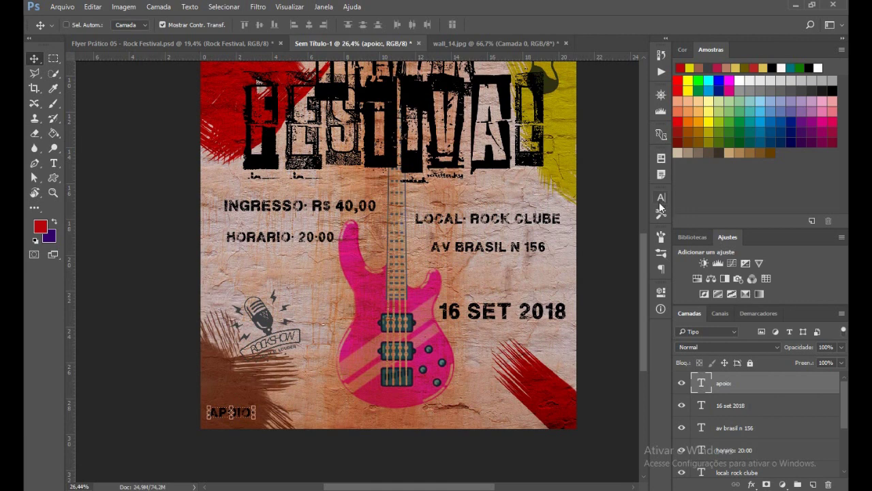
# - Set the APOIO label to 20 pt and nudge it slightly right
pyautogui.click(659, 202)
pyautogui.click(552, 227)
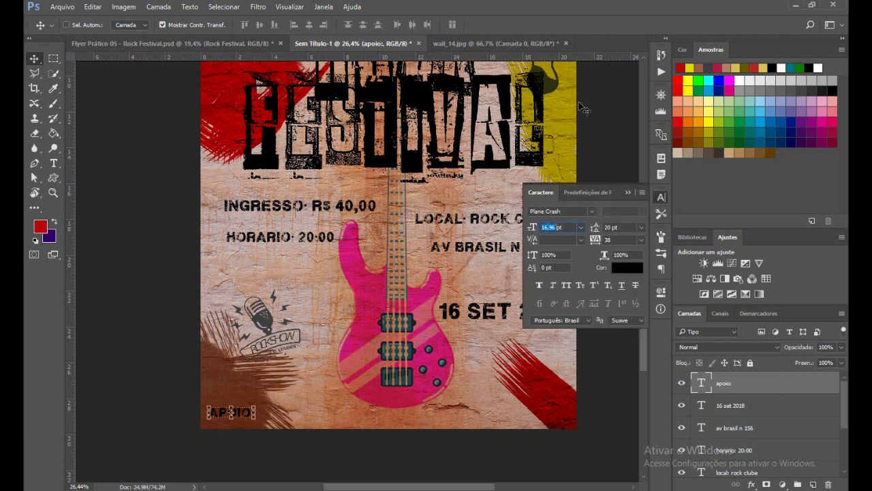
pyautogui.write('18pt')
pyautogui.click(546, 228)
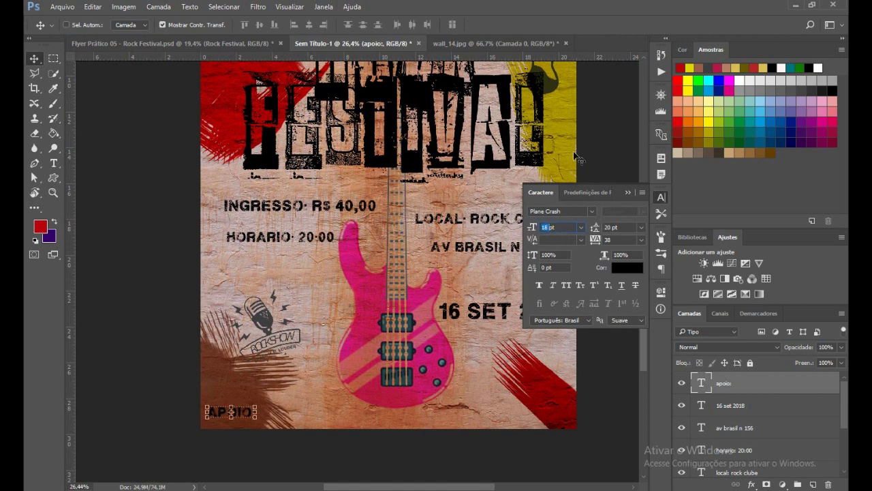
pyautogui.write('20')
pyautogui.press('Return')
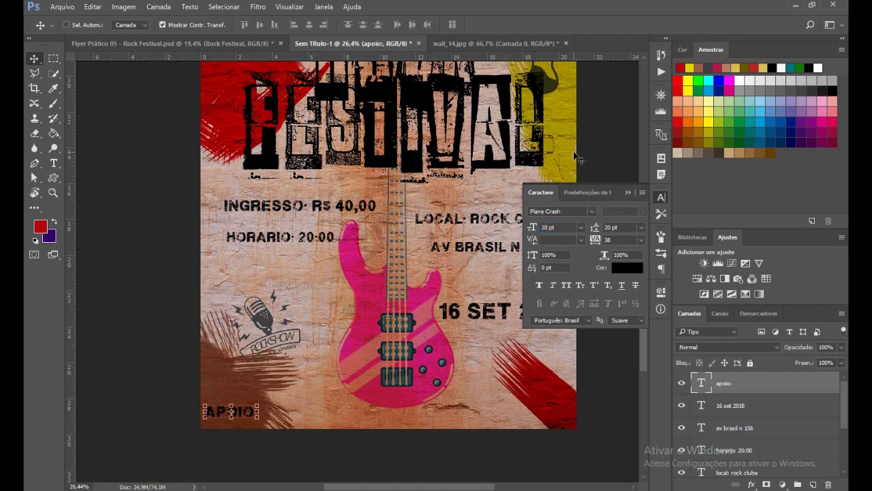
pyautogui.press('Right')
pyautogui.press('Right')
pyautogui.press('Right')
pyautogui.press('Right')
pyautogui.press('Right')
pyautogui.press('Right')
pyautogui.press('Right')
pyautogui.press('Right')
pyautogui.press('Right')
pyautogui.press('Right')
pyautogui.press('Right')
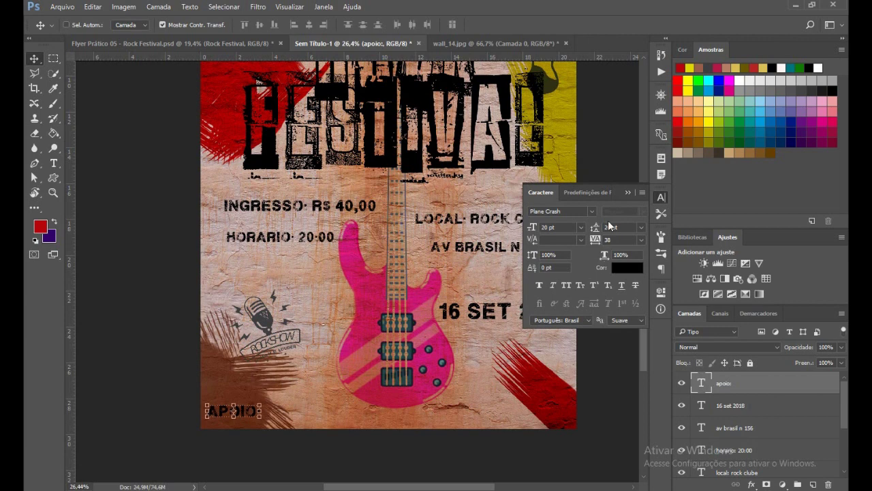
pyautogui.click(627, 193)
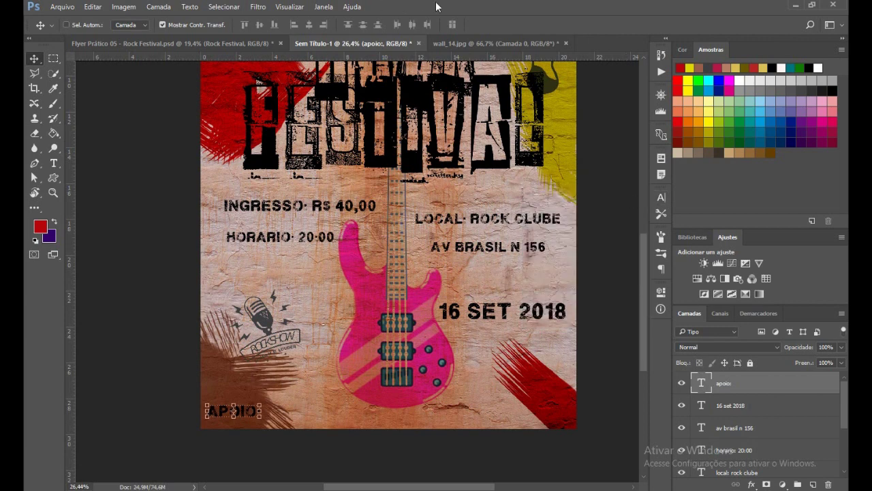
pyautogui.click(733, 406)
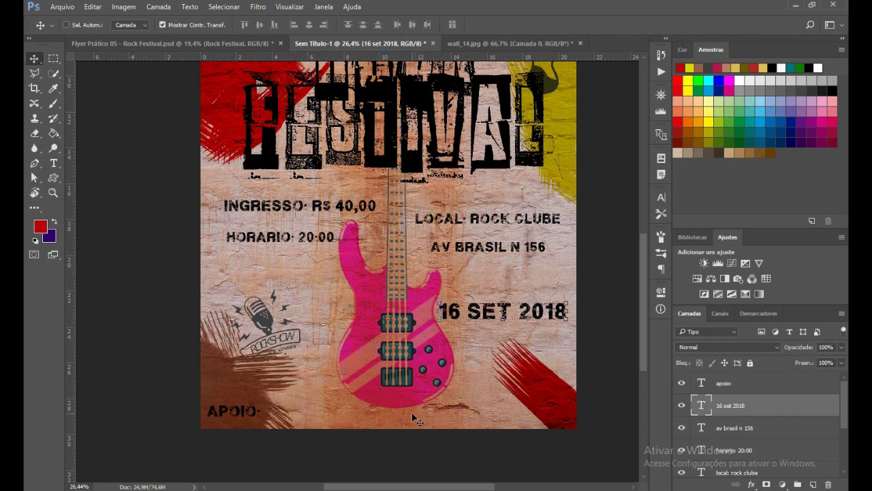
pyautogui.scroll(1, 620, 399)
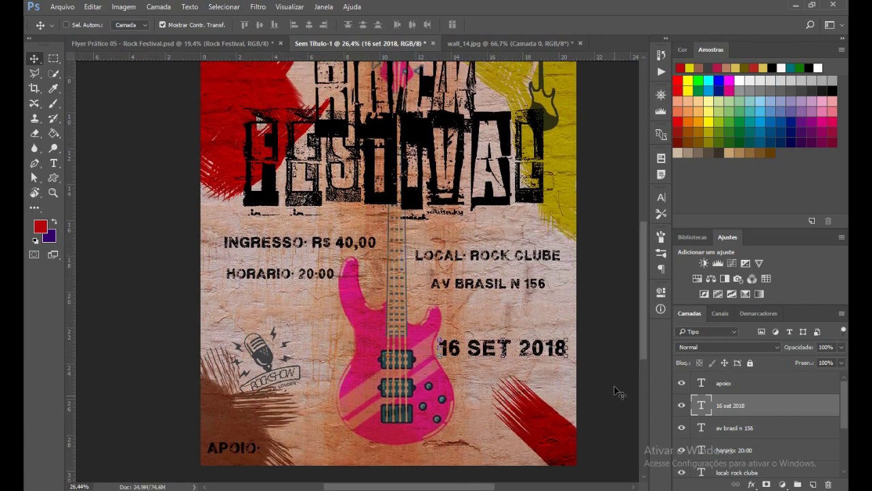
pyautogui.scroll(2, 616, 394)
pyautogui.scroll(3, 617, 392)
pyautogui.scroll(2, 619, 393)
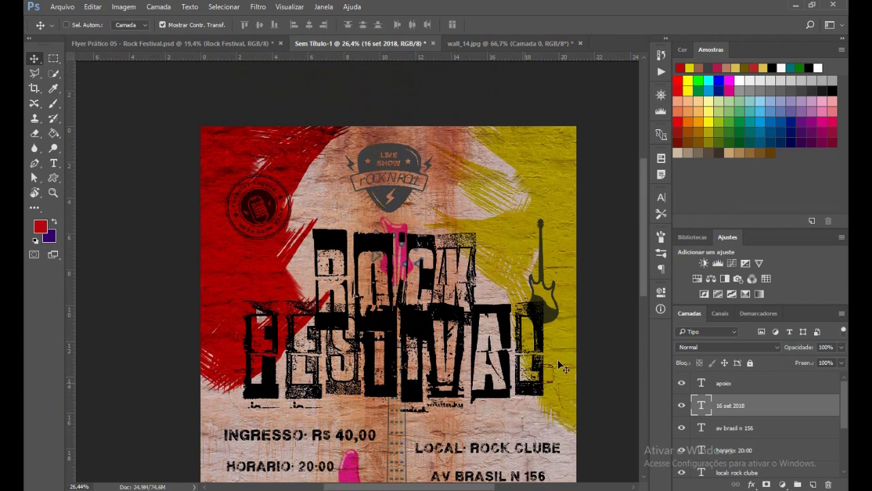
pyautogui.scroll(-1, 548, 255)
pyautogui.scroll(-1, 581, 282)
pyautogui.scroll(-1, 579, 282)
pyautogui.scroll(-1, 580, 283)
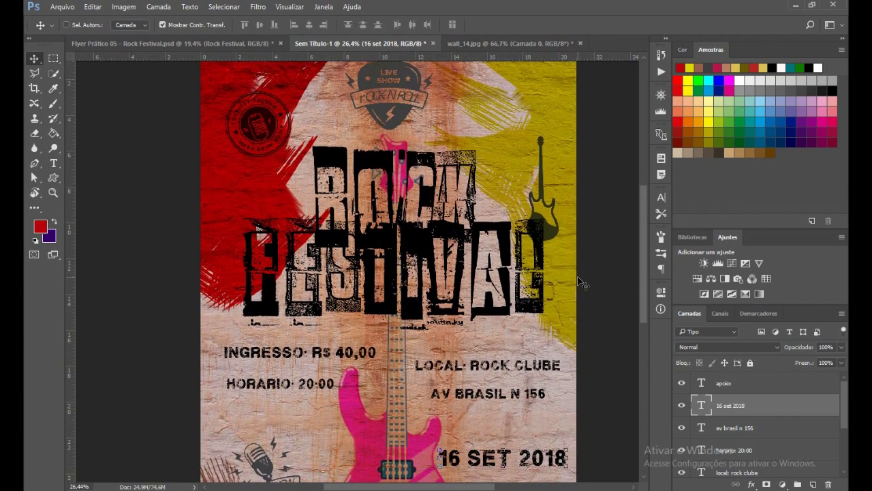
pyautogui.scroll(-1, 580, 284)
pyautogui.scroll(2, 583, 289)
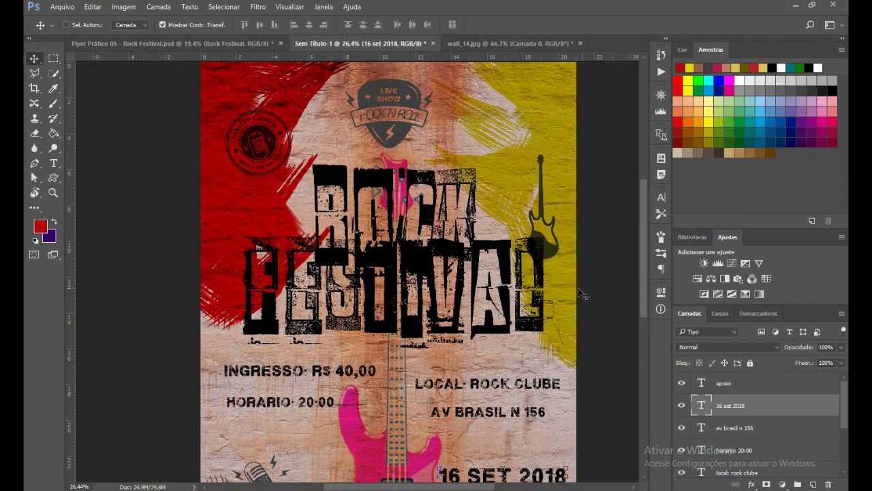
pyautogui.scroll(2, 486, 317)
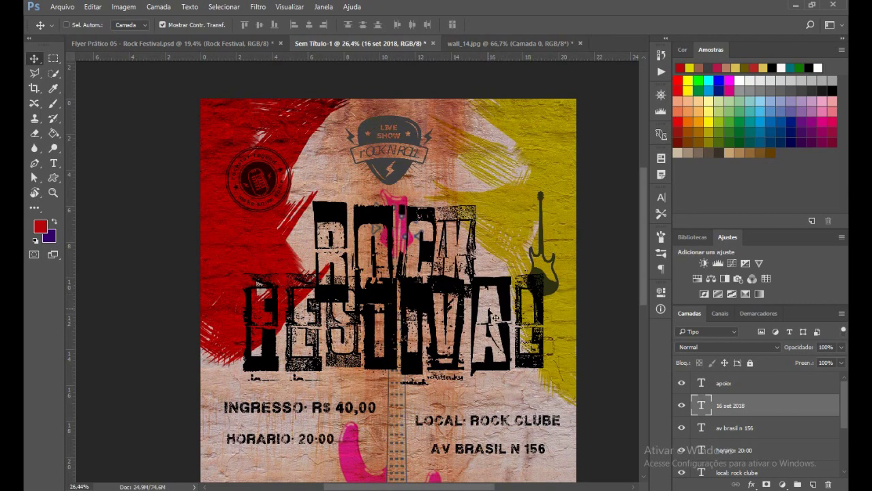
pyautogui.scroll(-1, 492, 320)
pyautogui.scroll(-1, 488, 313)
pyautogui.scroll(-1, 488, 312)
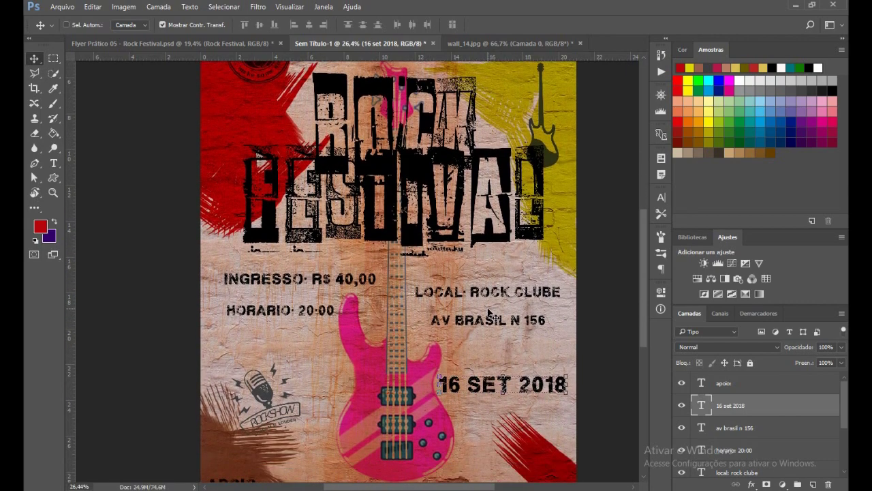
pyautogui.scroll(-1, 488, 312)
pyautogui.scroll(-1, 486, 306)
pyautogui.scroll(-1, 491, 312)
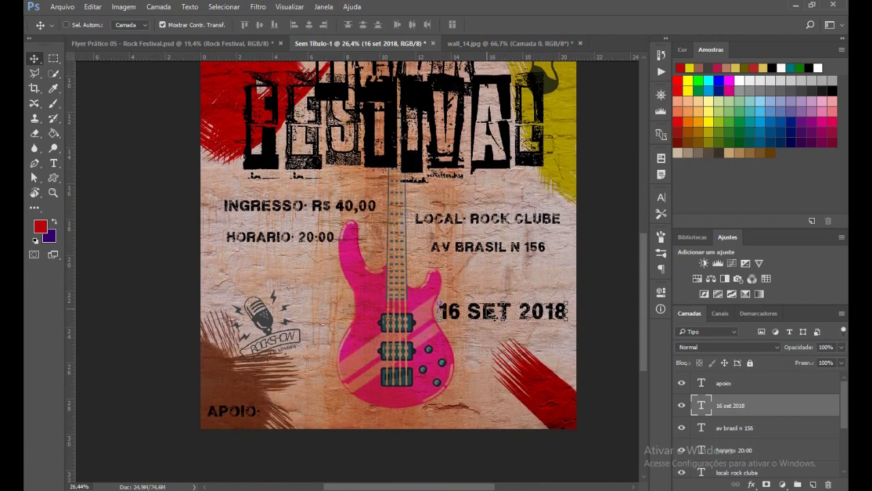
pyautogui.scroll(2, 492, 315)
pyautogui.scroll(1, 492, 314)
pyautogui.scroll(2, 492, 314)
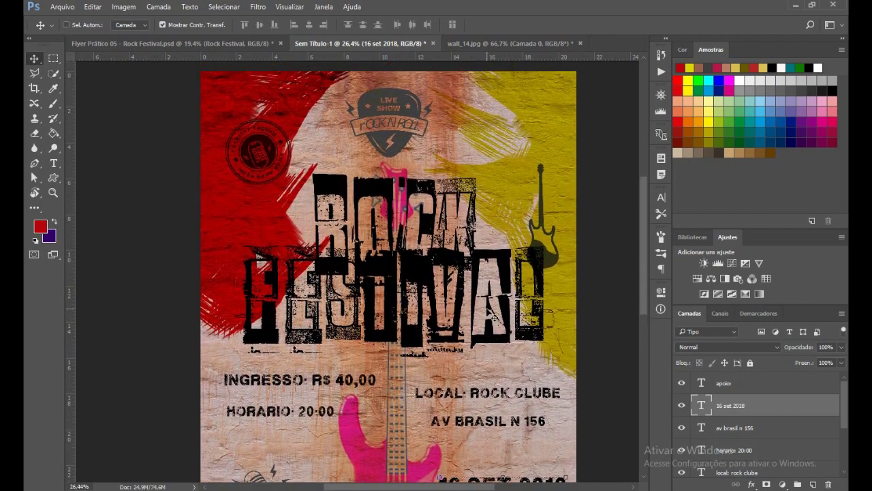
pyautogui.scroll(1, 488, 313)
pyautogui.scroll(1, 488, 312)
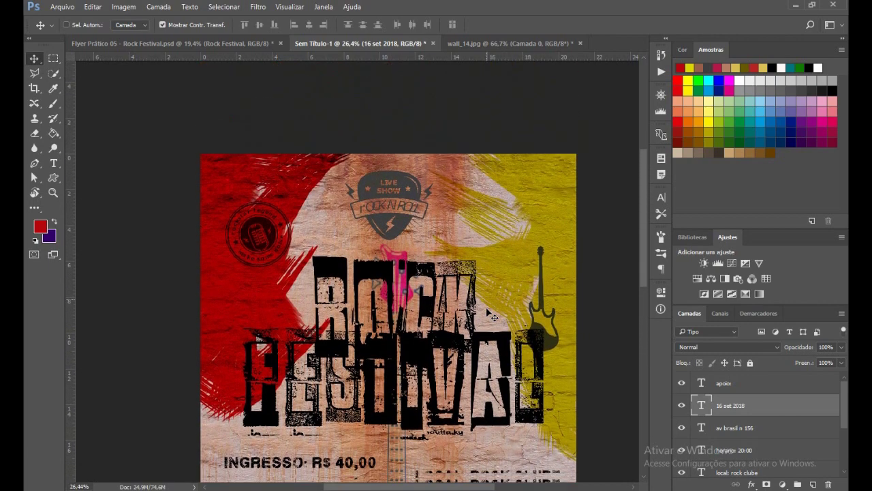
pyautogui.scroll(-2, 492, 314)
pyautogui.scroll(-1, 492, 314)
pyautogui.scroll(-1, 492, 317)
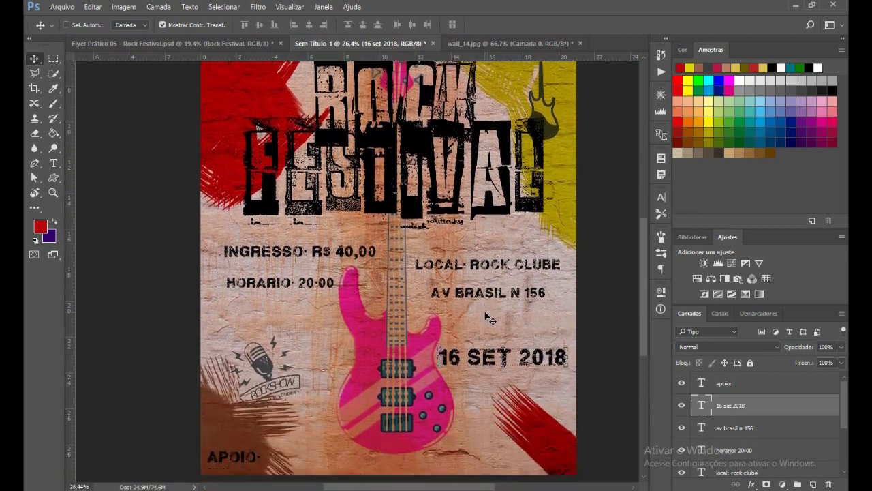
pyautogui.scroll(-2, 492, 319)
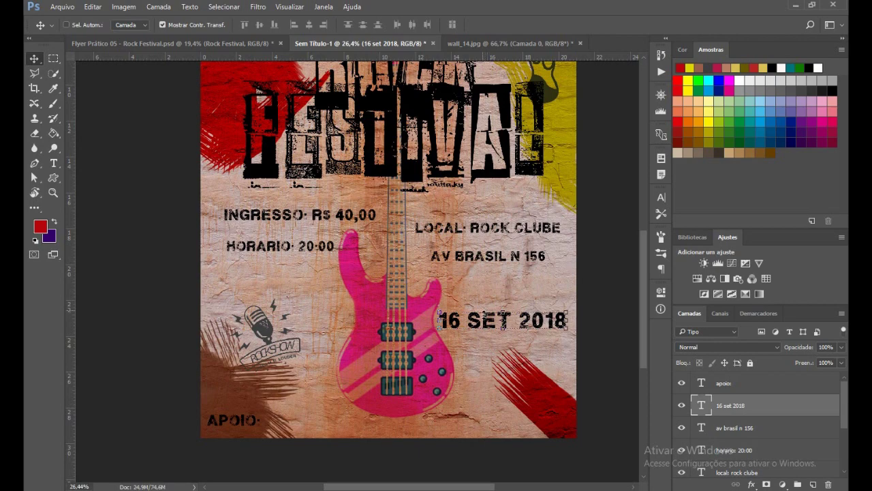
pyautogui.click(263, 456)
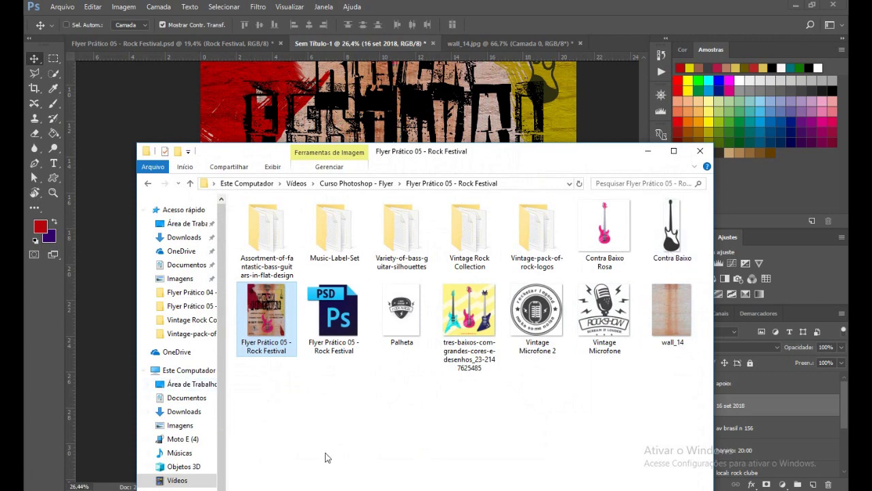
pyautogui.click(334, 315)
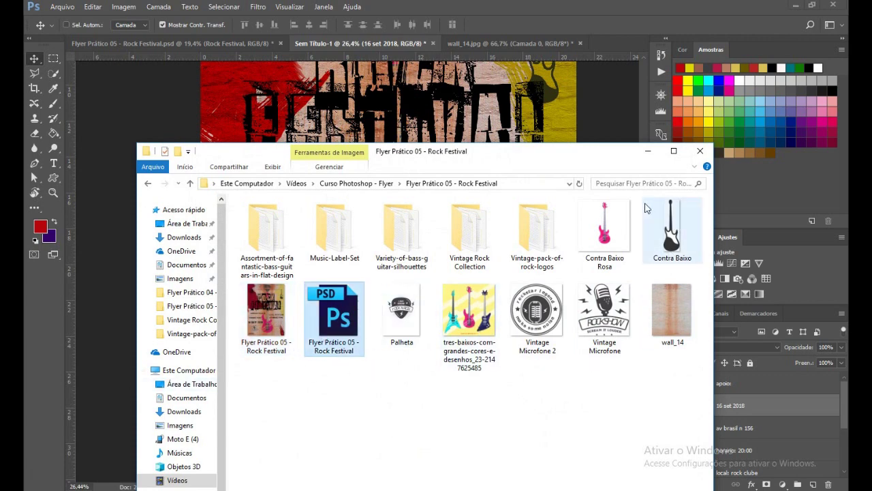
pyautogui.click(649, 152)
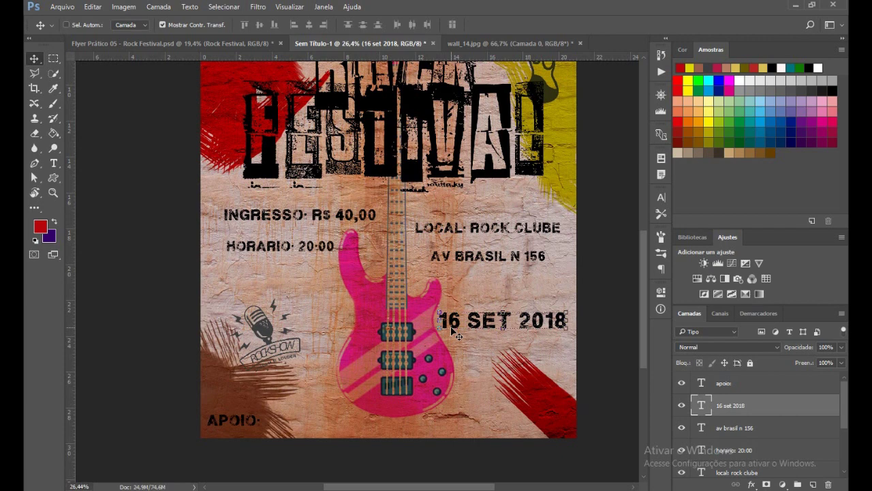
# - Group the text layers from horario to rock festival, adding the apoio layer
pyautogui.scroll(-1, 787, 418)
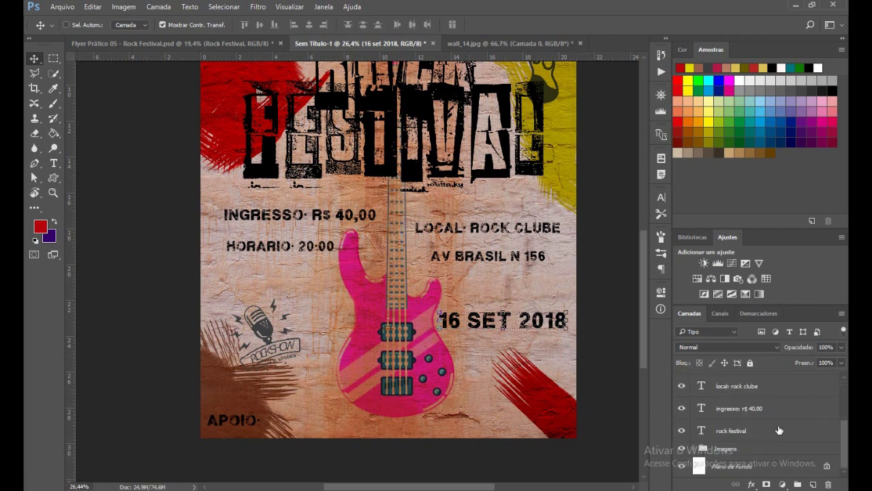
pyautogui.scroll(-1, 749, 446)
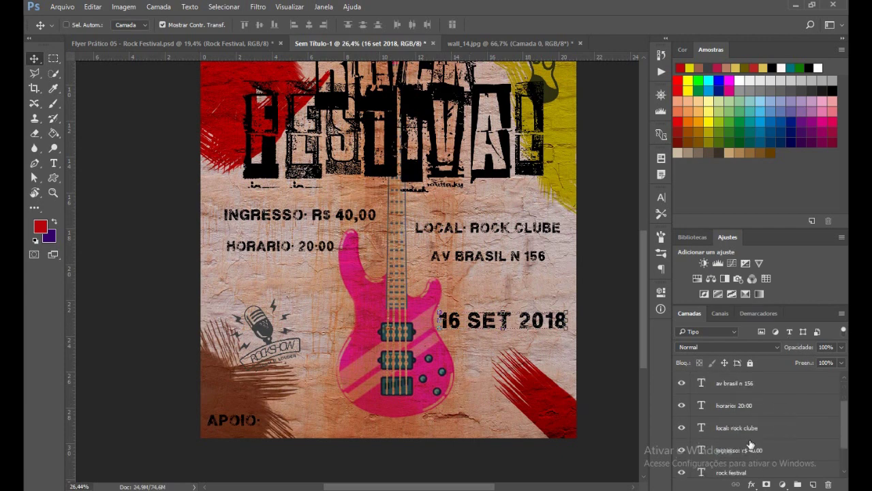
pyautogui.scroll(-1, 749, 463)
pyautogui.keyDown('shift'); pyautogui.click(740, 452); pyautogui.keyUp('shift')
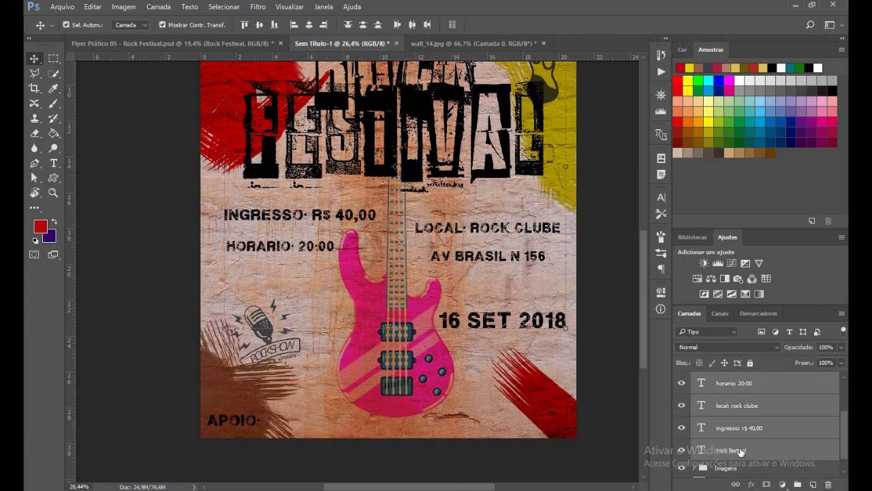
pyautogui.hotkey('ctrl', 'g')
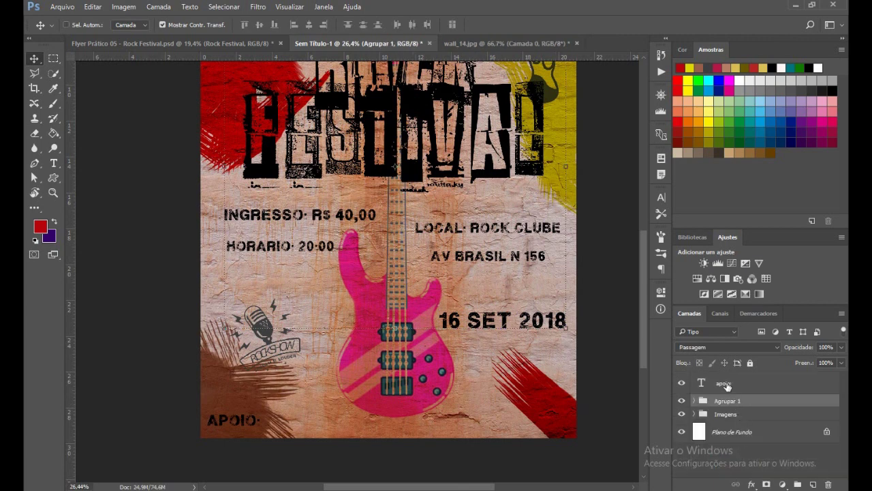
pyautogui.moveTo(726, 386)
pyautogui.mouseDown()
pyautogui.moveTo(727, 409)
pyautogui.moveTo(728, 379)
pyautogui.mouseUp()
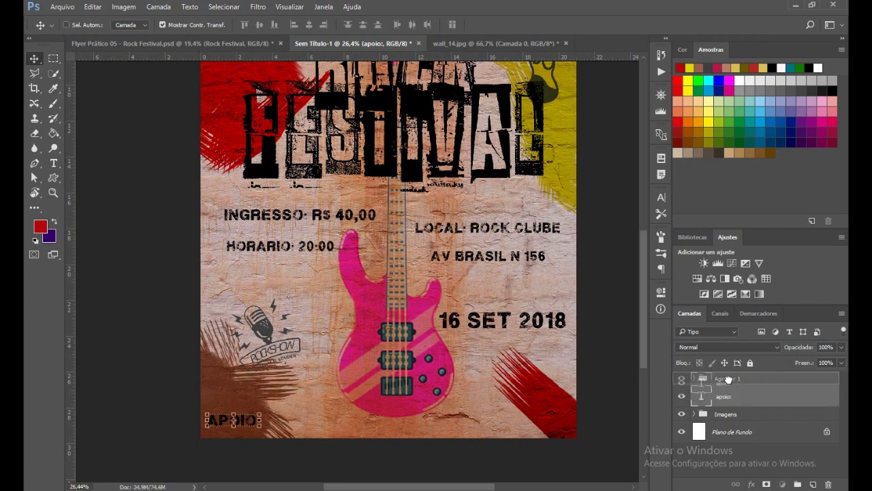
# - Rename the new layer group to 'Textos'
pyautogui.doubleClick(725, 379)
pyautogui.write('Textos')
pyautogui.press('Return')
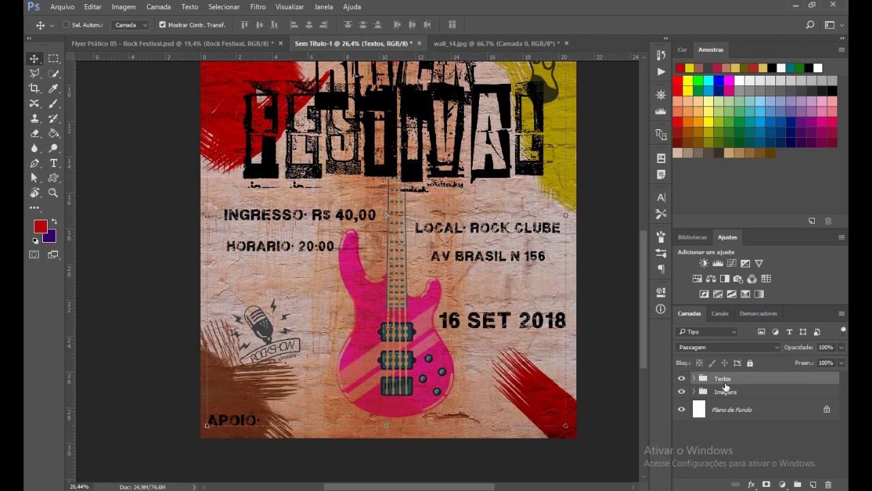
pyautogui.click(62, 6)
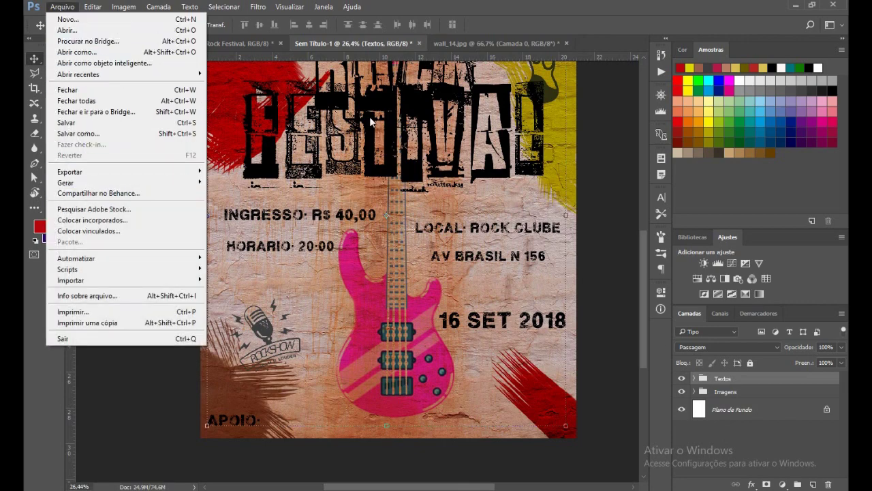
pyautogui.click(508, 5)
pyautogui.scroll(2, 561, 296)
pyautogui.scroll(2, 560, 296)
pyautogui.scroll(2, 562, 287)
pyautogui.scroll(-2, 563, 287)
pyautogui.scroll(-1, 545, 341)
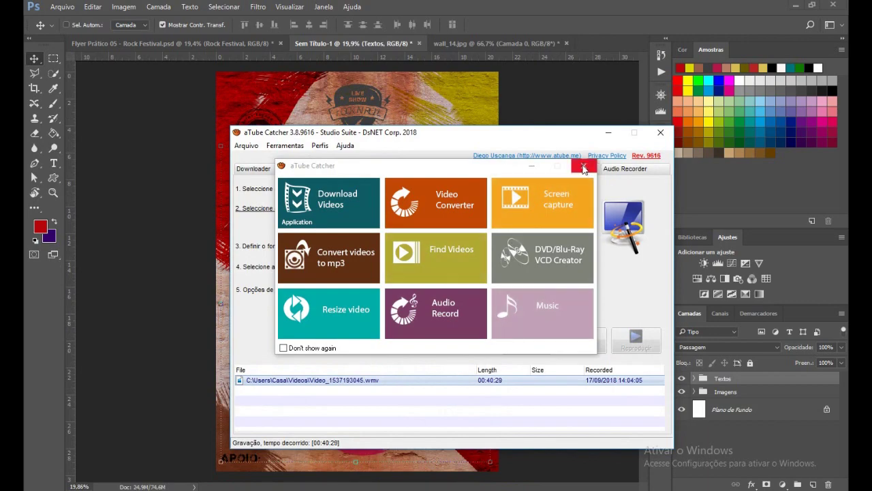
# - Close the aTube Catcher launcher popup and stop the screen recording with Parar
pyautogui.click(582, 168)
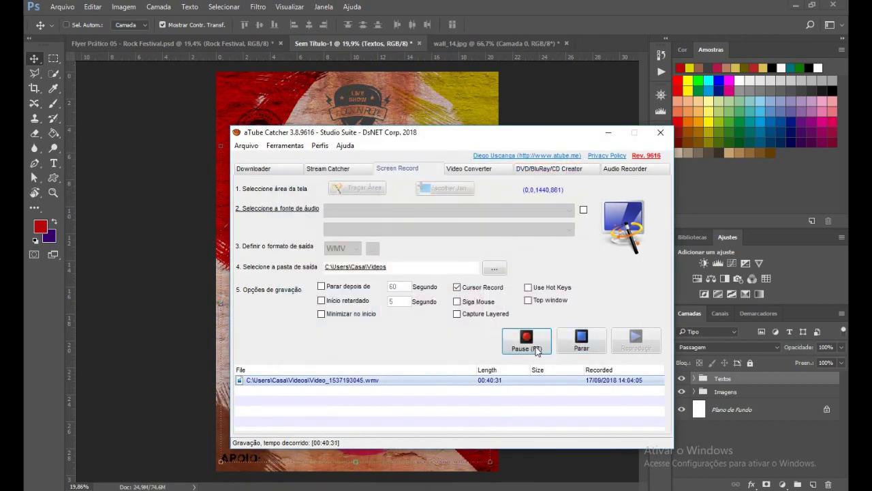
pyautogui.click(580, 349)
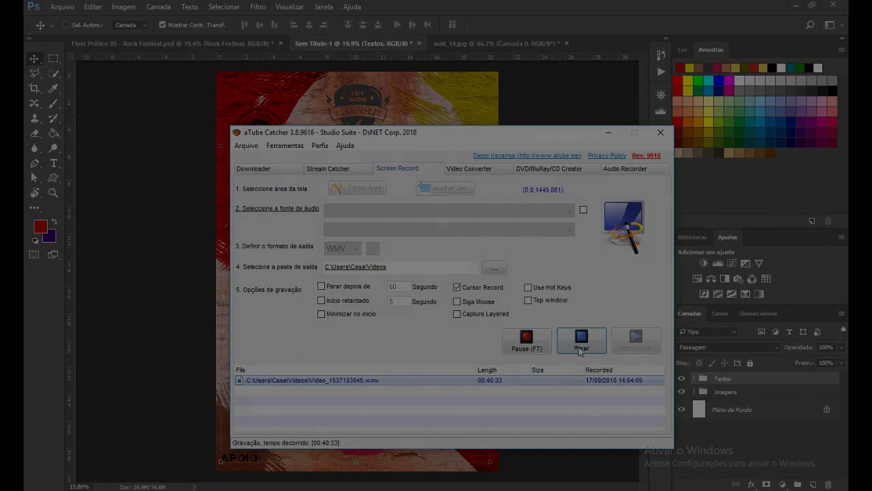